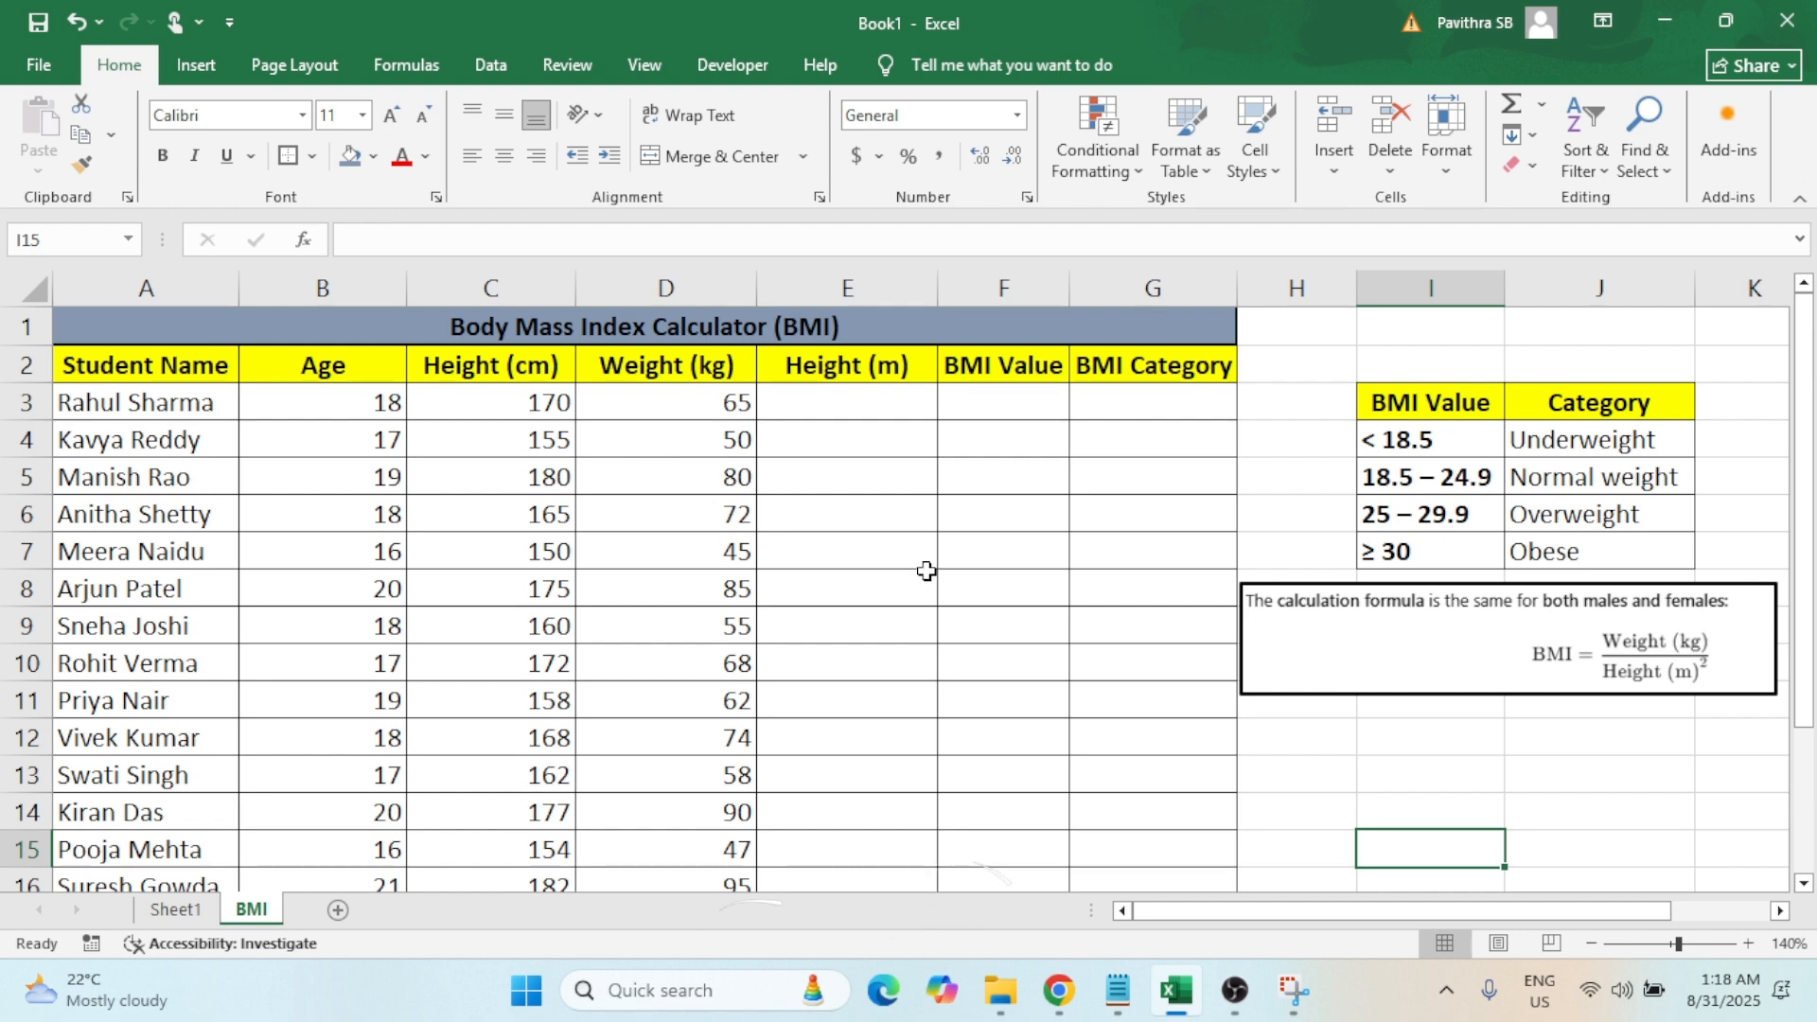
# Examine the student table's headings from Student Name to BMI Category and the reference table of BMI values and categories.
pyautogui.moveTo(170, 393); pyautogui.dragTo(927, 538)
pyautogui.click(1001, 504)
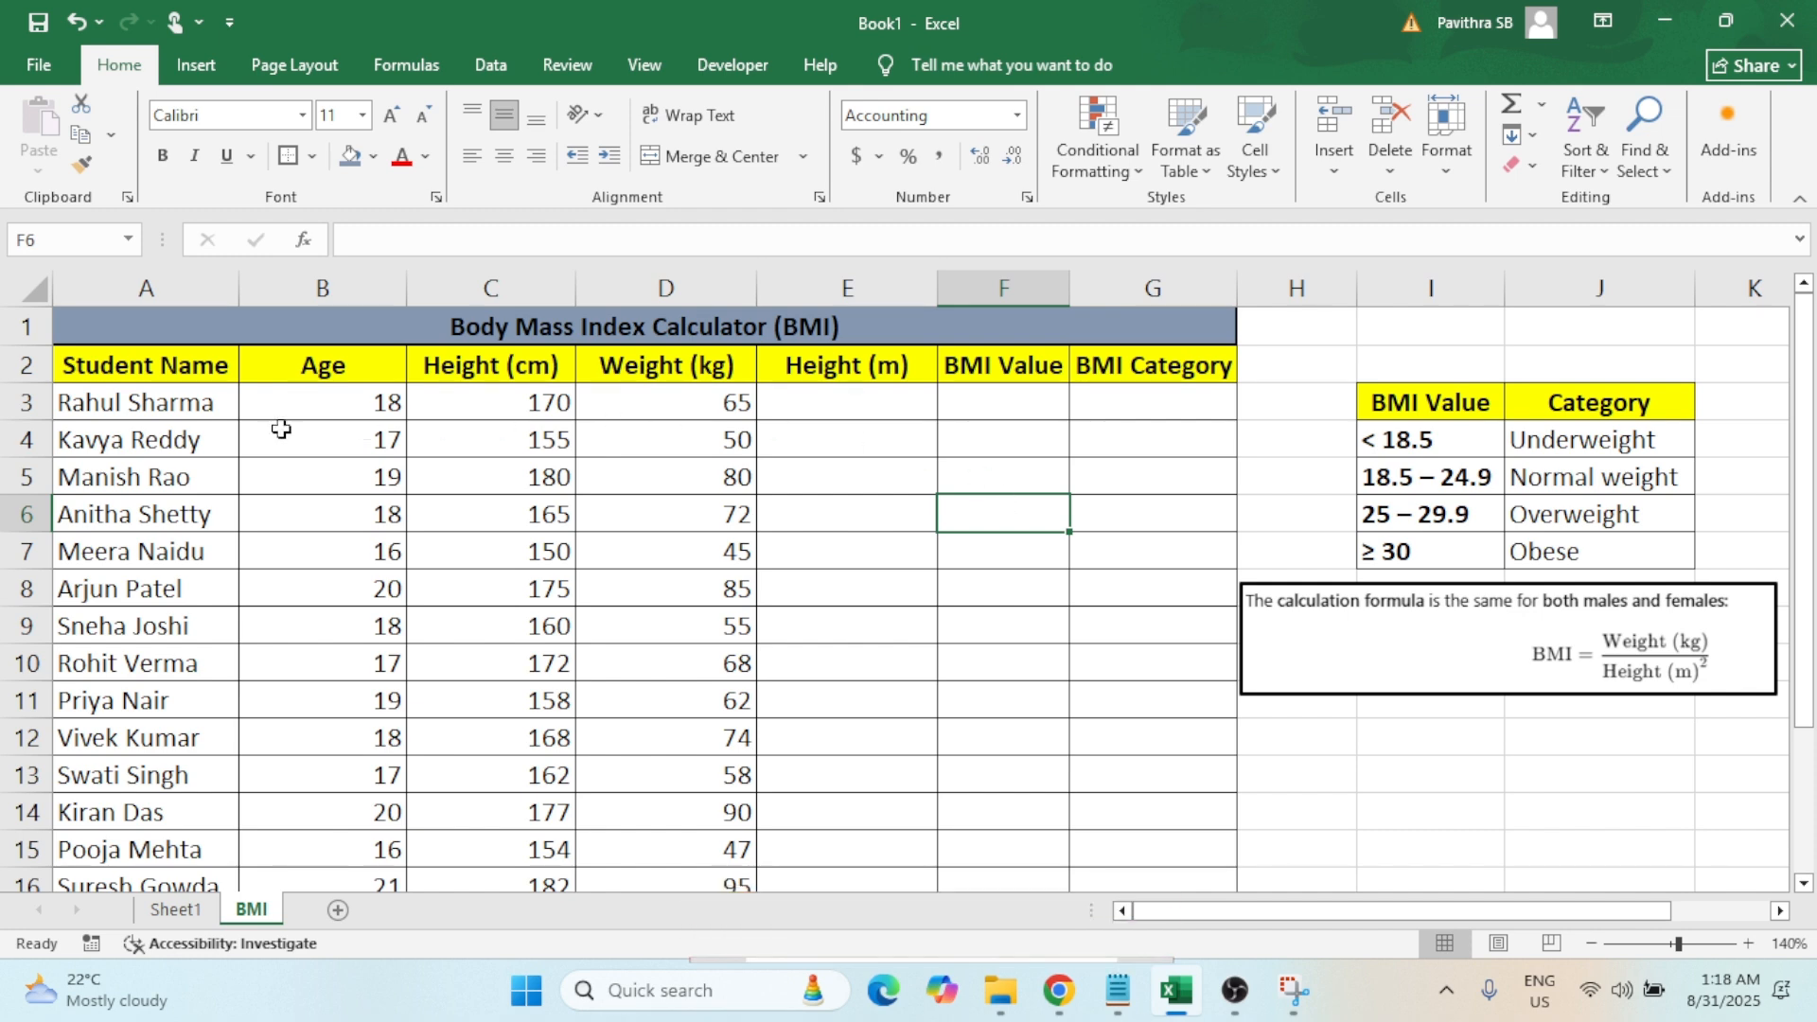
pyautogui.moveTo(138, 405); pyautogui.dragTo(944, 620)
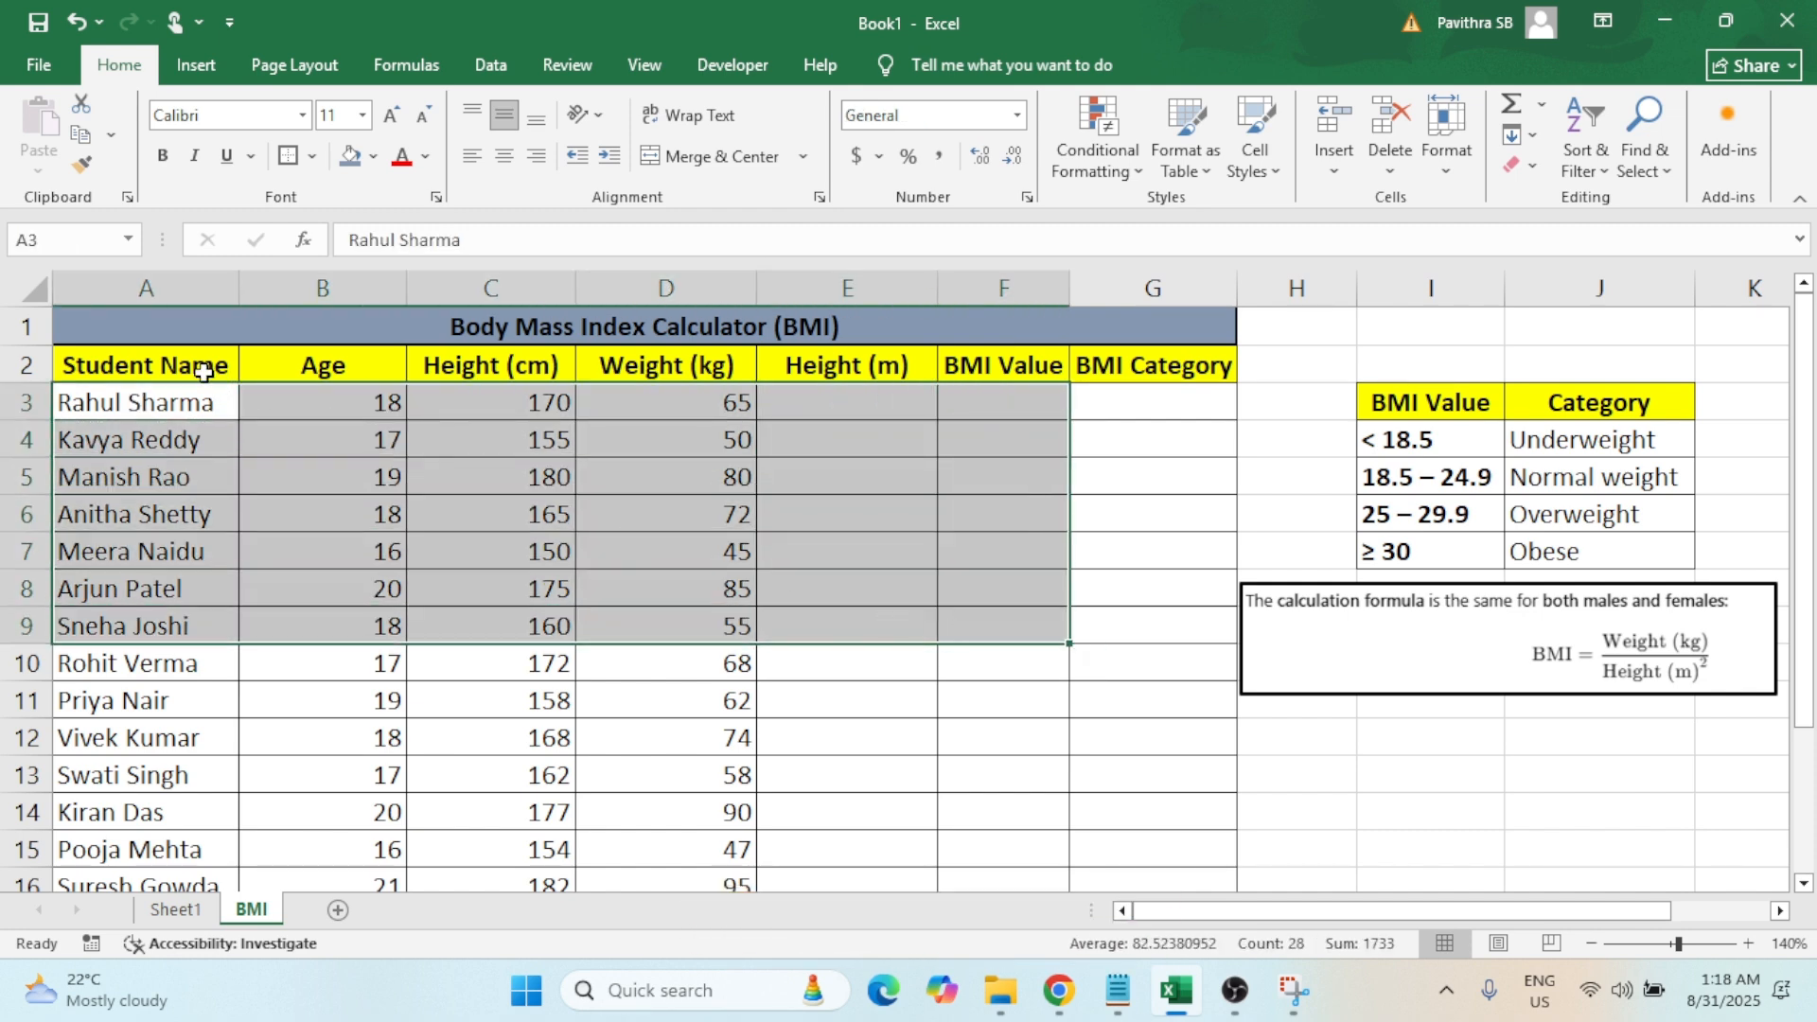
pyautogui.click(165, 407)
pyautogui.click(153, 369)
pyautogui.moveTo(153, 369); pyautogui.dragTo(445, 380)
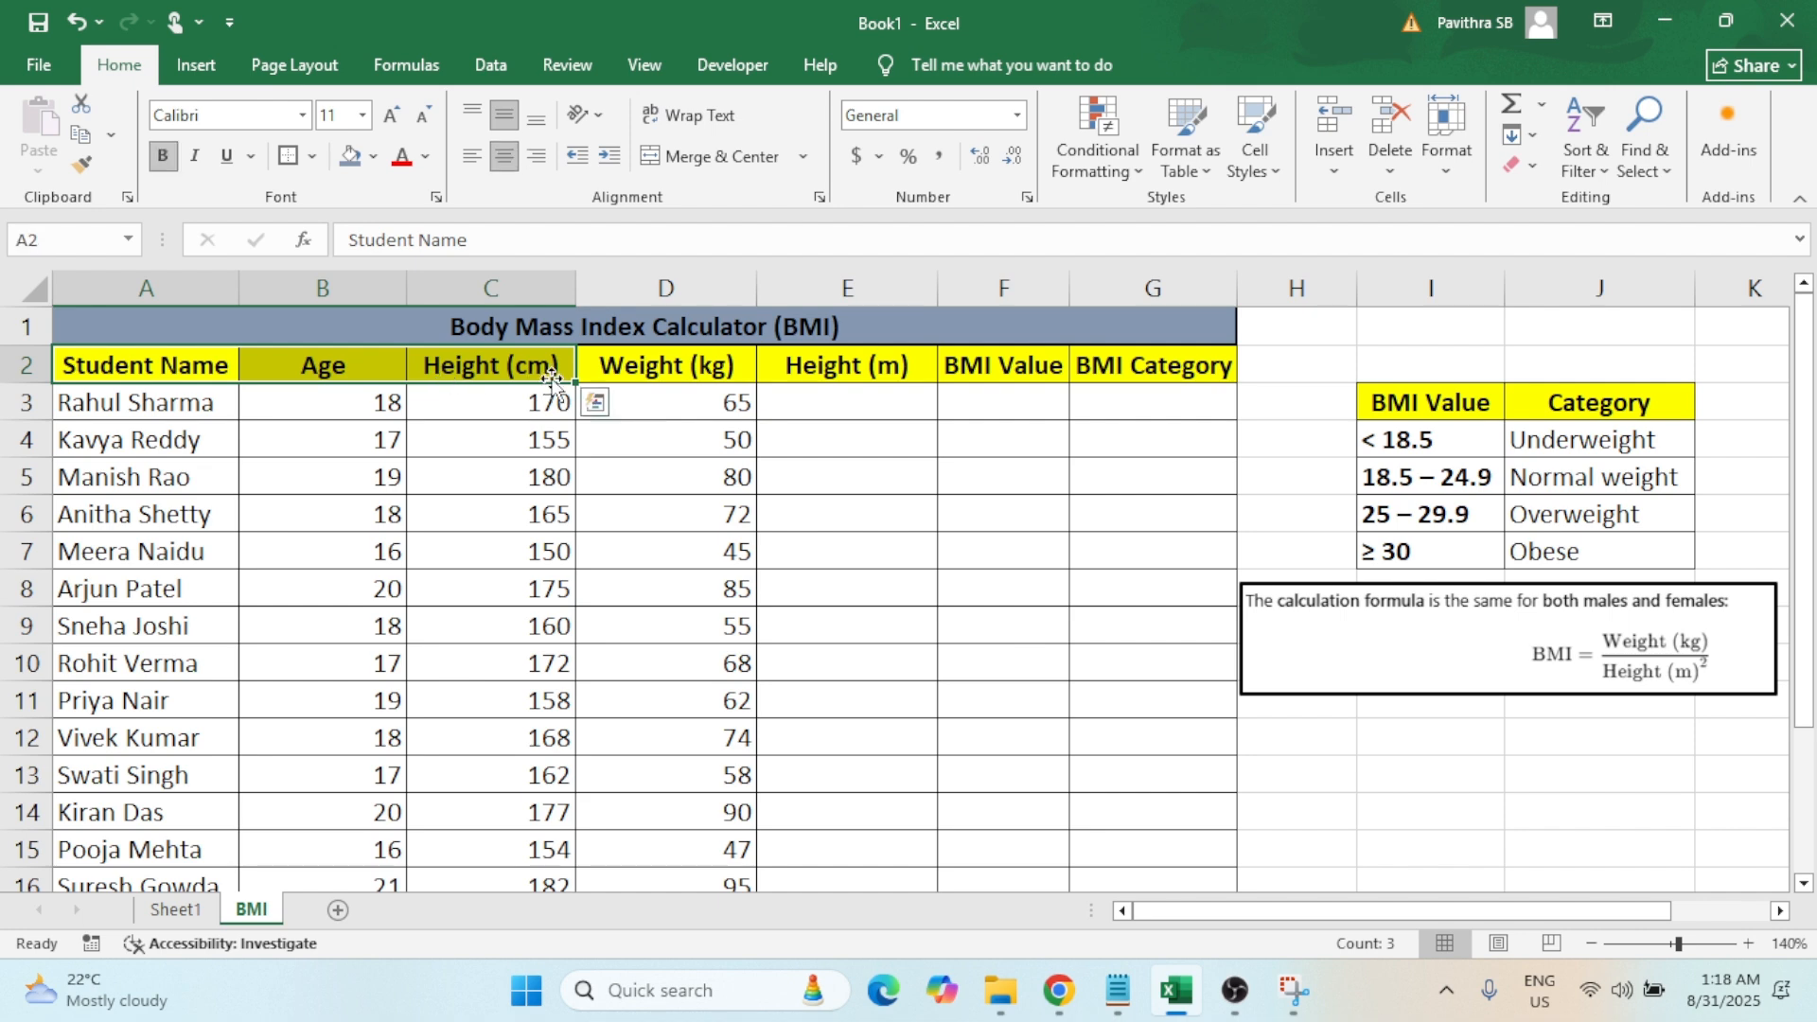
pyautogui.click(636, 365)
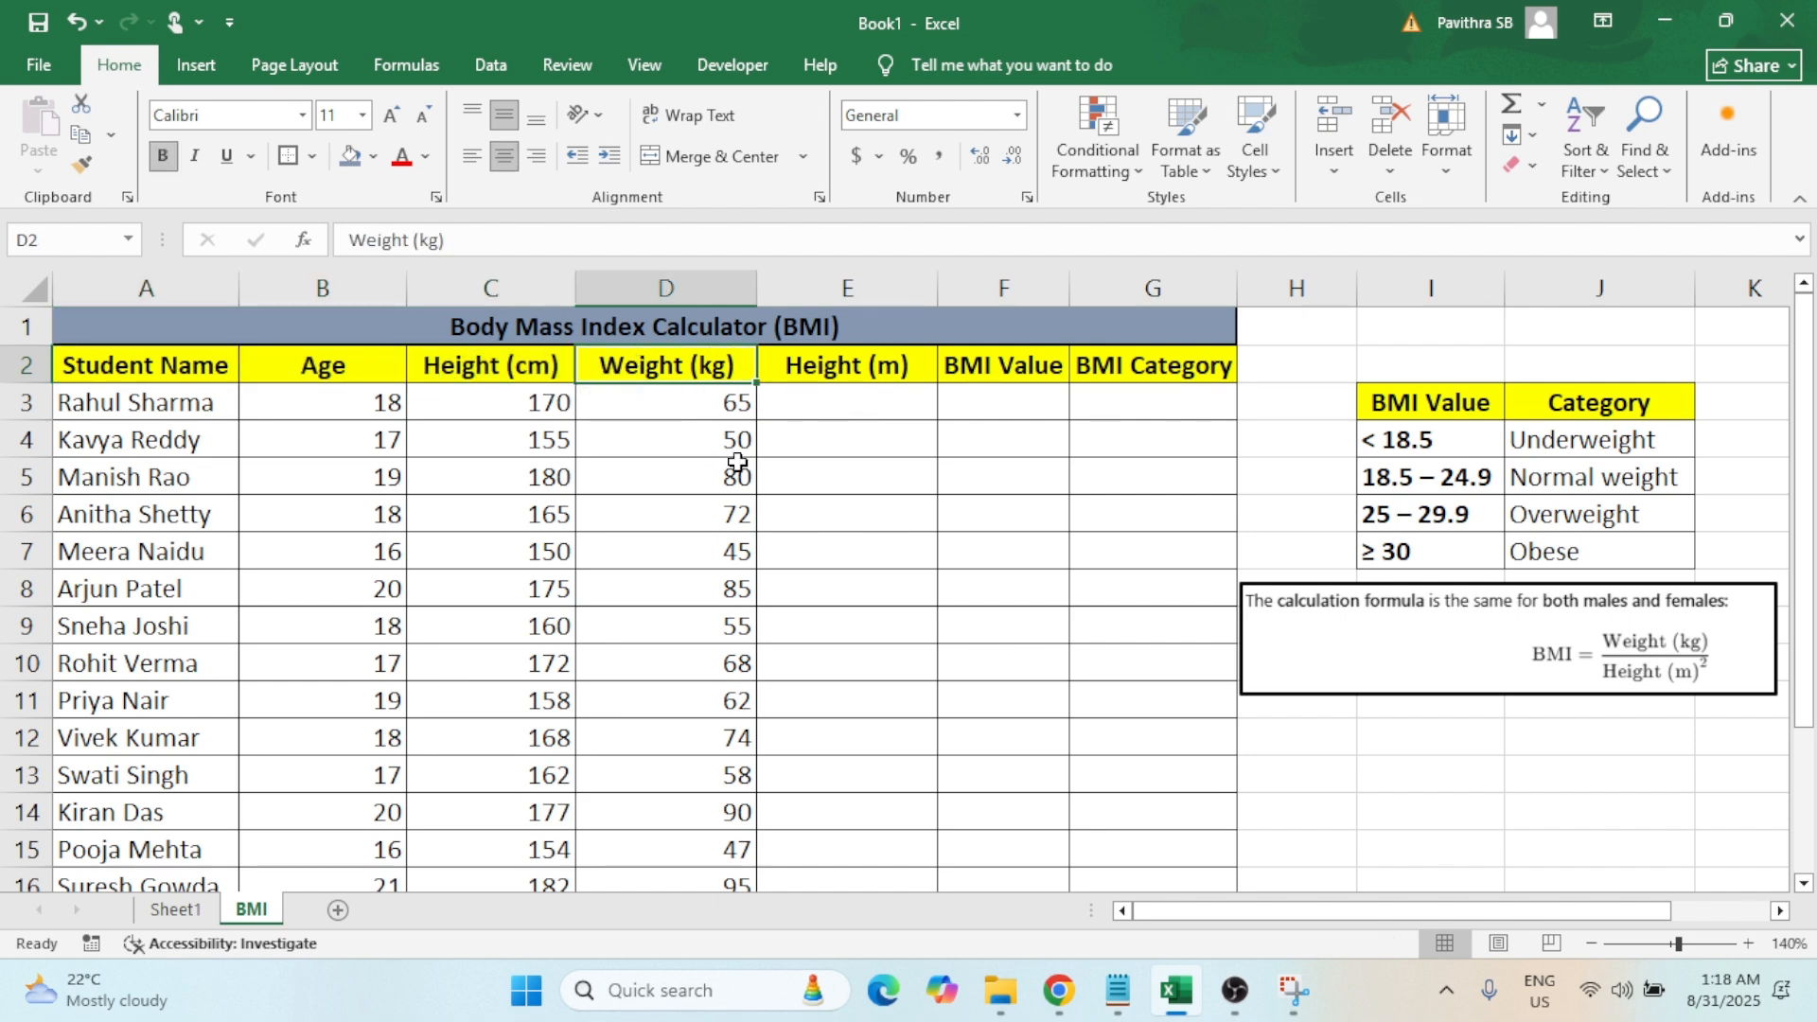
pyautogui.click(830, 367)
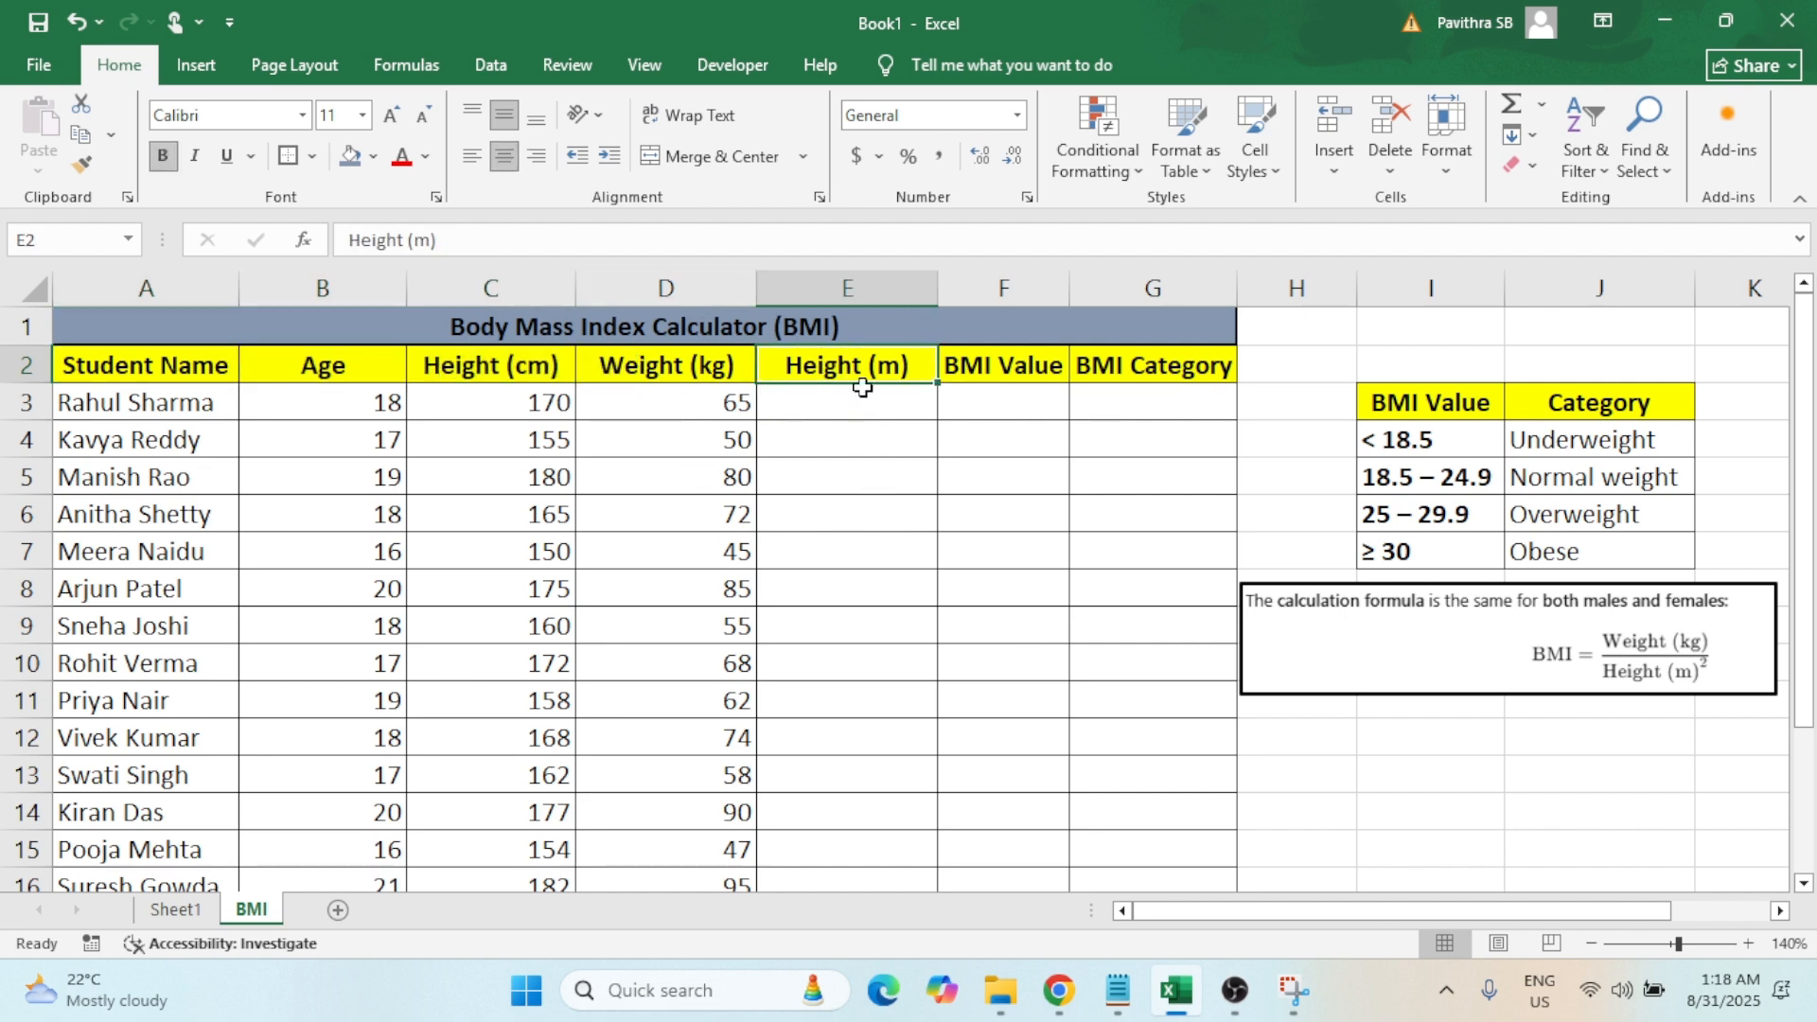
pyautogui.click(988, 365)
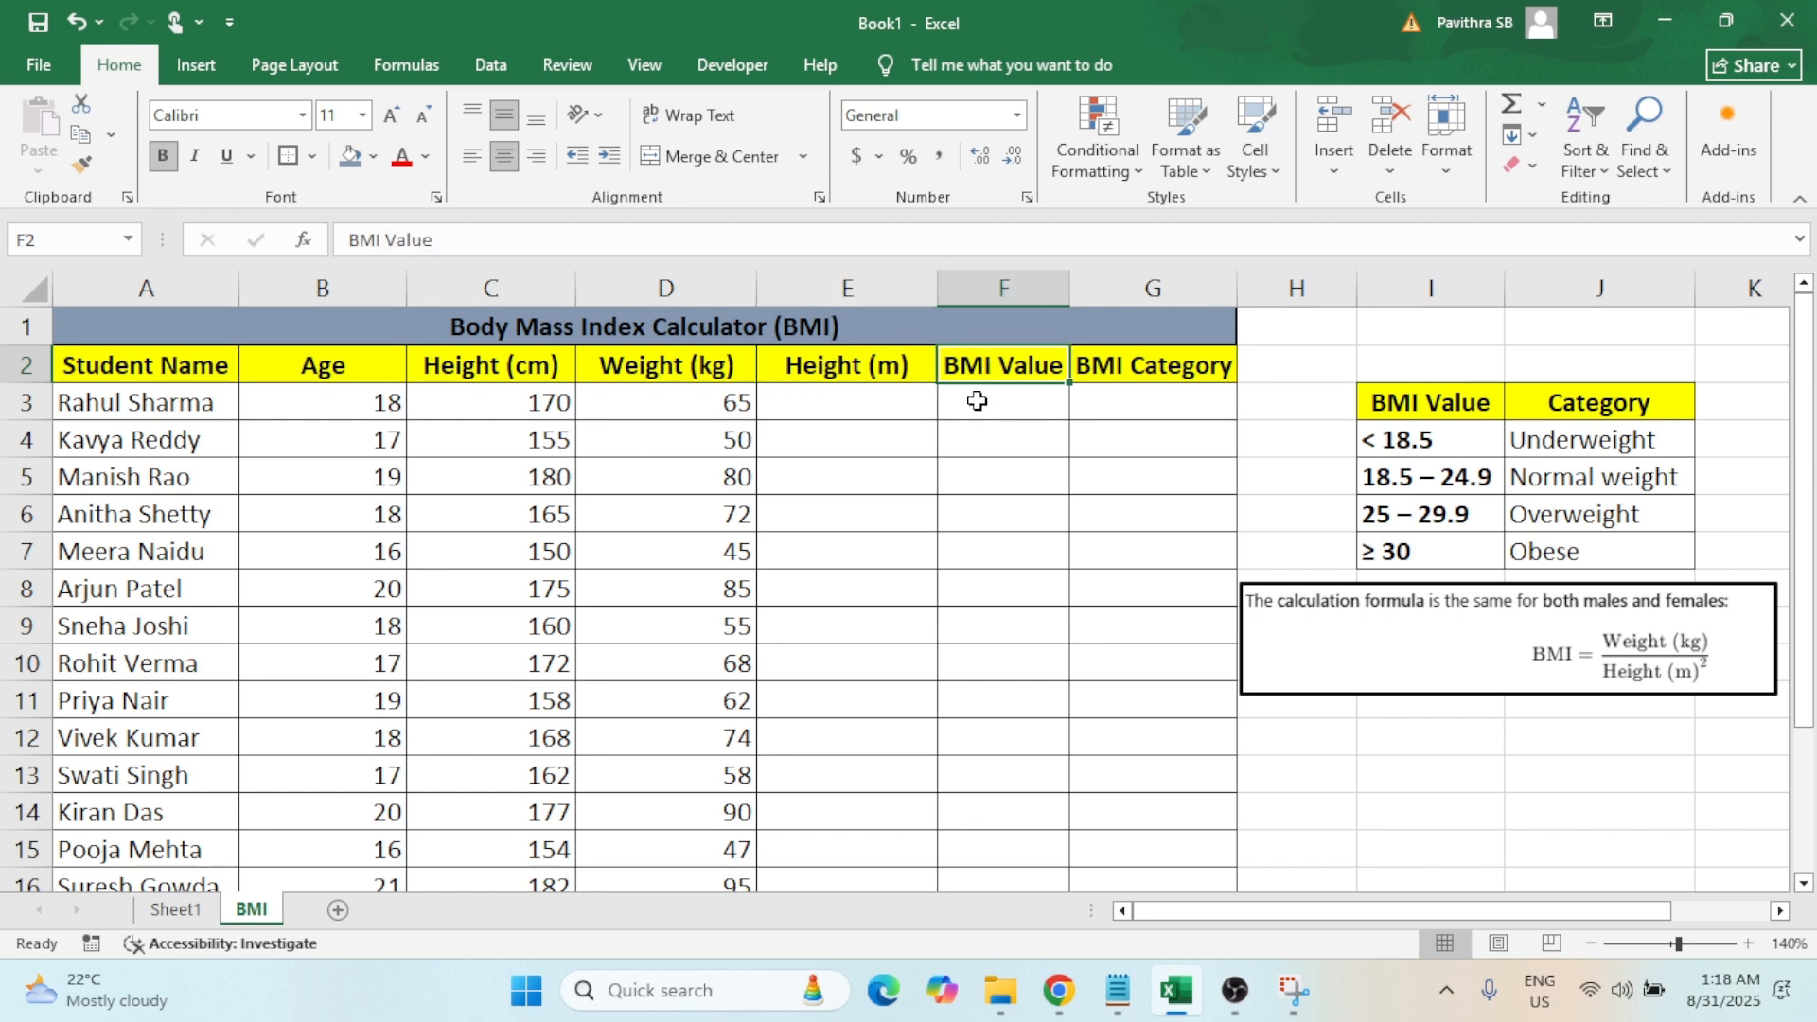
pyautogui.click(1151, 375)
pyautogui.moveTo(1387, 398); pyautogui.dragTo(1595, 551)
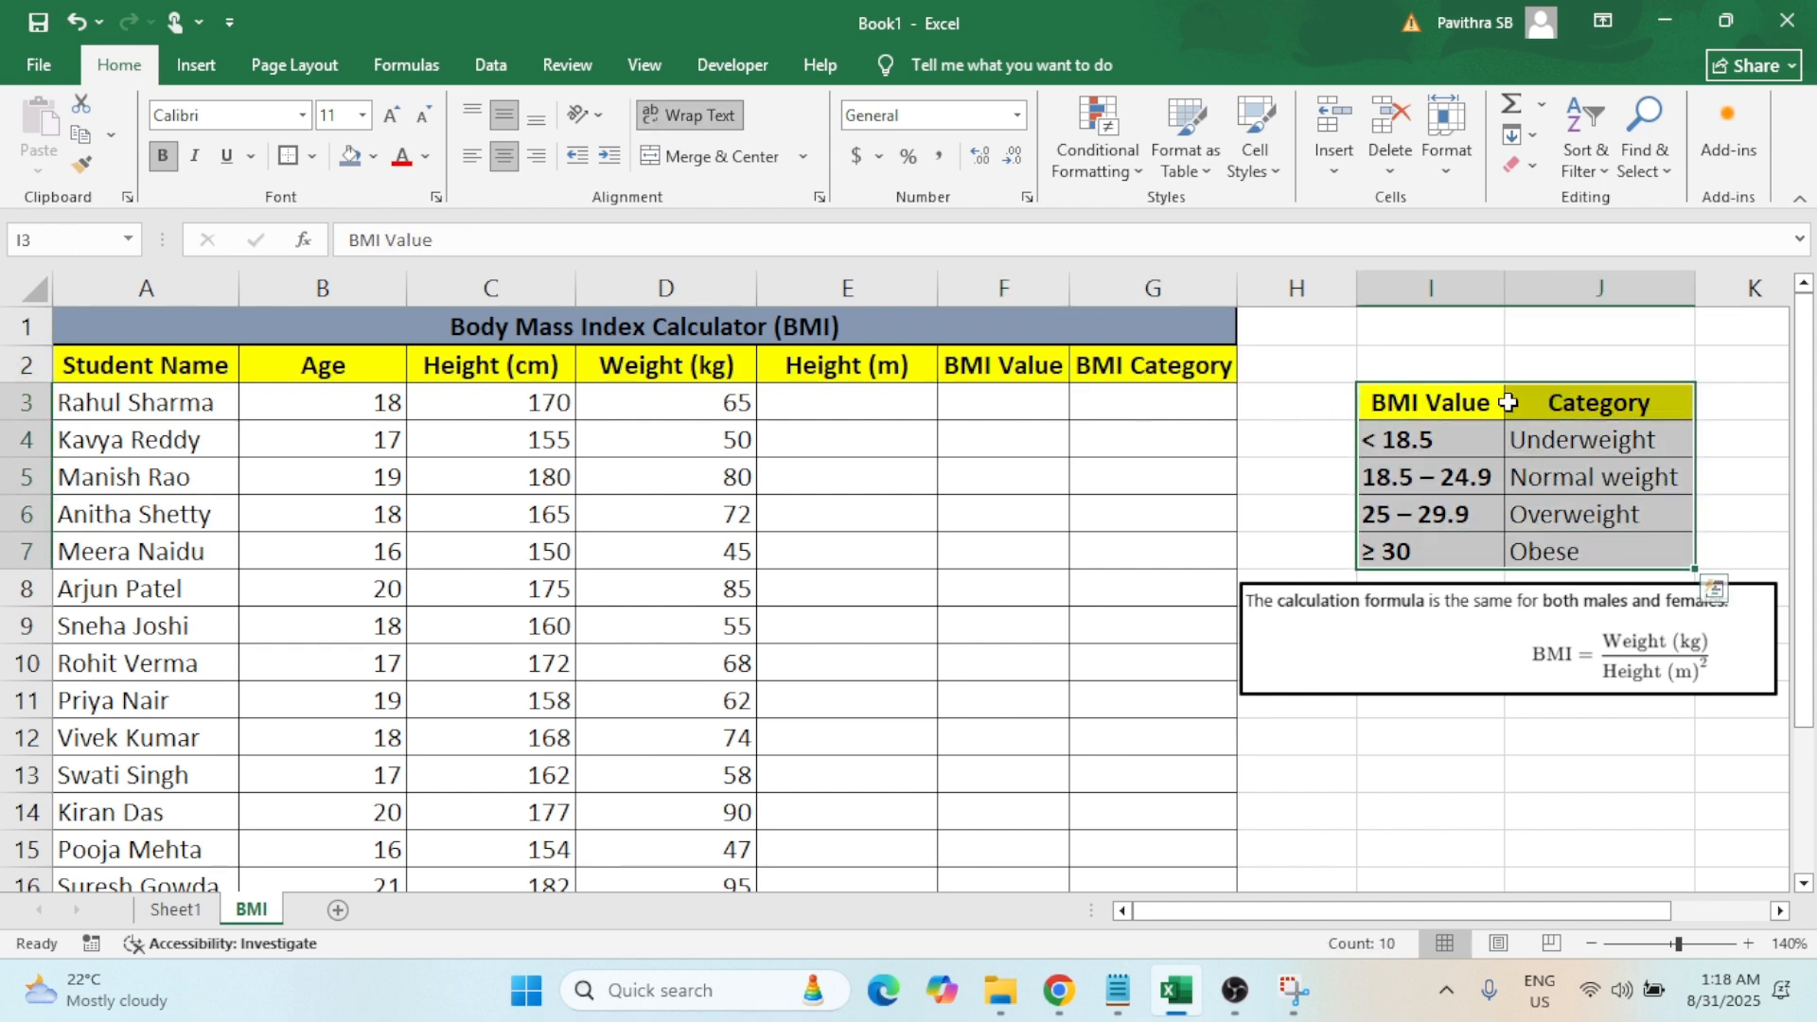
pyautogui.click(1432, 757)
pyautogui.moveTo(1414, 400); pyautogui.dragTo(1597, 552)
pyautogui.scroll(-1, 190, 470)
pyautogui.scroll(1, 340, 495)
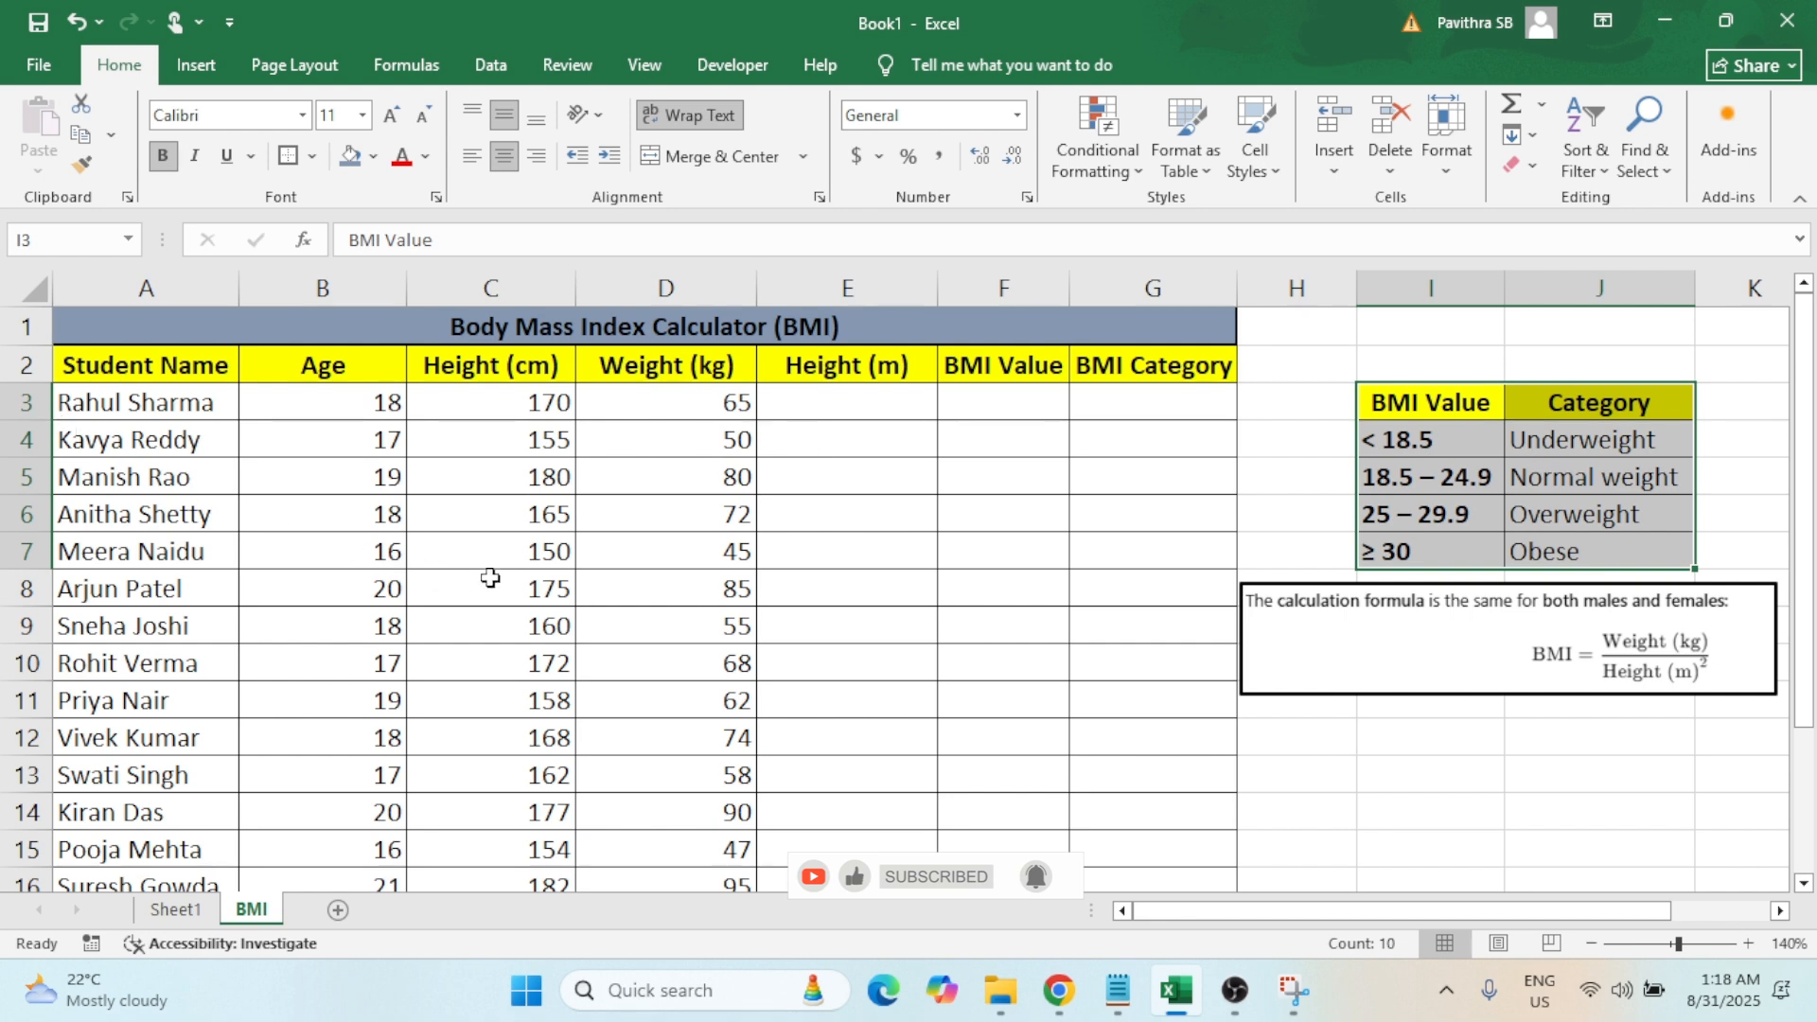
# Enter the formula =C3/100 in cell E3 to convert the first student's height from centimetres to metres.
pyautogui.click(144, 371)
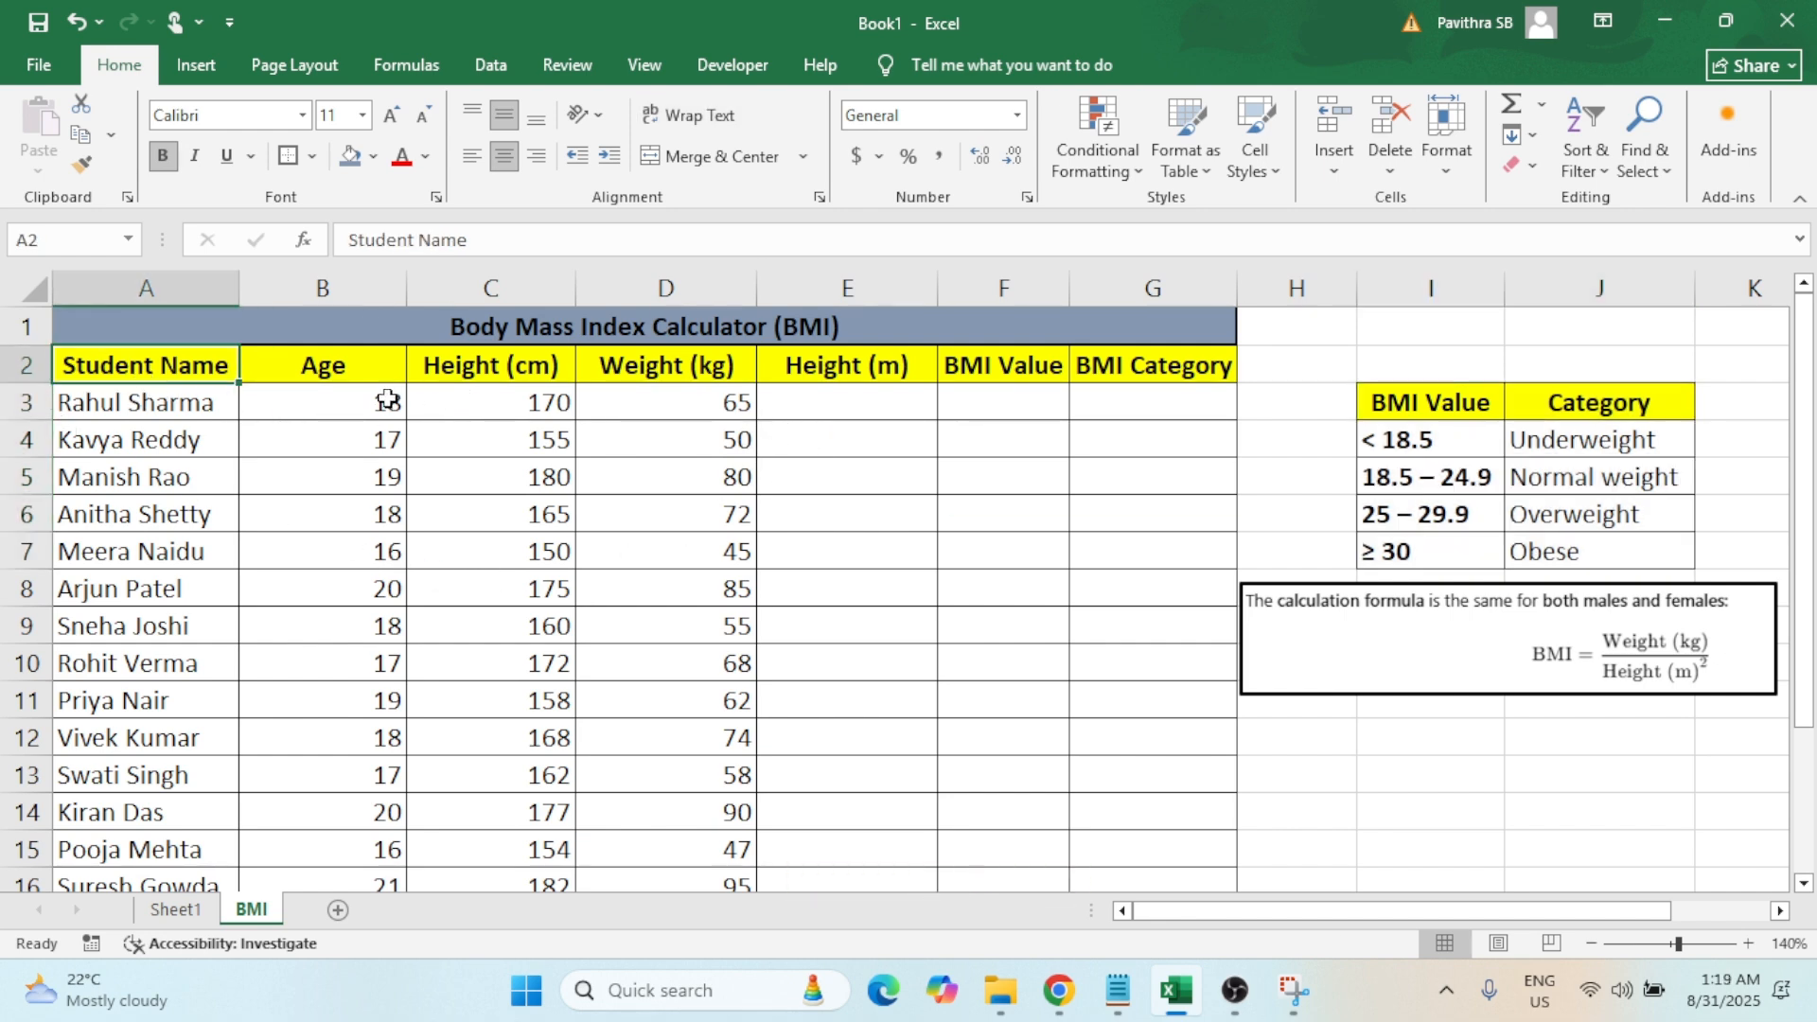
pyautogui.click(496, 372)
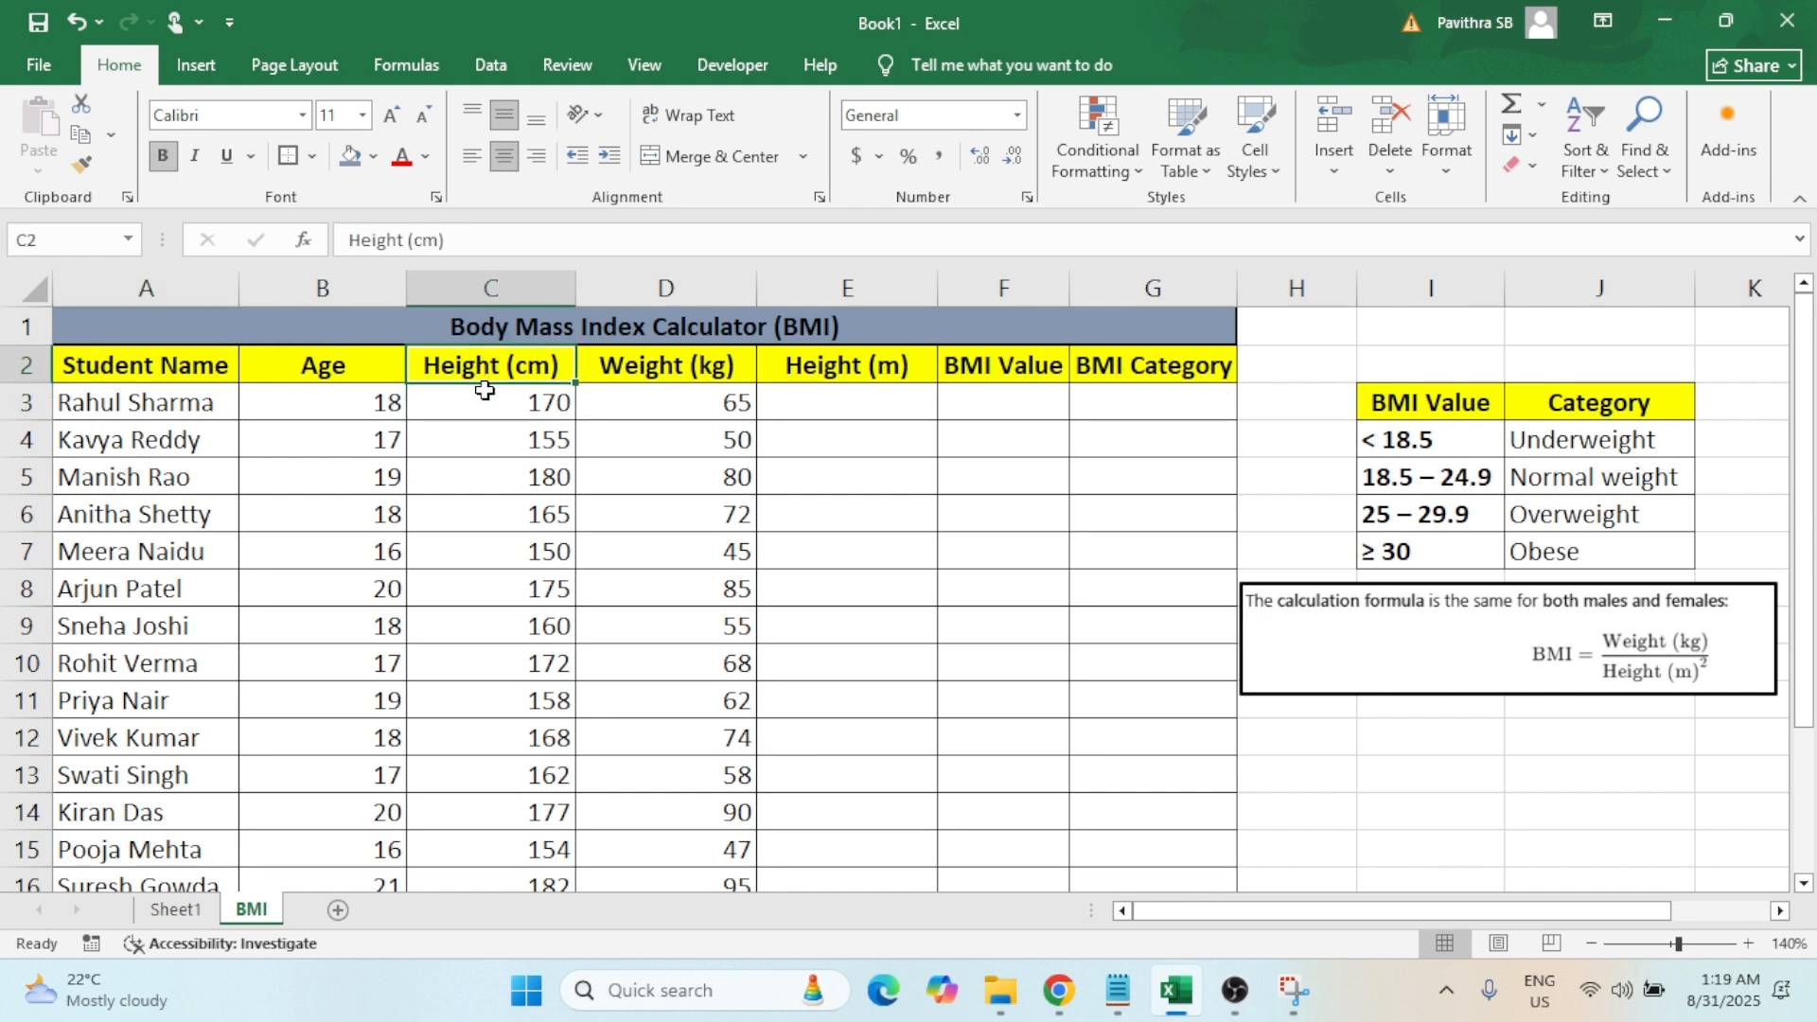
pyautogui.moveTo(820, 373); pyautogui.dragTo(838, 410)
pyautogui.click(838, 407)
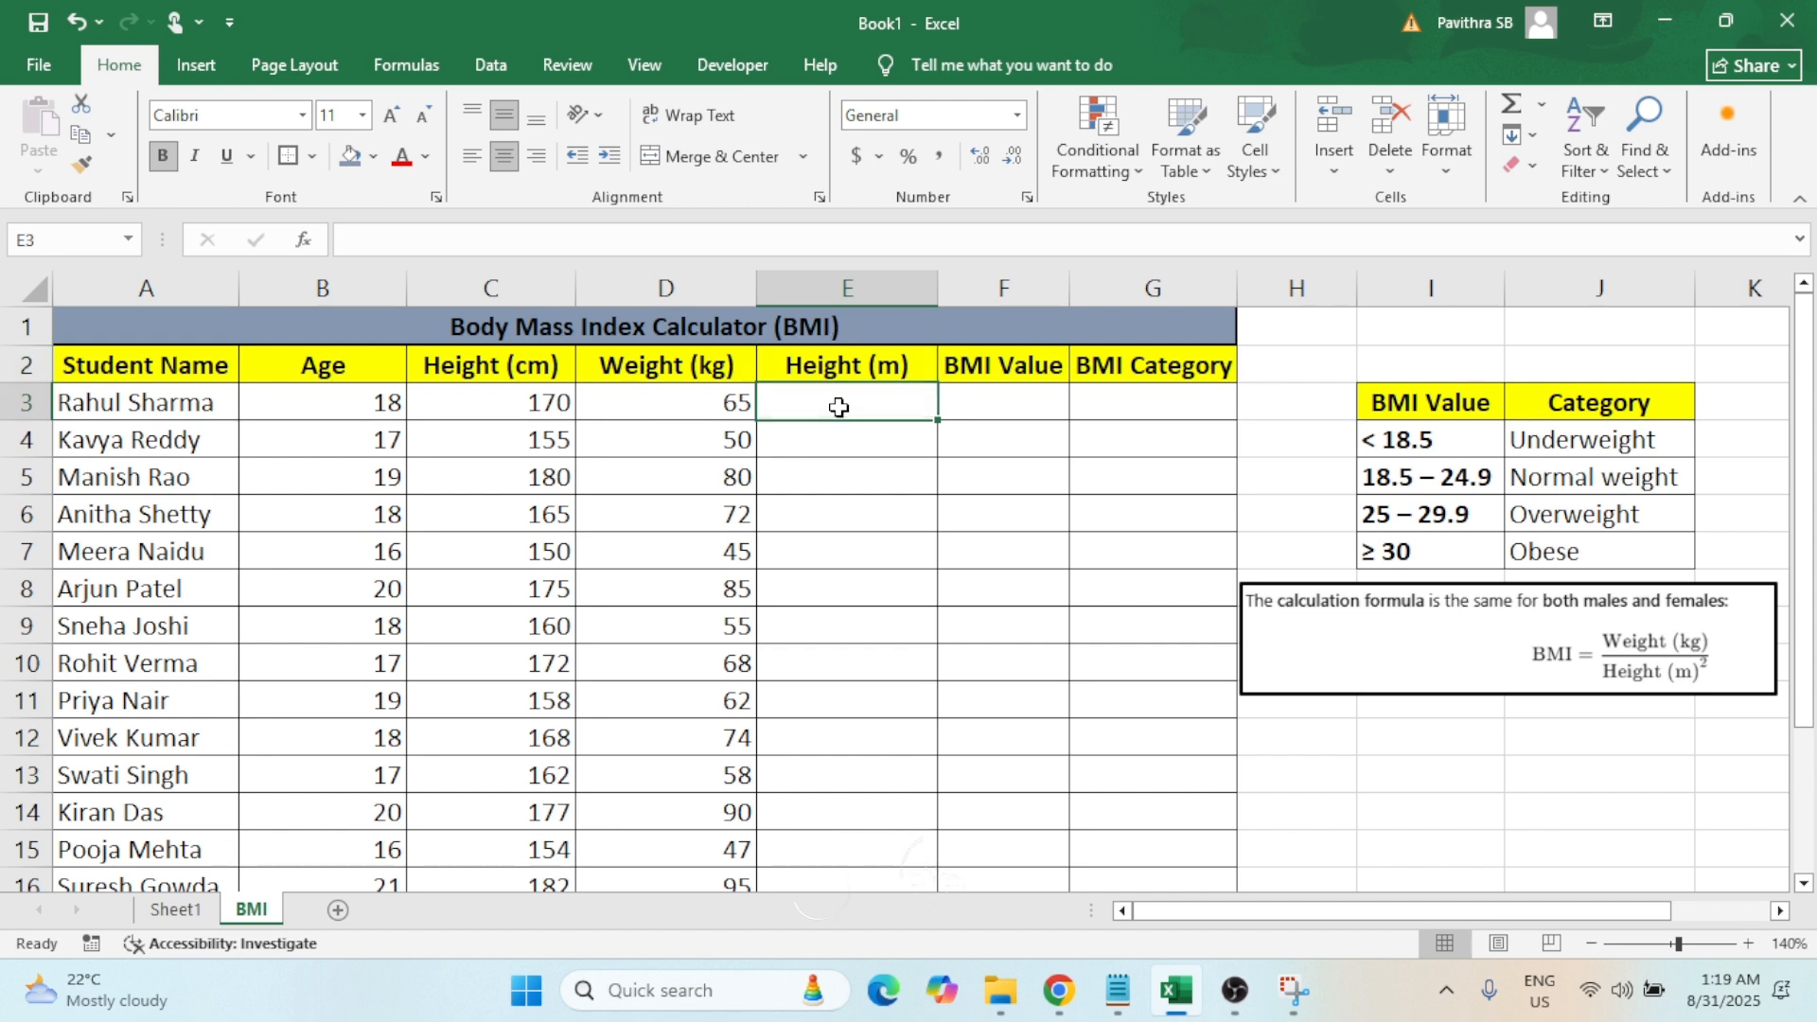
pyautogui.write('=')
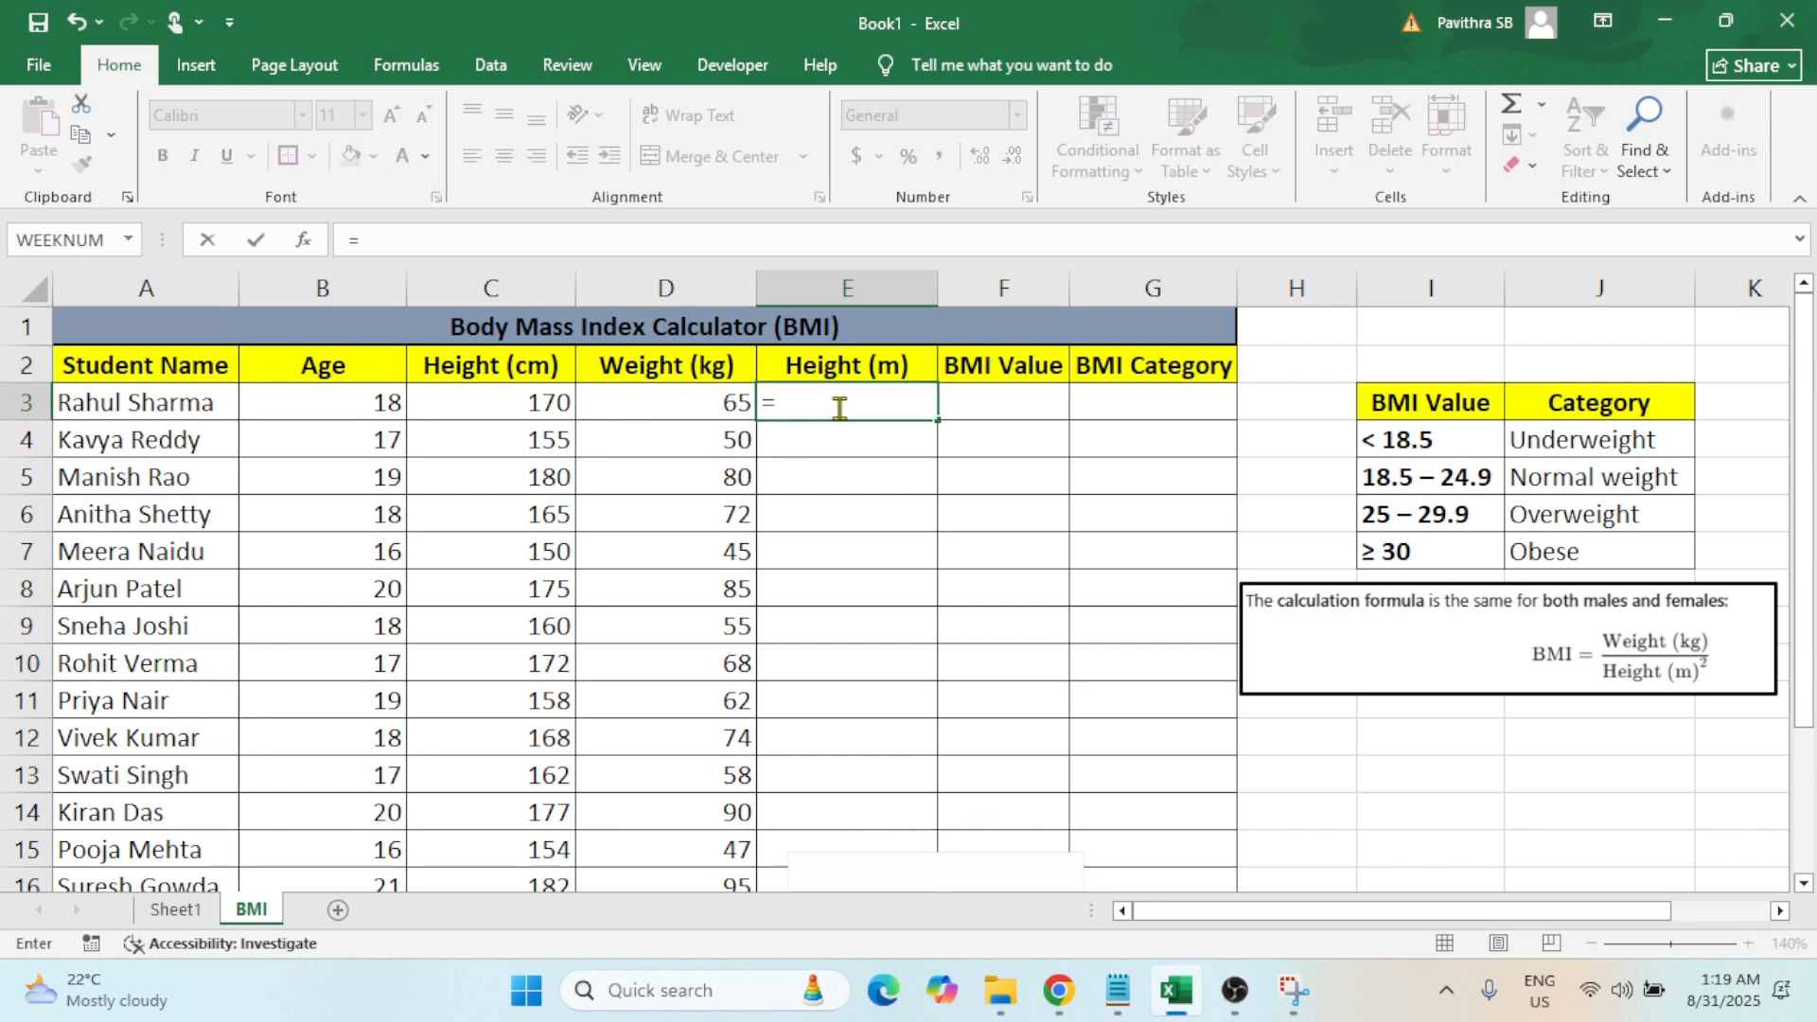
pyautogui.press('Left')
pyautogui.press('Left')
pyautogui.write('/100')
pyautogui.press('Return')
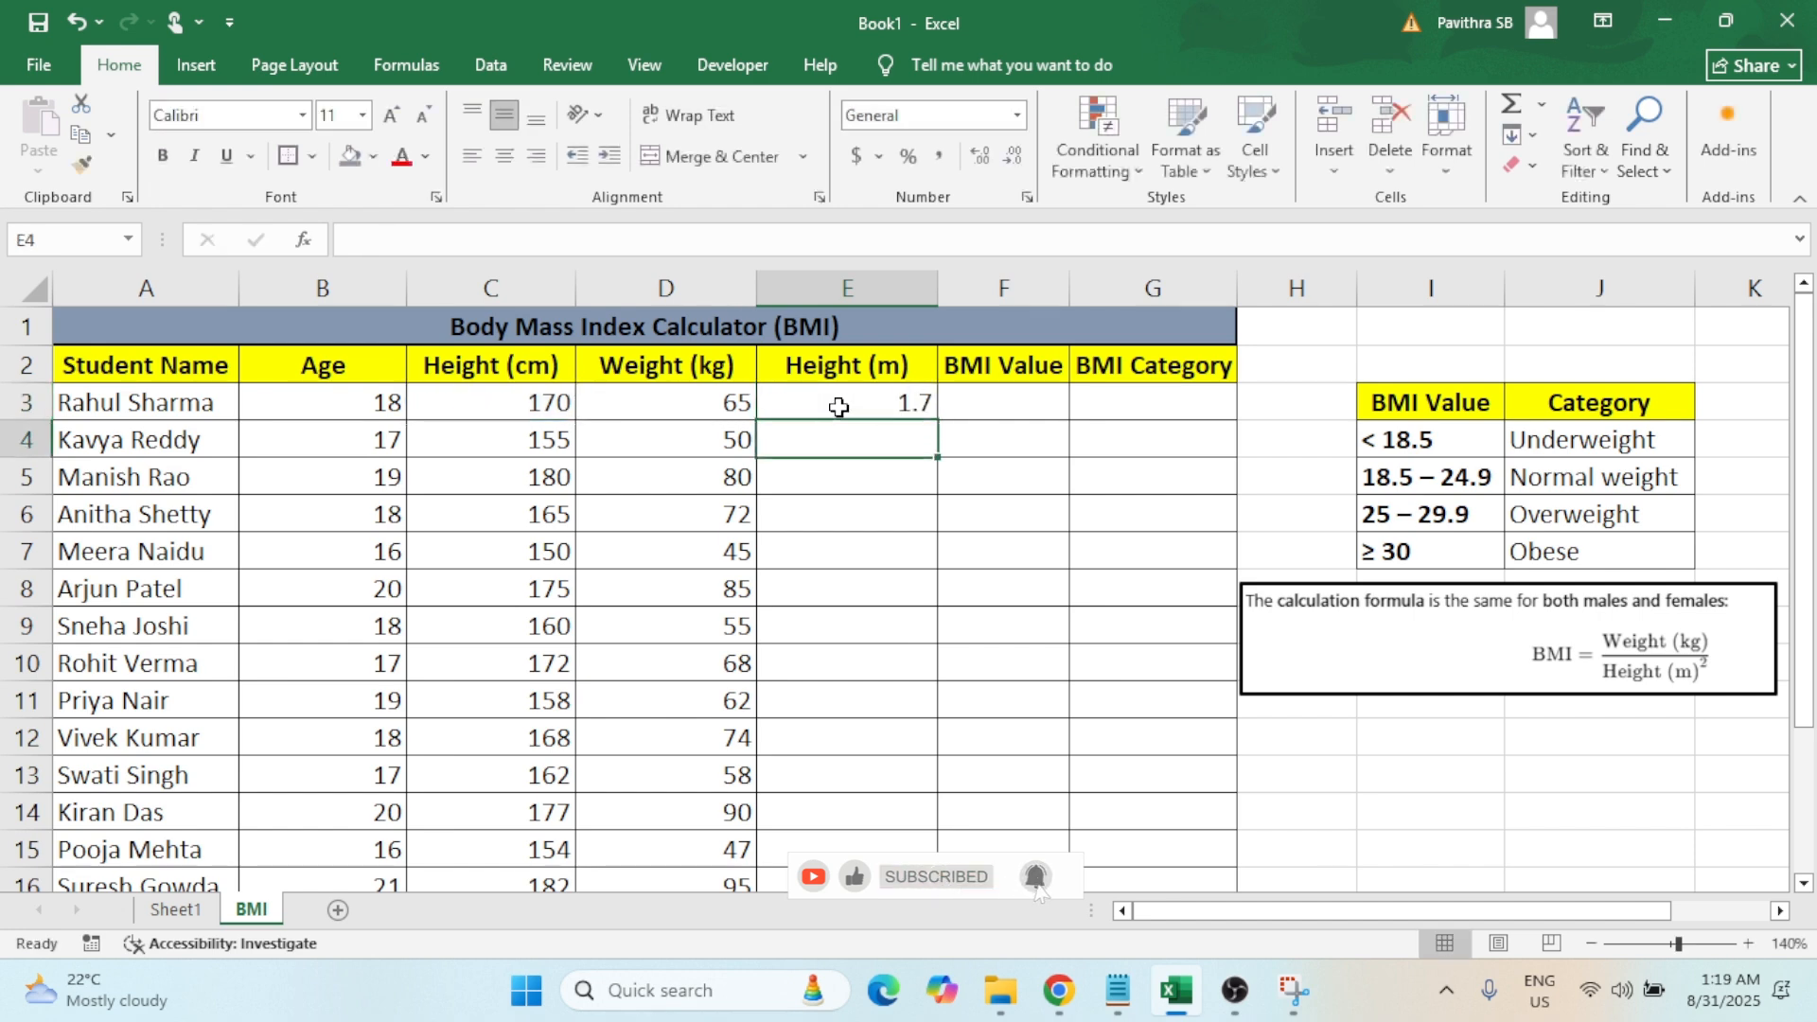
# Fill the height conversion formula from E3 down the Height (m) column to row 17.
pyautogui.doubleClick(840, 407)
pyautogui.click(832, 508)
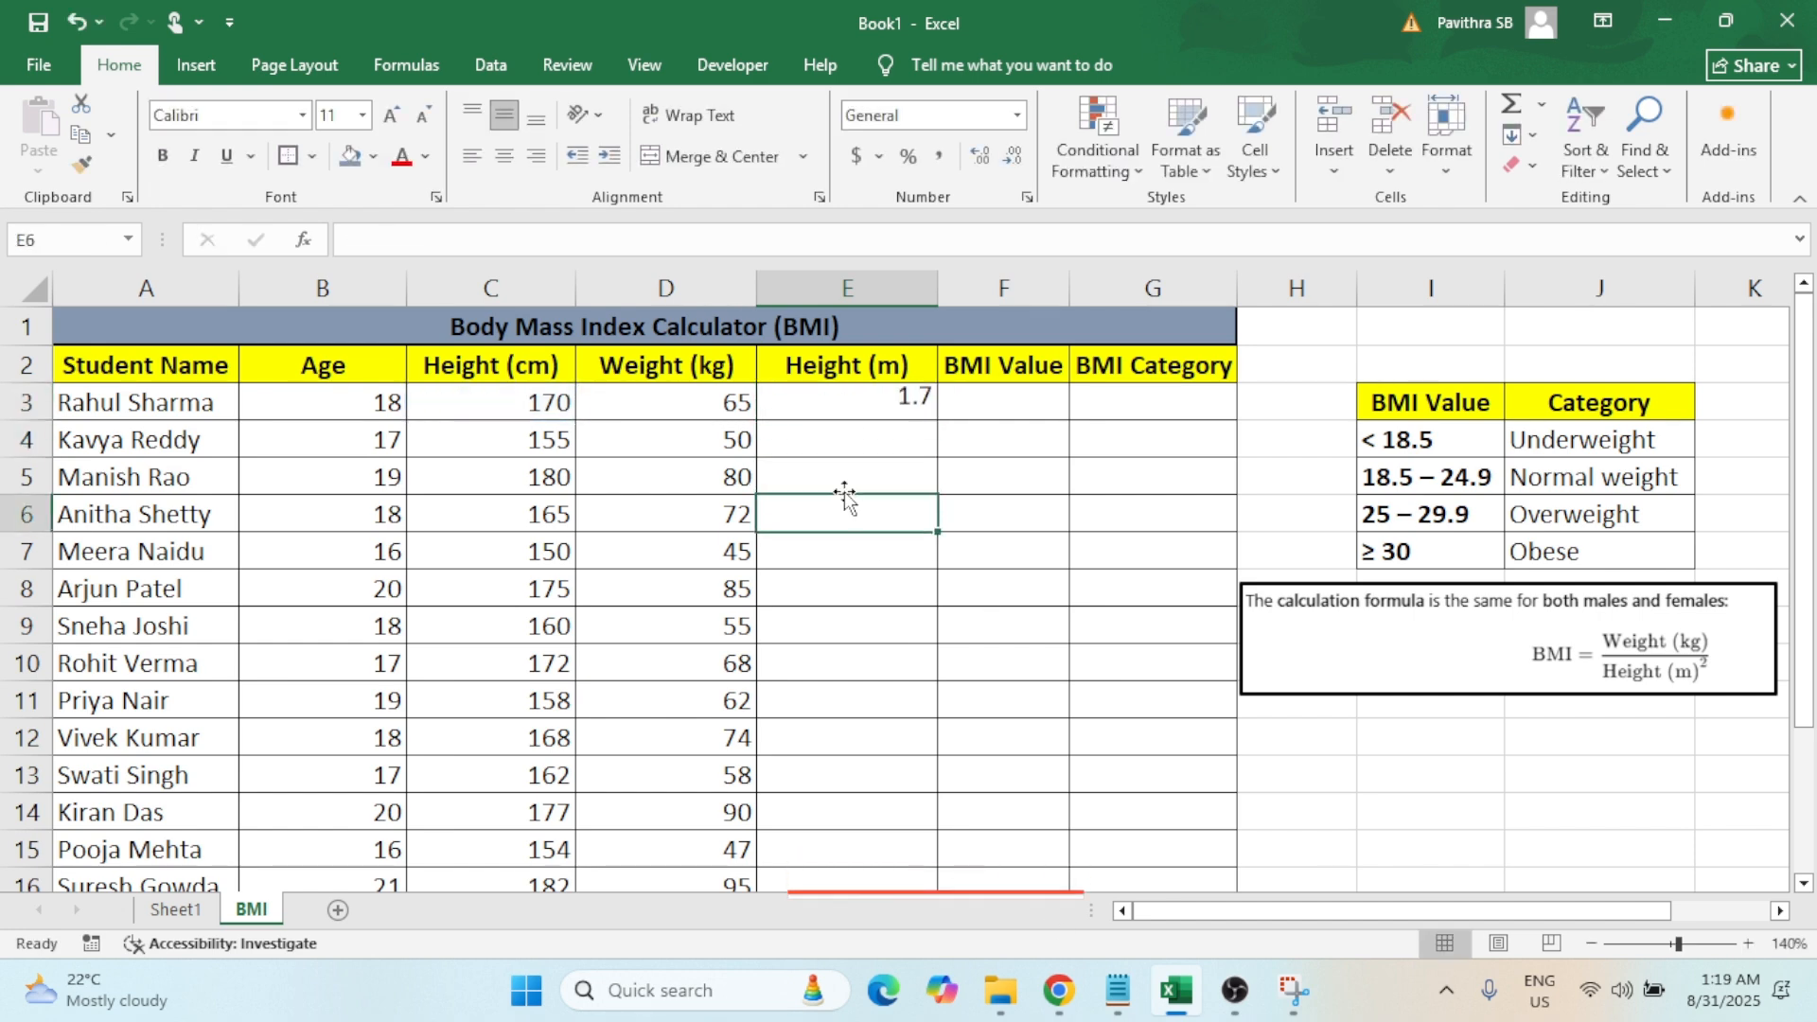
pyautogui.click(881, 406)
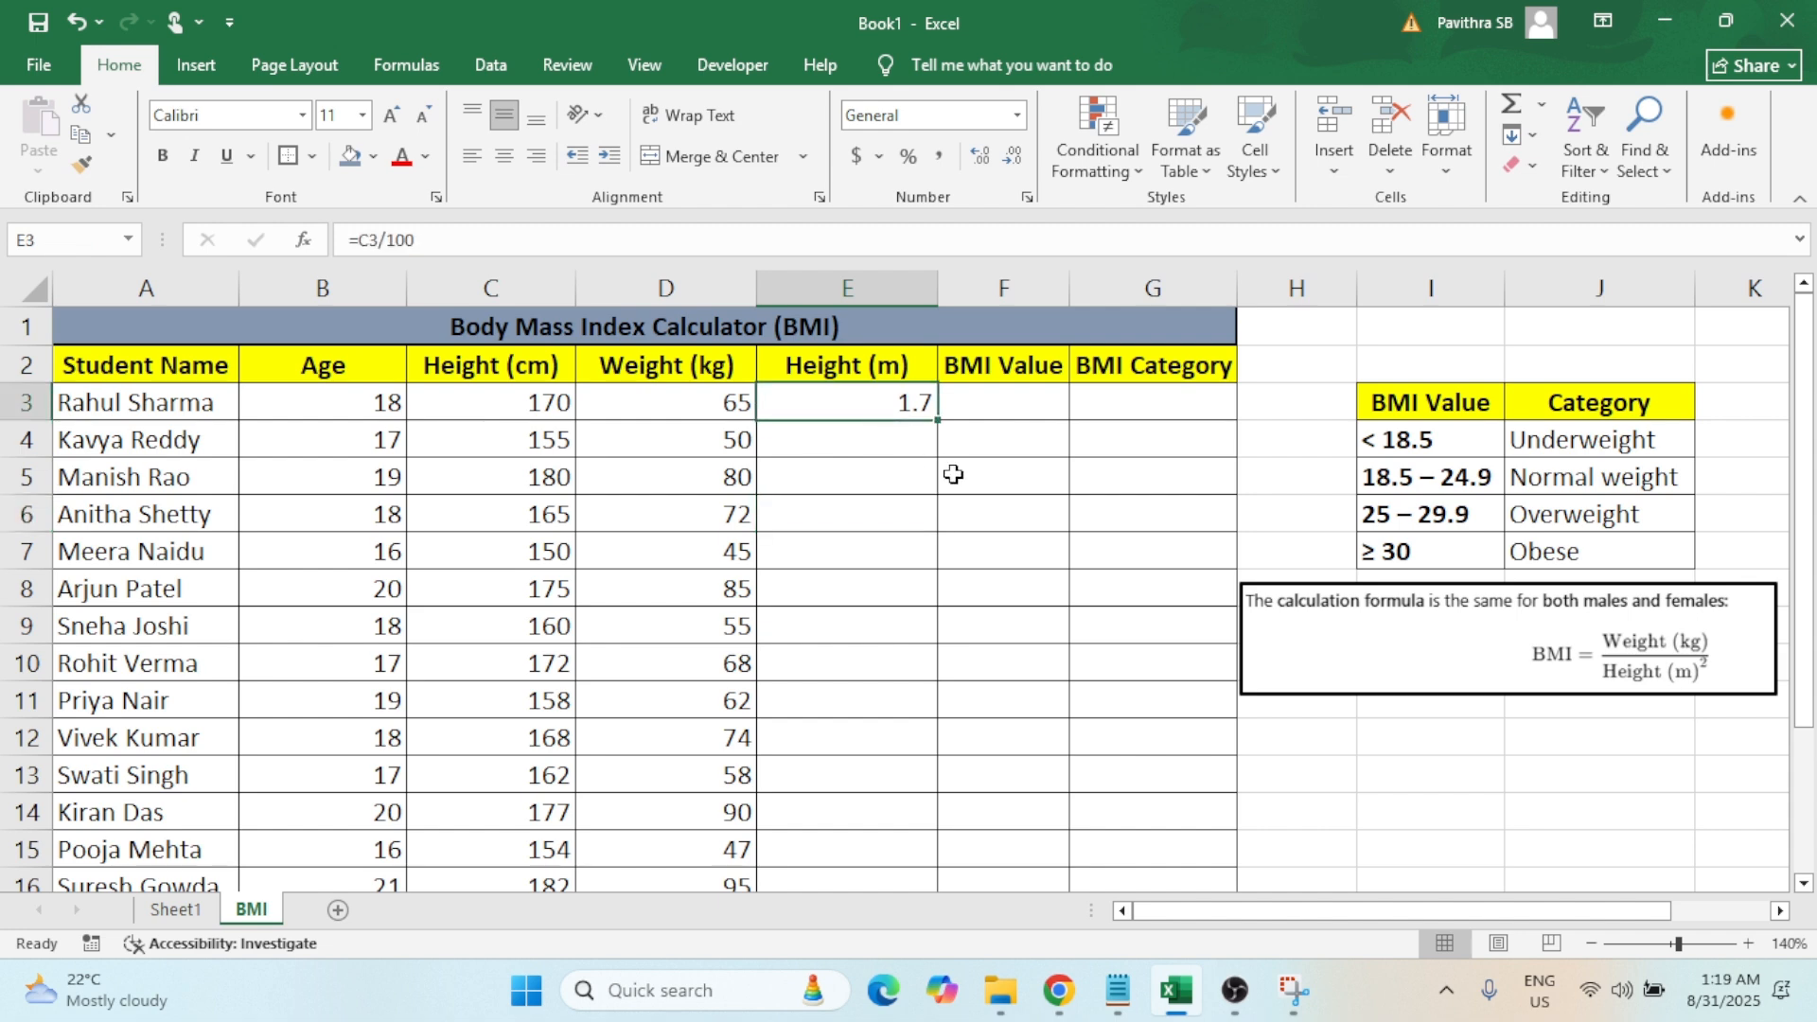
pyautogui.doubleClick(938, 423)
pyautogui.scroll(-2, 885, 597)
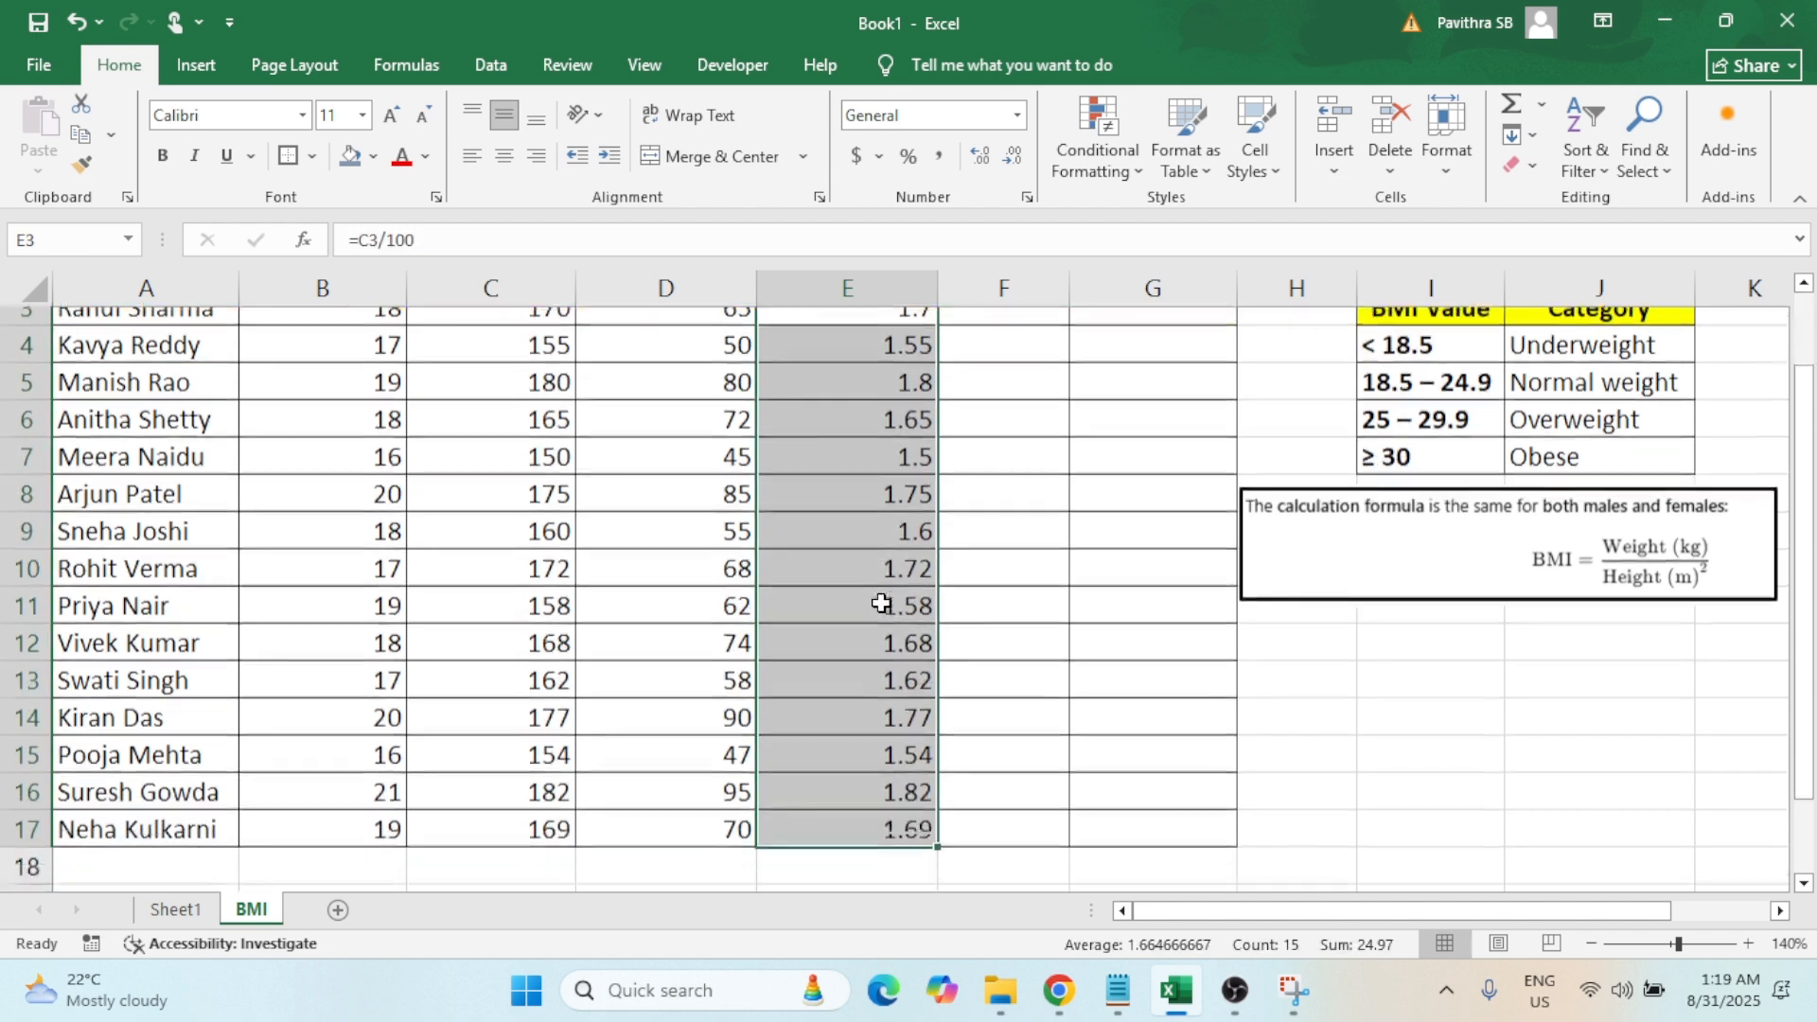
pyautogui.scroll(2, 887, 717)
pyautogui.scroll(-2, 887, 718)
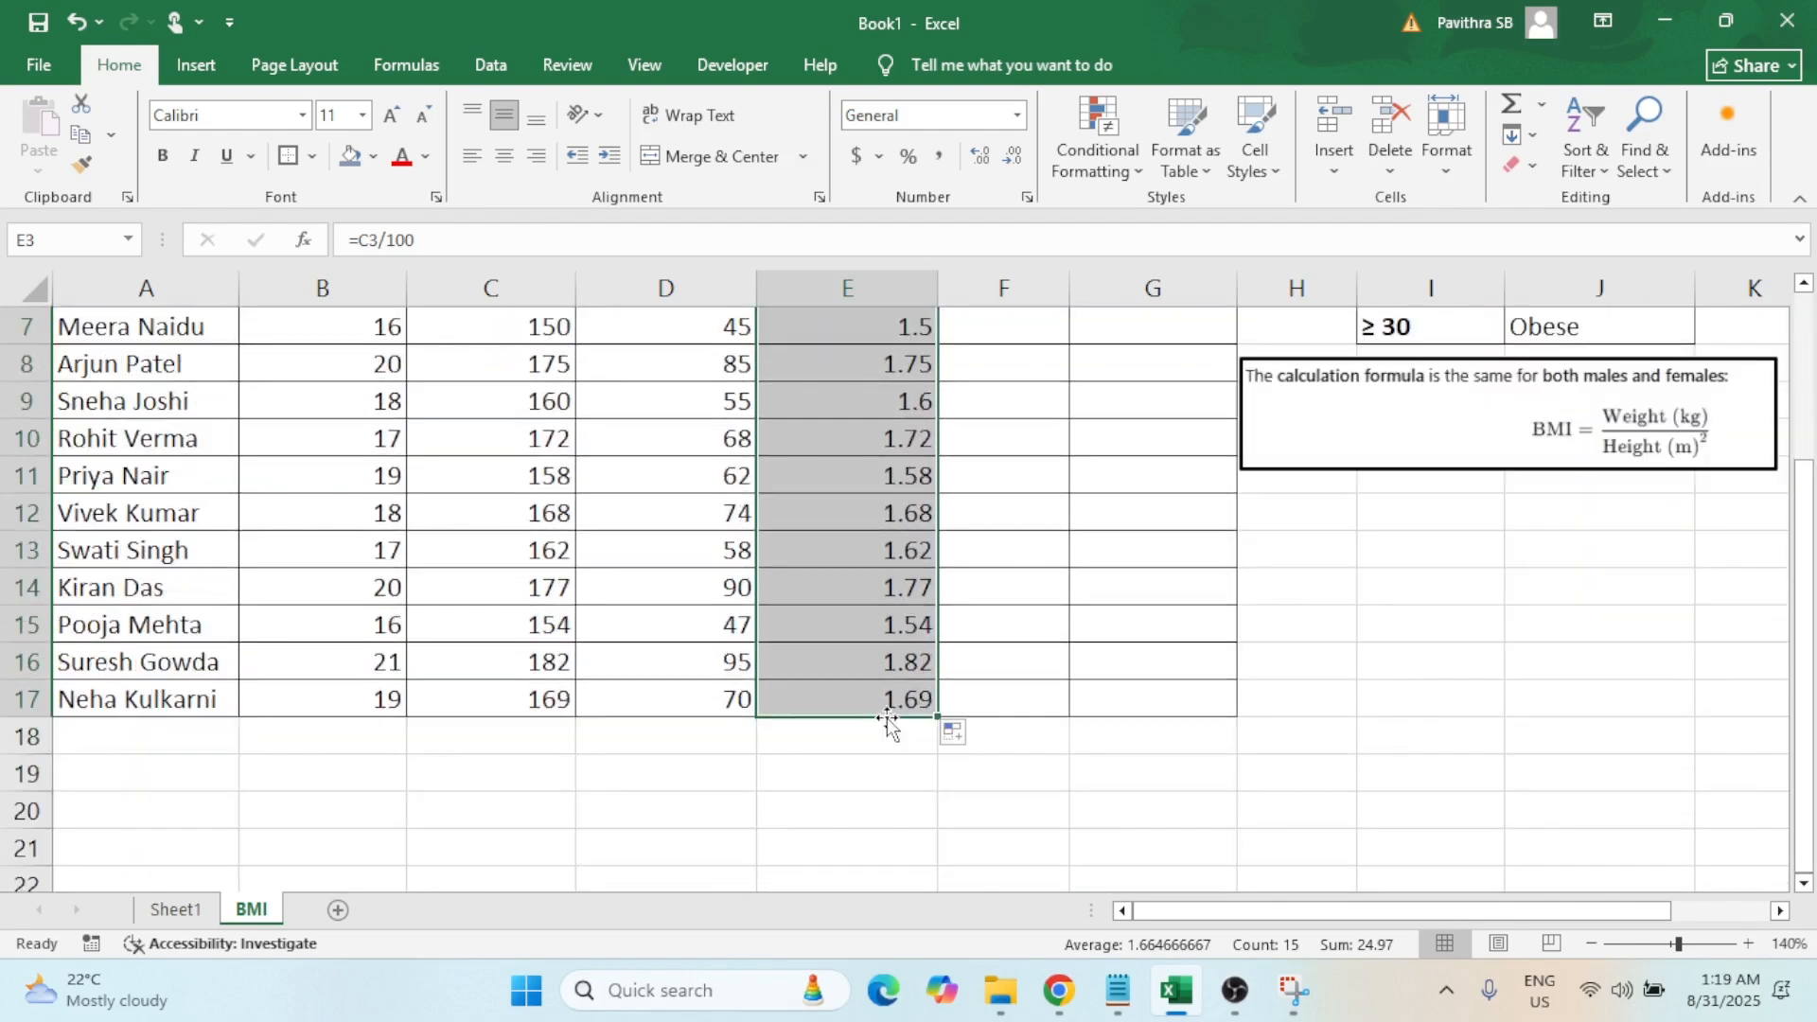
pyautogui.scroll(2, 889, 723)
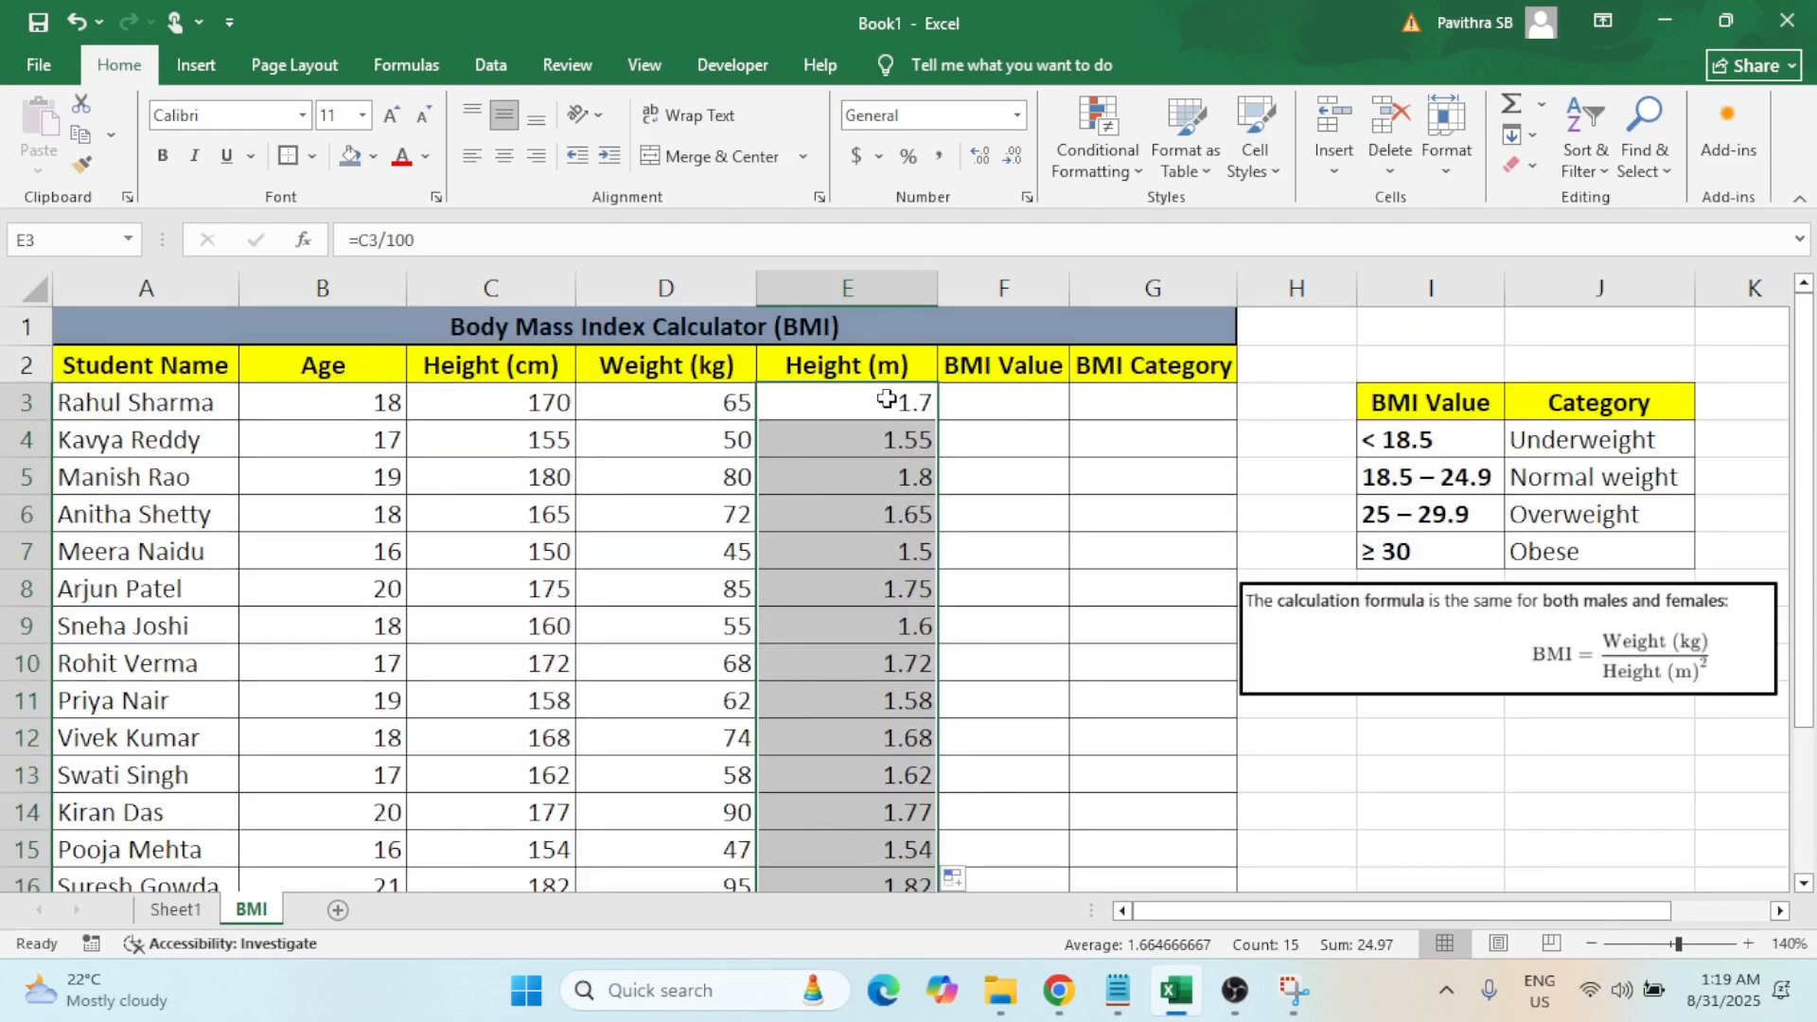
# Examine the BMI calculation formula in the picture below the category reference table.
pyautogui.click(1003, 404)
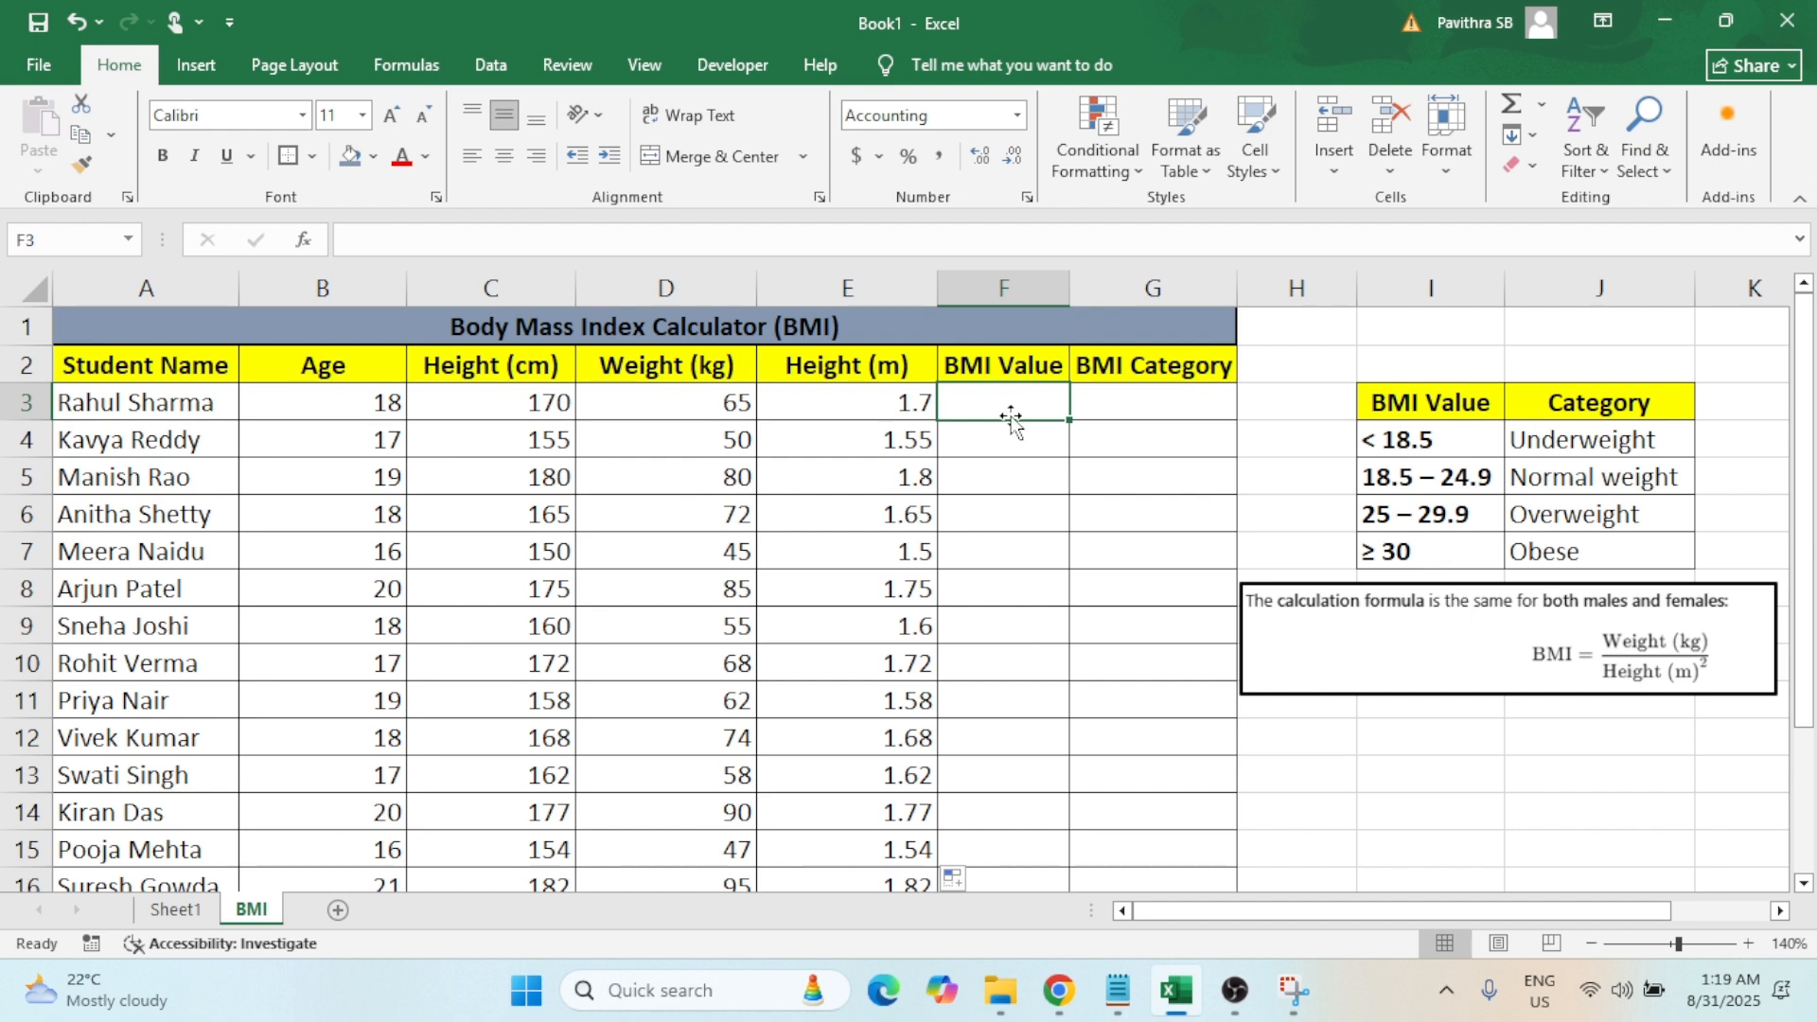
pyautogui.moveTo(1230, 910); pyautogui.dragTo(1280, 916)
pyautogui.click(1183, 641)
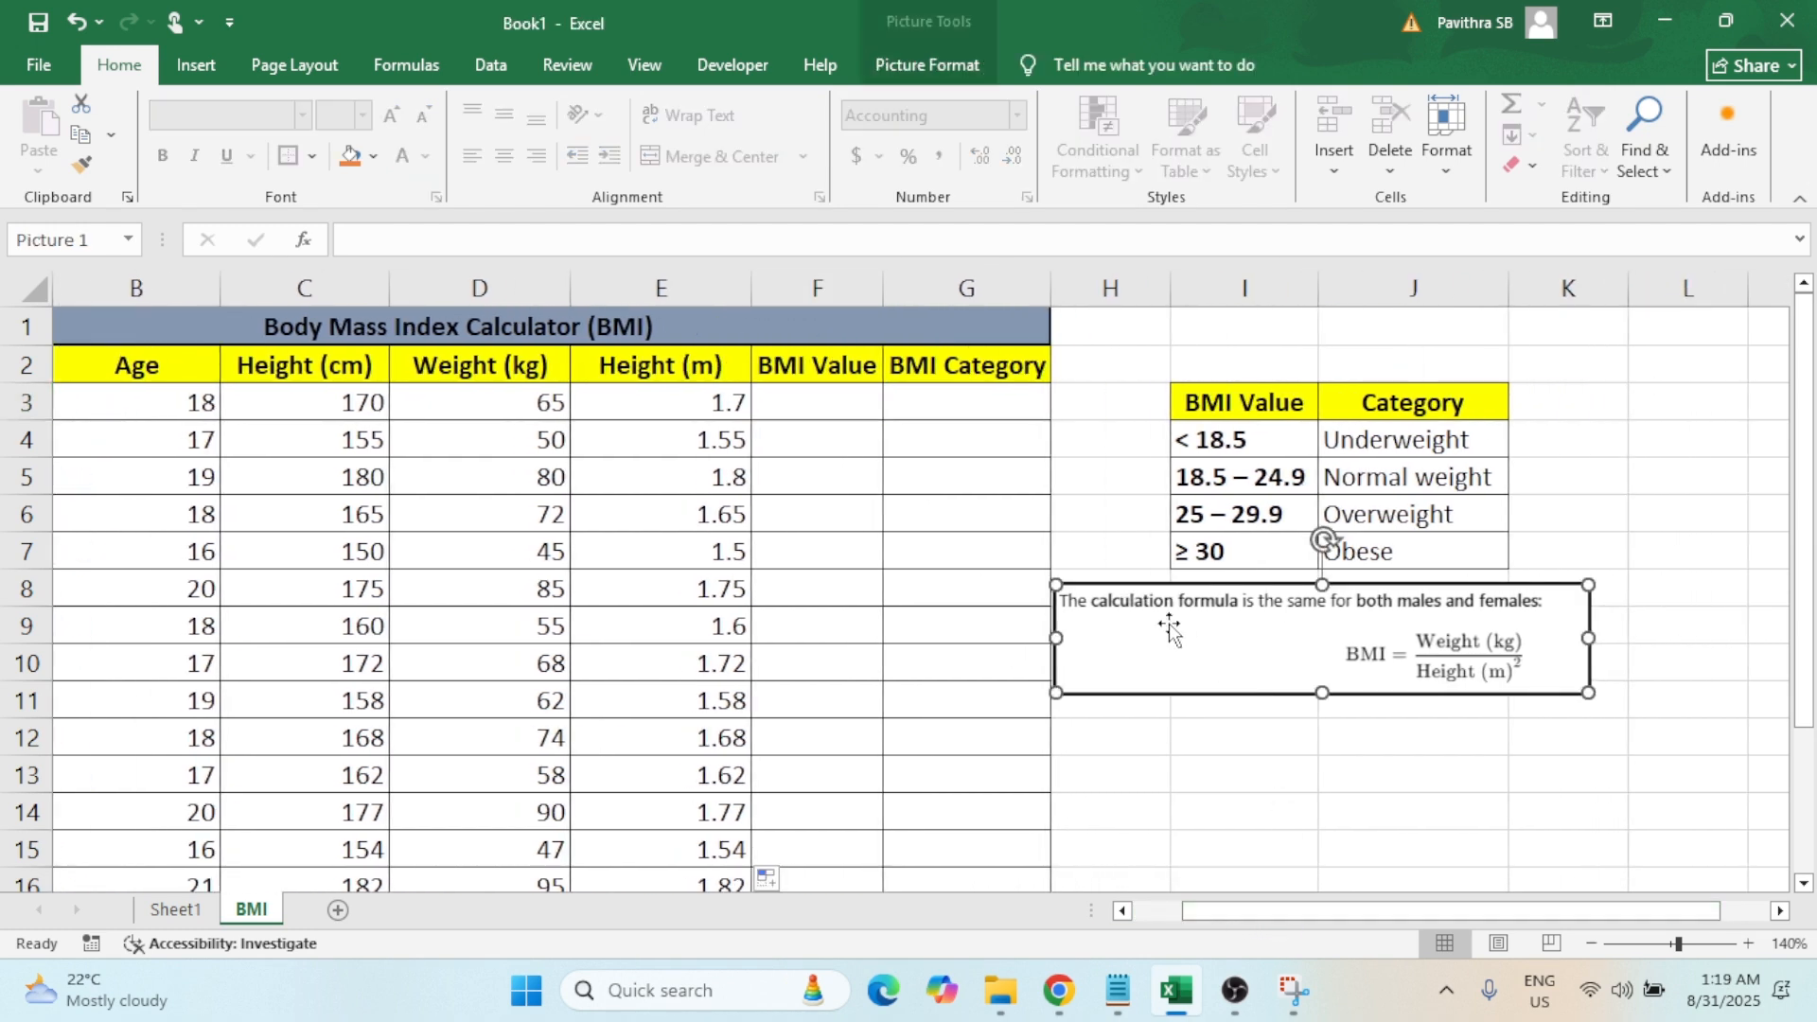
pyautogui.click(1249, 761)
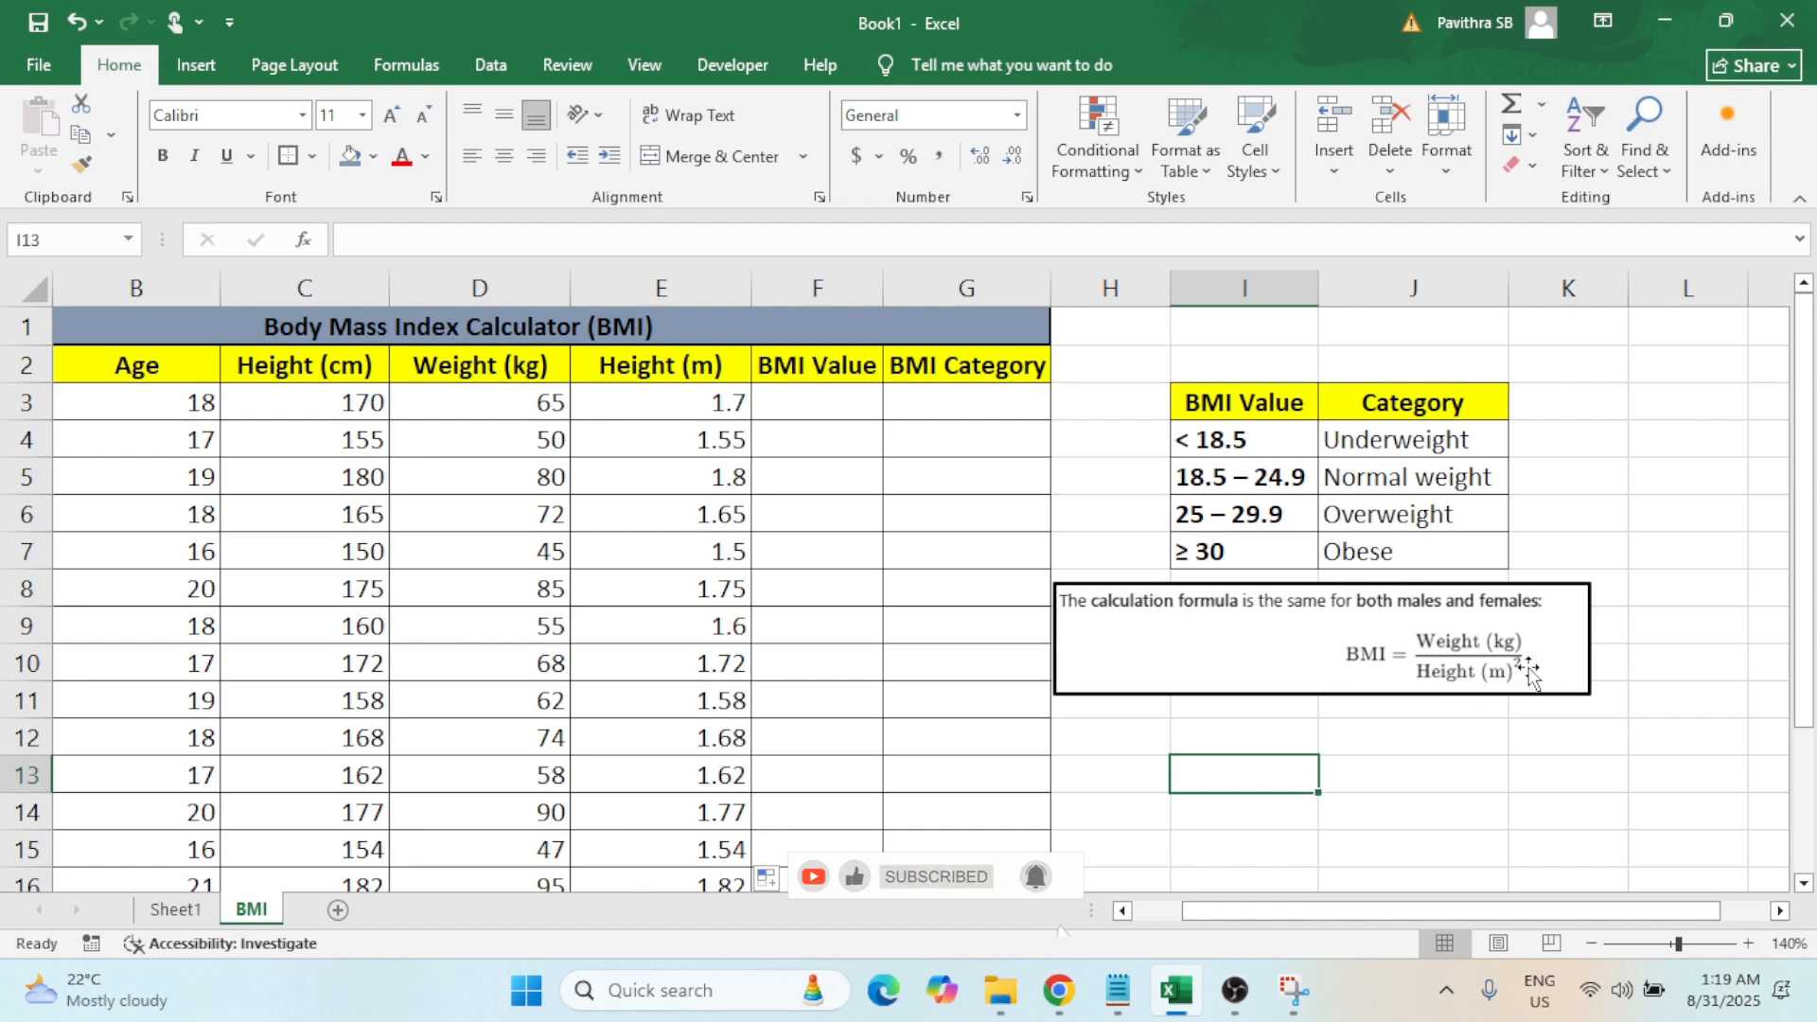
pyautogui.moveTo(1398, 914); pyautogui.dragTo(1348, 917)
# Enter the formula =D3/(E3*E3) in cell F3 to calculate the first student's BMI value.
pyautogui.click(1001, 407)
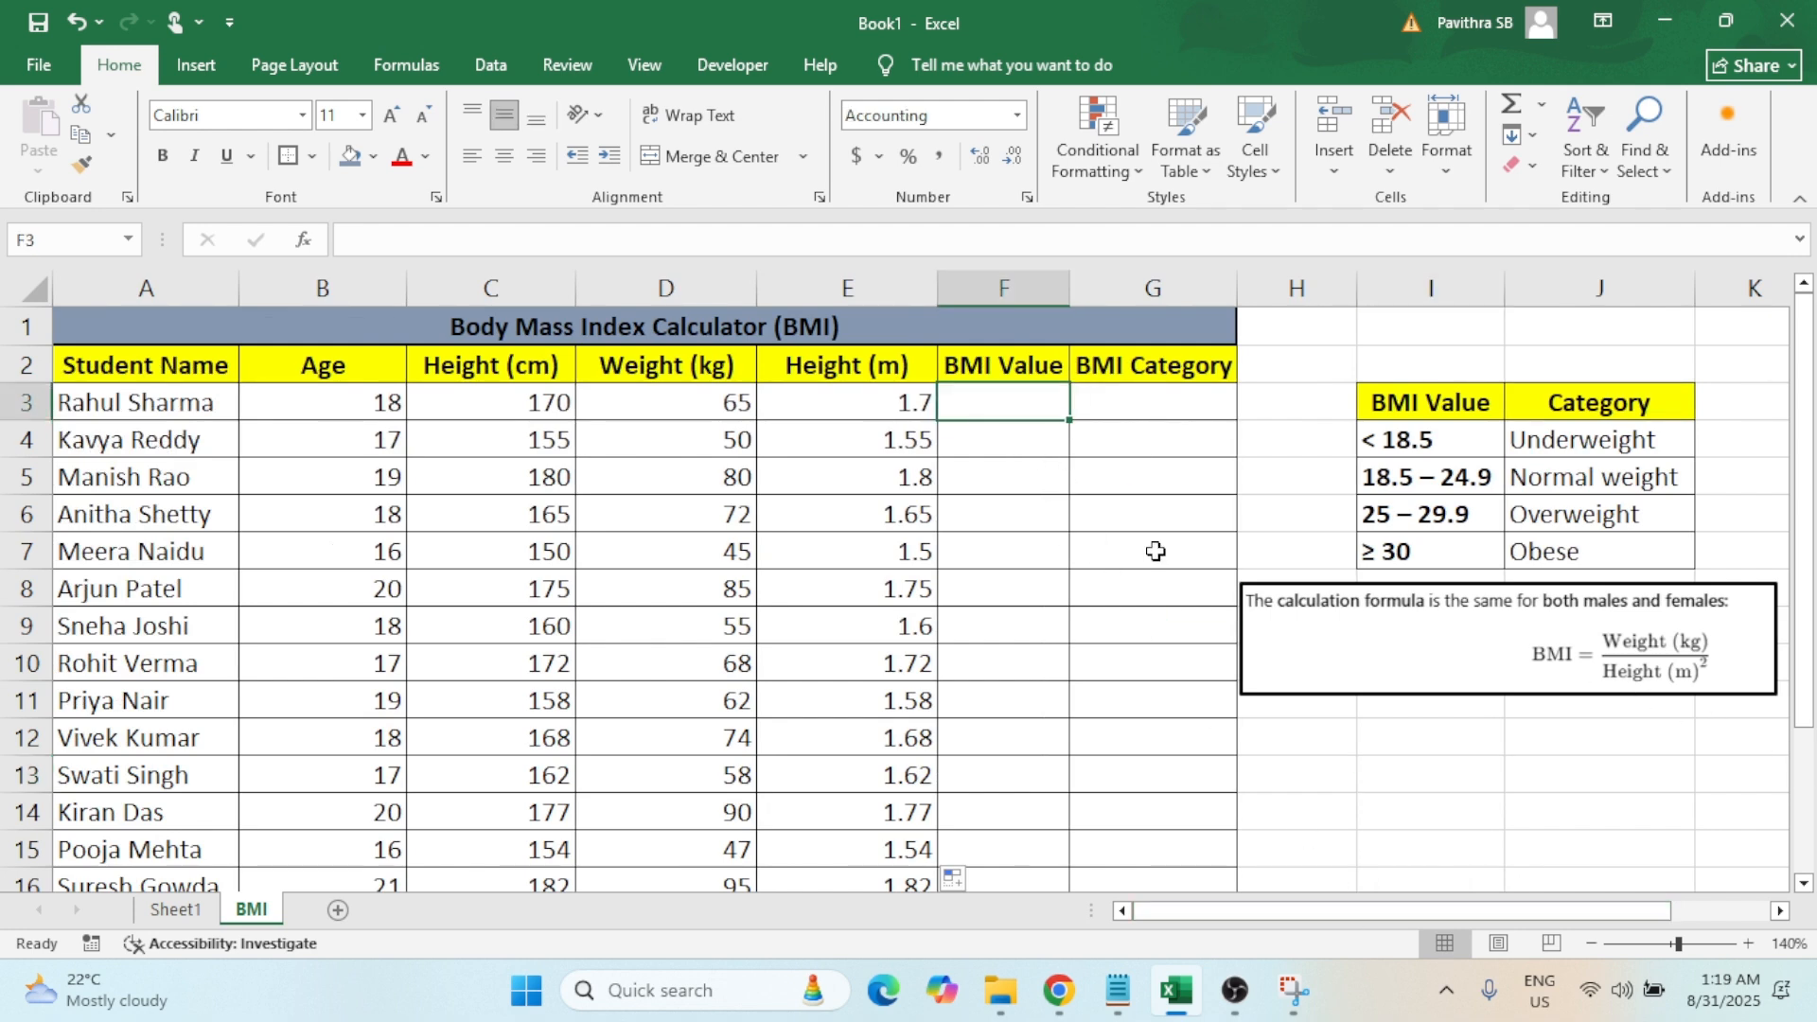
pyautogui.write('=')
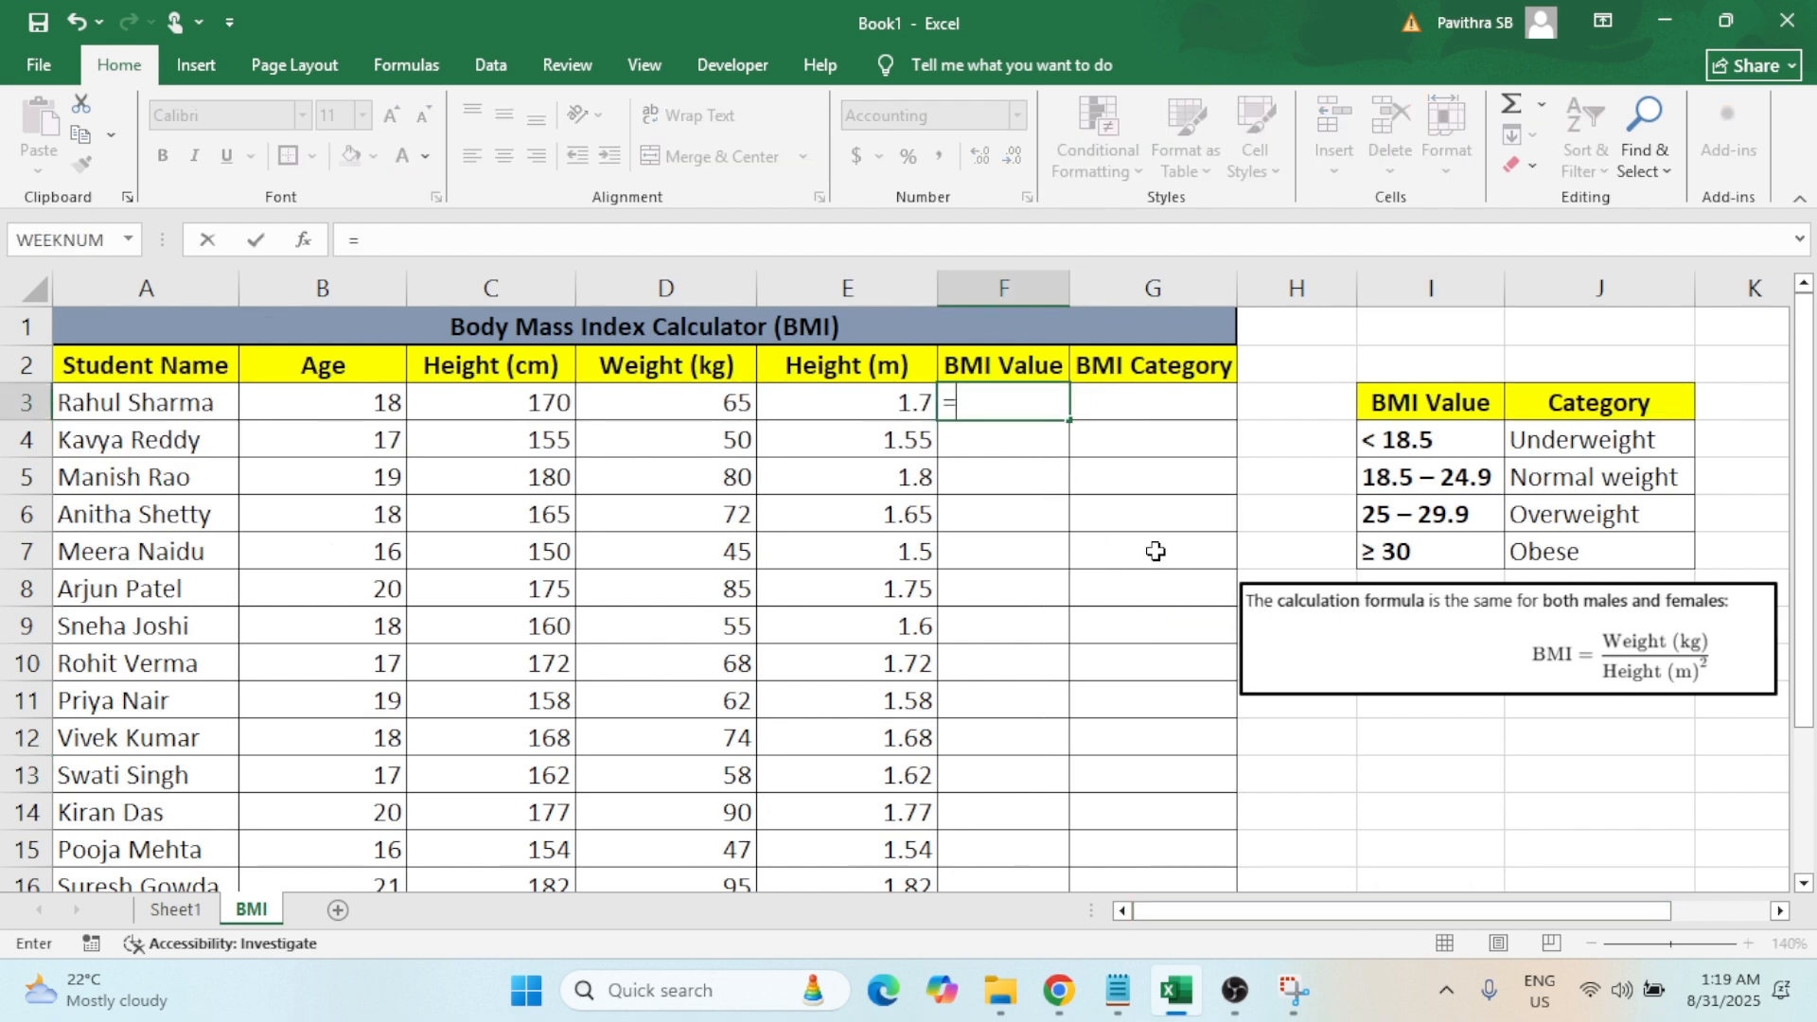
pyautogui.click(677, 393)
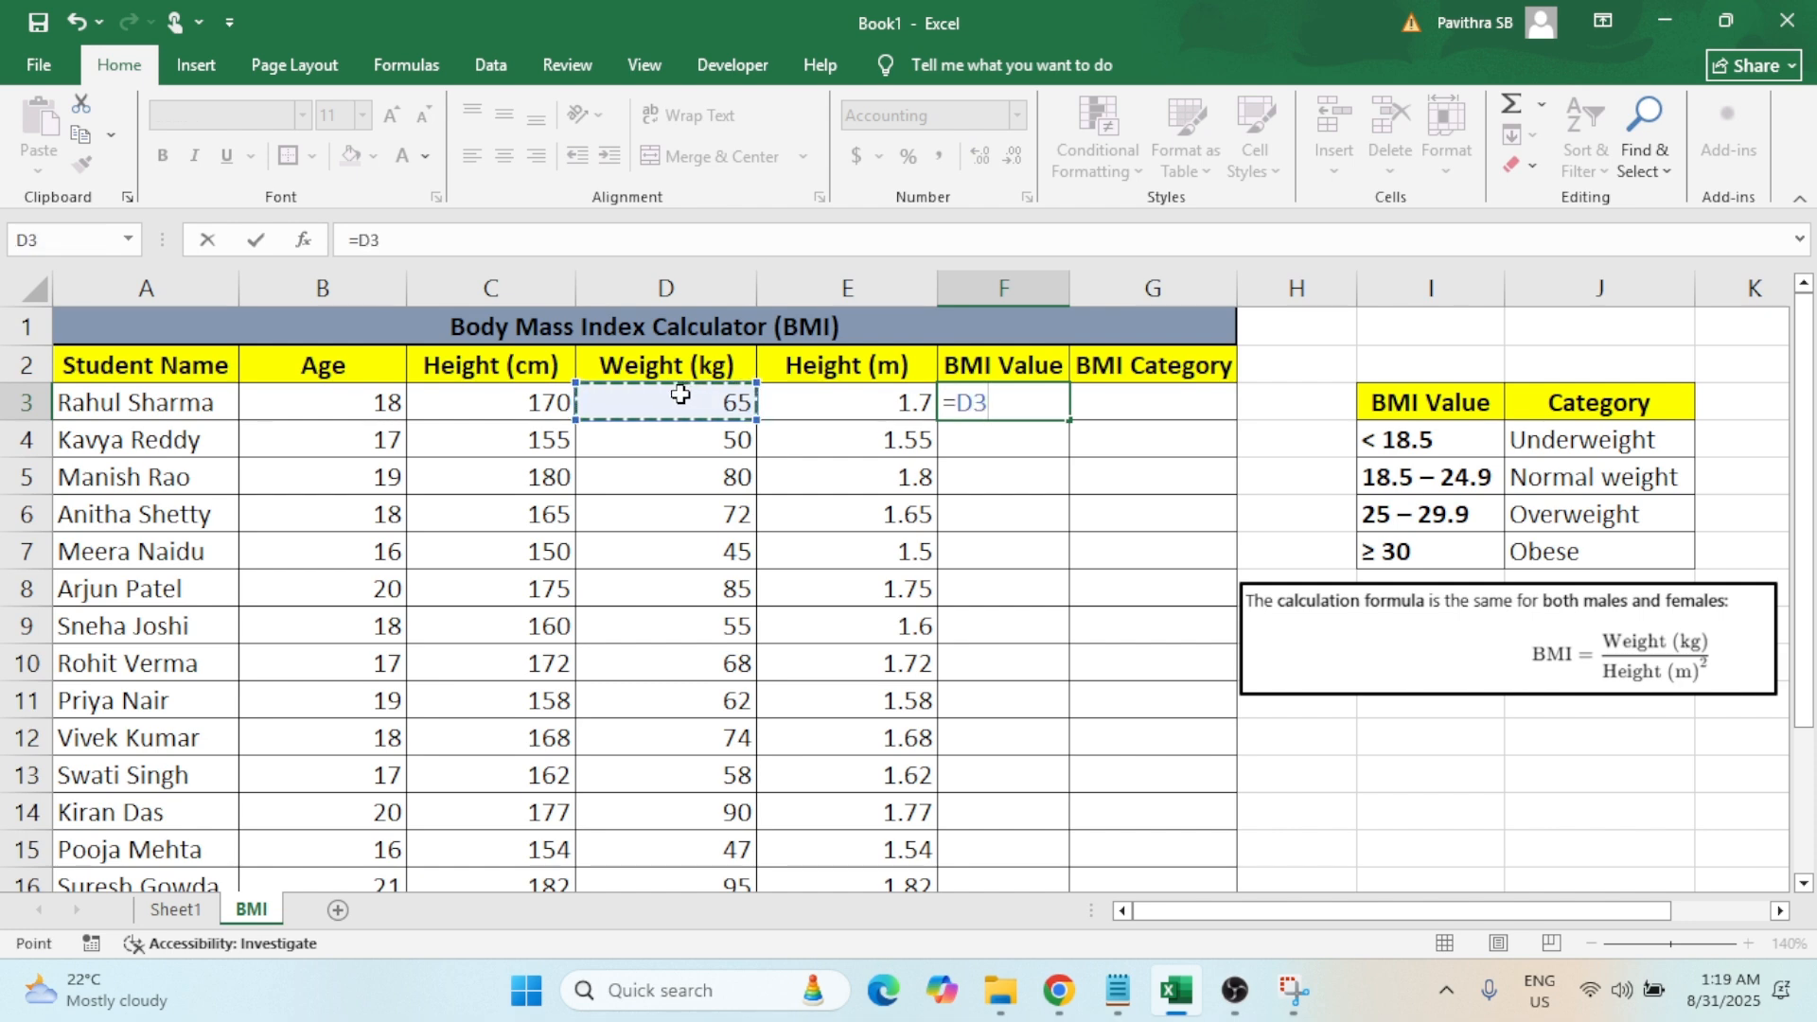
pyautogui.write('/')
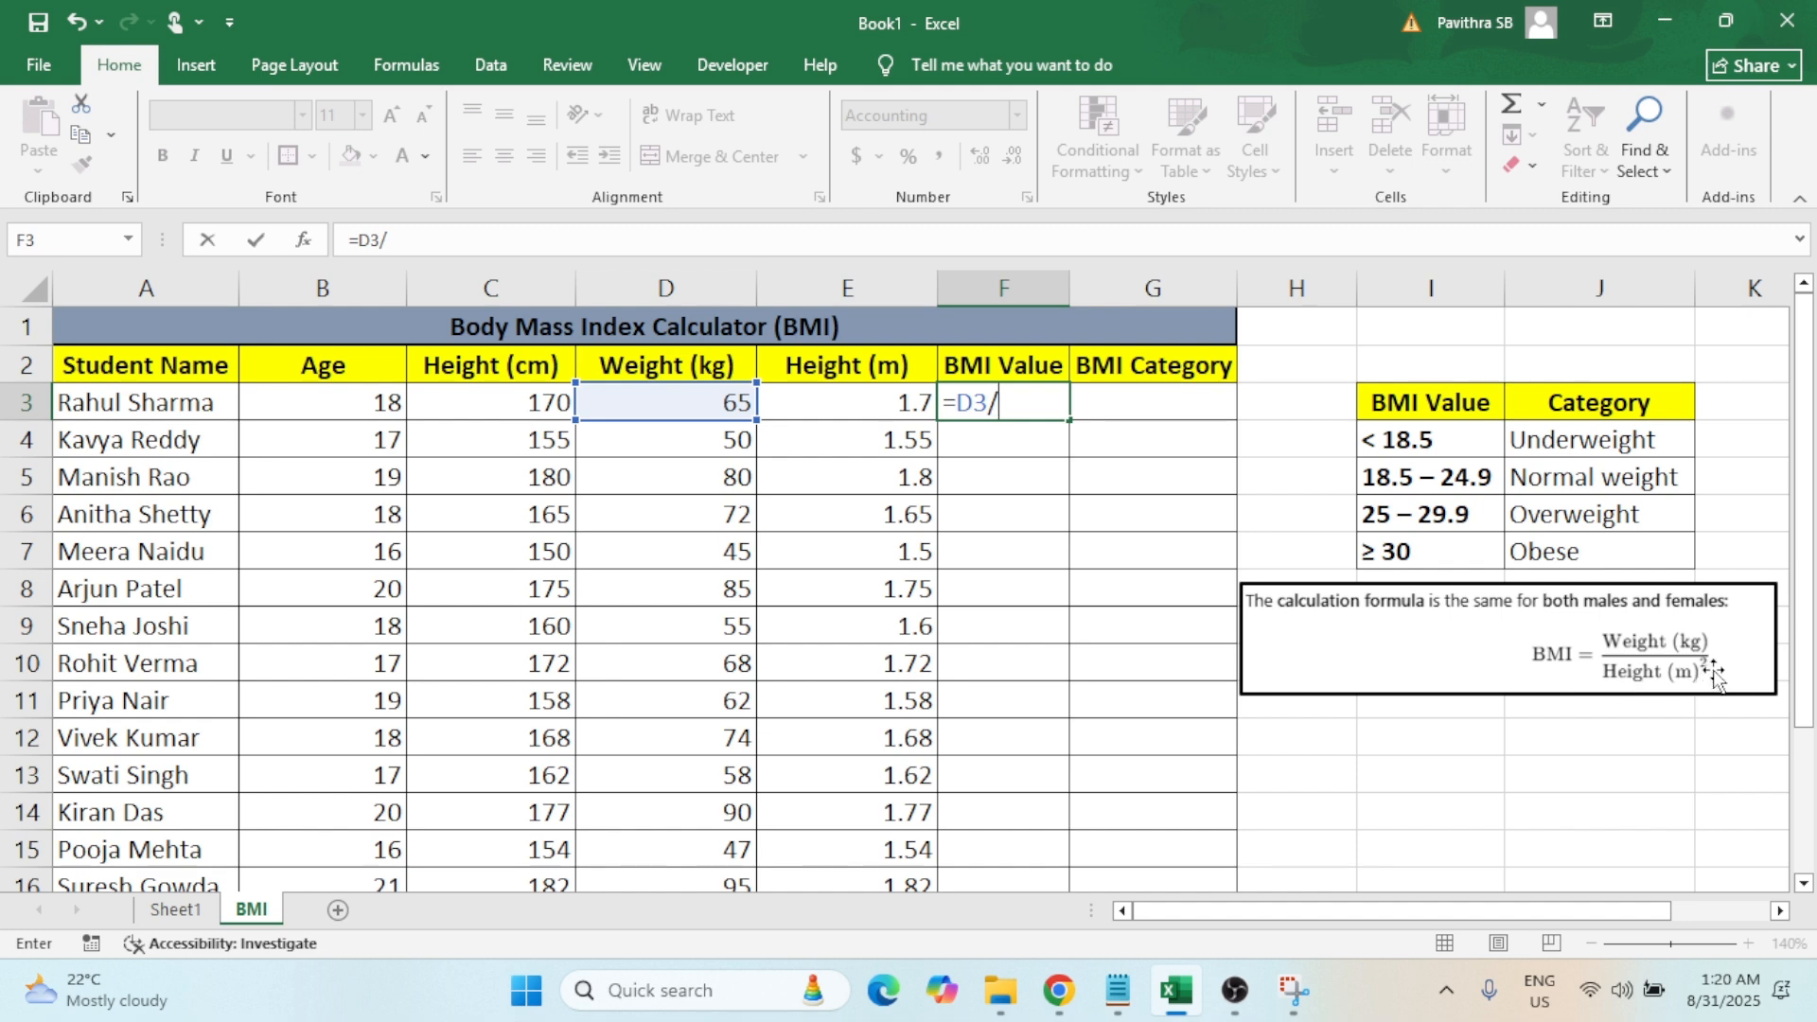
pyautogui.click(855, 402)
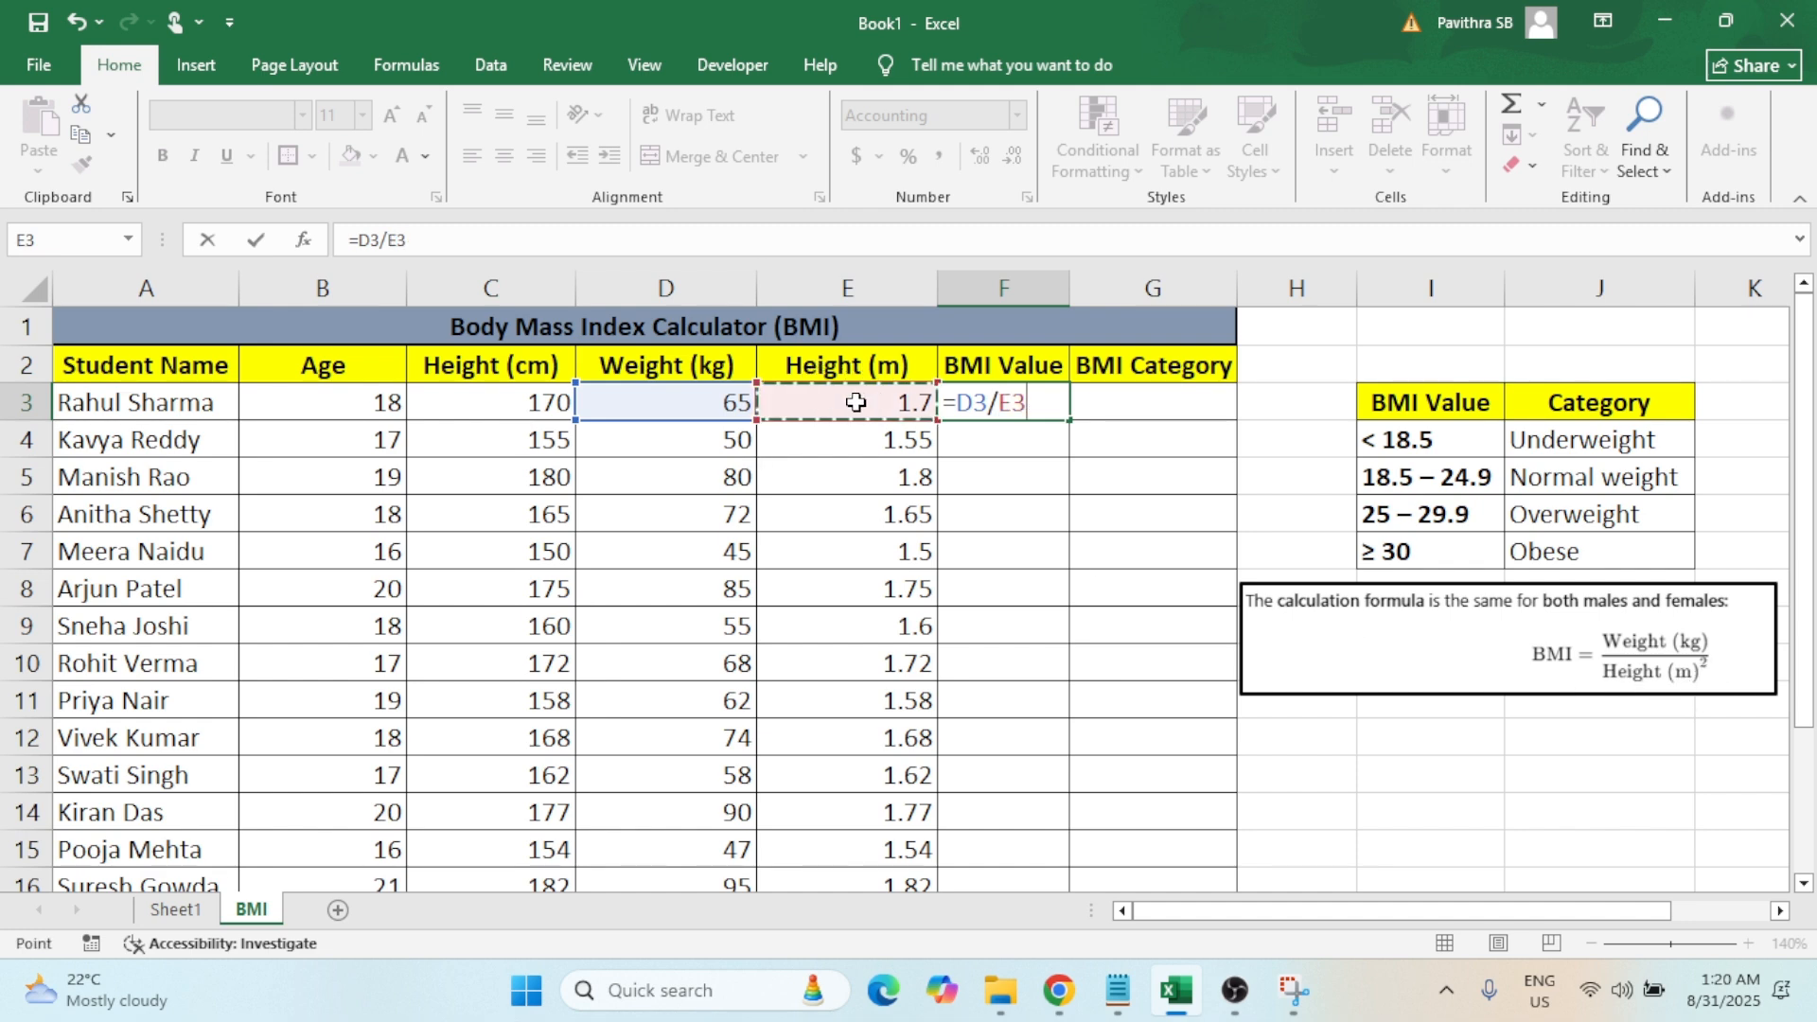
pyautogui.click(999, 405)
pyautogui.write('(E3')
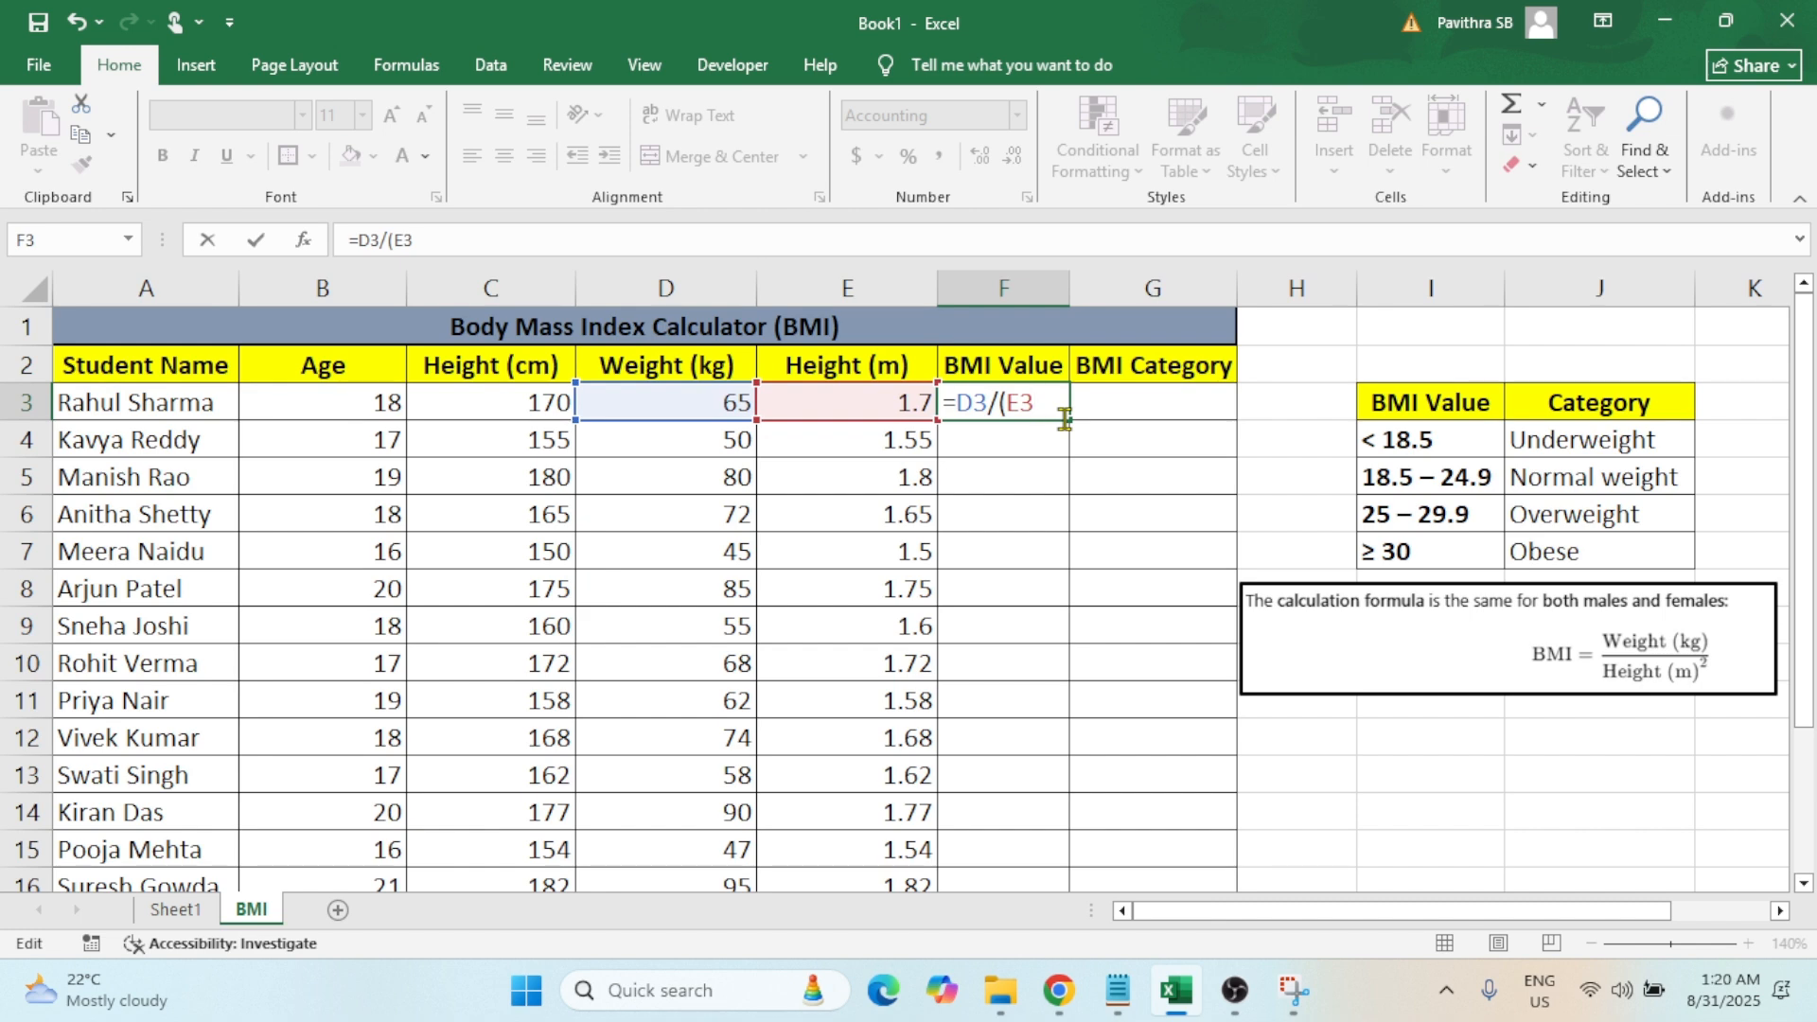
pyautogui.write('*')
pyautogui.click(891, 408)
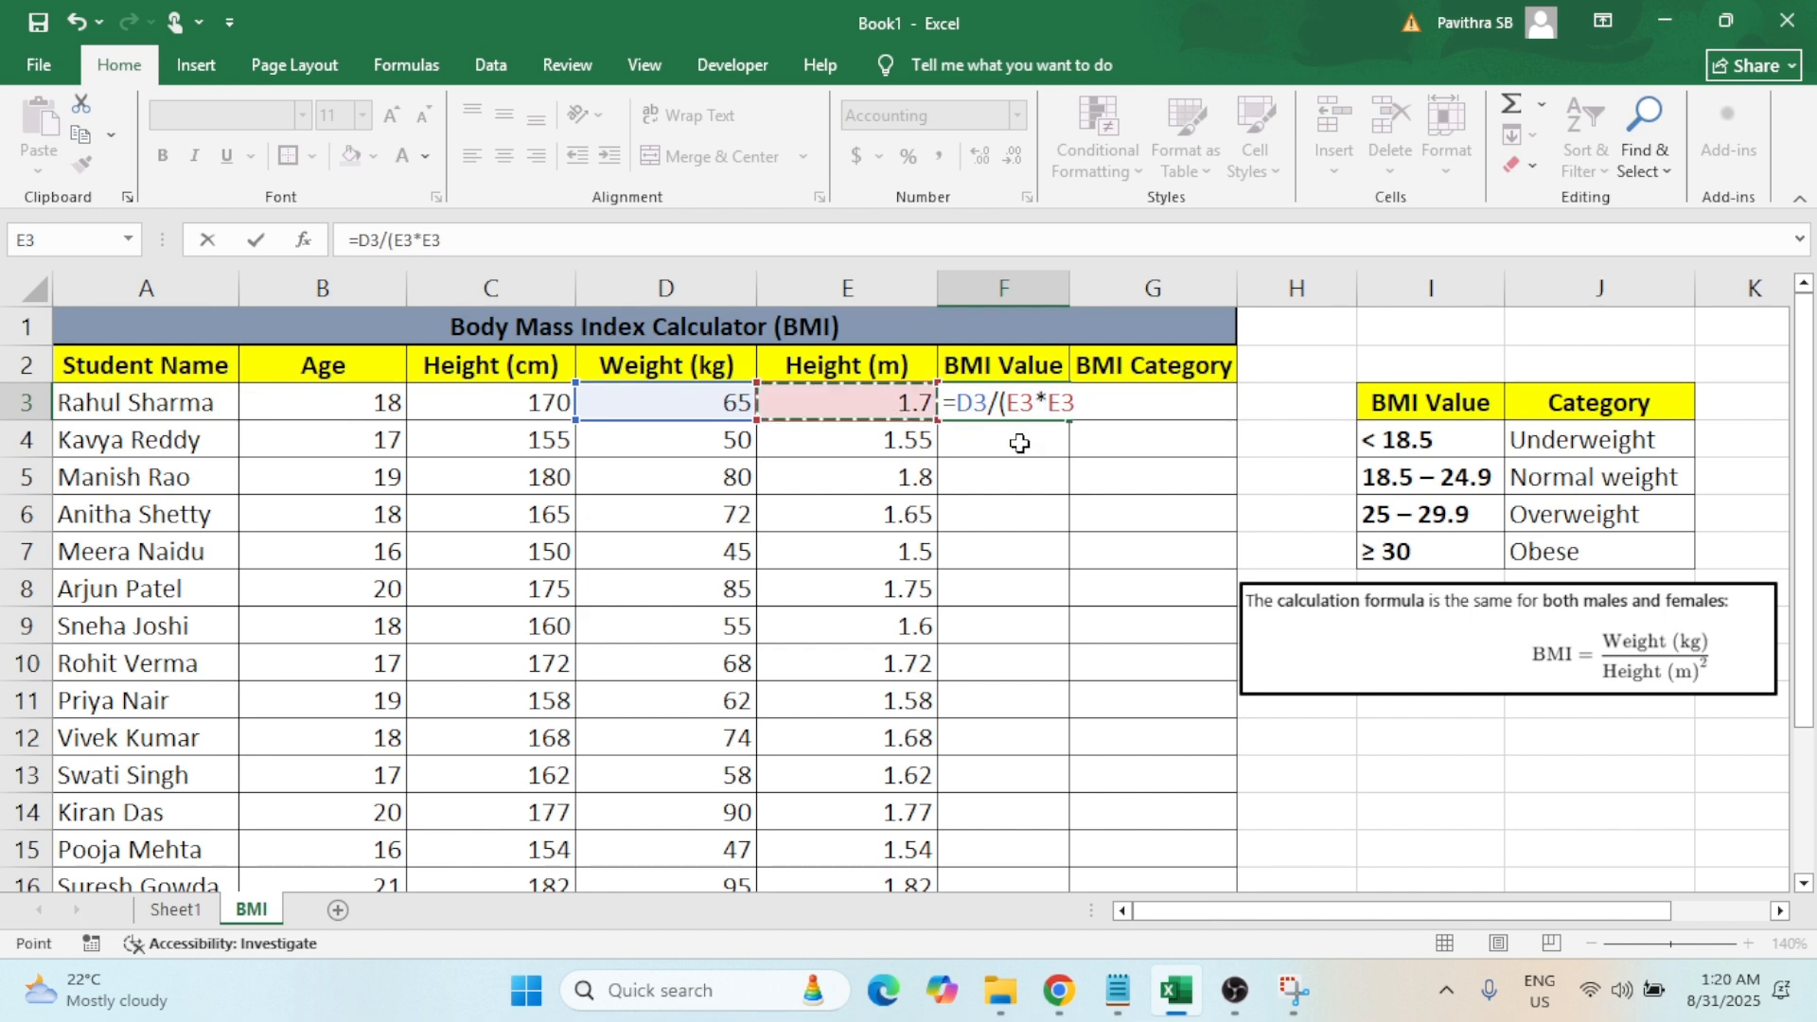
pyautogui.write(')')
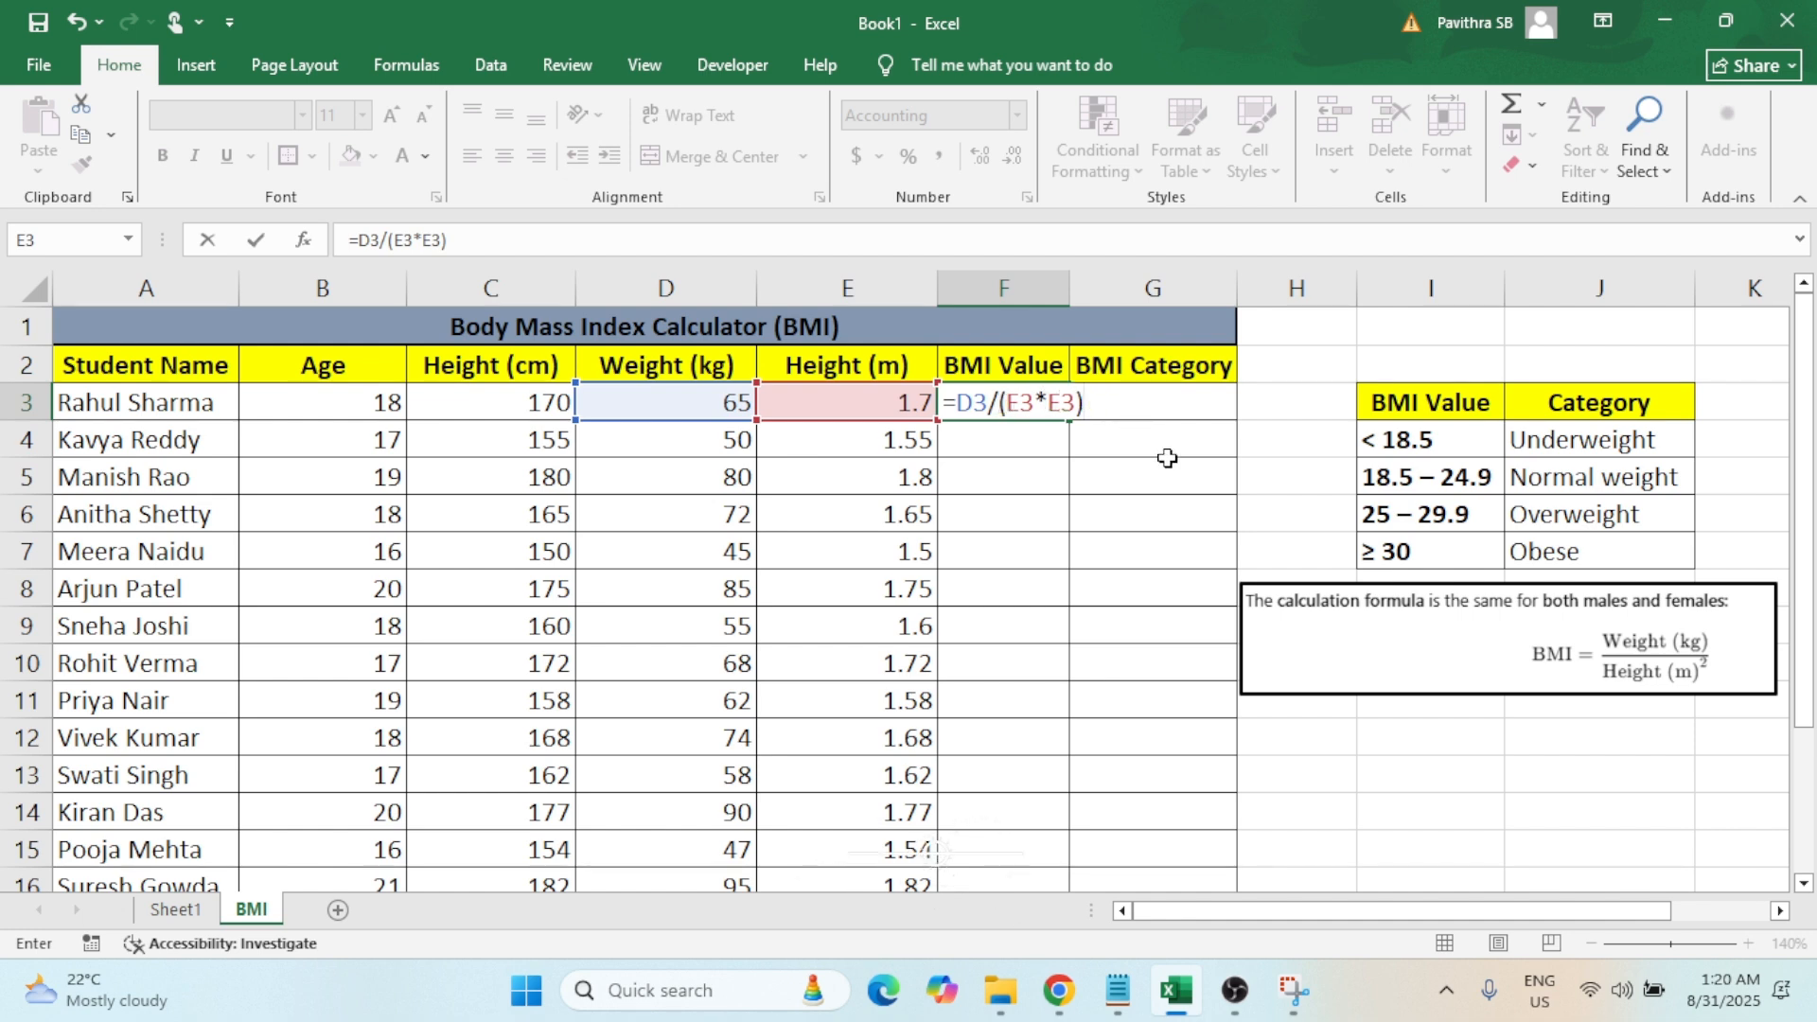
pyautogui.press('Return')
# Fill the BMI formula from F3 down the BMI Value column for all remaining students.
pyautogui.click(1006, 399)
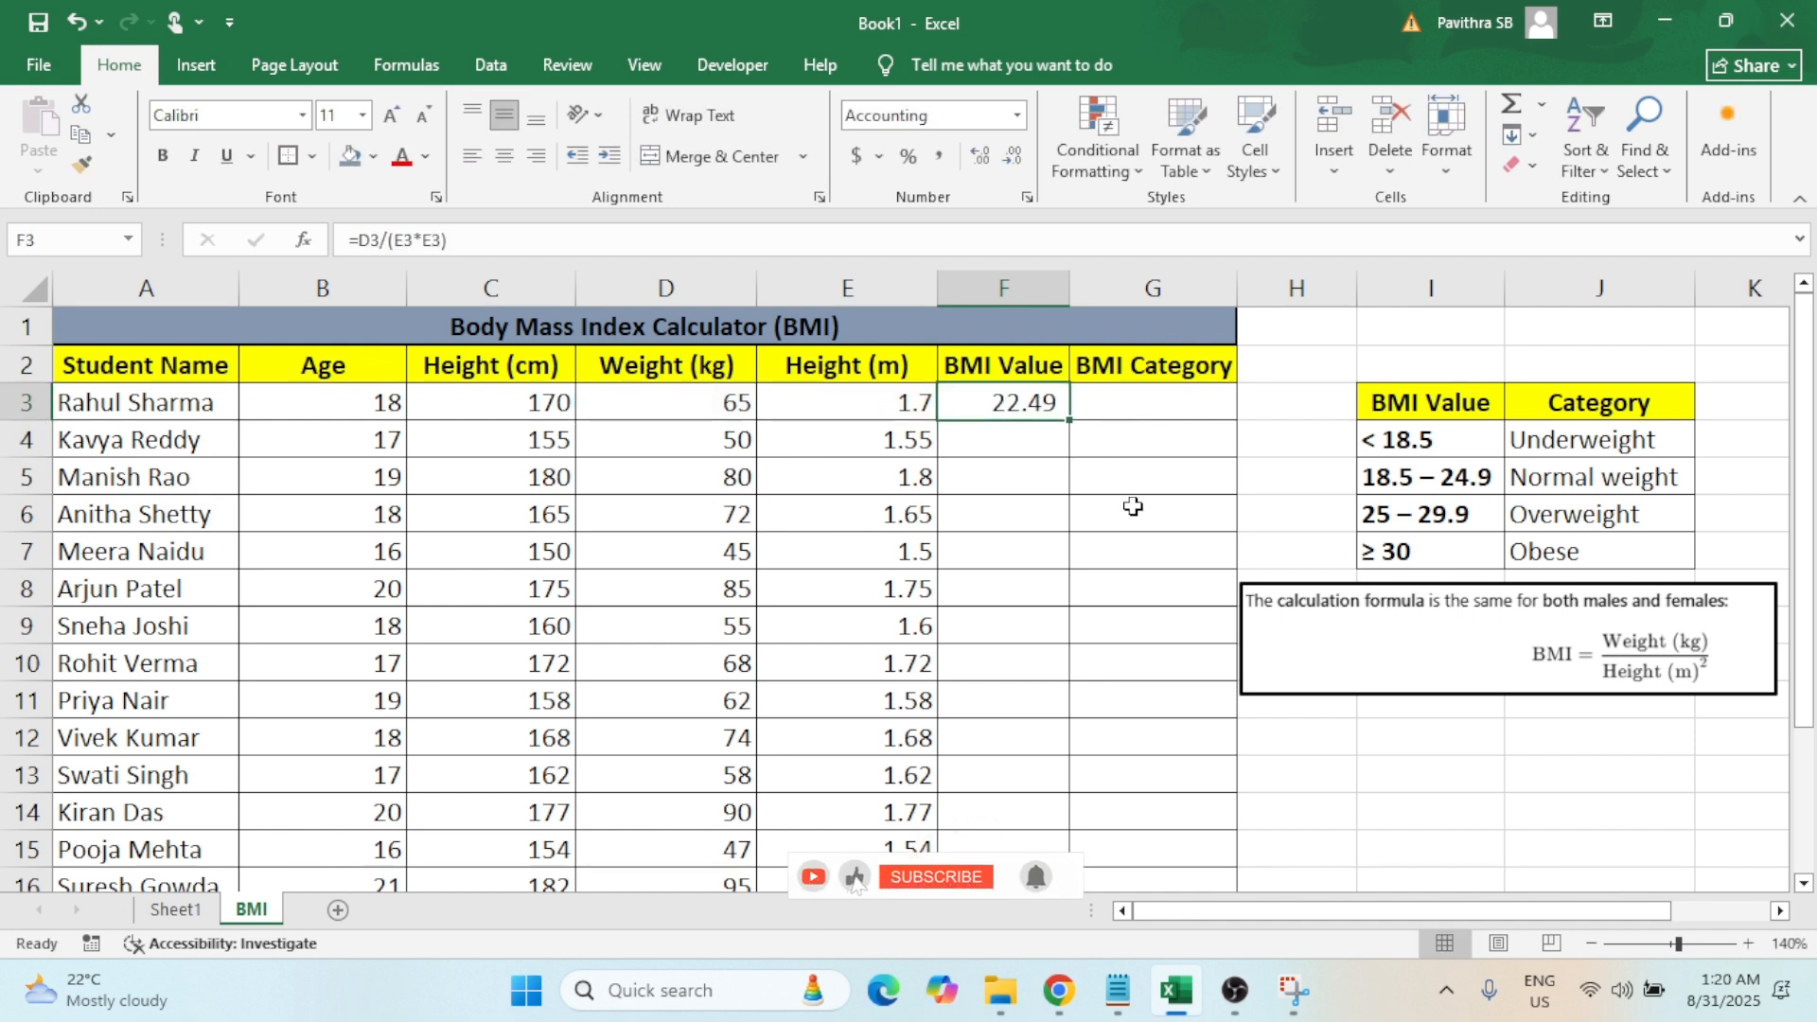
pyautogui.doubleClick(1070, 419)
pyautogui.scroll(-2, 1053, 693)
pyautogui.scroll(-1, 1053, 694)
pyautogui.scroll(3, 1050, 694)
pyautogui.click(1027, 413)
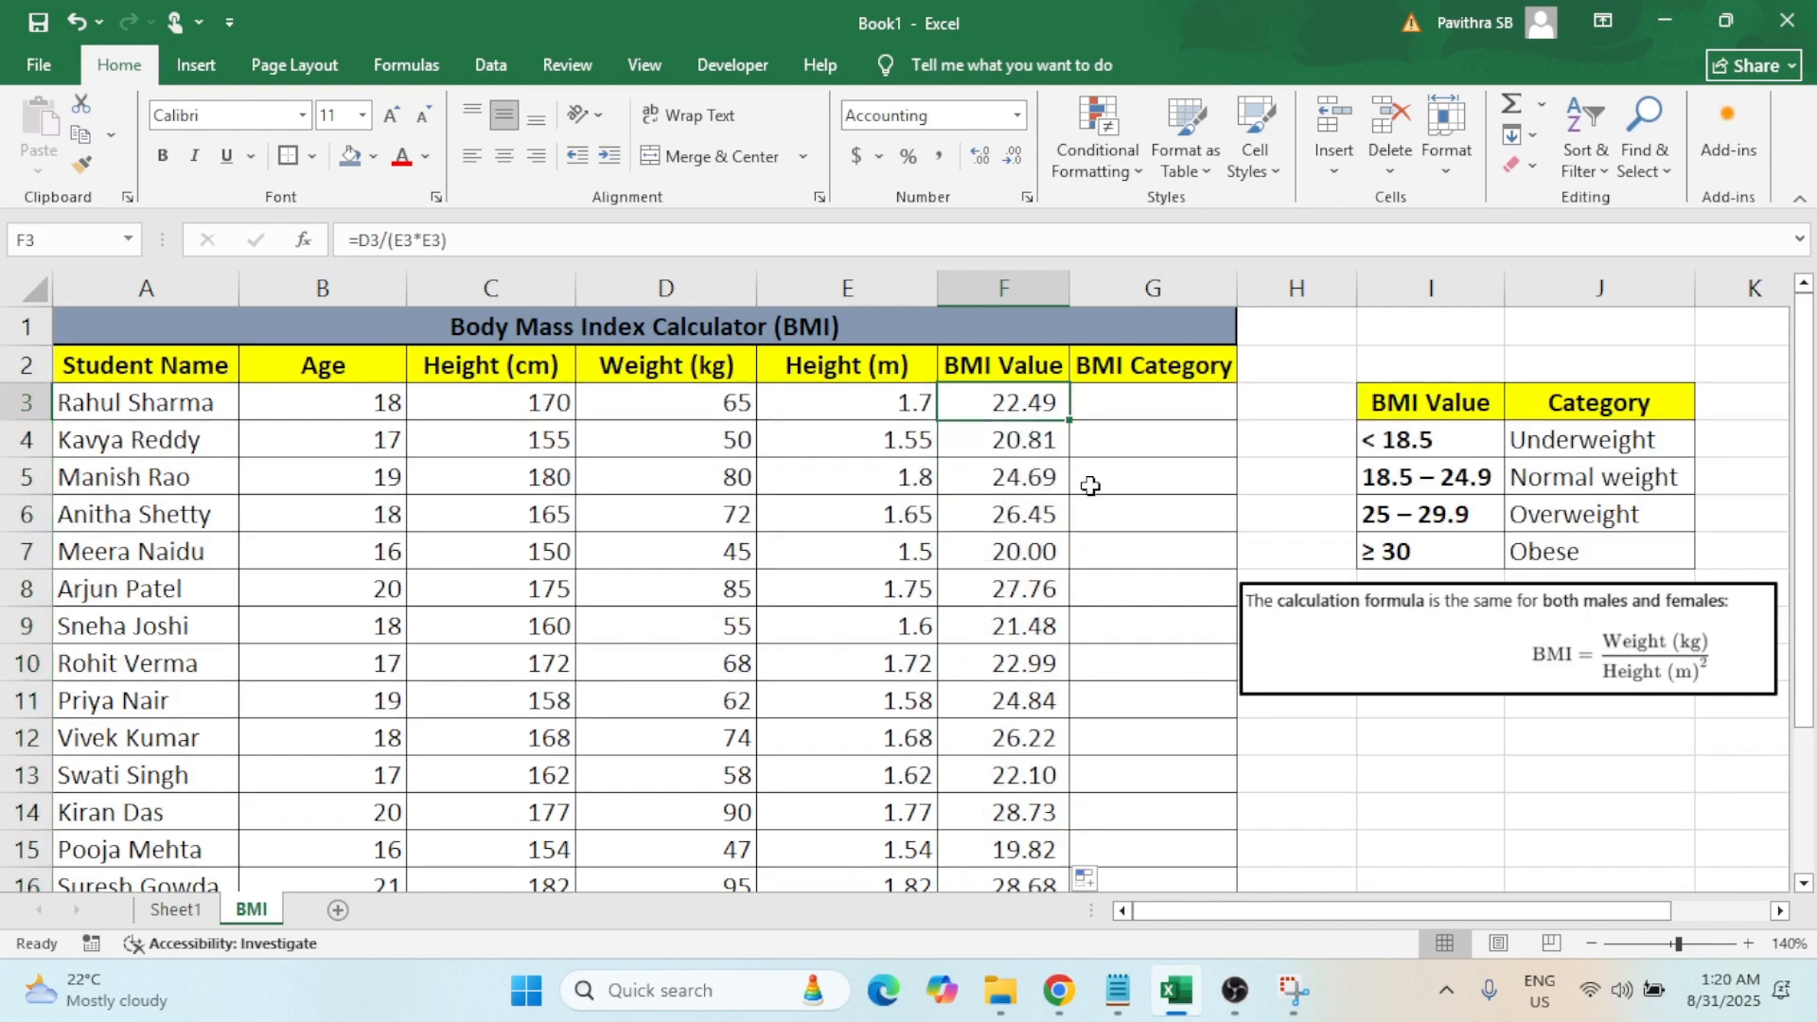
# Examine the BMI value ranges and their matching categories in the reference table.
pyautogui.click(1422, 407)
pyautogui.click(1419, 438)
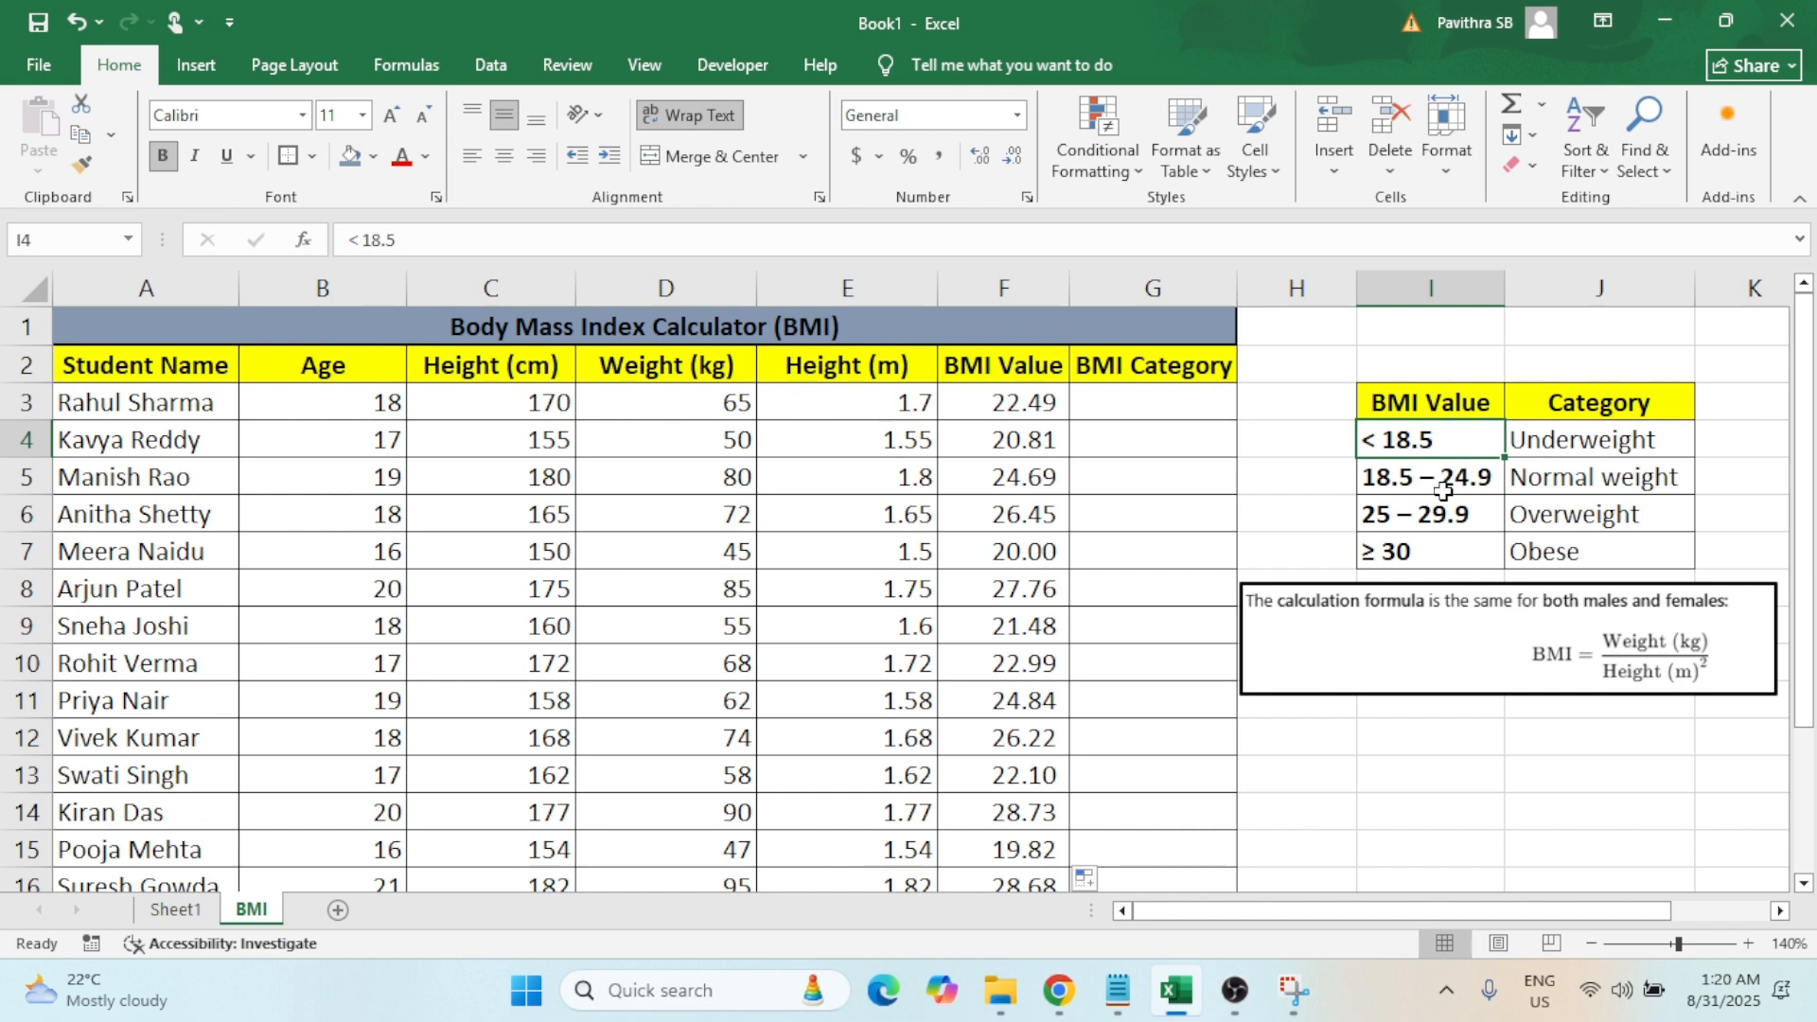
pyautogui.click(1575, 443)
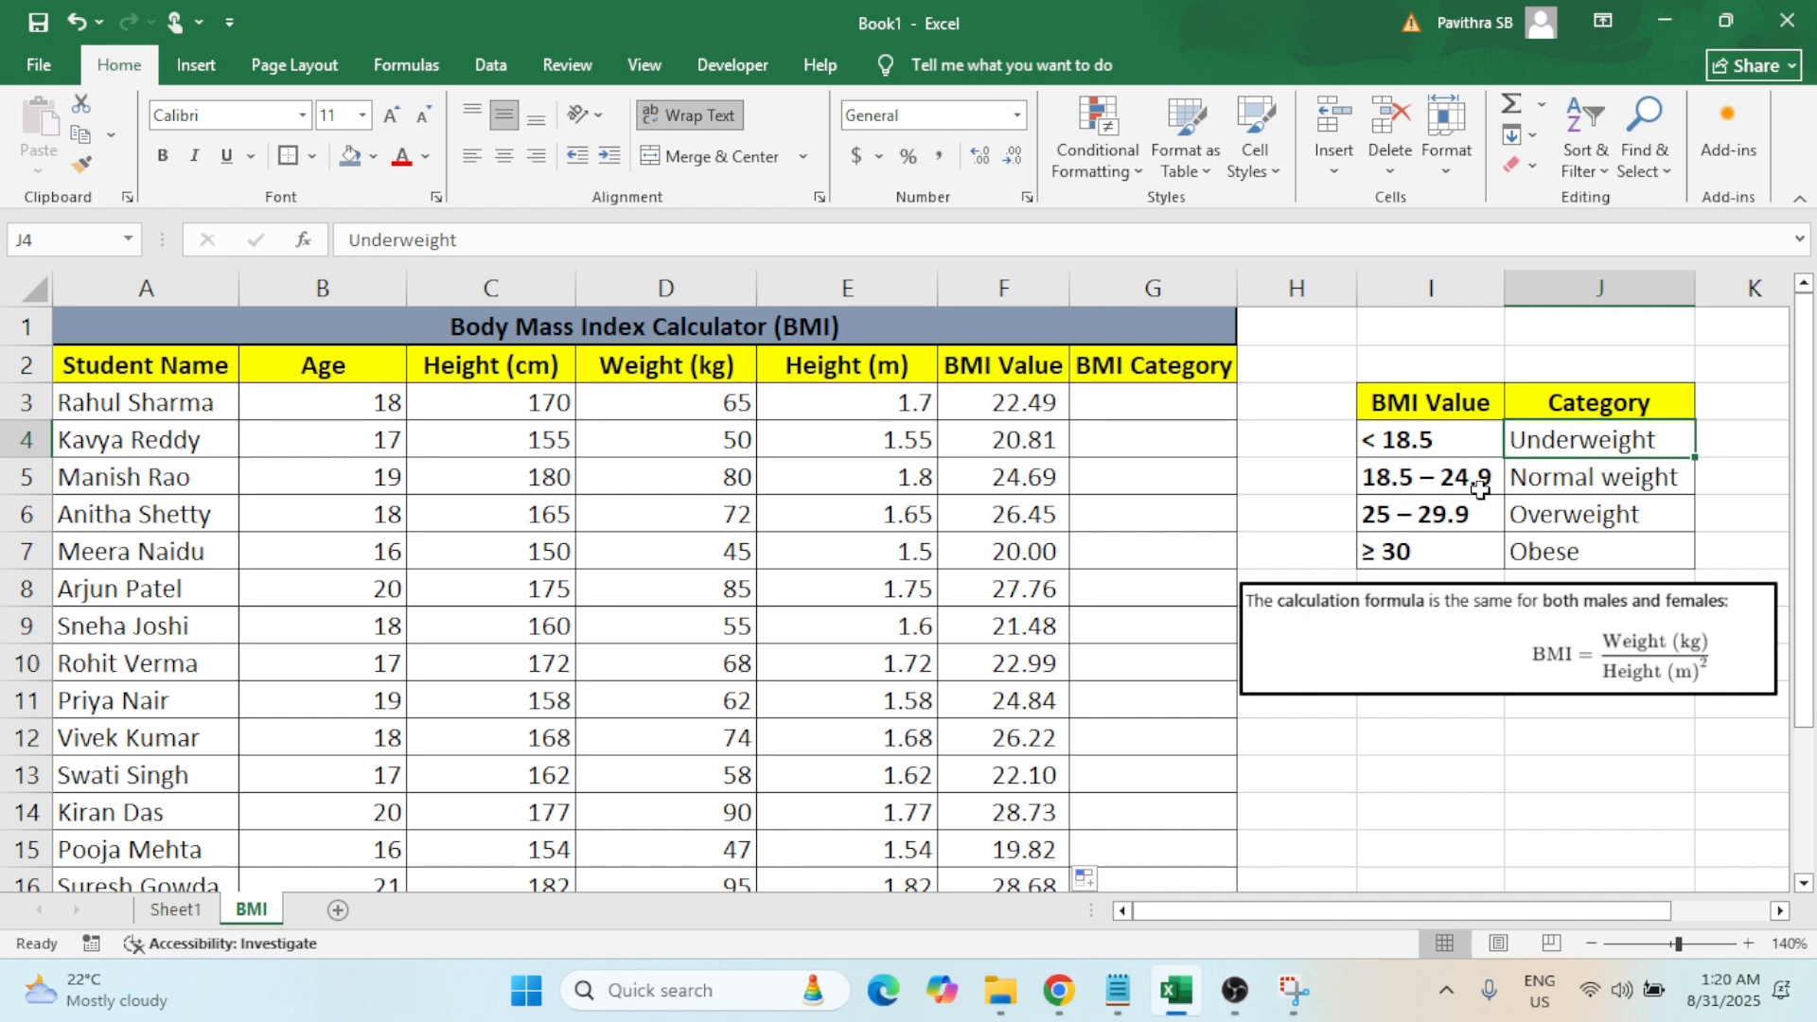
pyautogui.click(1594, 486)
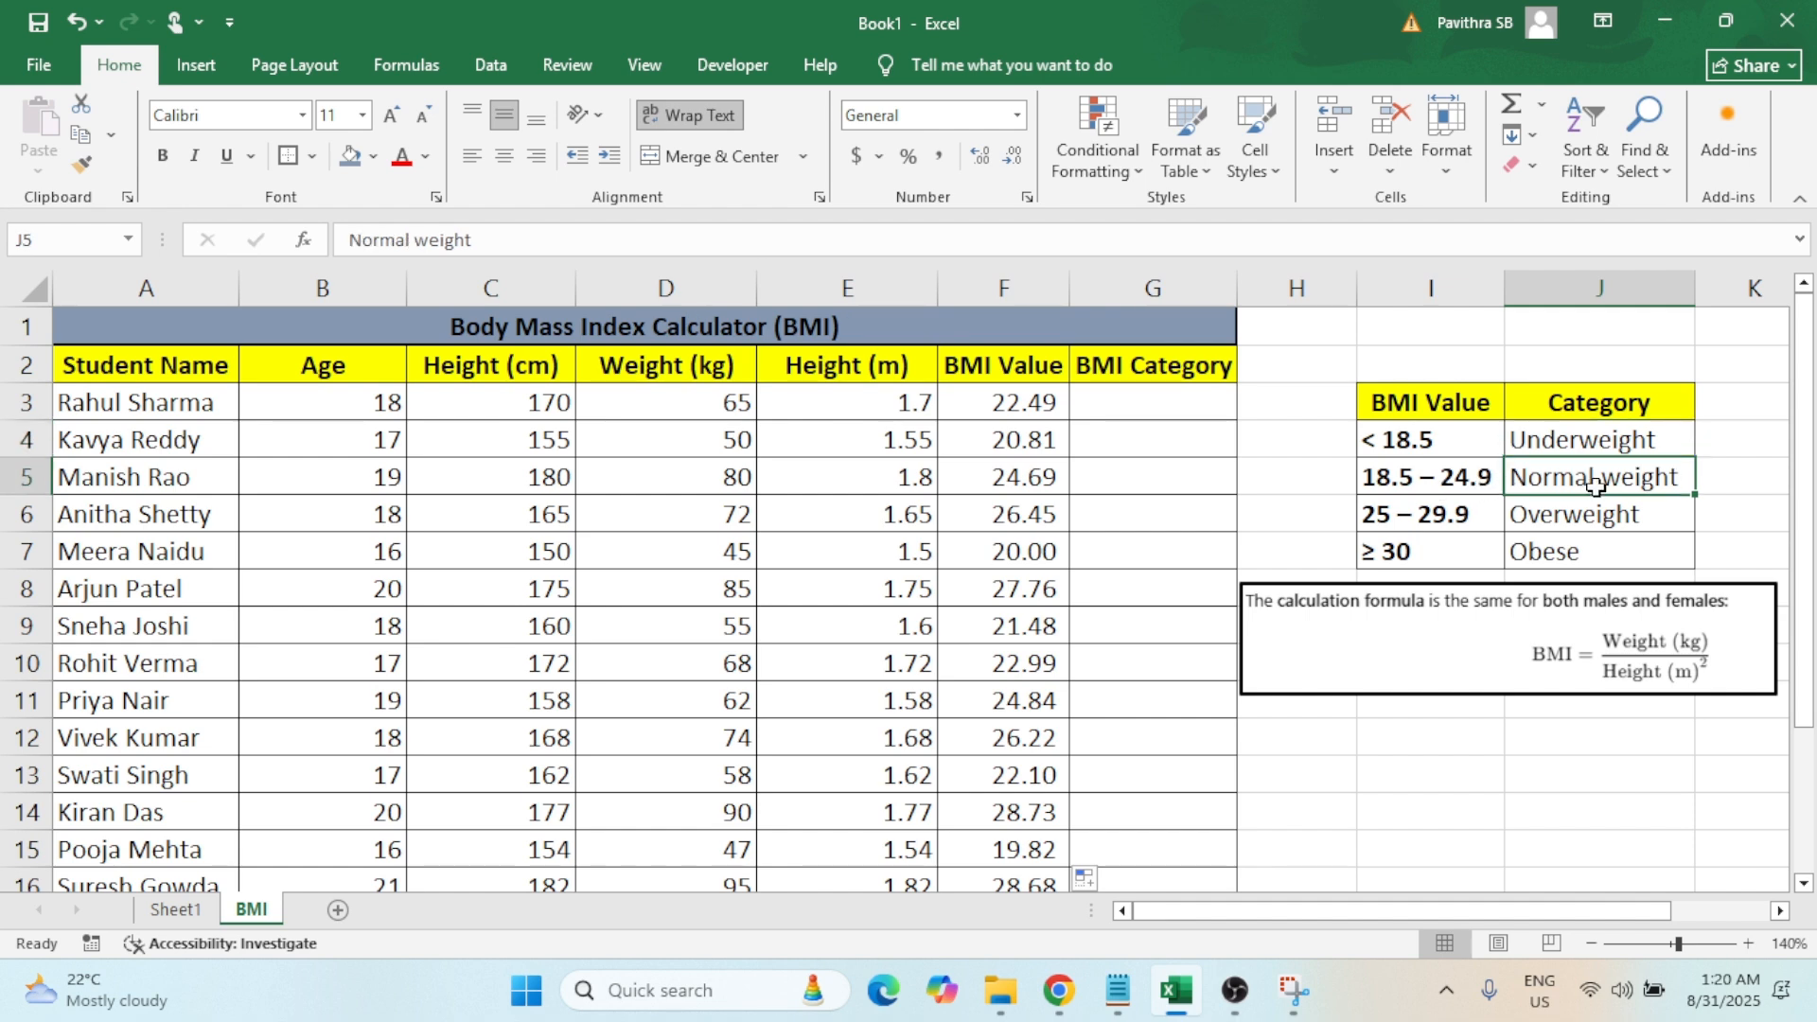
pyautogui.click(1375, 514)
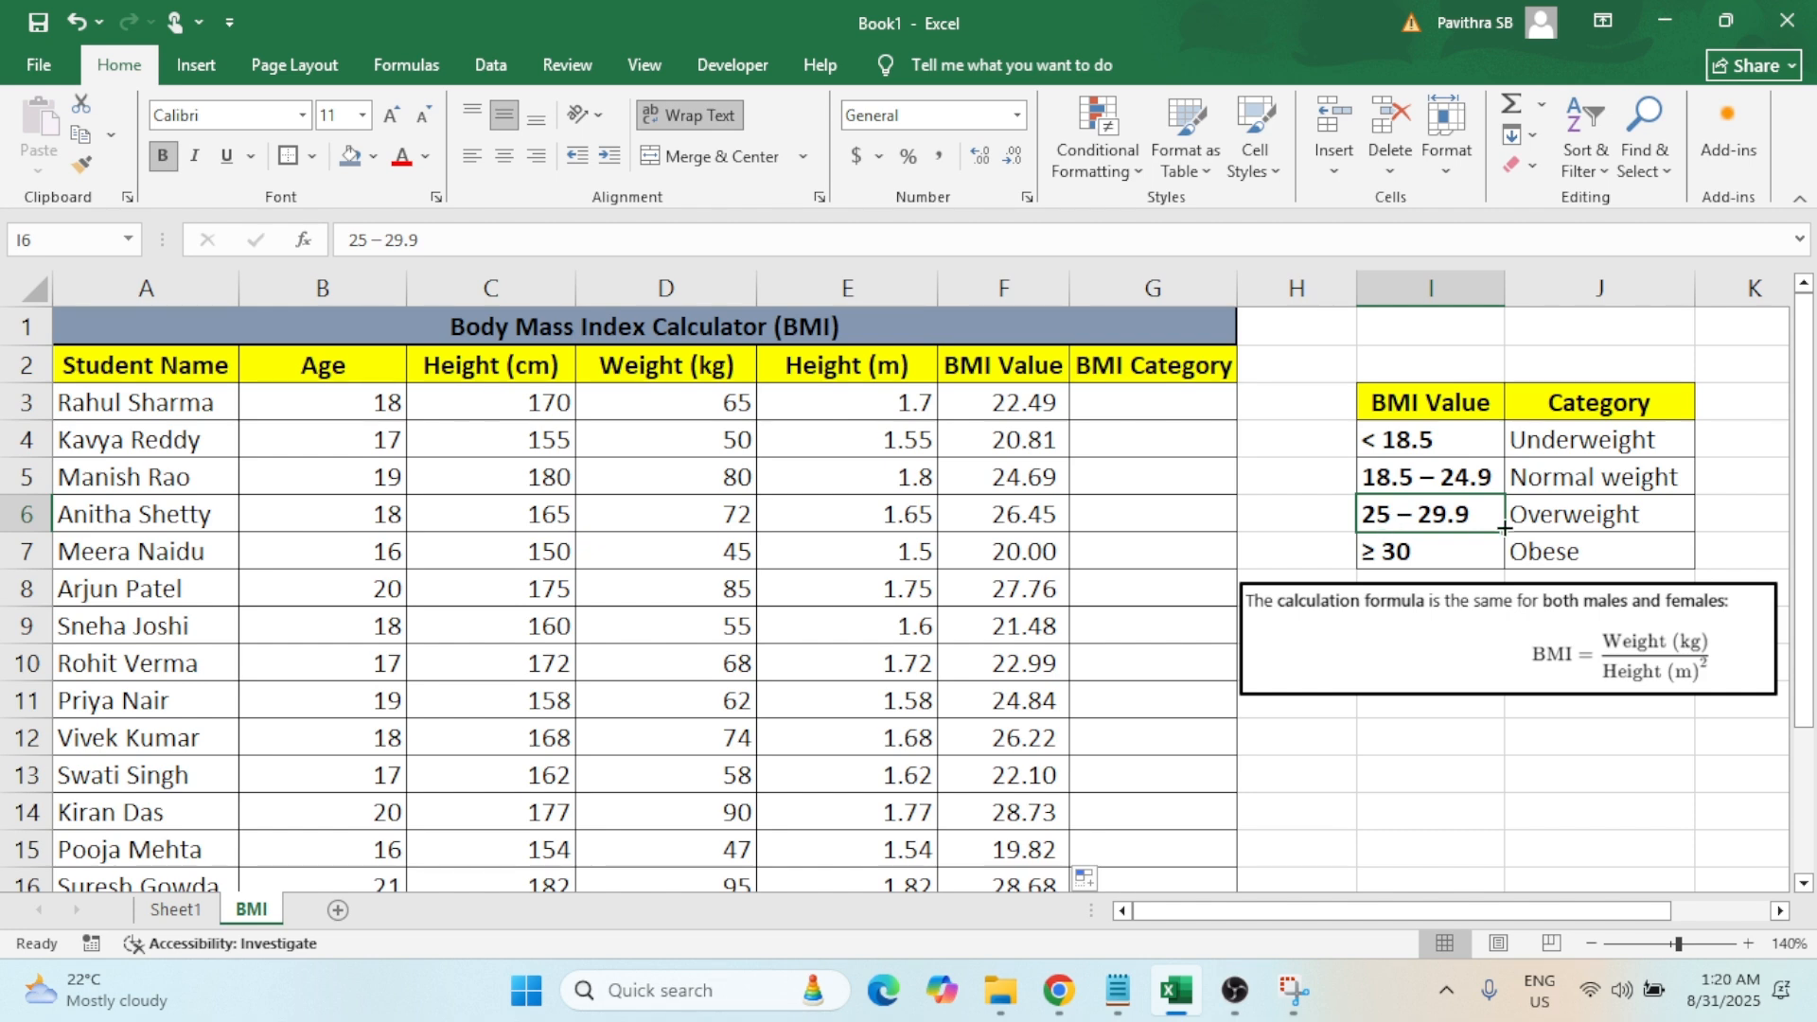
pyautogui.click(1553, 520)
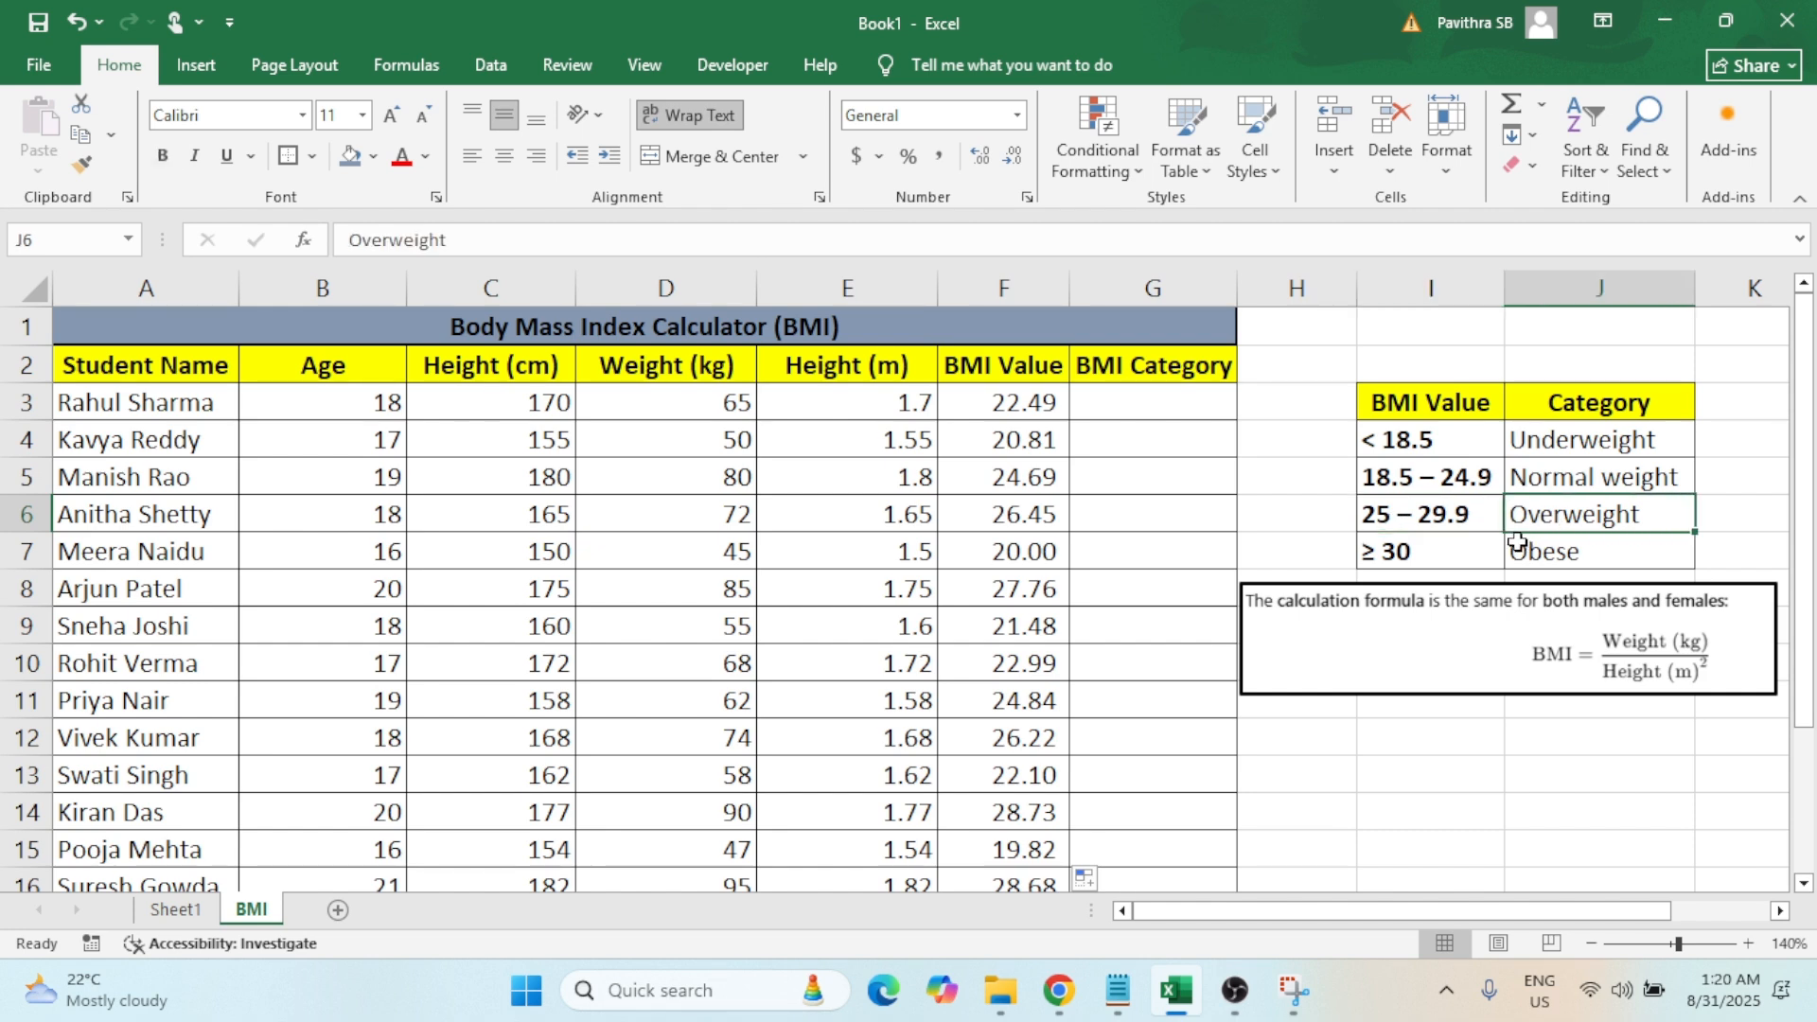
pyautogui.click(1402, 551)
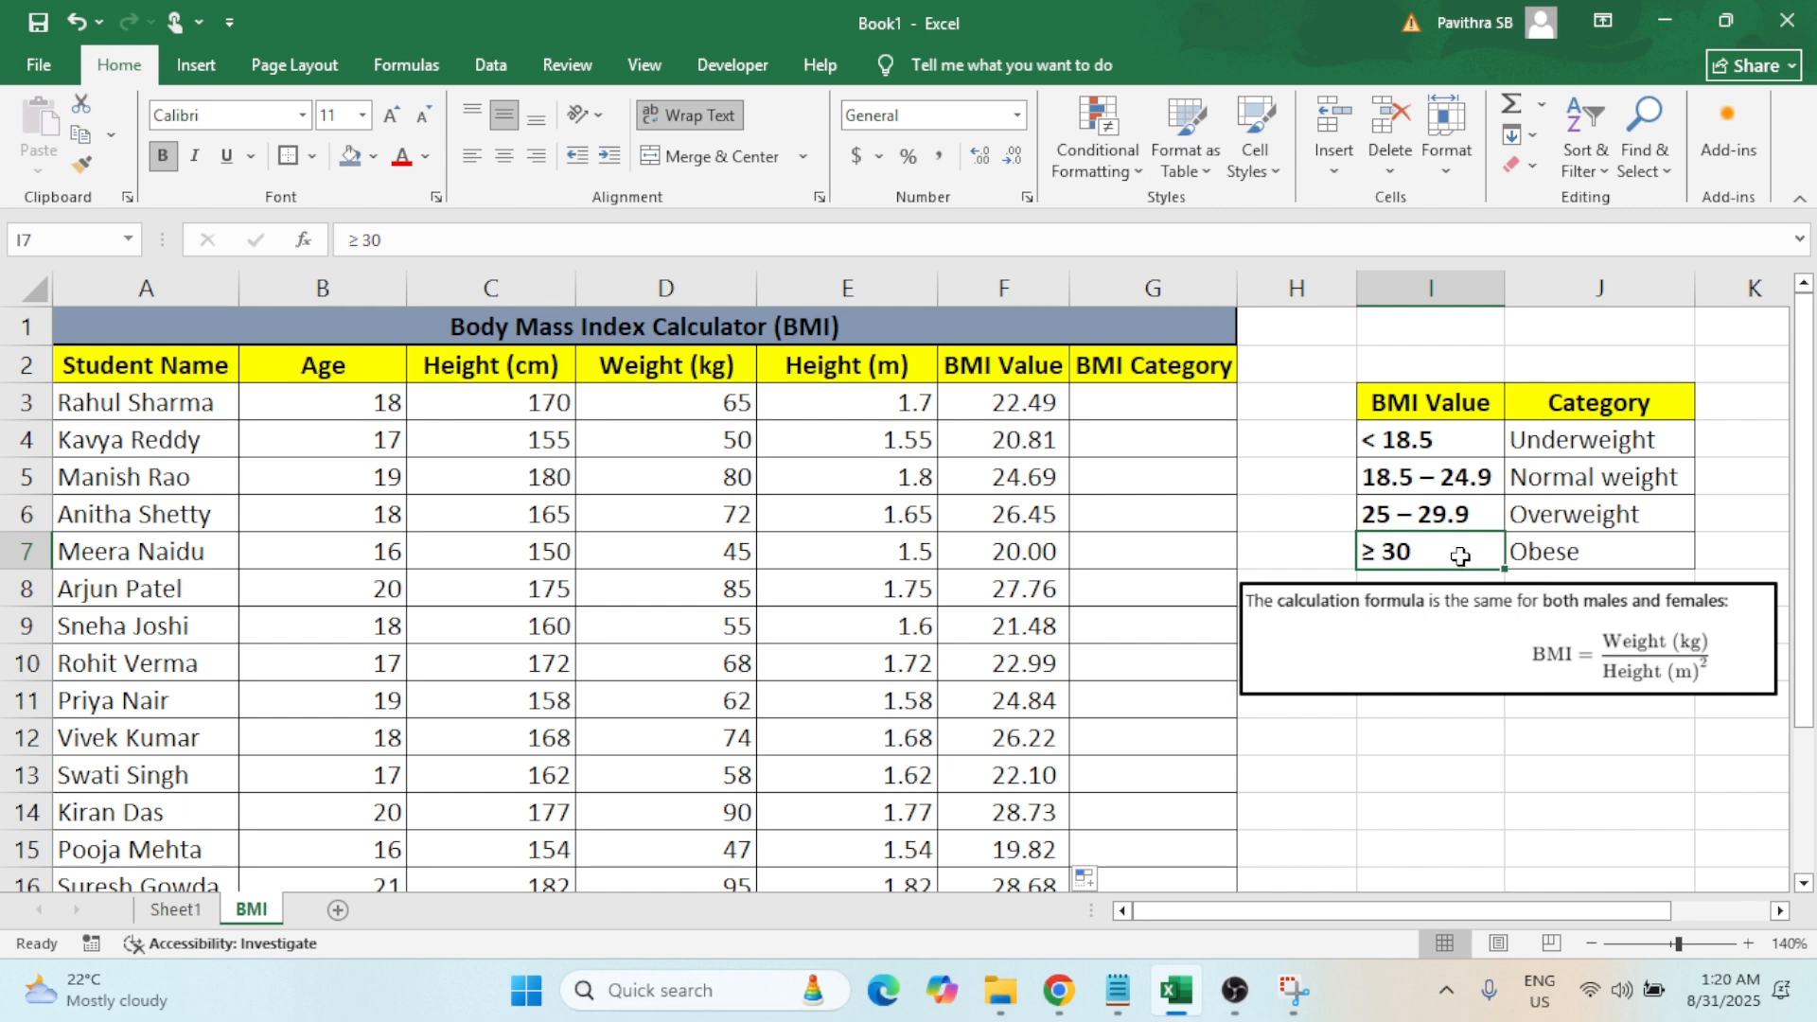
pyautogui.click(1552, 554)
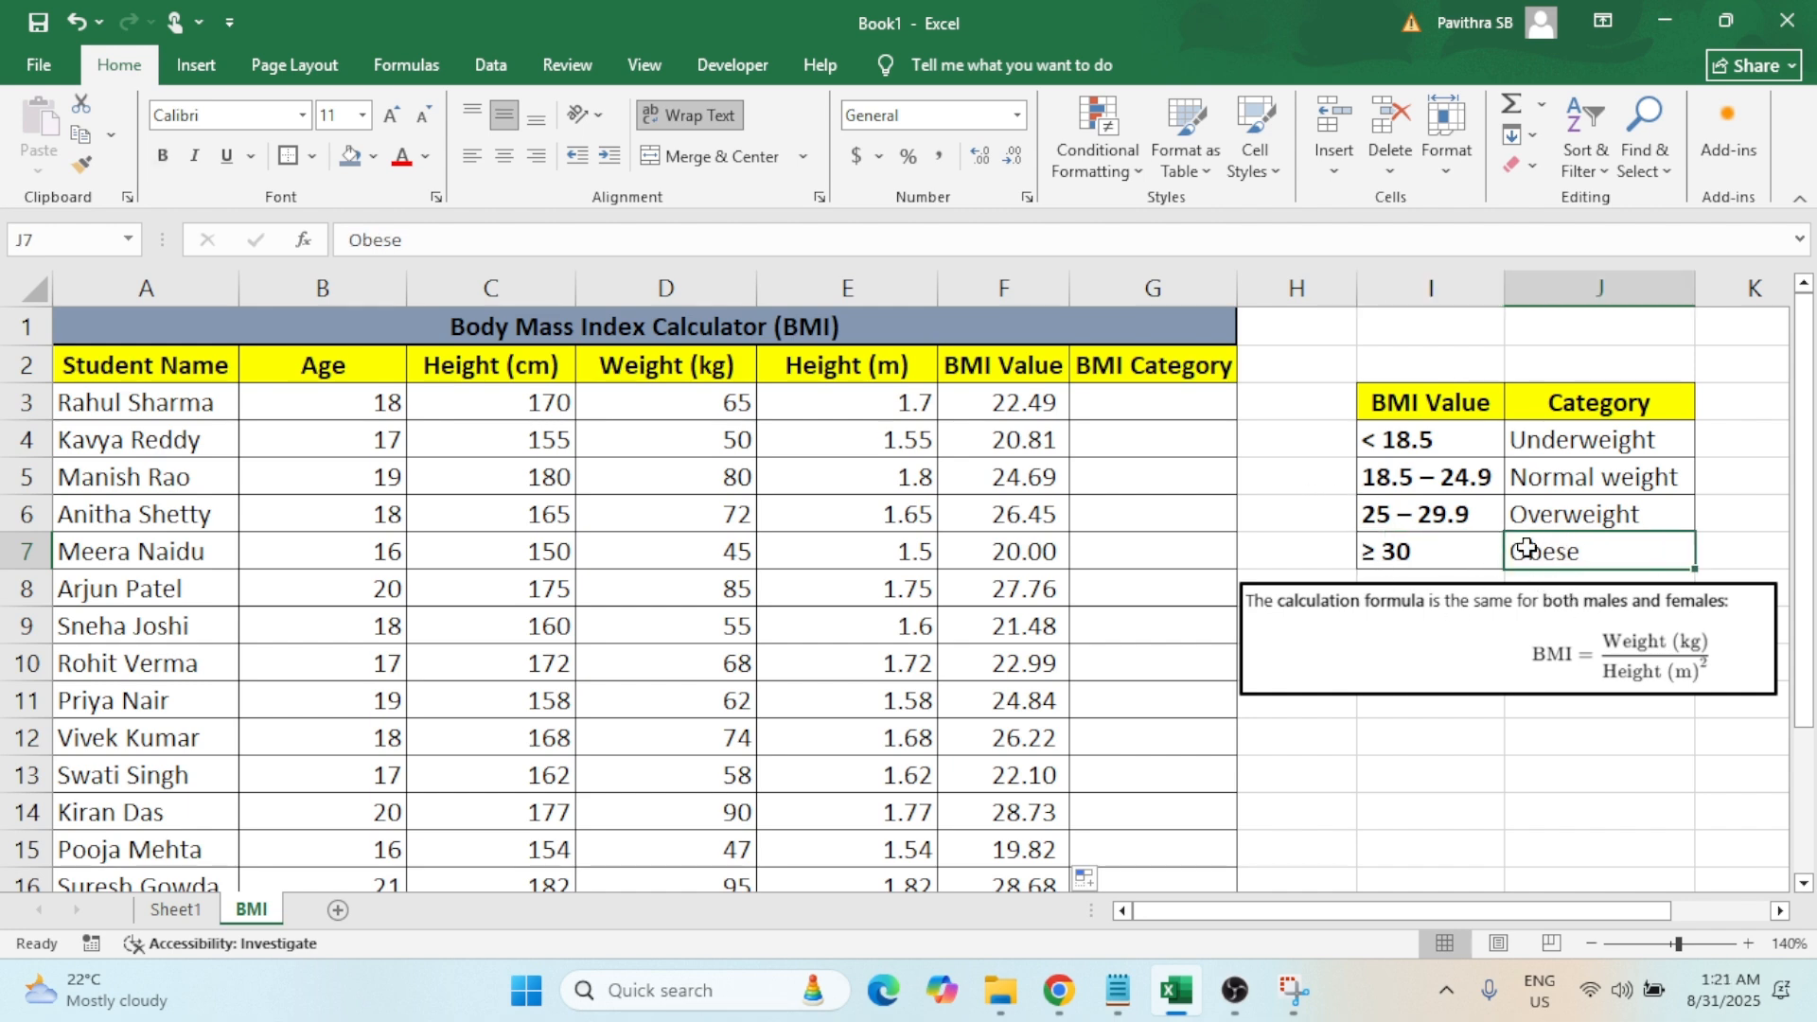
# Begin a category formula in cell G3 with =IF(F3<18.5,"Underweight", for the first student.
pyautogui.click(1117, 393)
pyautogui.scroll(1, 1117, 393)
pyautogui.write('=IF(')
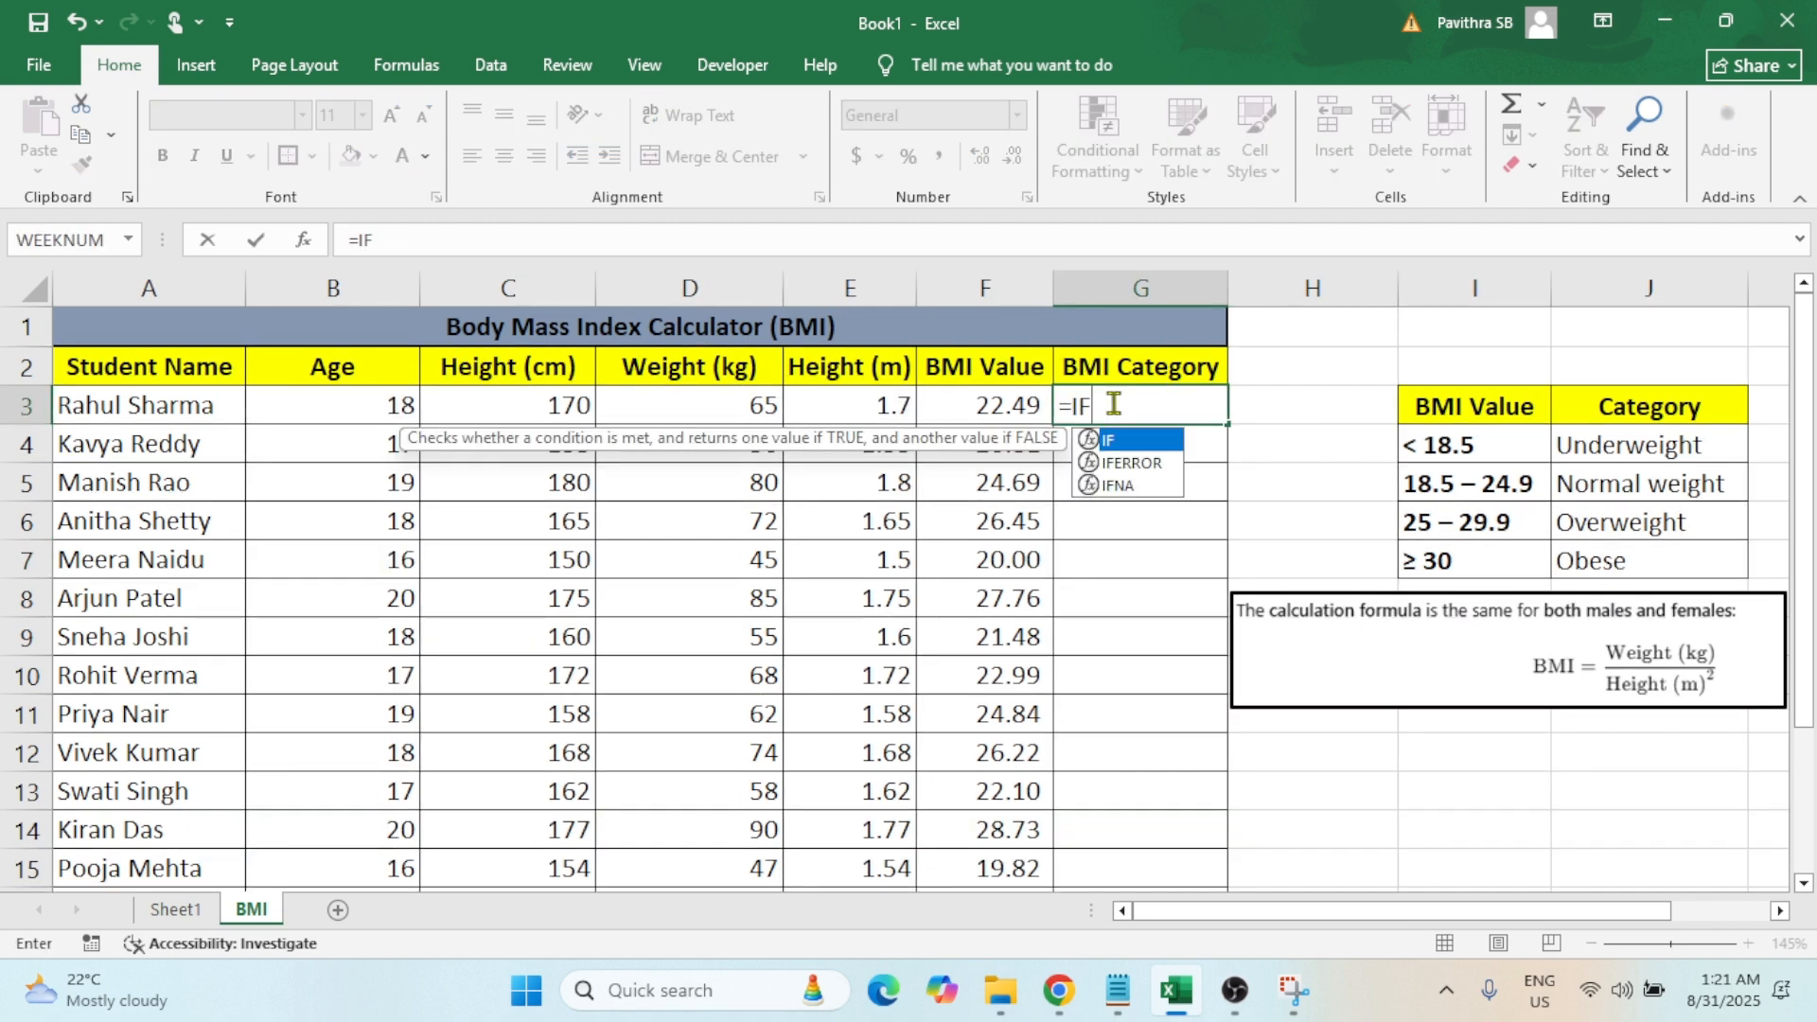
pyautogui.click(1002, 406)
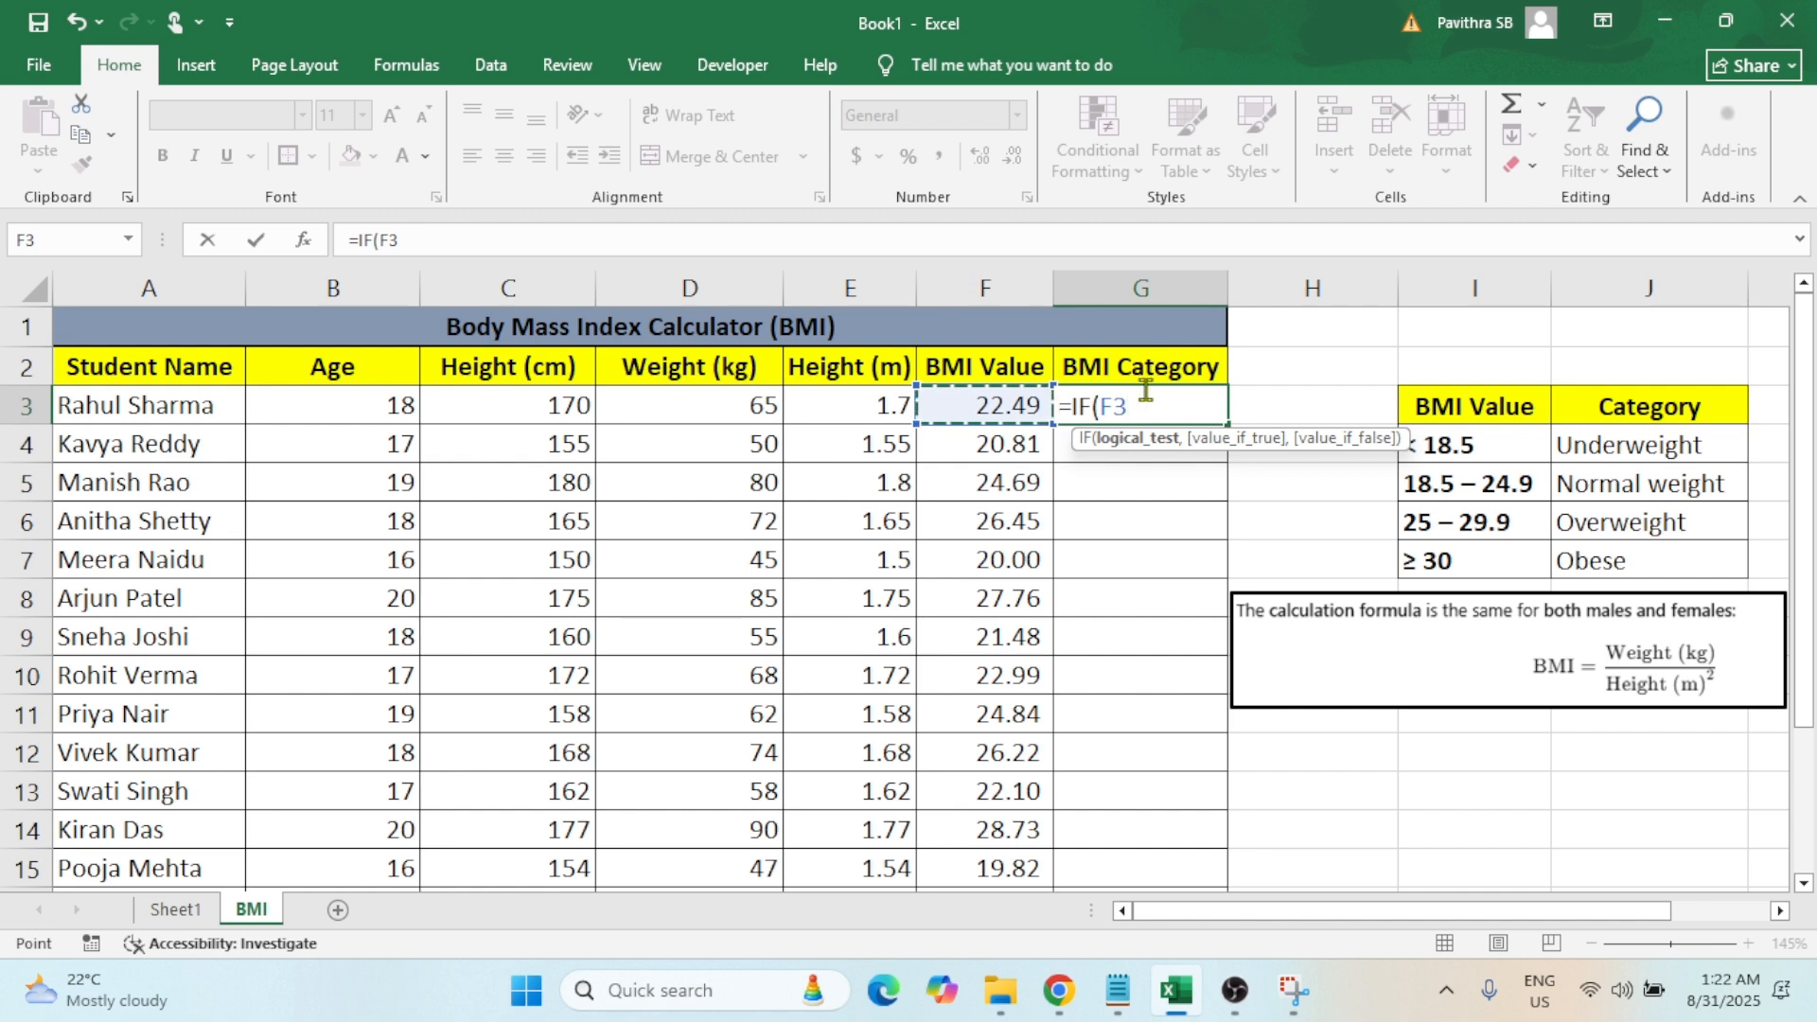
pyautogui.write('<18')
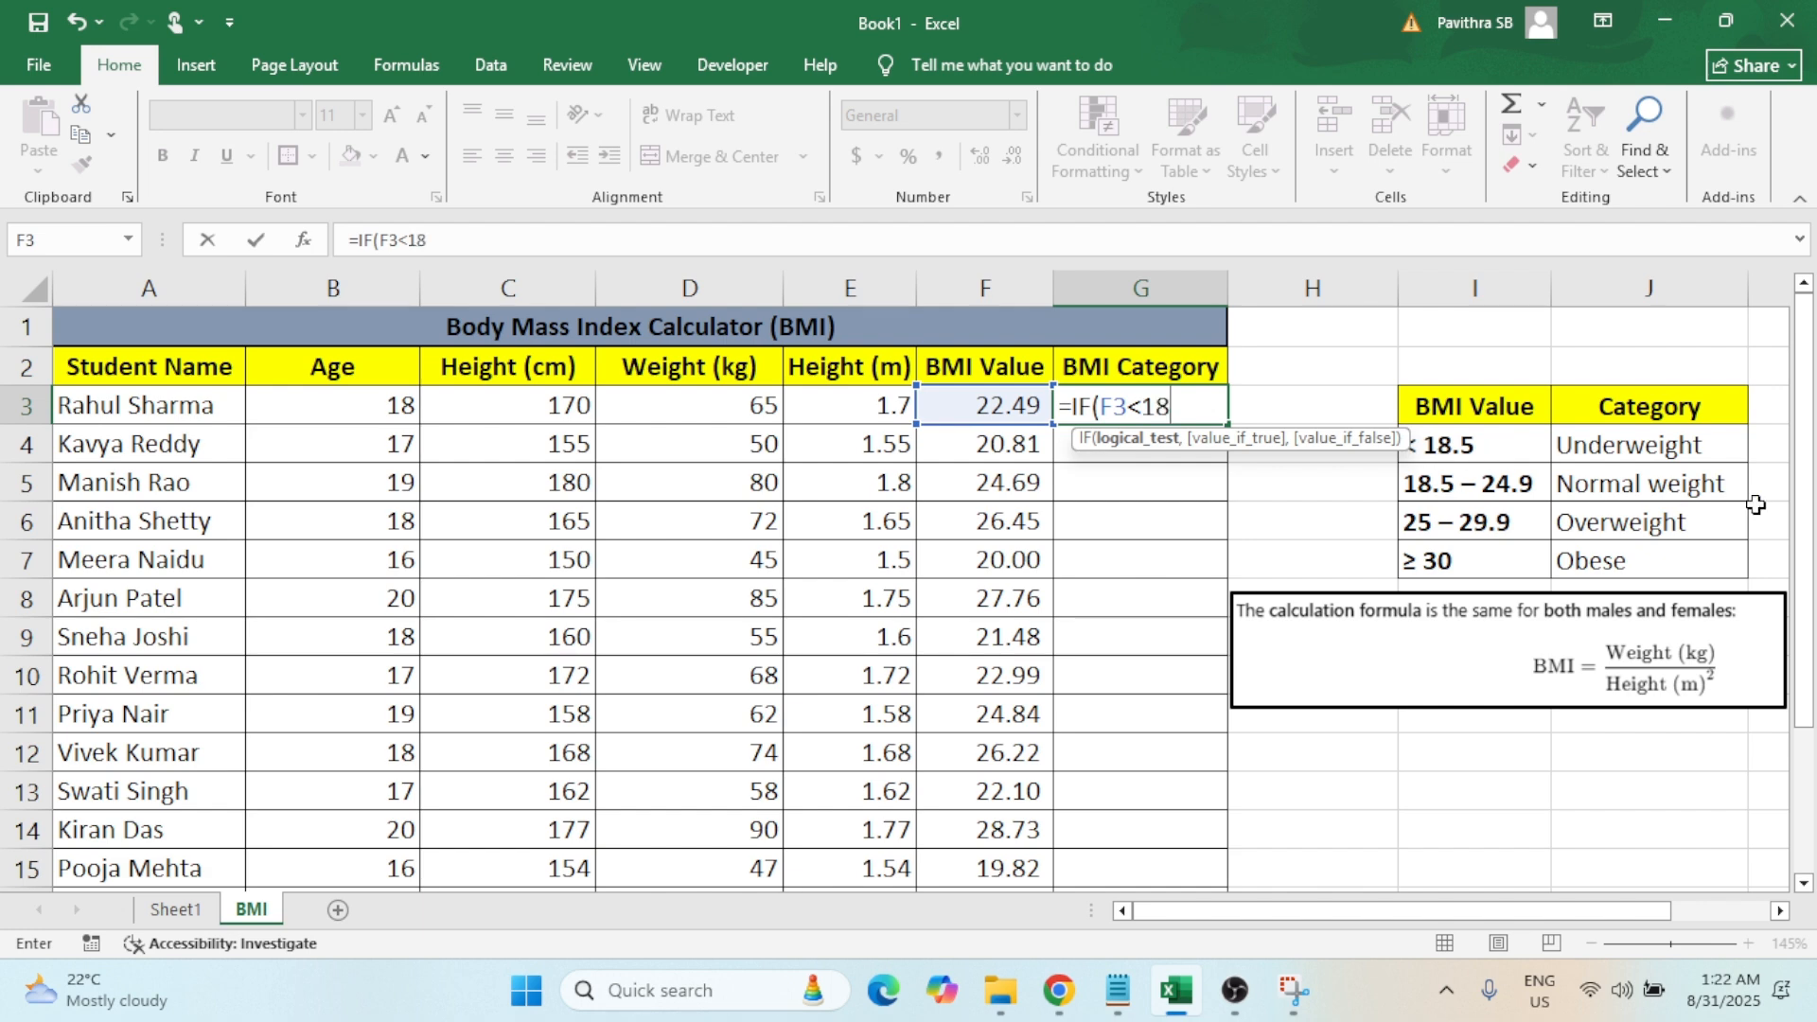
pyautogui.write('.5,')
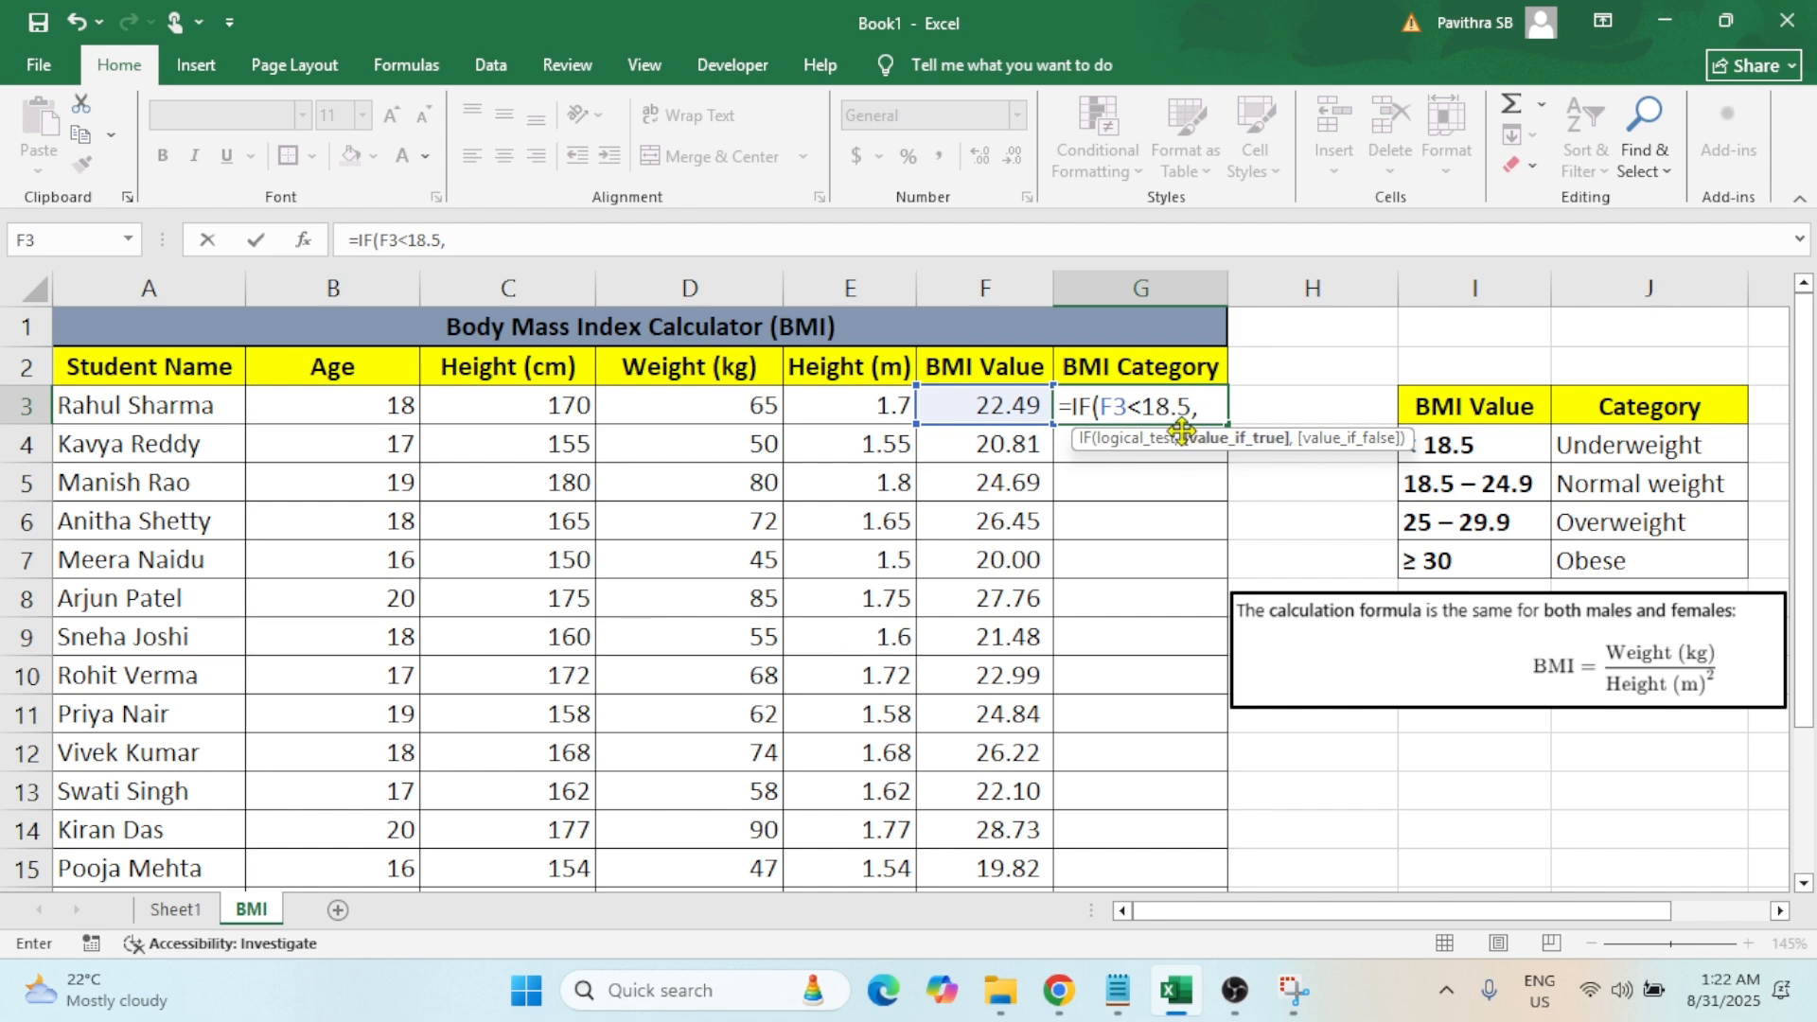
pyautogui.click(1136, 440)
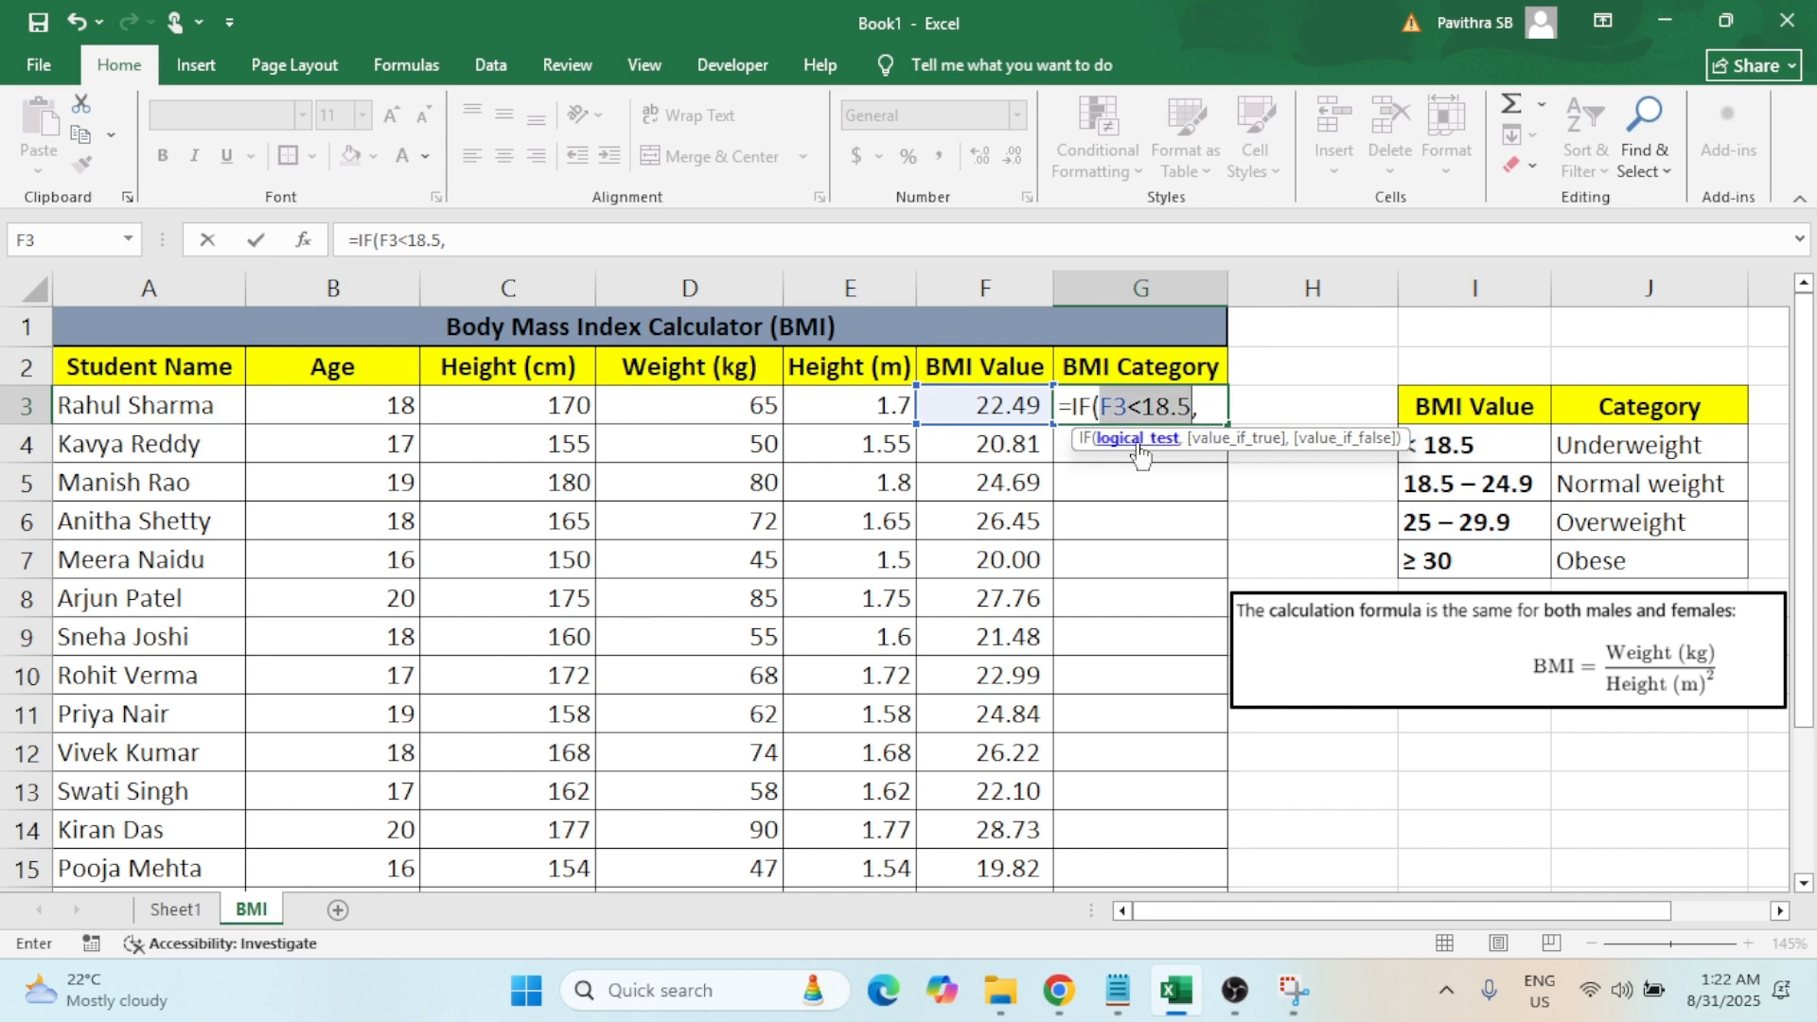
pyautogui.click(1207, 409)
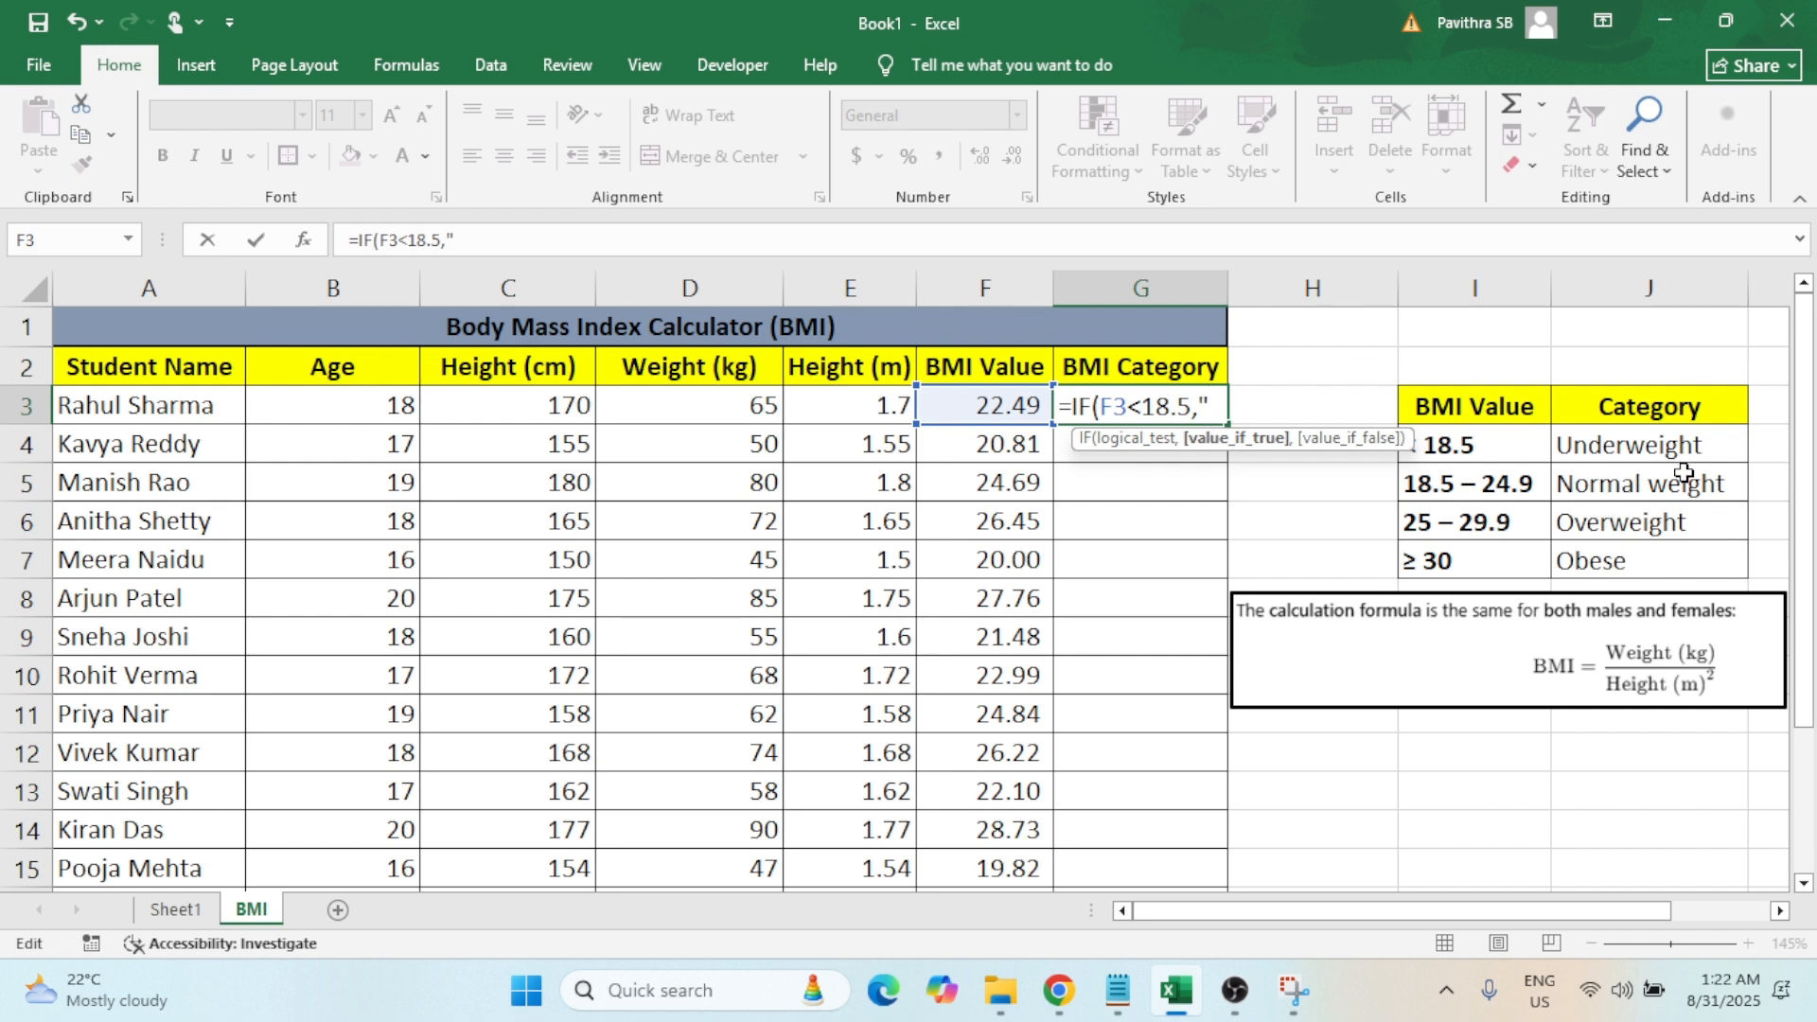
pyautogui.write('Under')
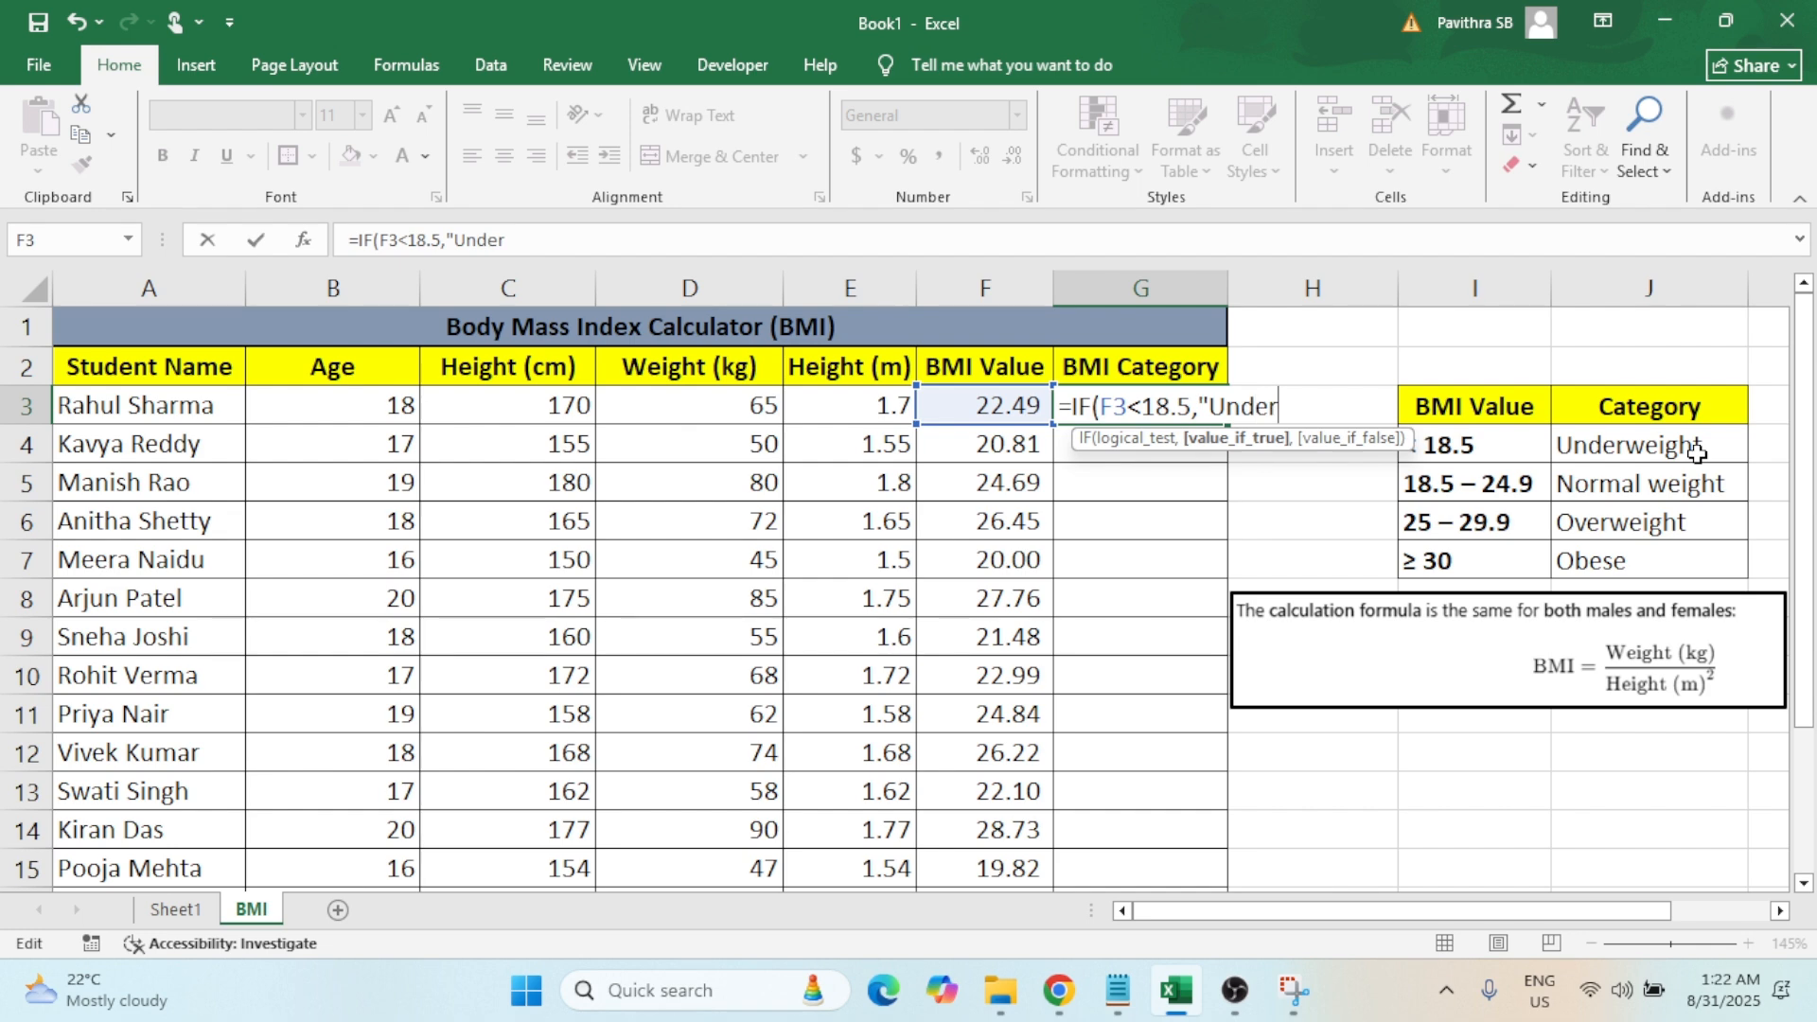
pyautogui.write('weight')
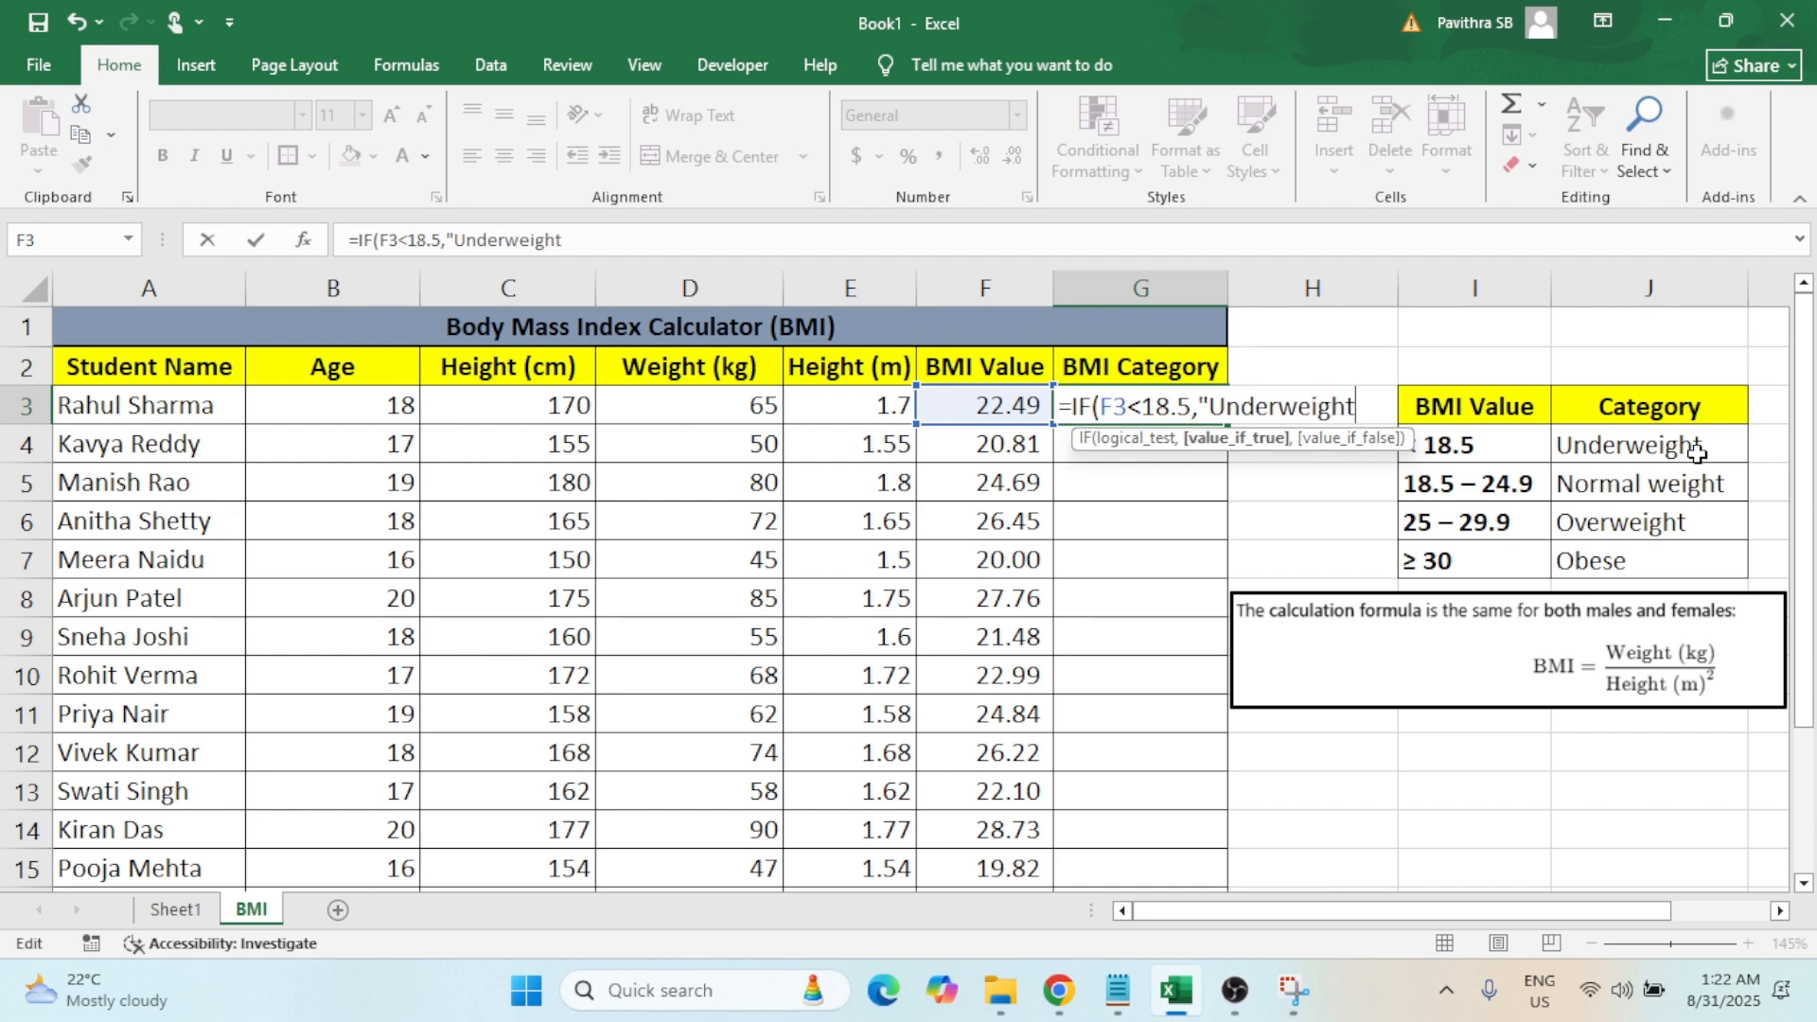
pyautogui.write('",')
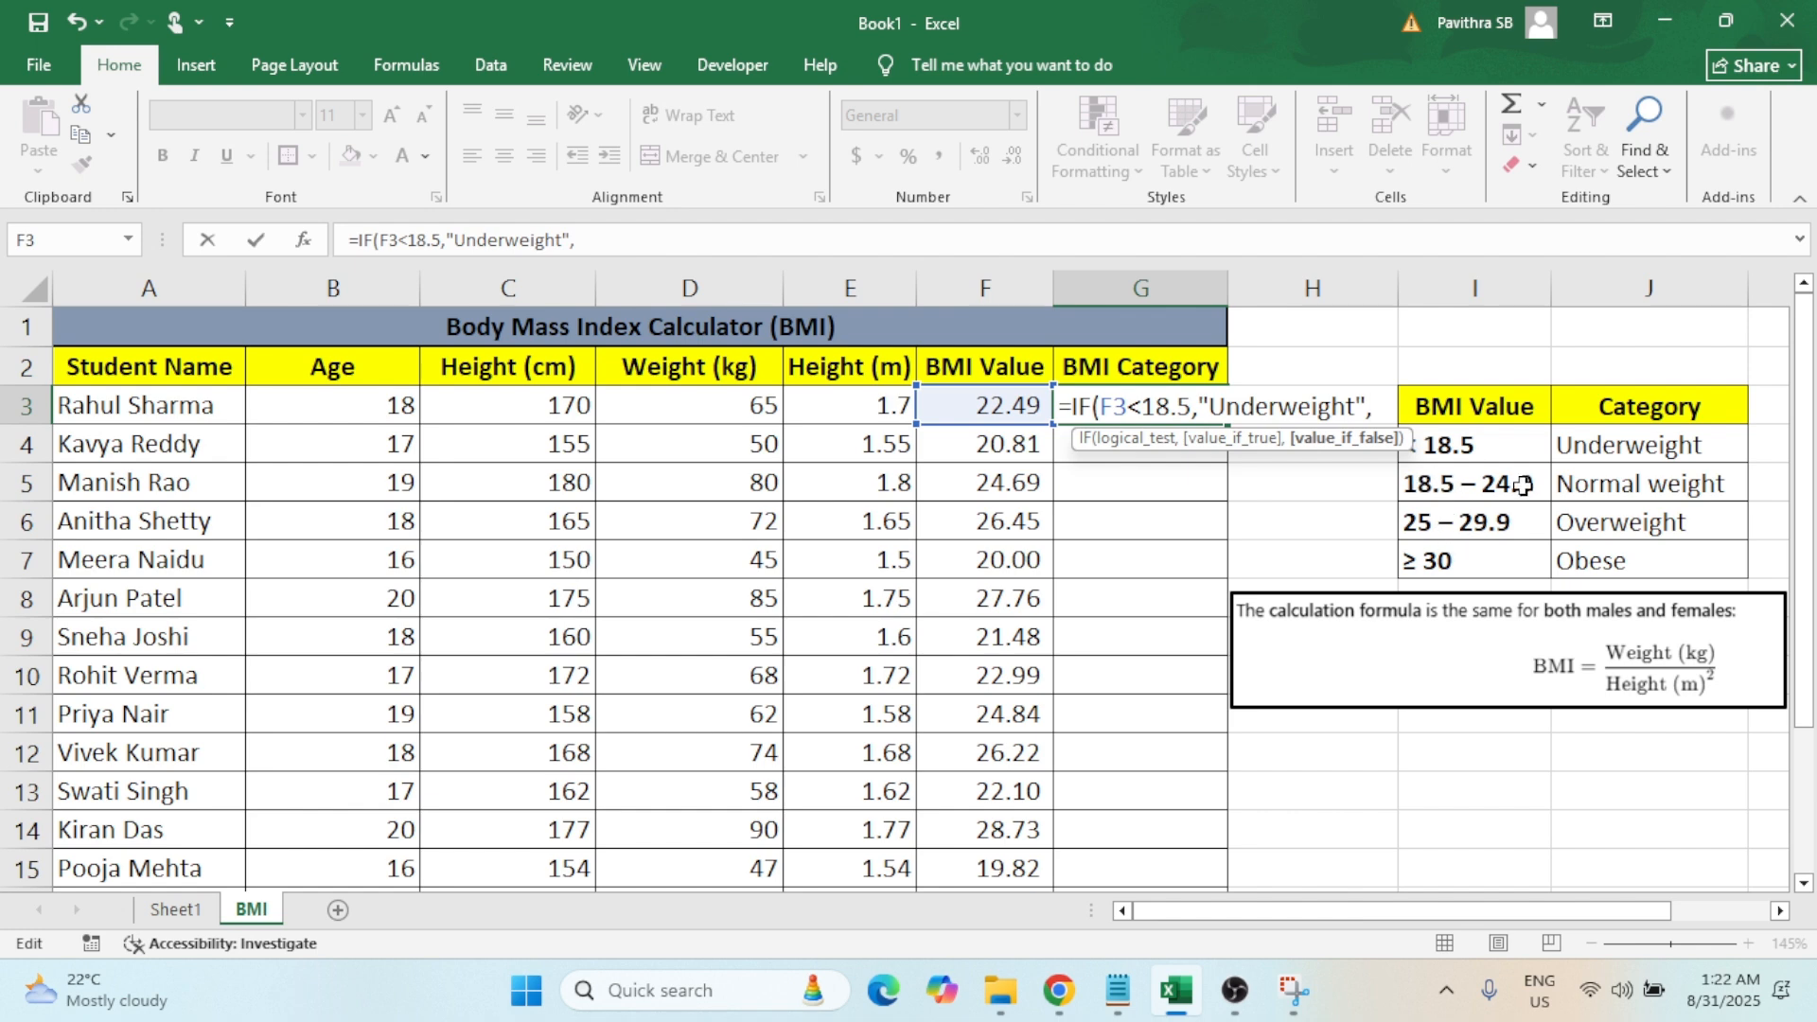
# Add a nested IF(F3<25,"Normal Weight", as the false value of the G3 formula and review its arguments.
pyautogui.write('IF(')
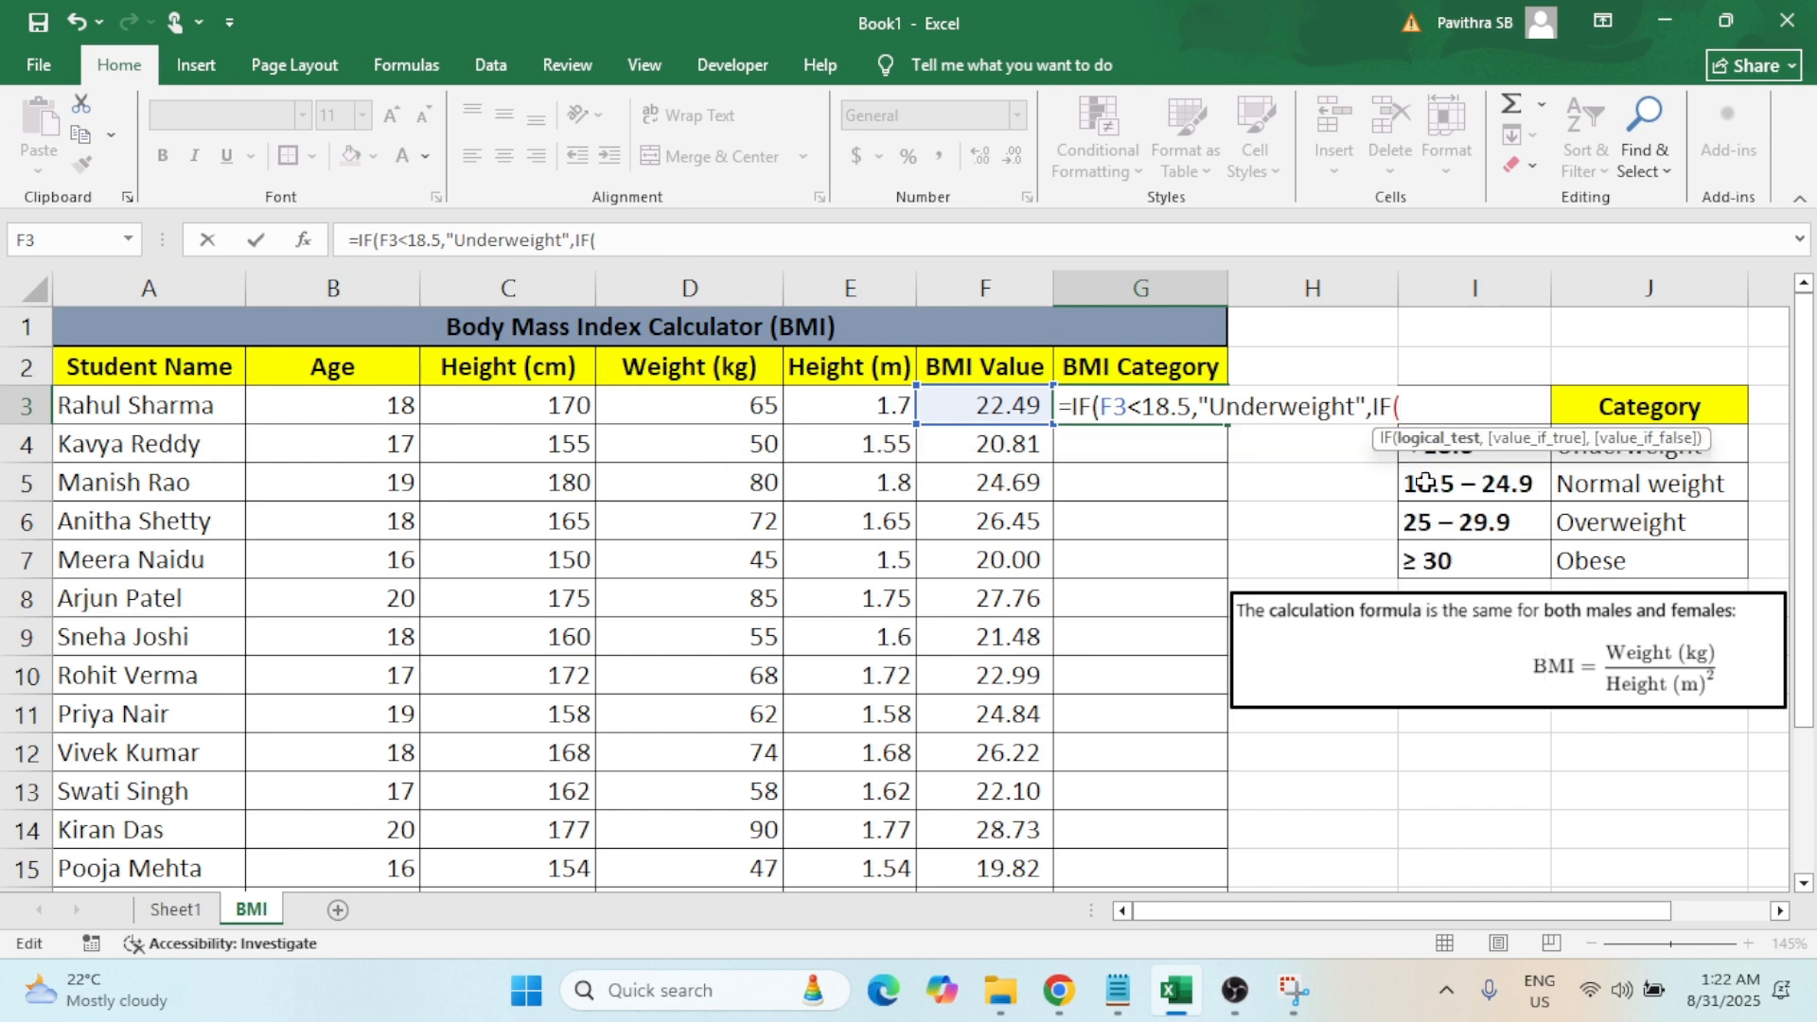
pyautogui.click(996, 404)
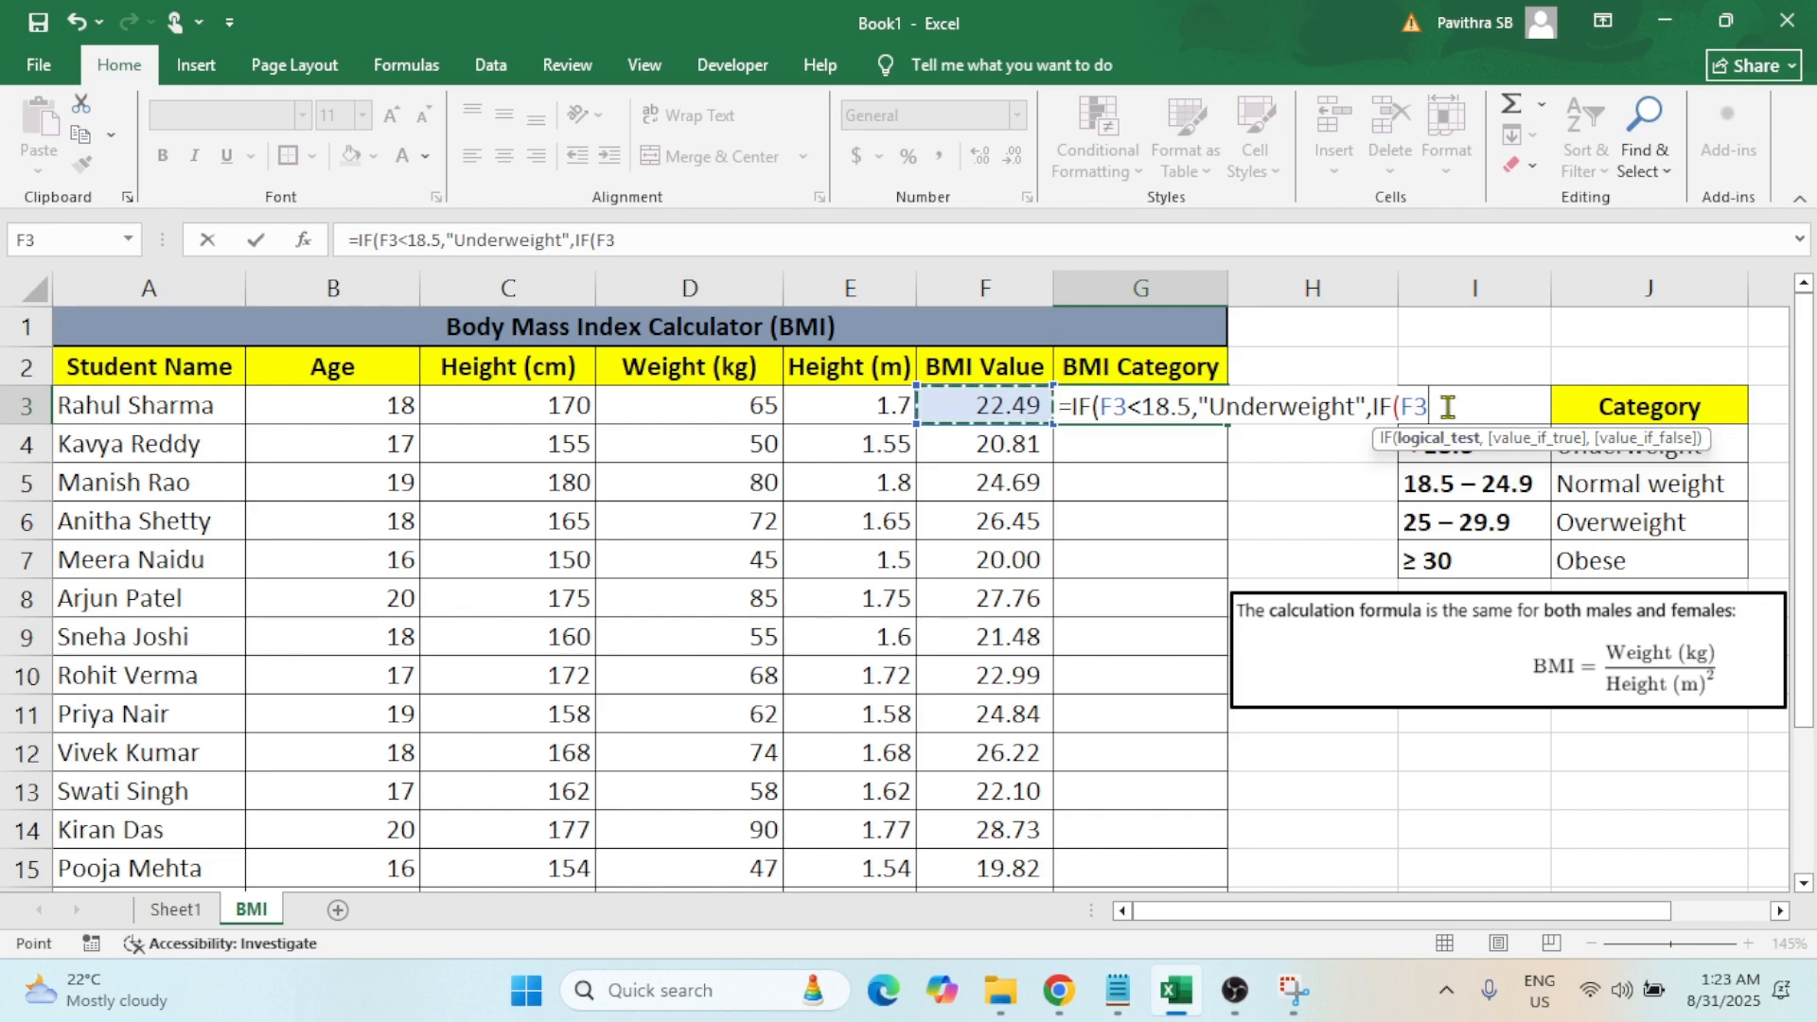
pyautogui.write('<25')
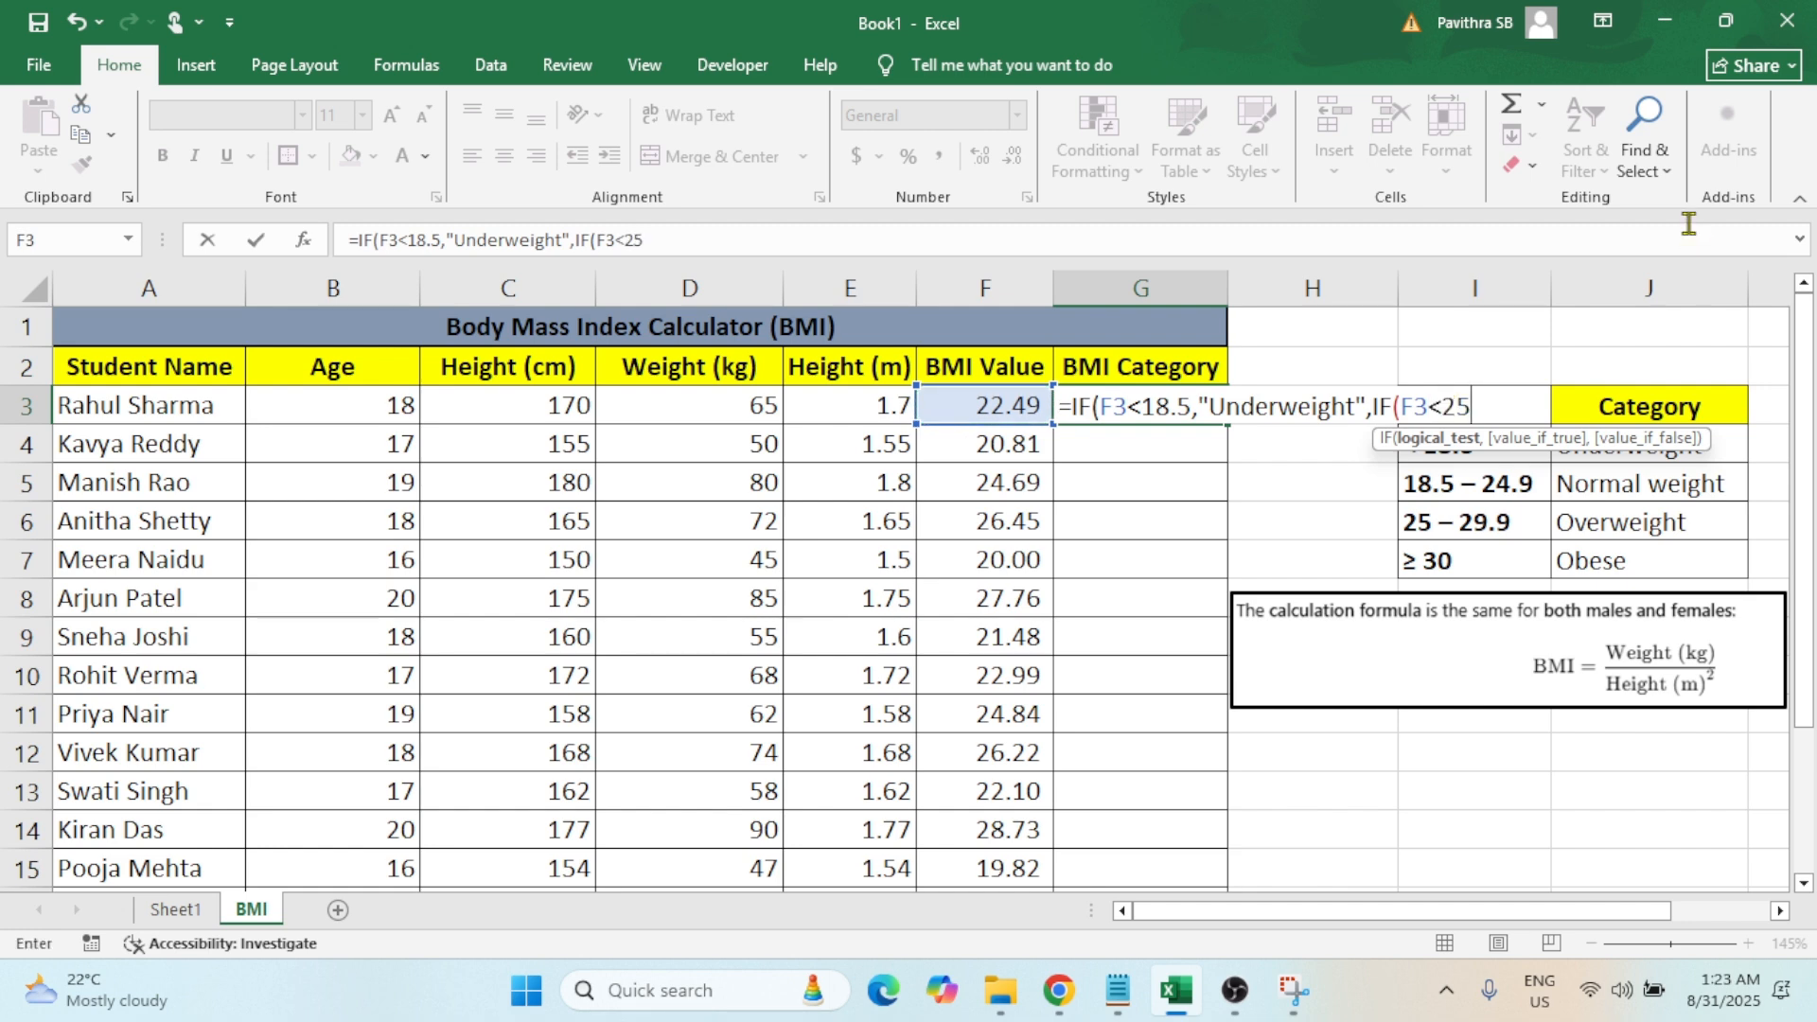
pyautogui.write(',')
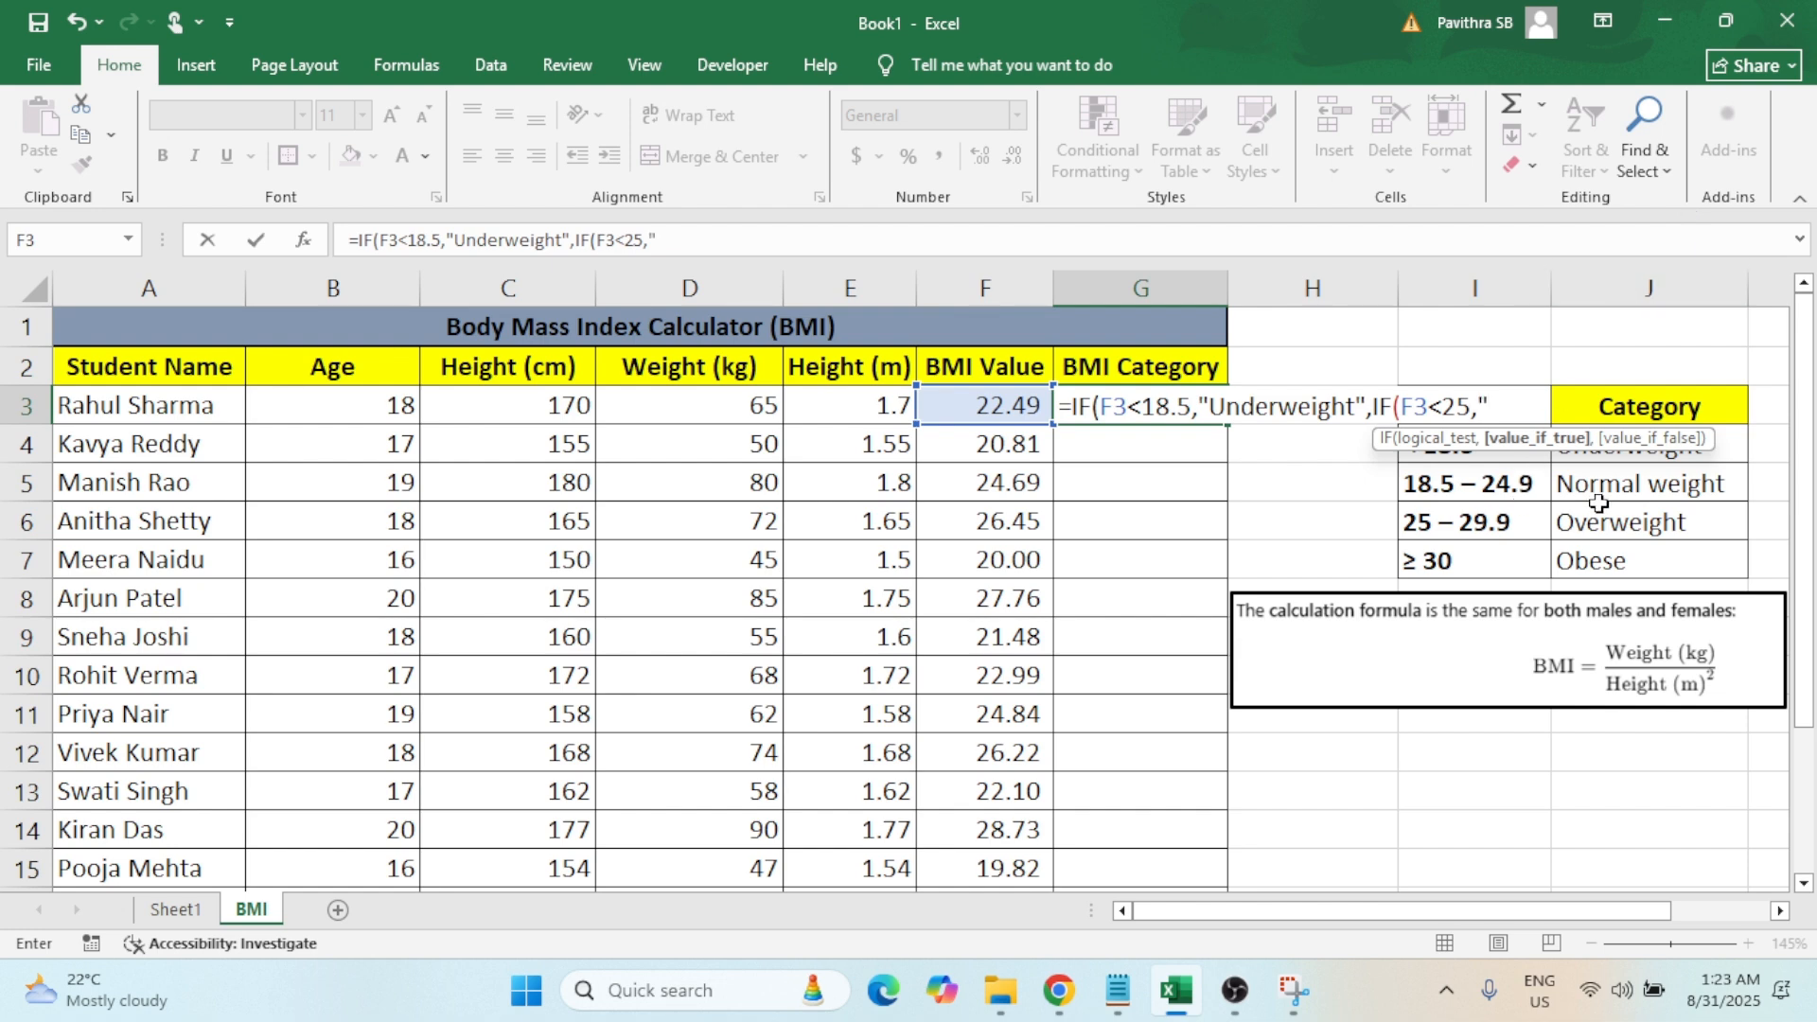
pyautogui.write('"Normal')
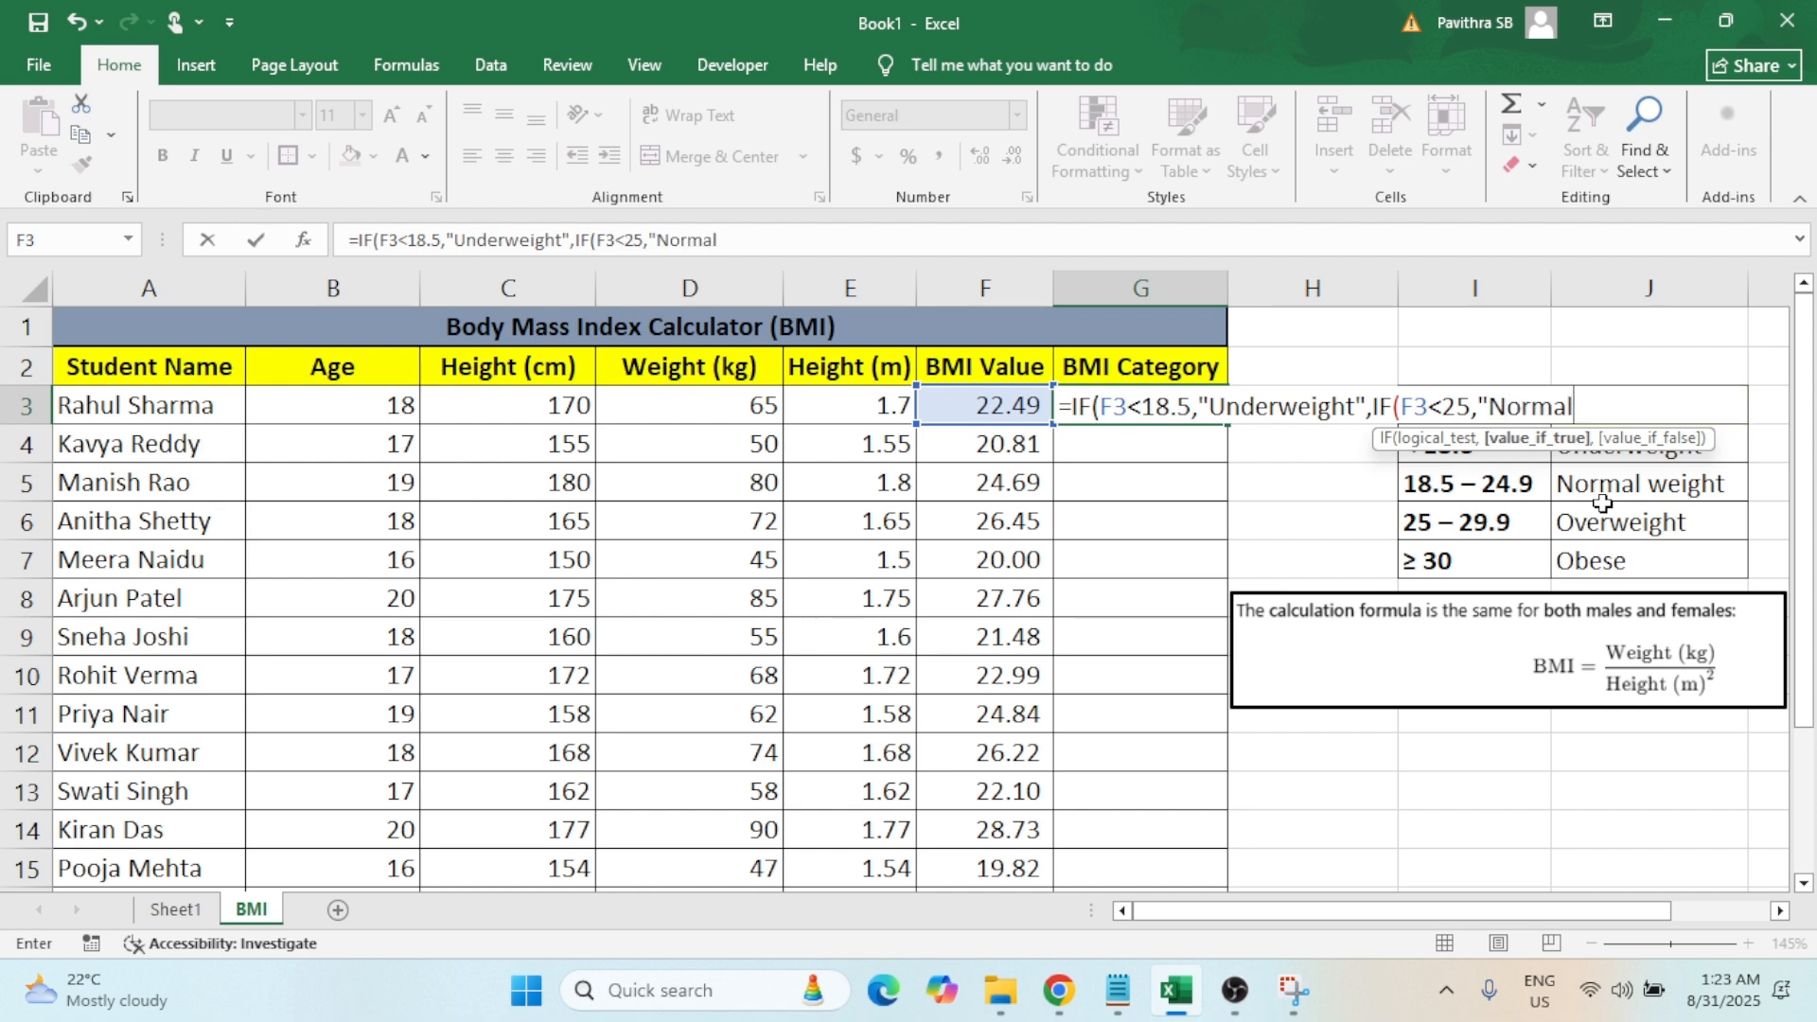
pyautogui.write(' Weight')
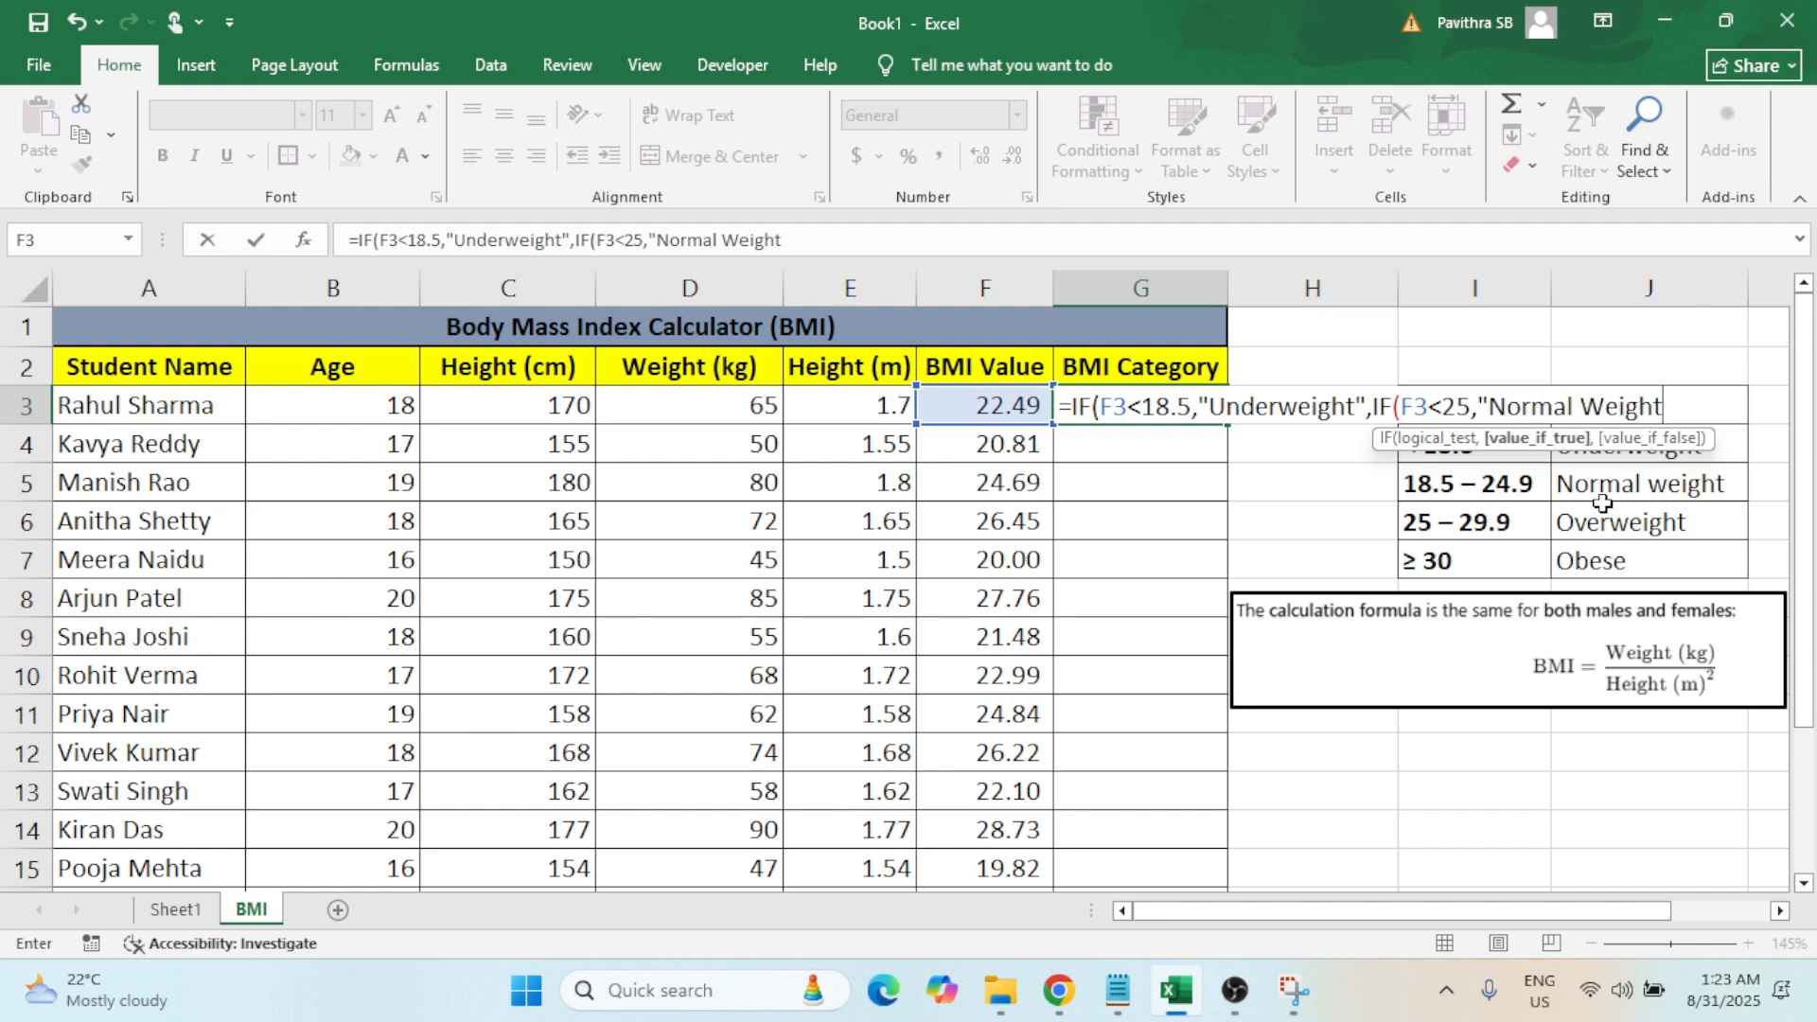
pyautogui.press('BackSpace')
pyautogui.press('BackSpace')
pyautogui.press('BackSpace')
pyautogui.write('ight",')
pyautogui.click(807, 246)
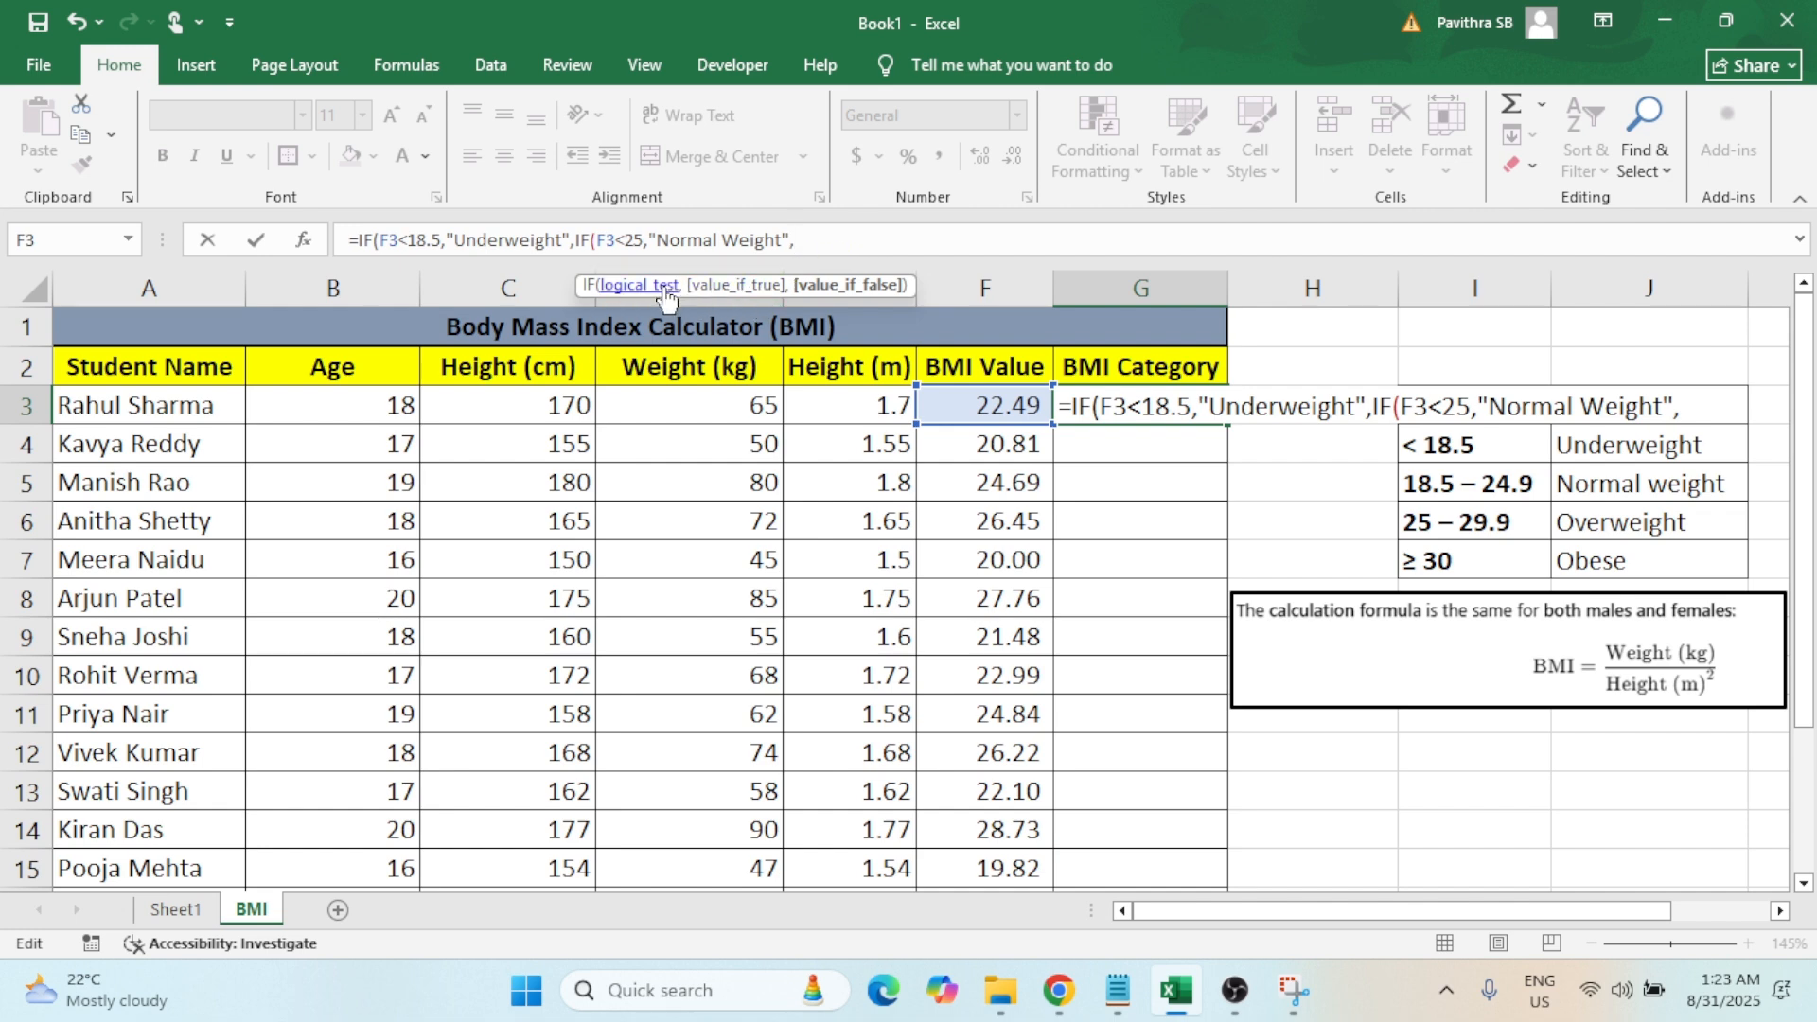
pyautogui.click(629, 285)
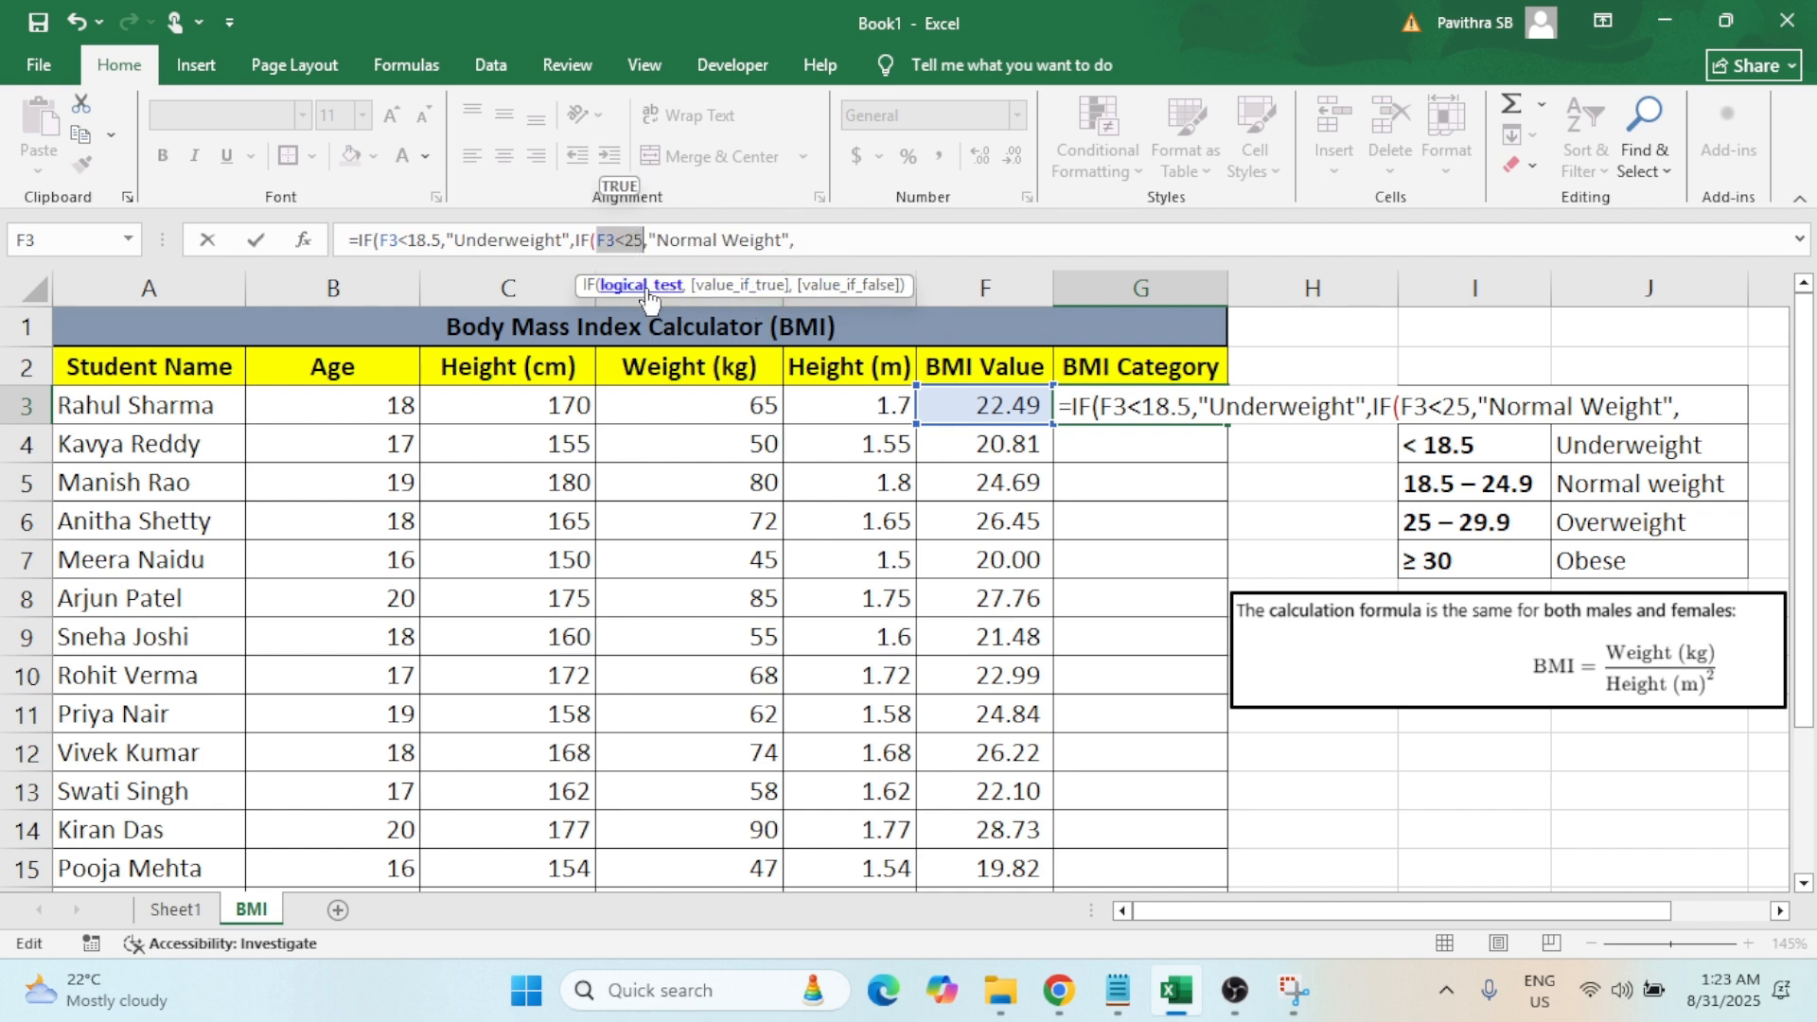
pyautogui.click(738, 291)
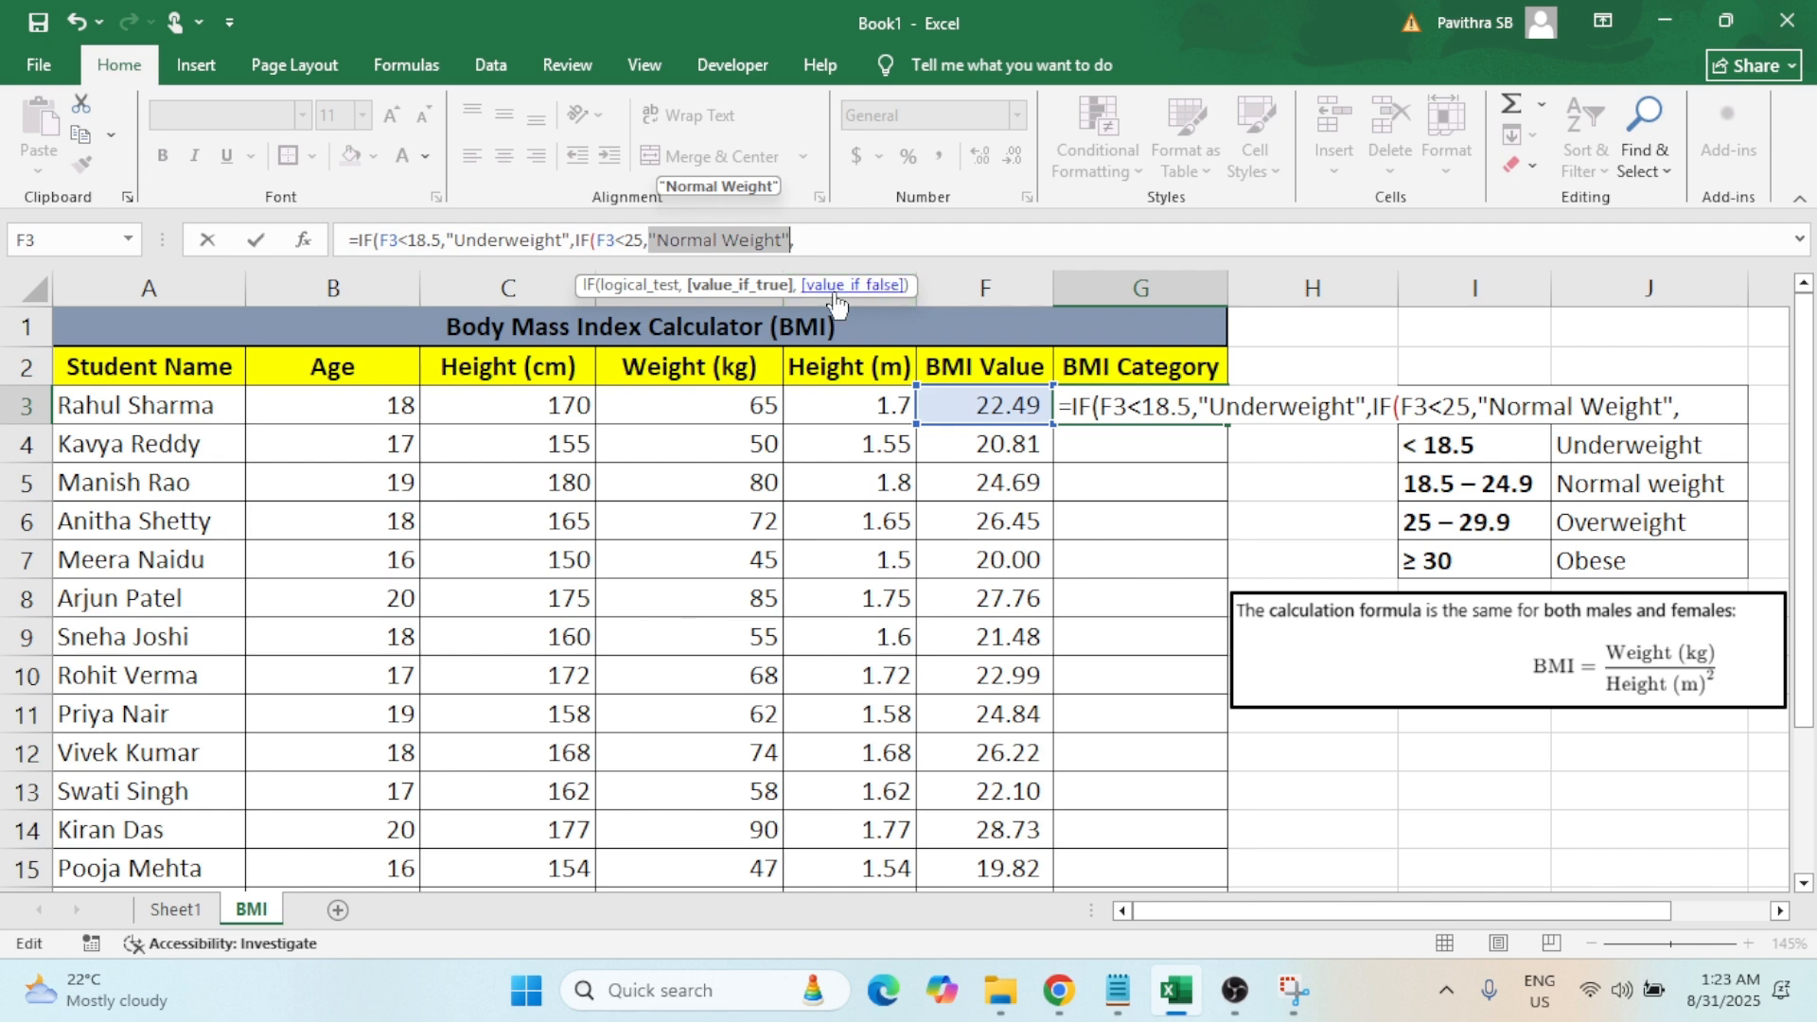
pyautogui.click(831, 244)
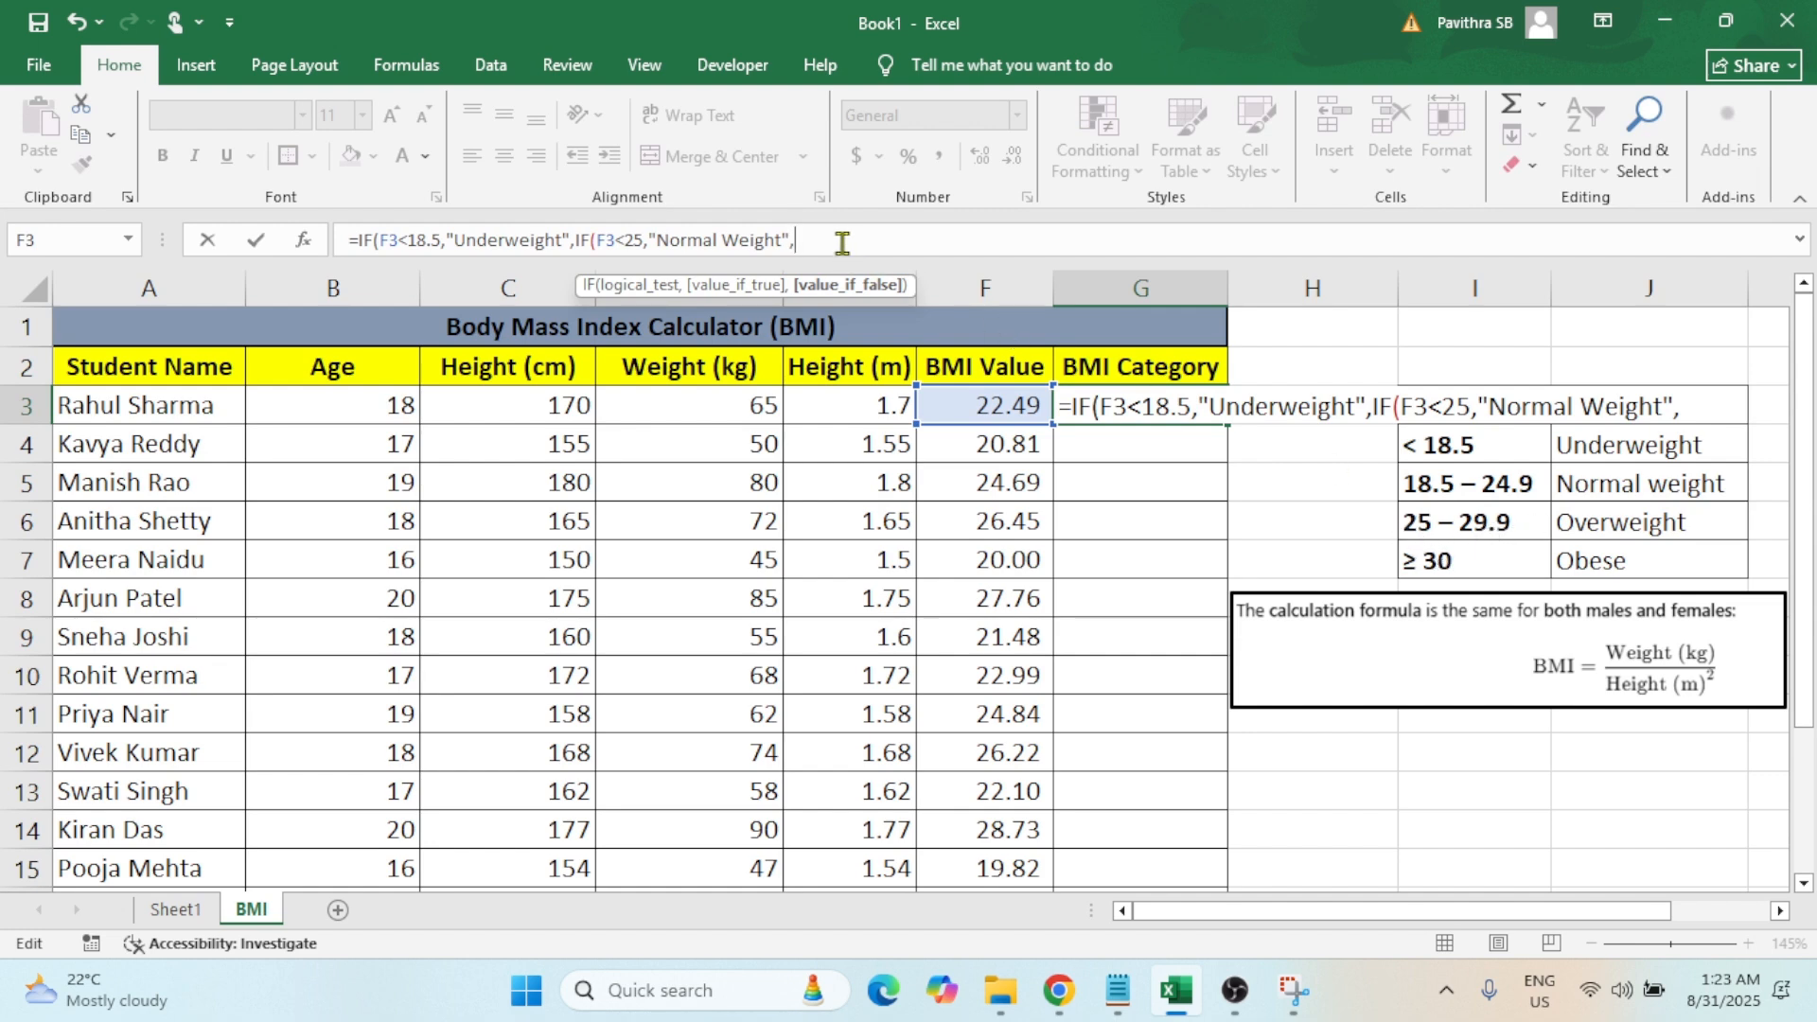
# Complete the G3 formula with a nested IF(F3<30,"Overweight","Obese") and accept the proposed correction of the closing parentheses.
pyautogui.write('IF(')
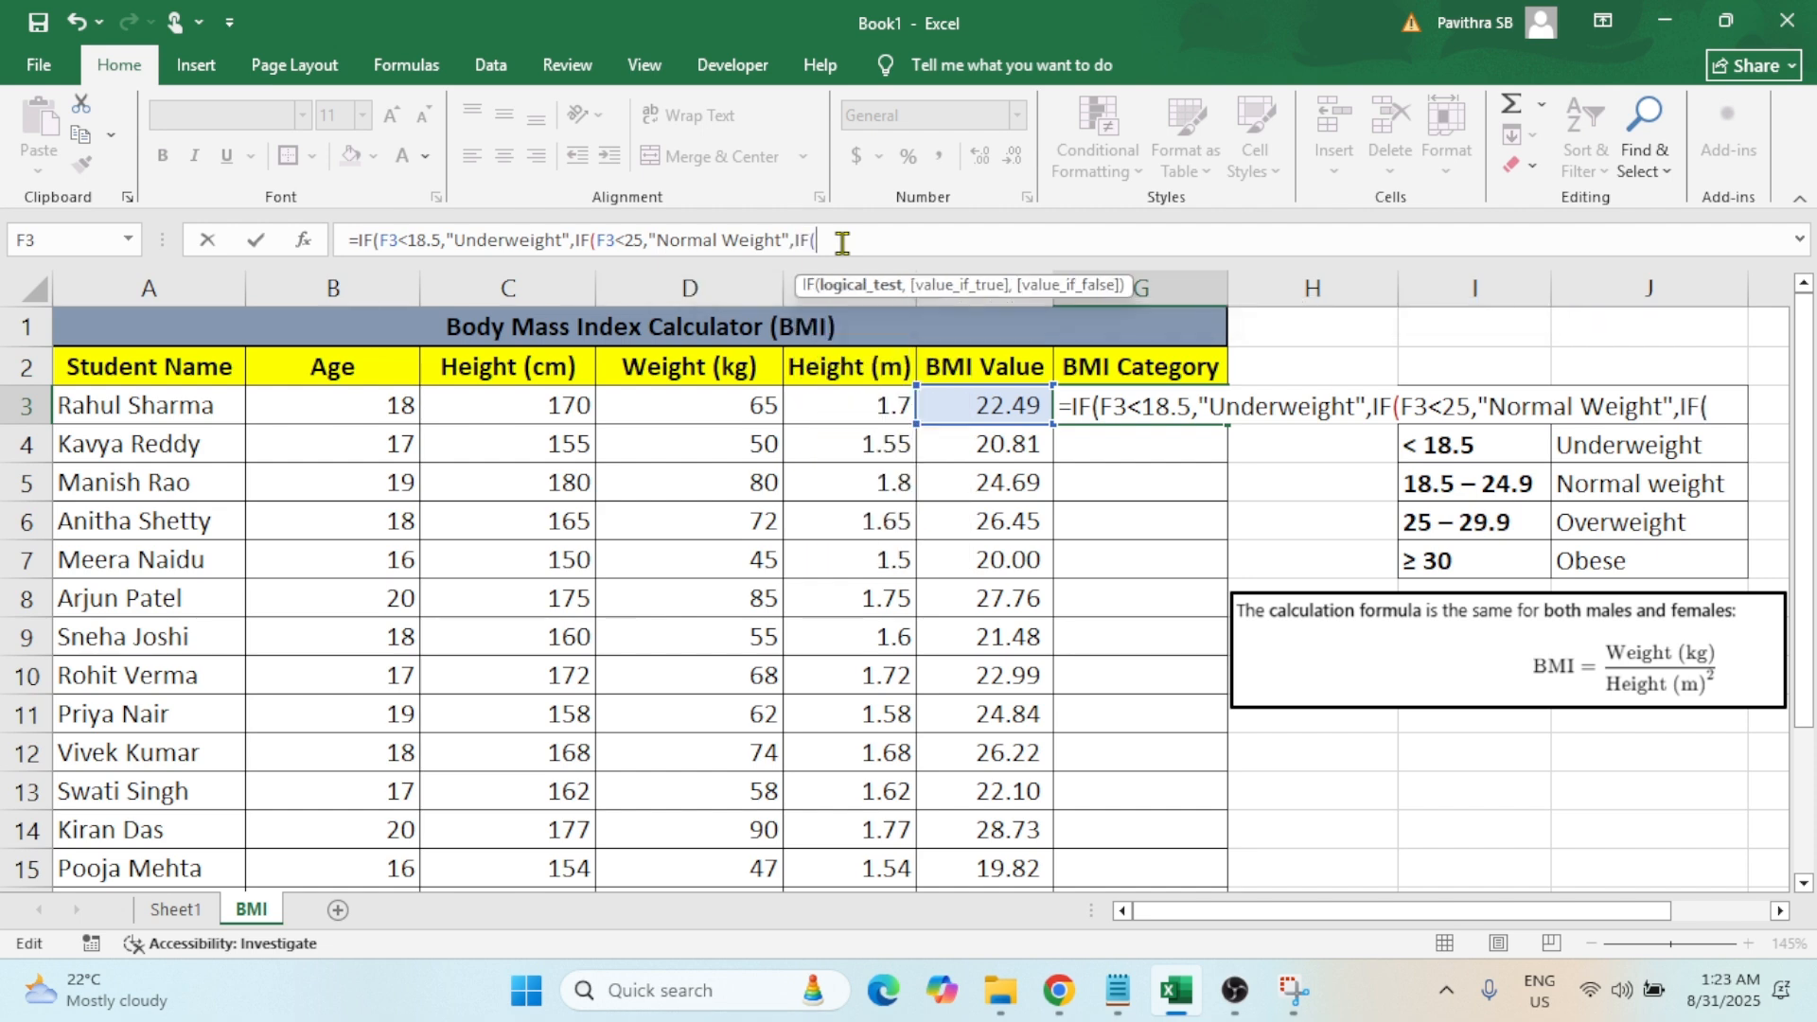
pyautogui.click(945, 403)
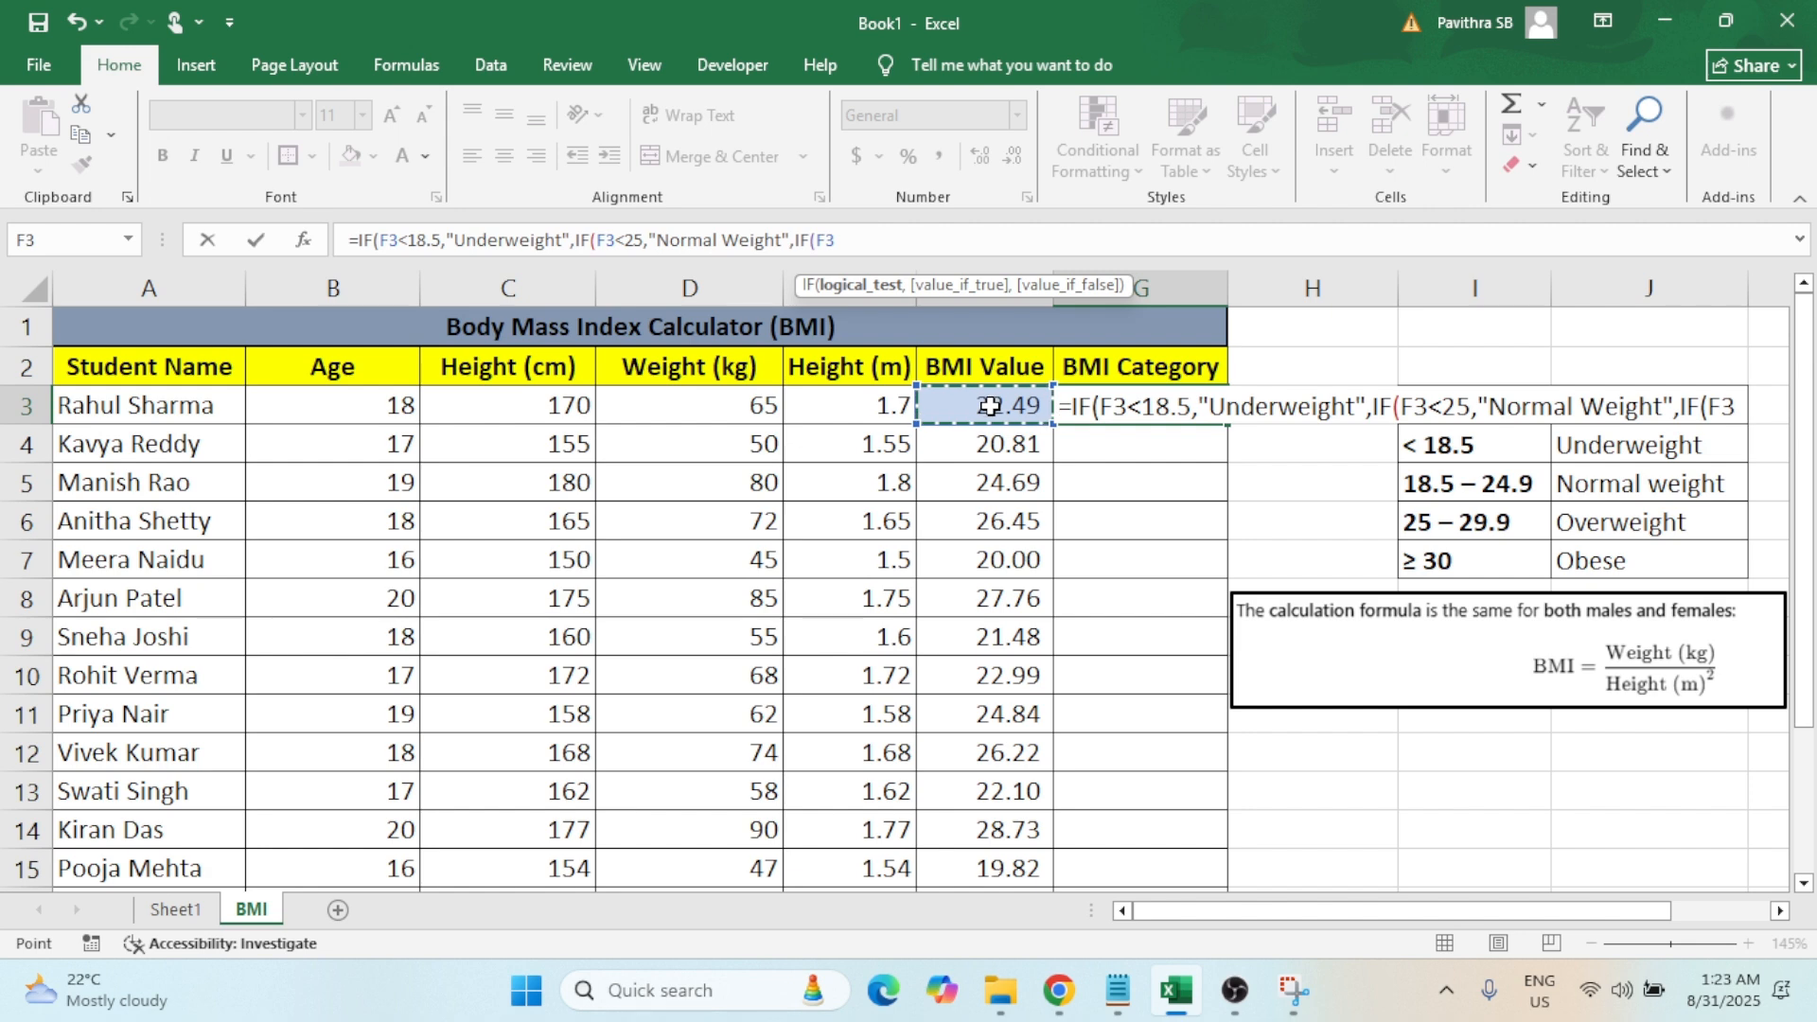
pyautogui.write('<30')
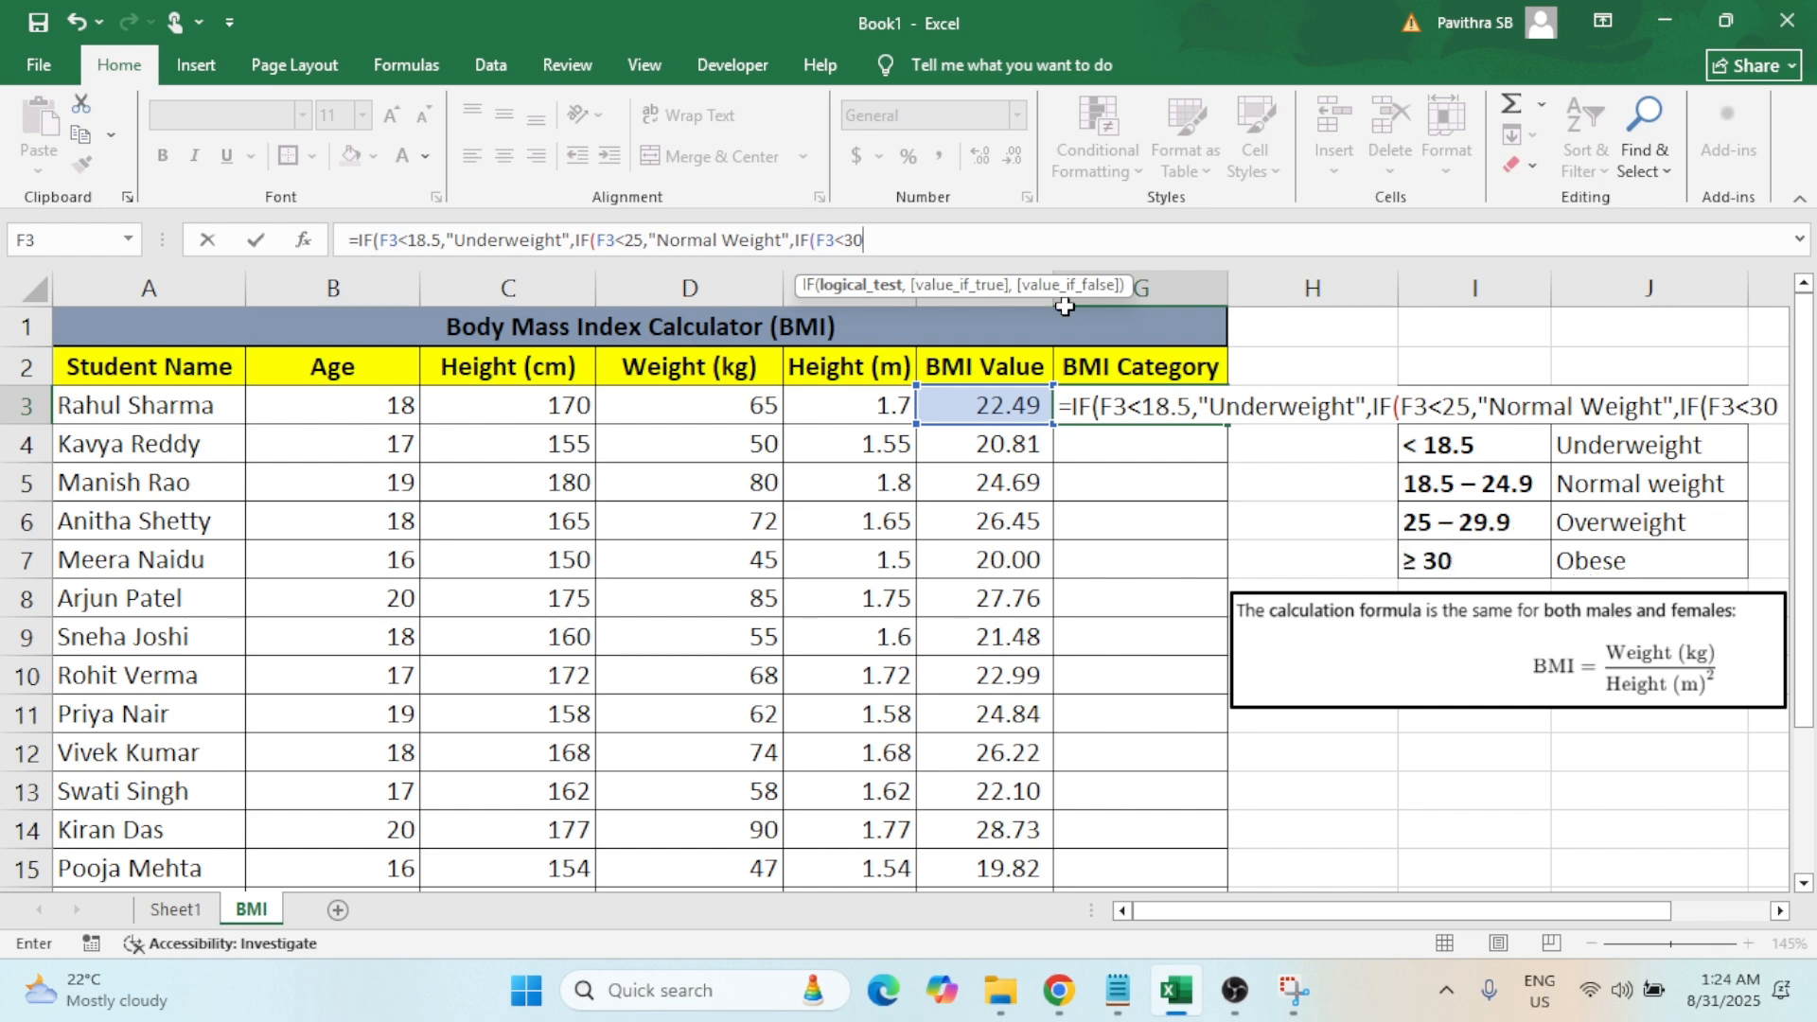
pyautogui.write(',')
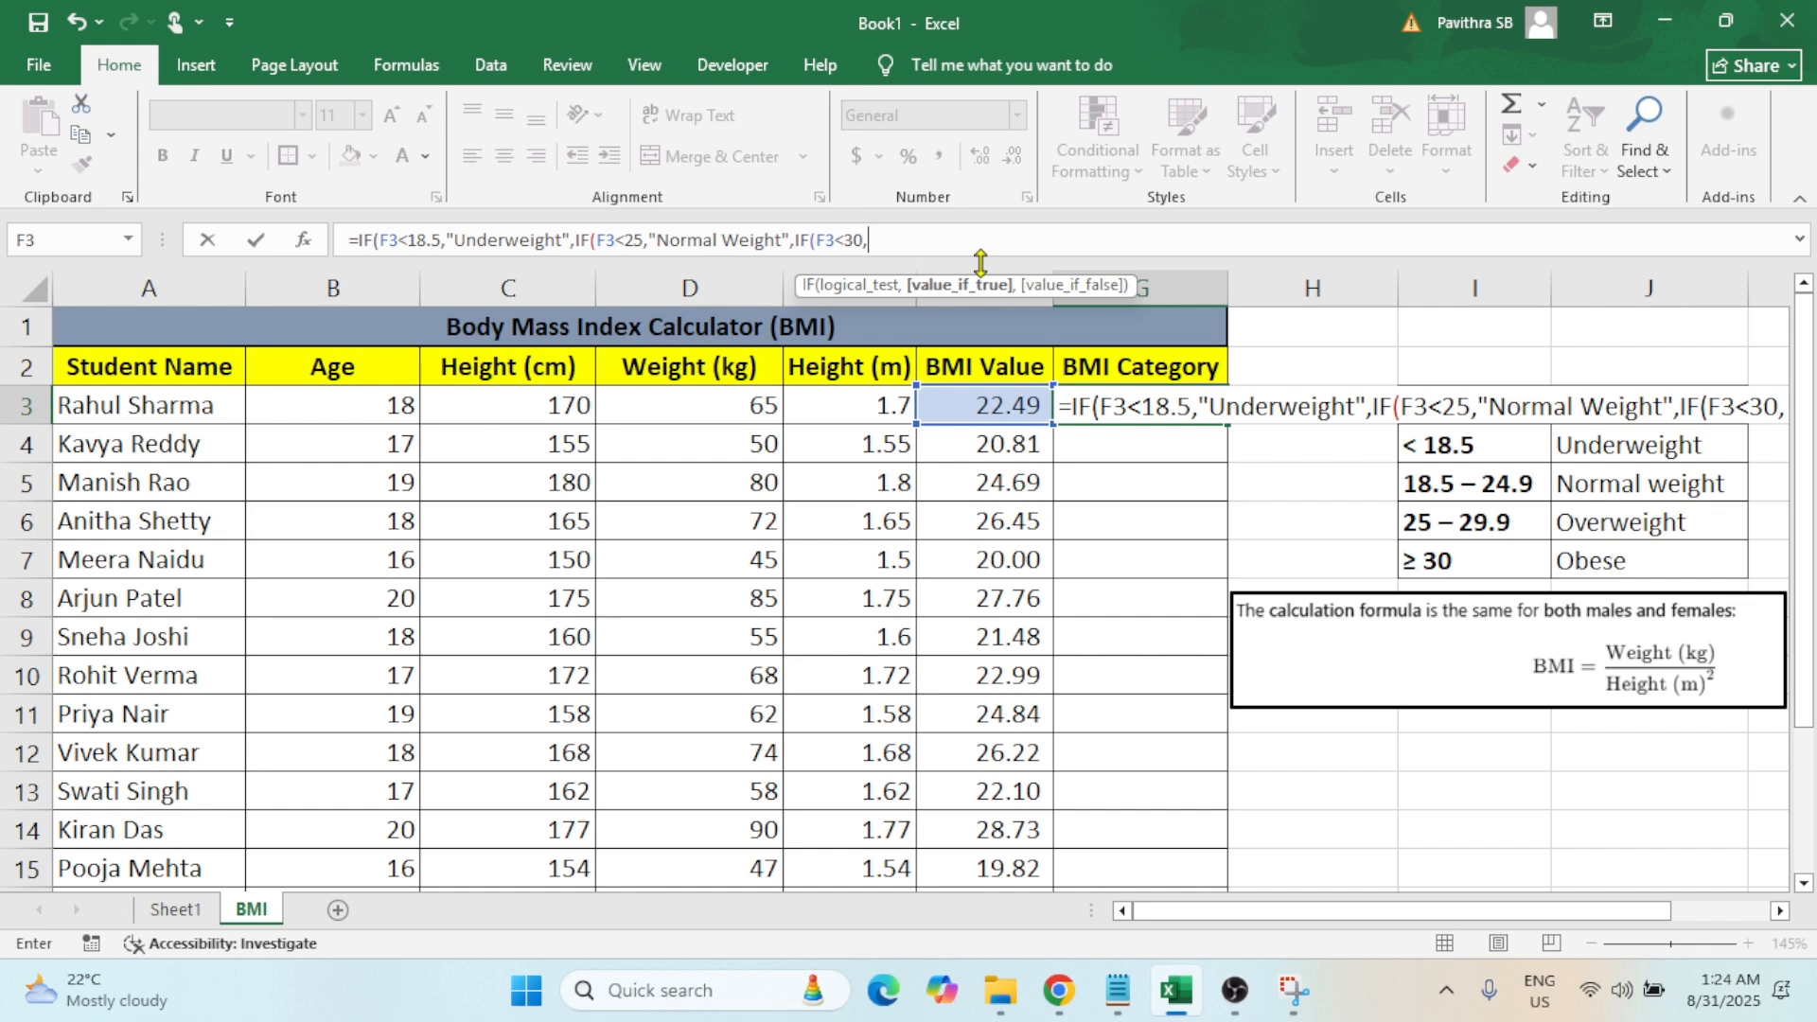
pyautogui.write('"')
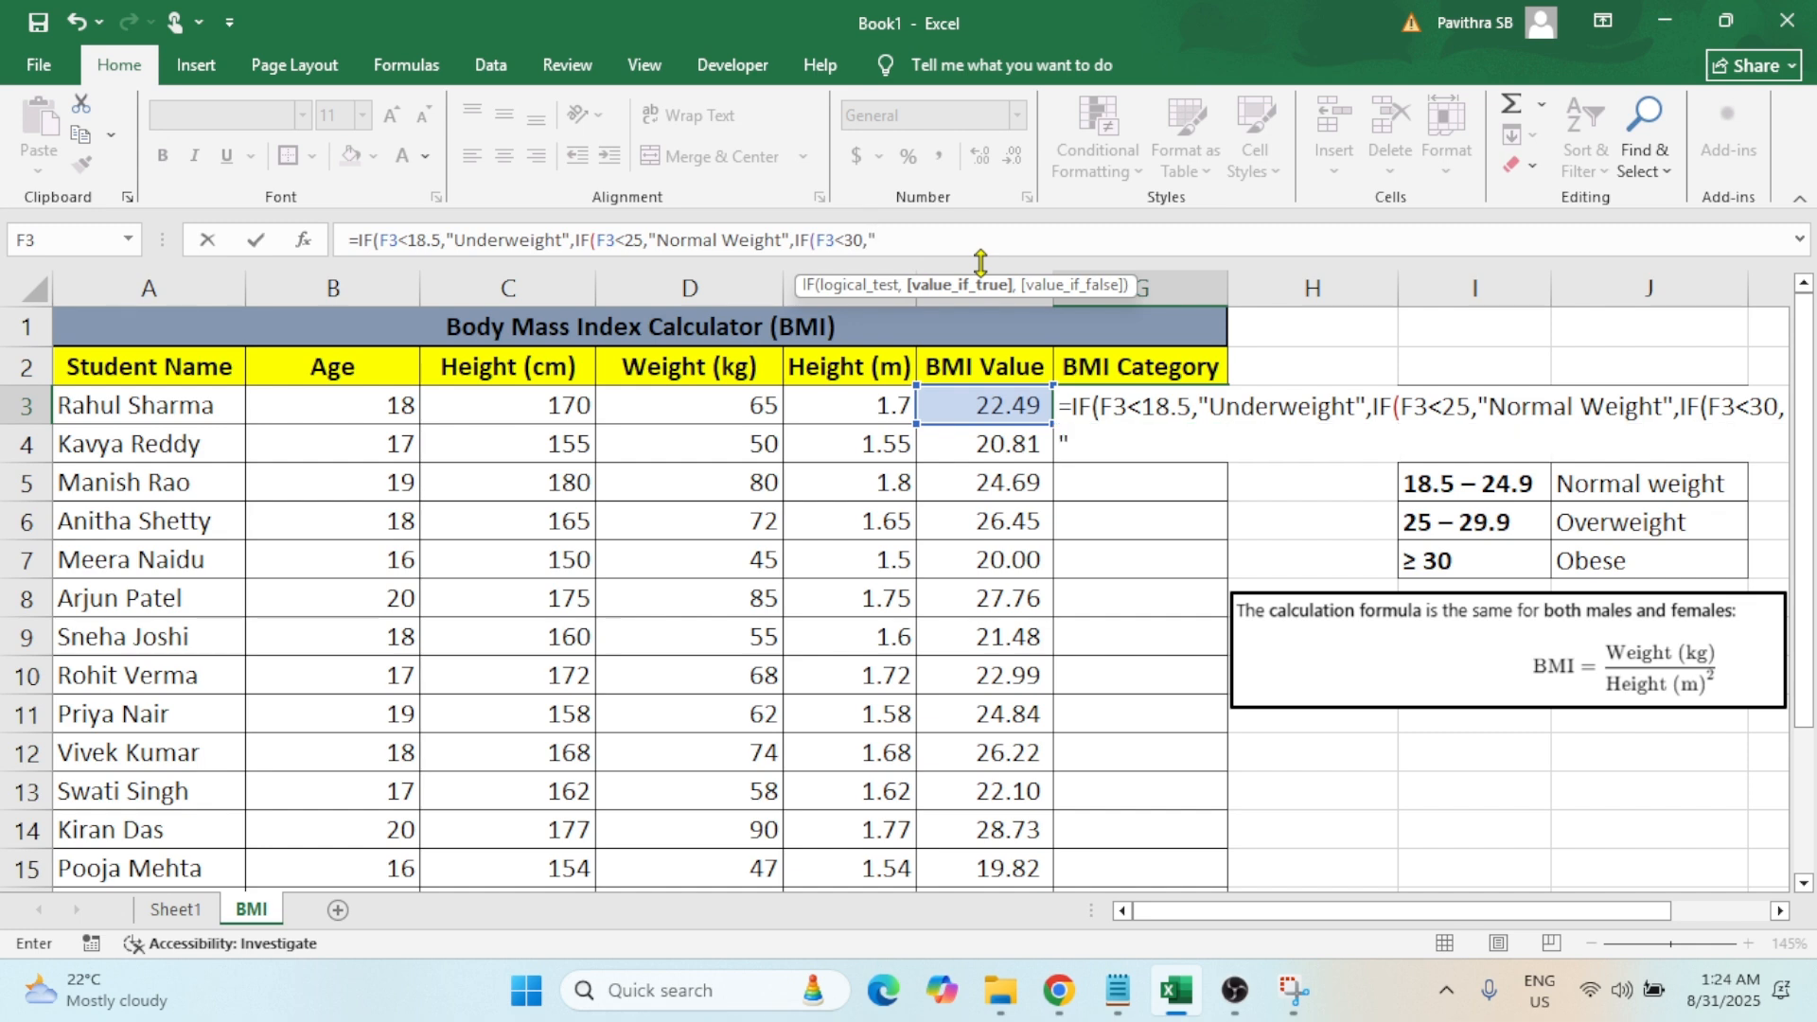
pyautogui.write('Overweight')
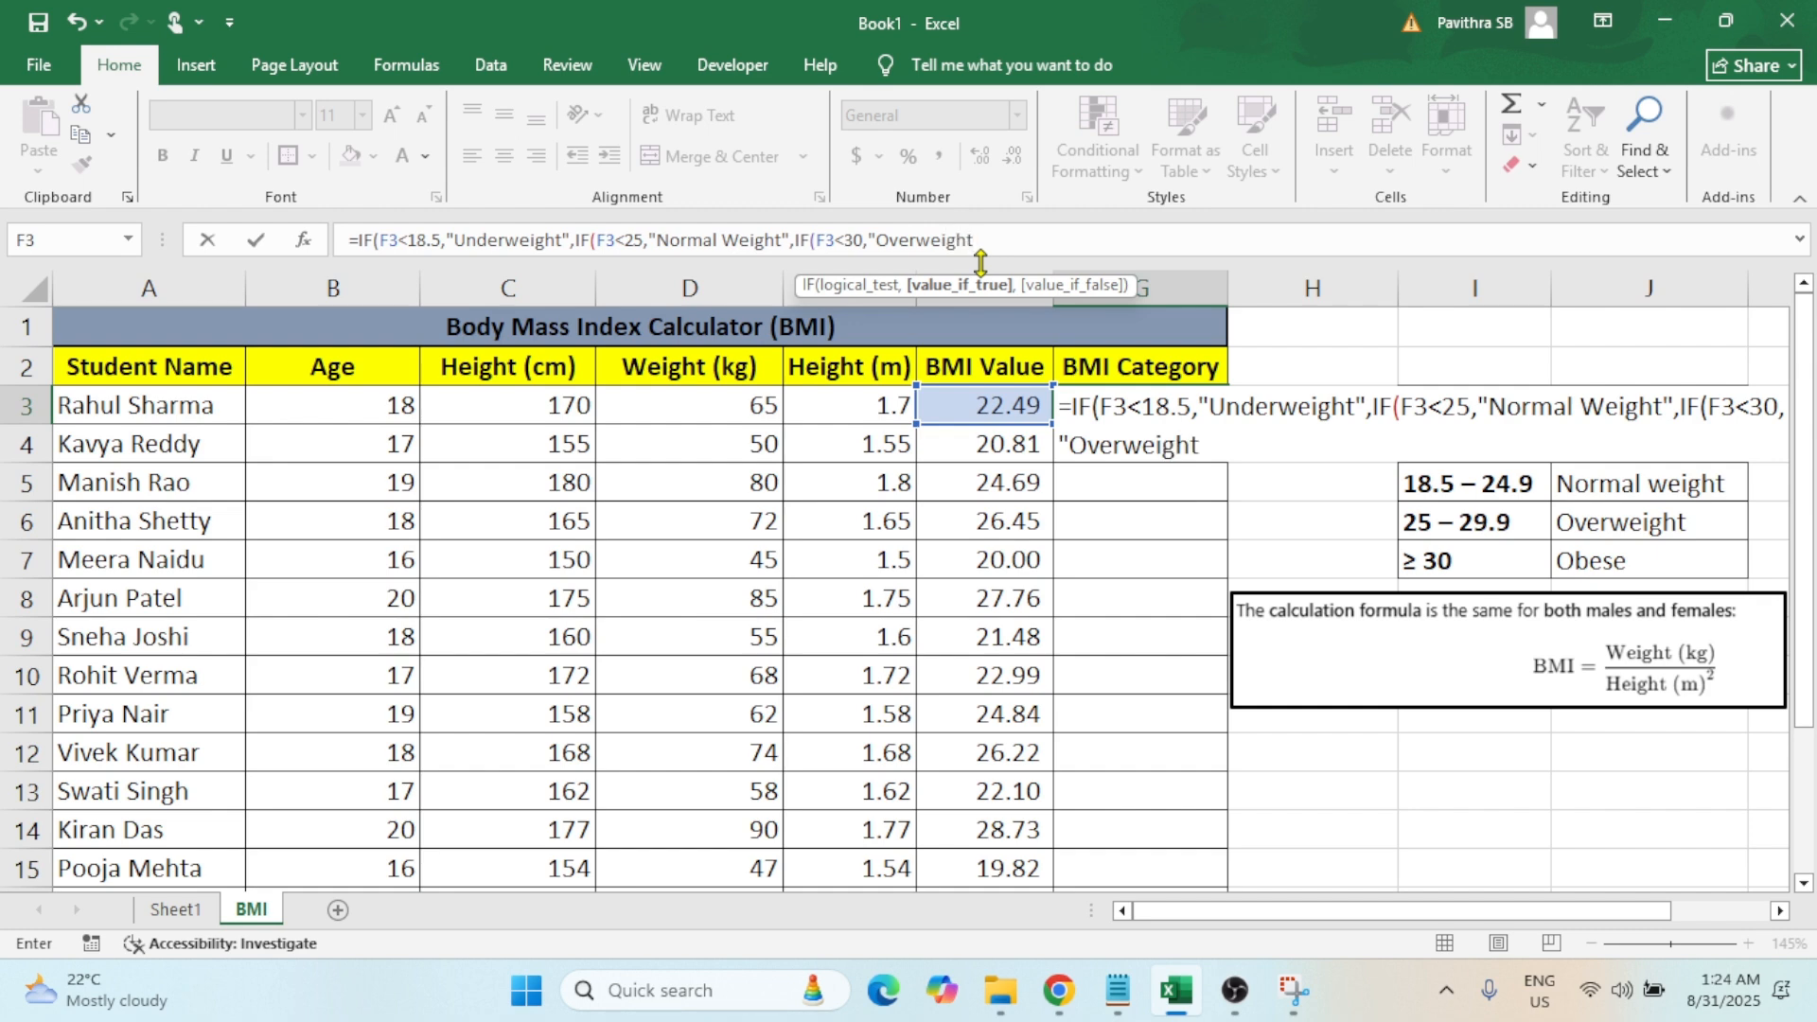
pyautogui.write('",')
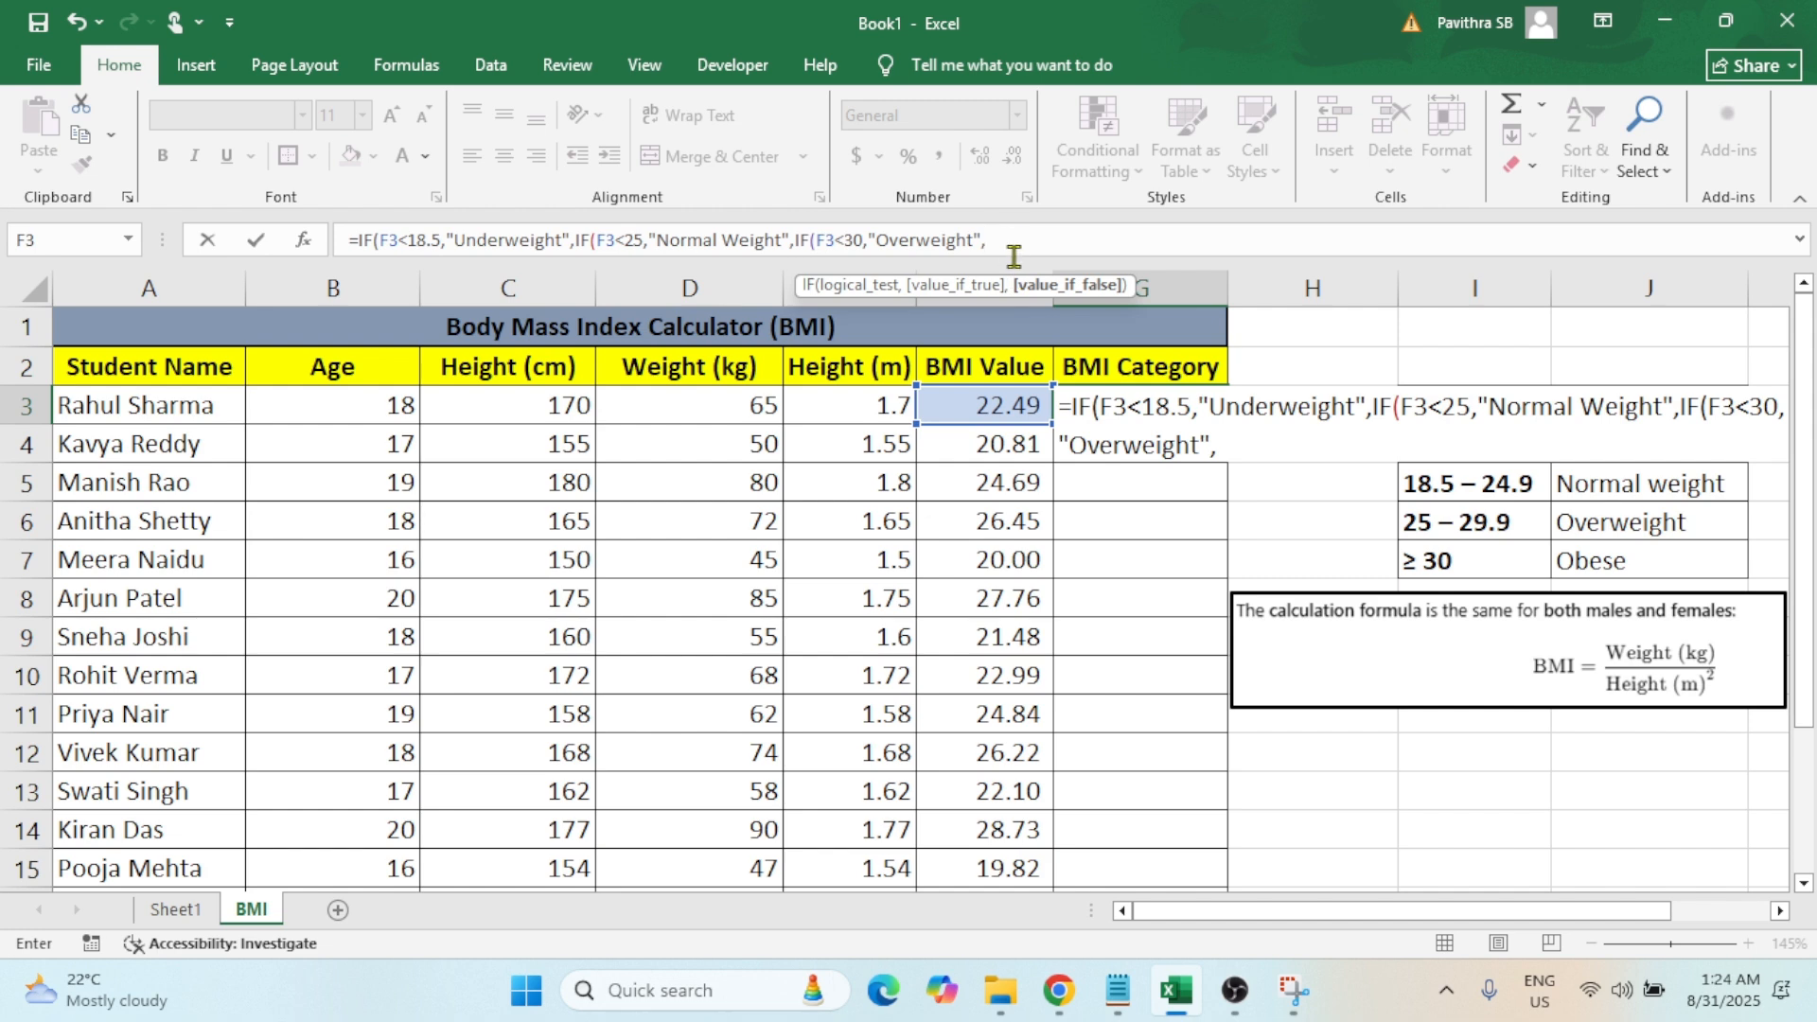
pyautogui.write('B')
pyautogui.press('BackSpace')
pyautogui.write('Obese")')
pyautogui.press('Return')
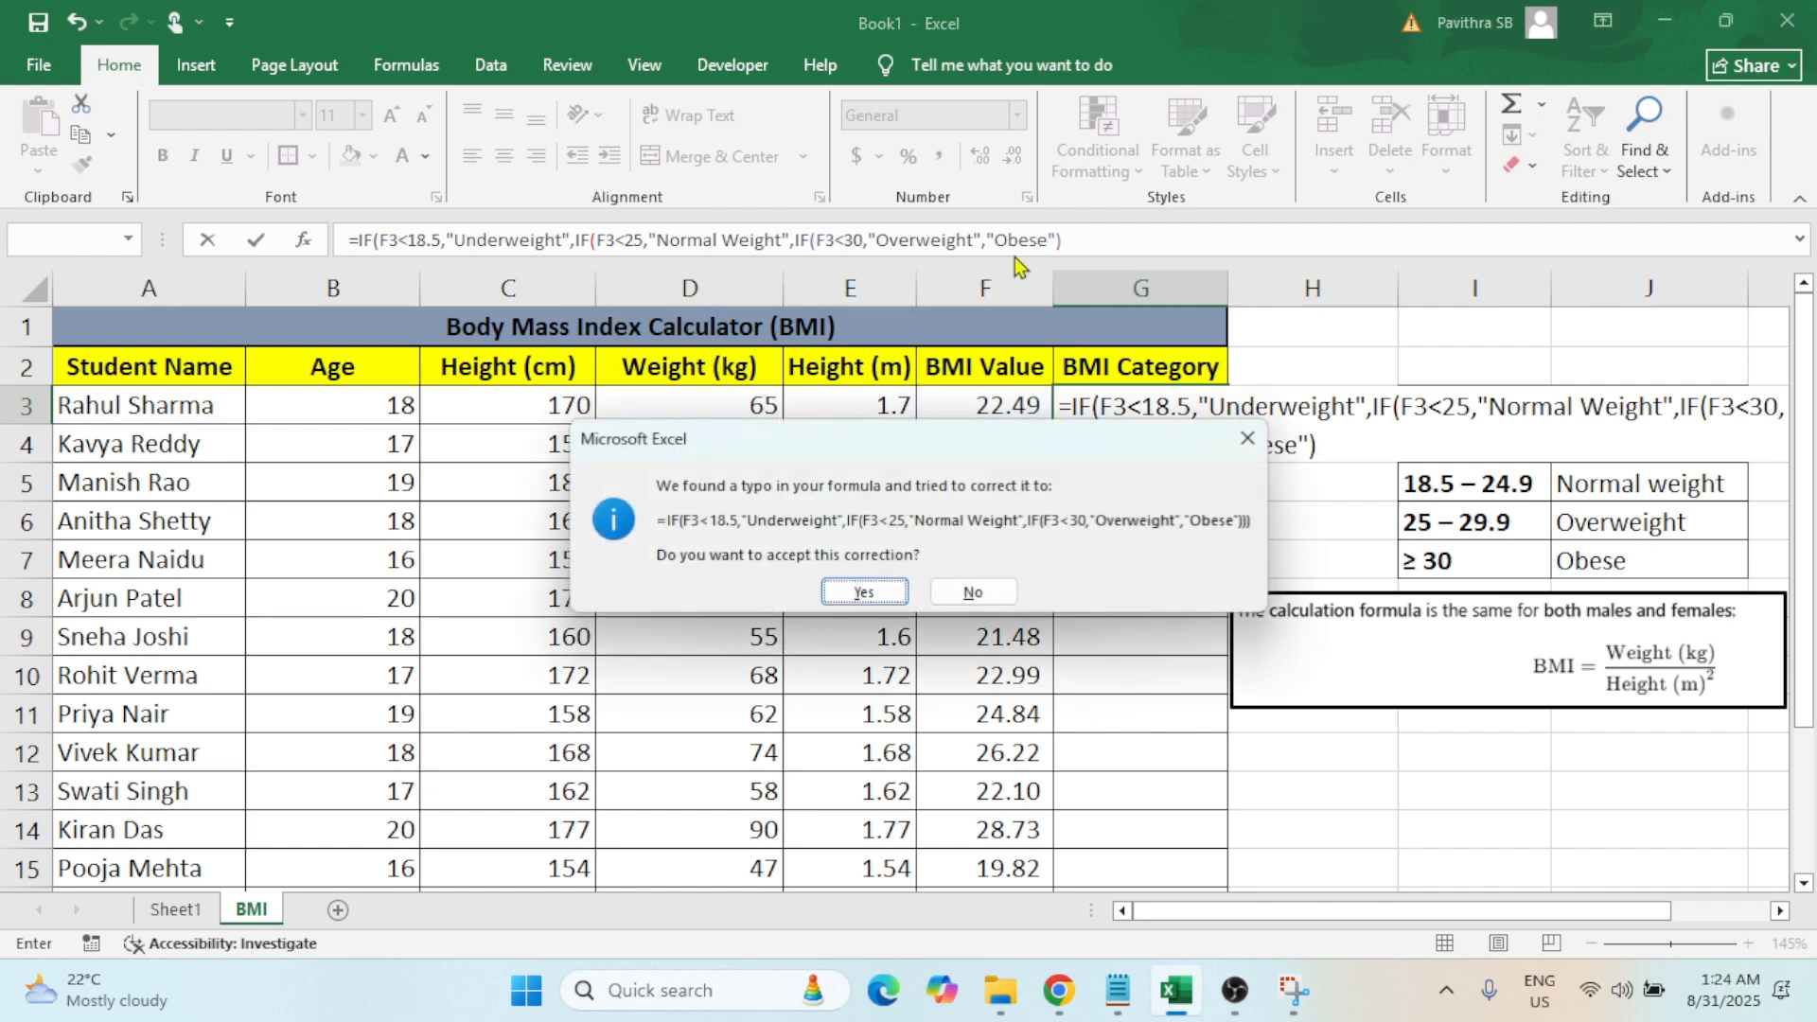
pyautogui.press('Return')
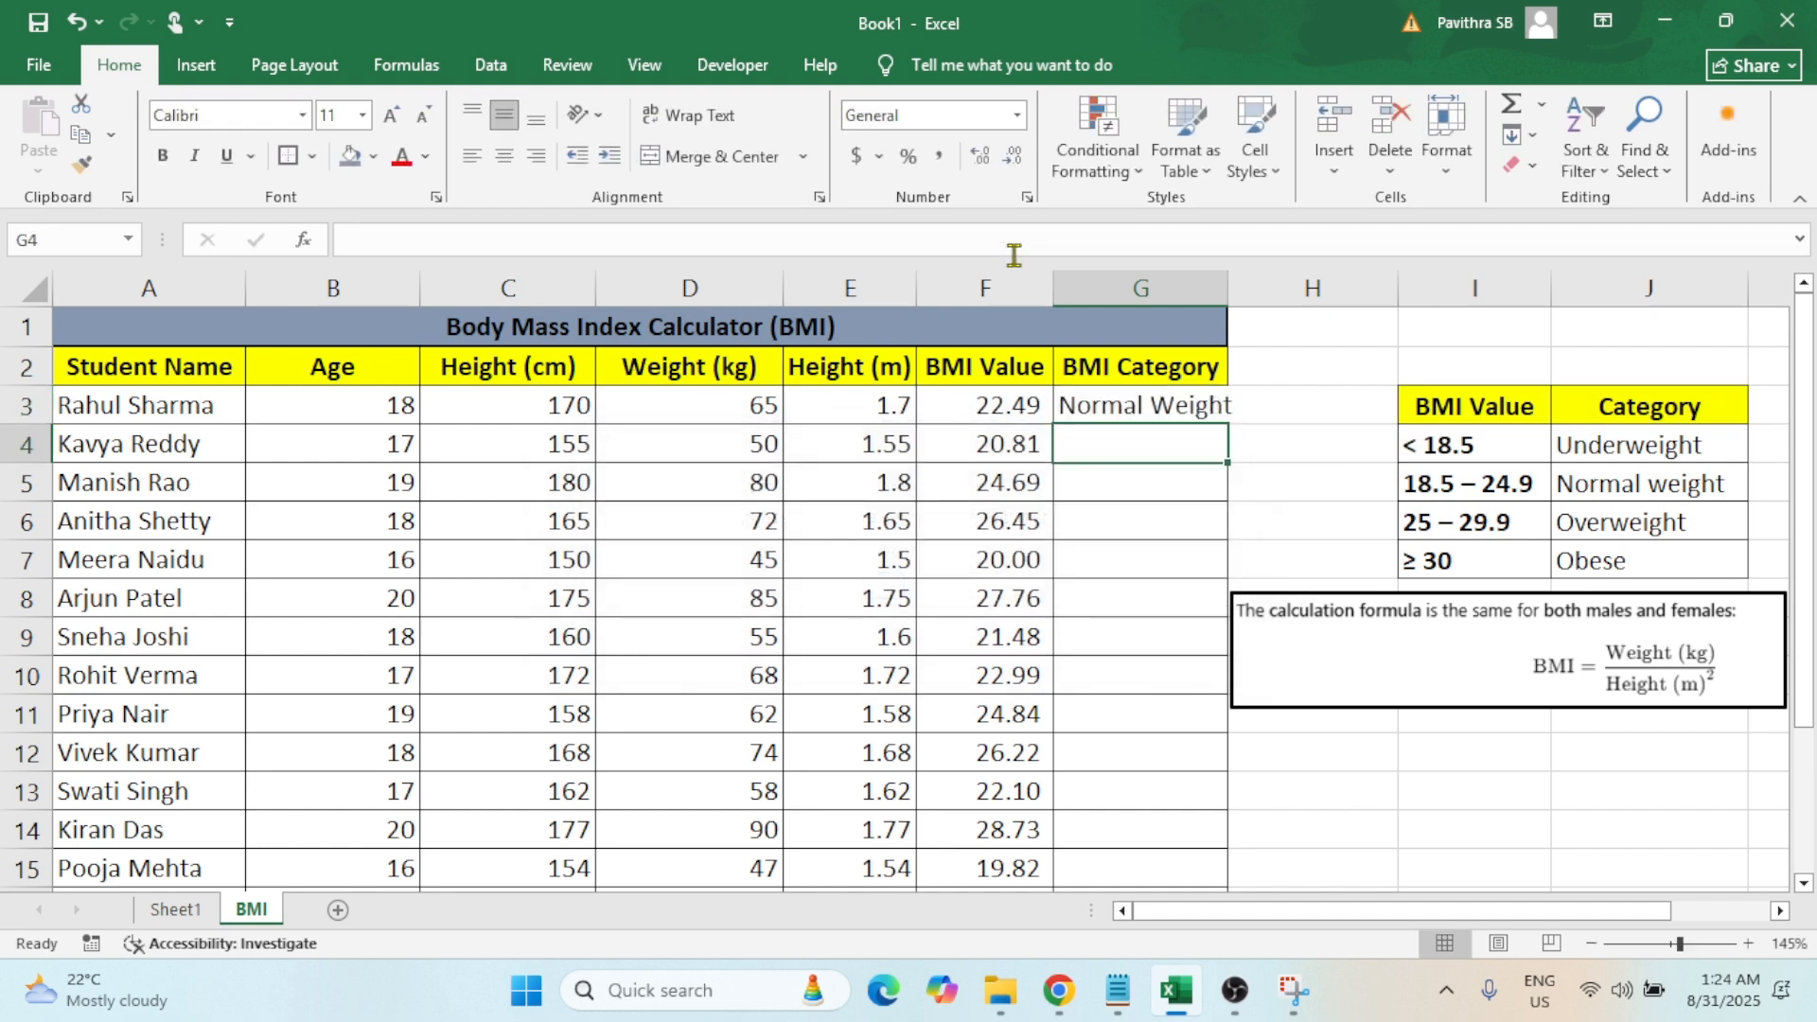
# Fill the G3 category formula down to G17 and widen column G to fit the category names.
pyautogui.click(1166, 409)
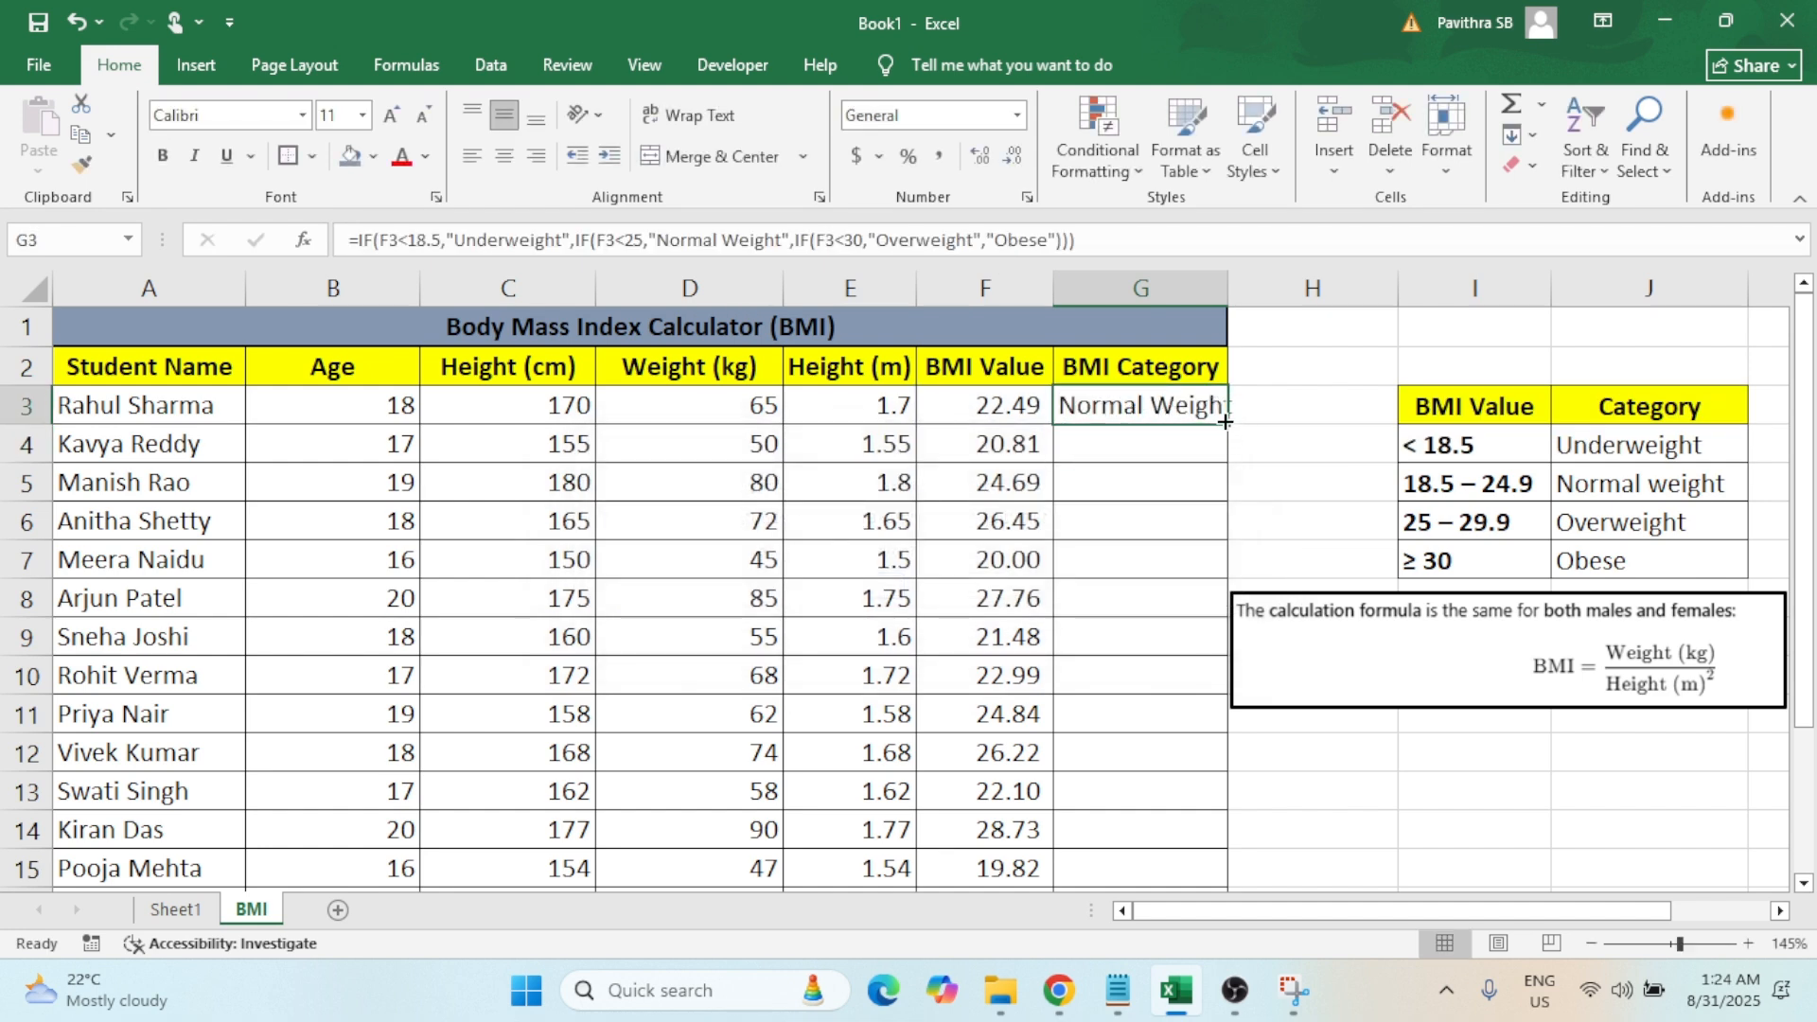
pyautogui.doubleClick(1225, 422)
pyautogui.moveTo(1227, 288); pyautogui.dragTo(1269, 288)
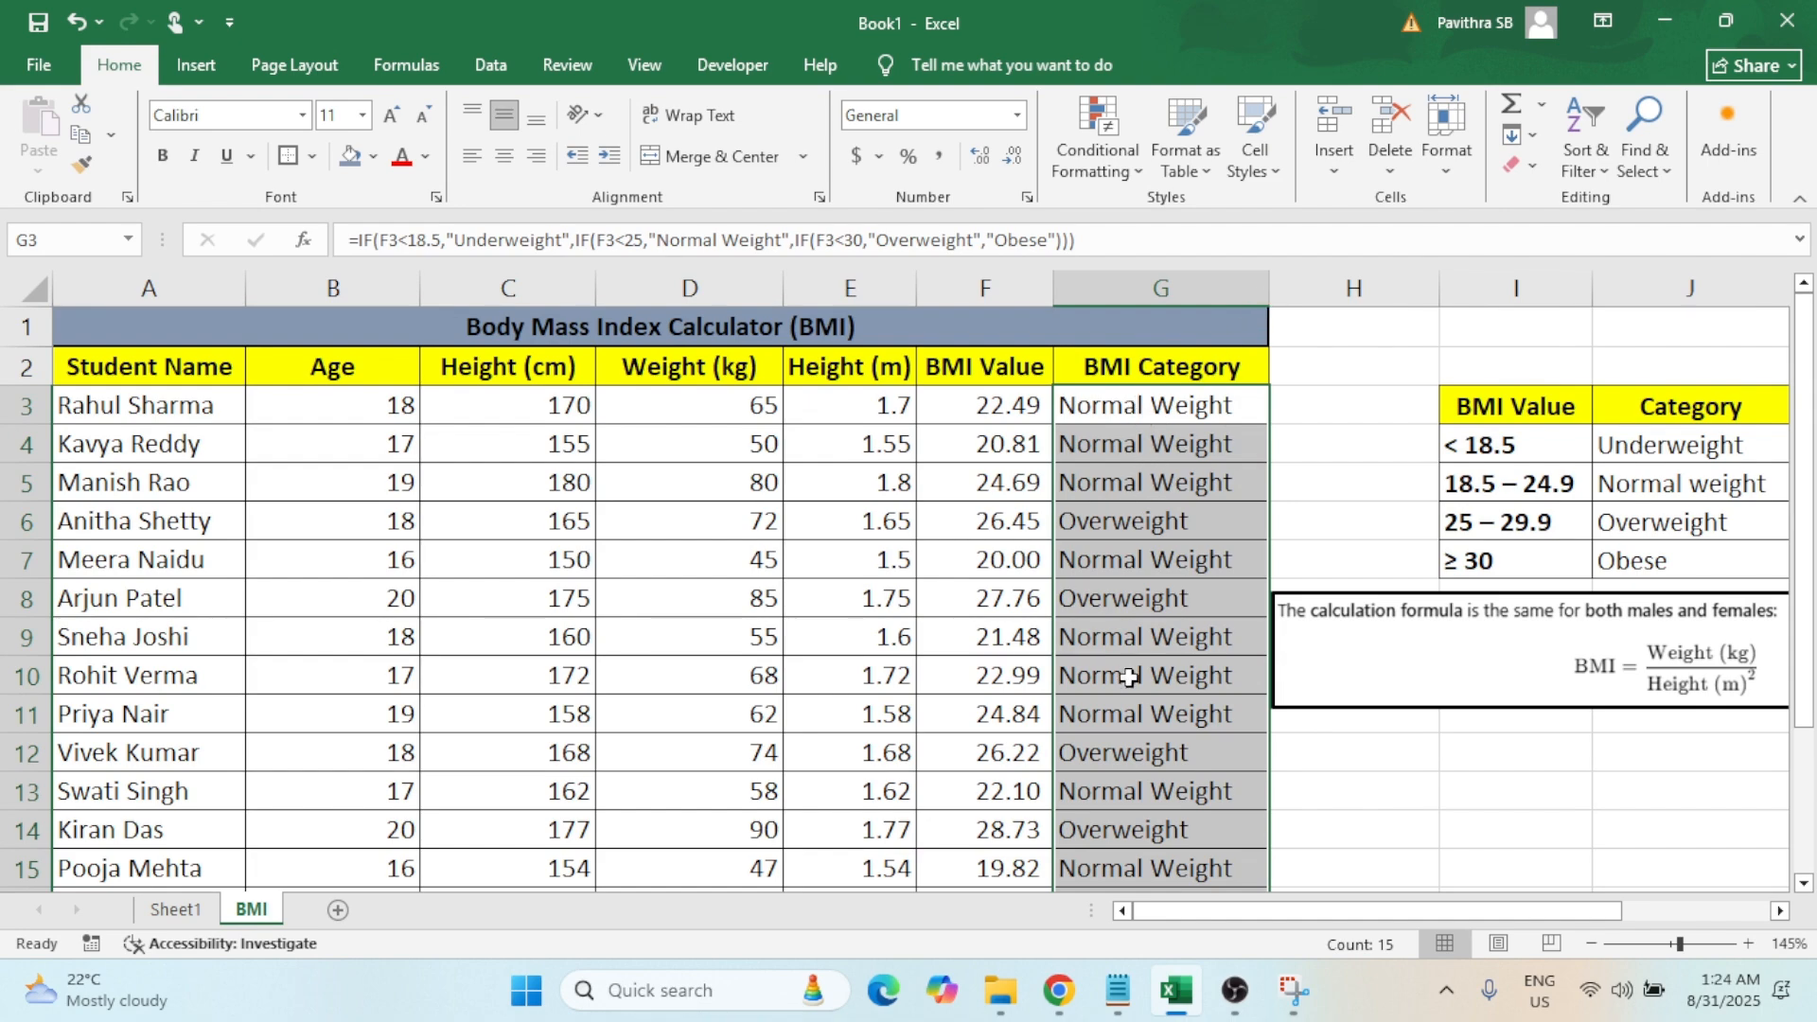
pyautogui.scroll(-2, 1131, 672)
pyautogui.scroll(2, 1148, 729)
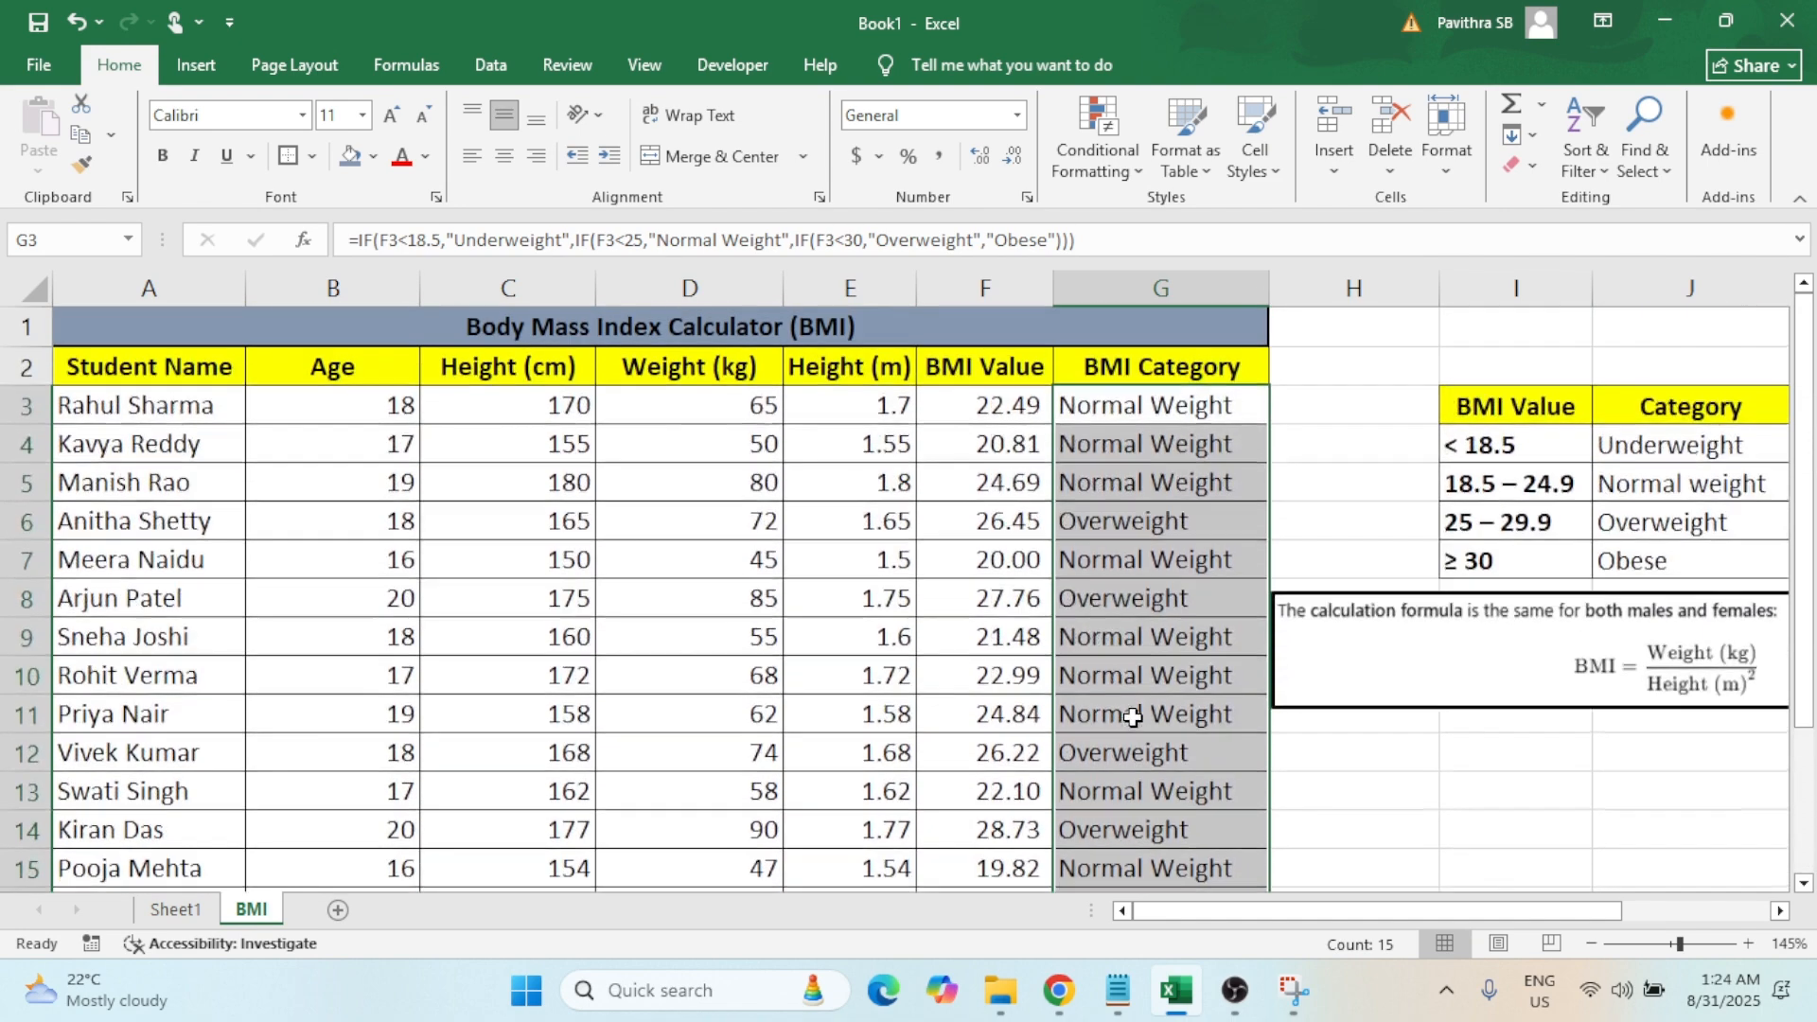
pyautogui.click(1147, 422)
pyautogui.click(1154, 520)
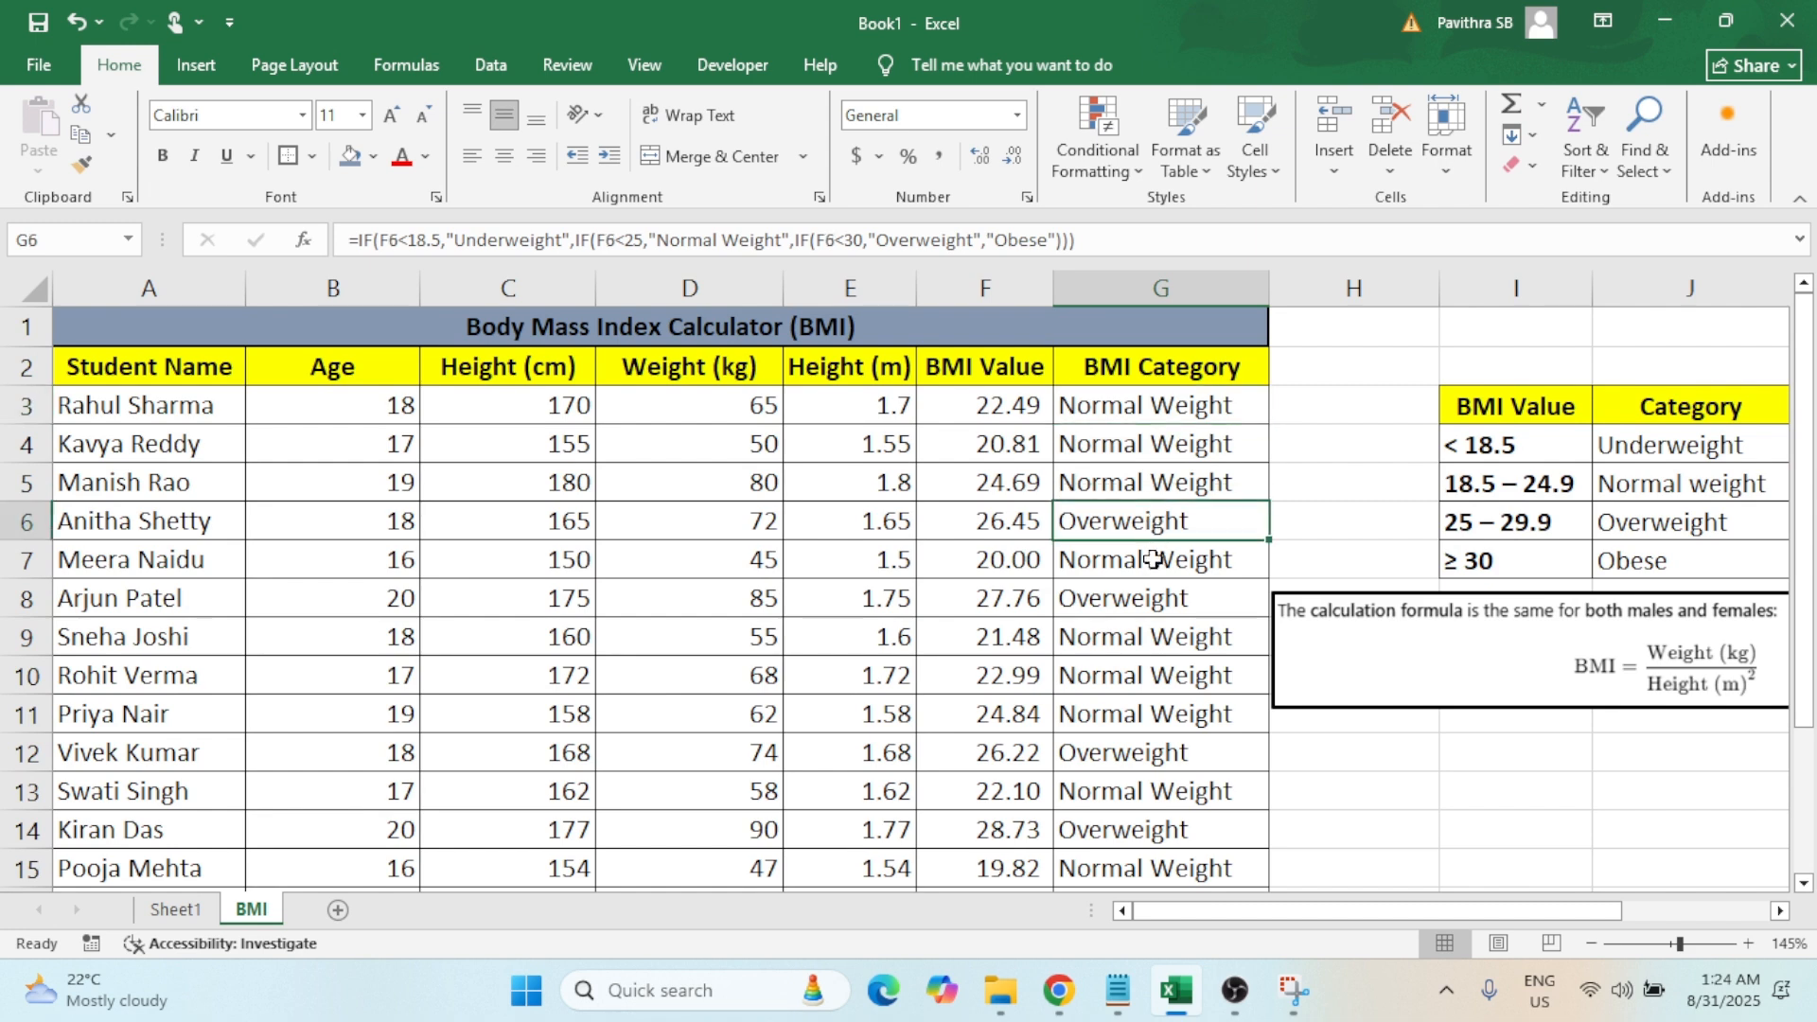
# Copy the word Overweight from the reference table and select the category cells G3:G17.
pyautogui.moveTo(1121, 407); pyautogui.dragTo(1135, 826)
pyautogui.scroll(1, 1145, 823)
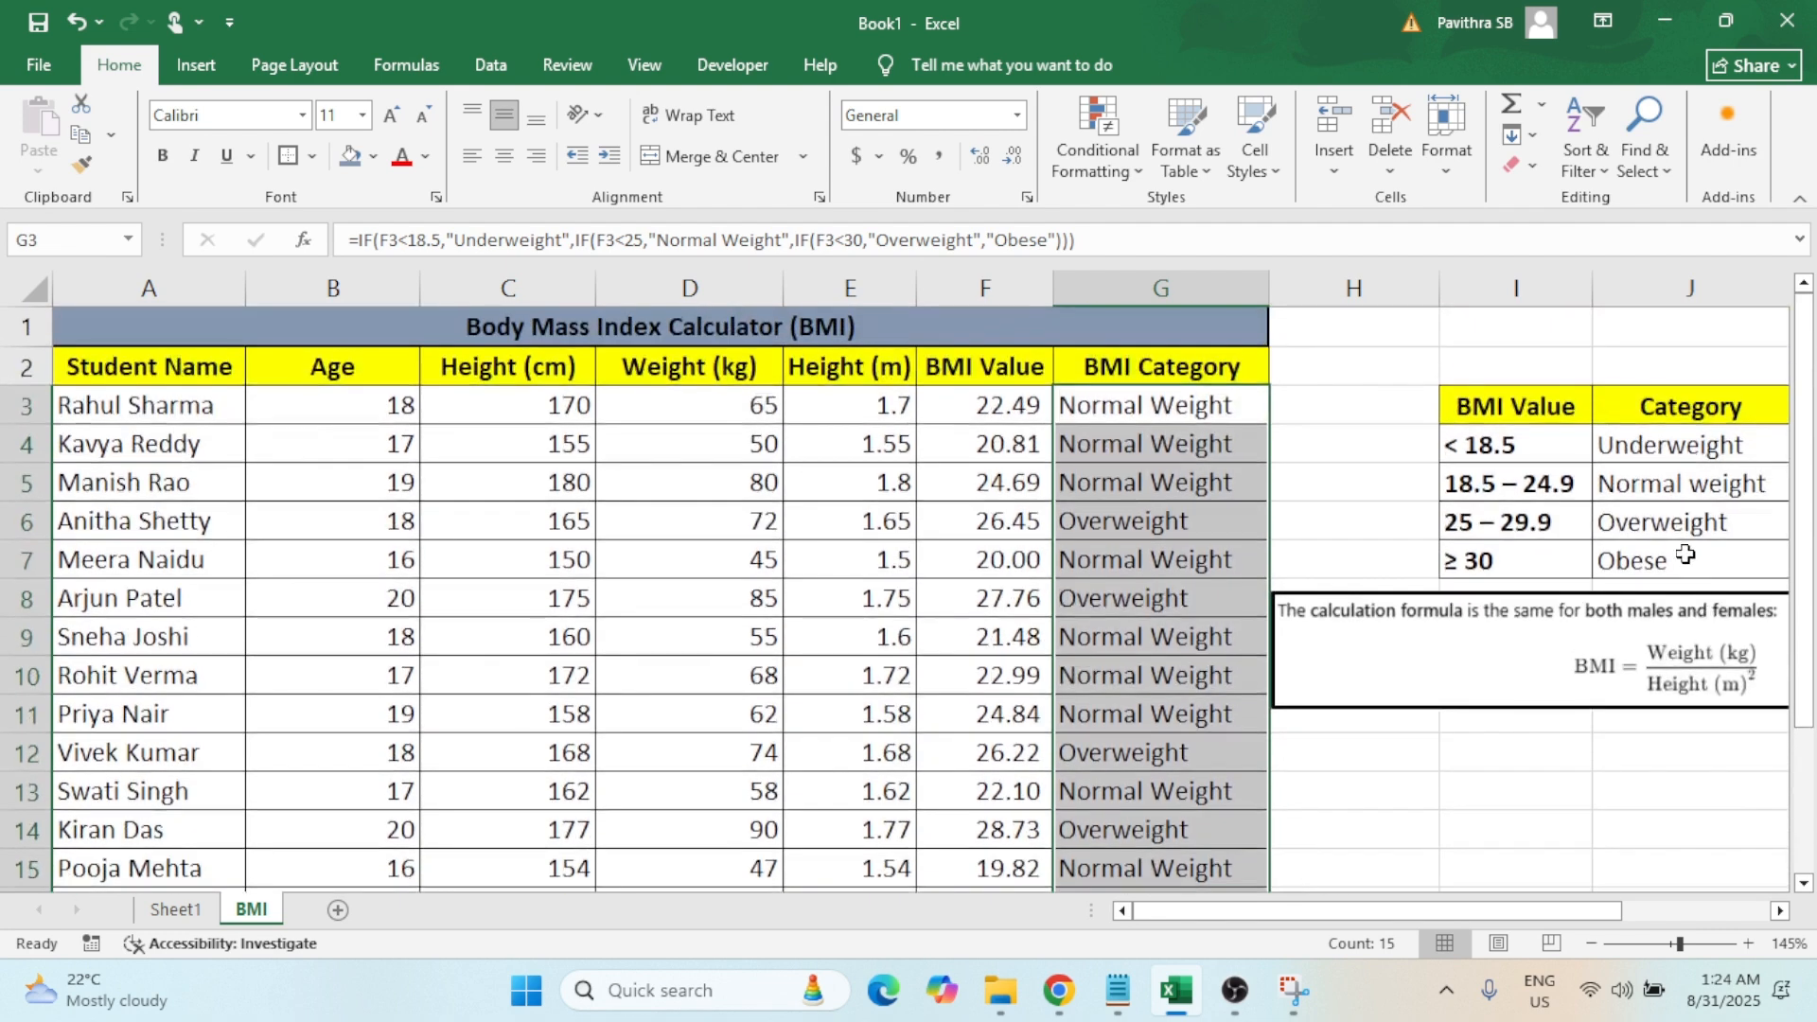
pyautogui.click(1721, 520)
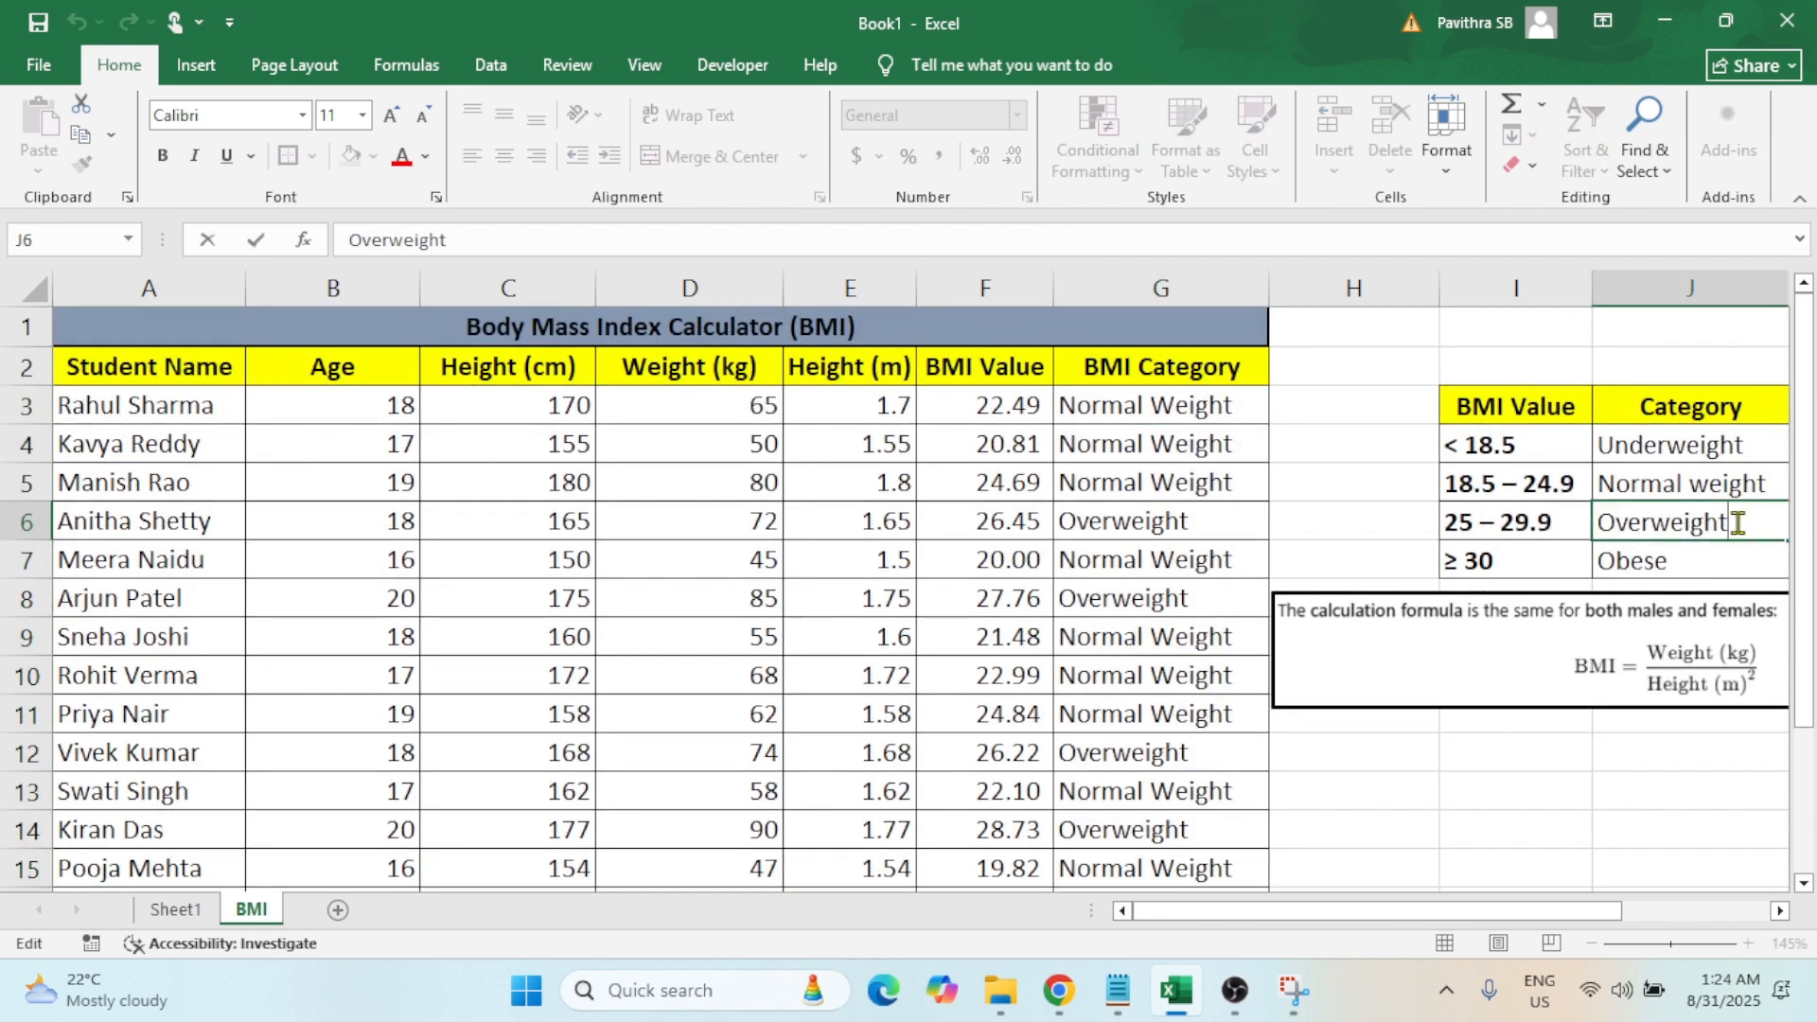
pyautogui.hotkey('ctrl', 'c')
pyautogui.click(1159, 414)
pyautogui.moveTo(1159, 414); pyautogui.dragTo(1088, 750)
pyautogui.scroll(2, 1083, 749)
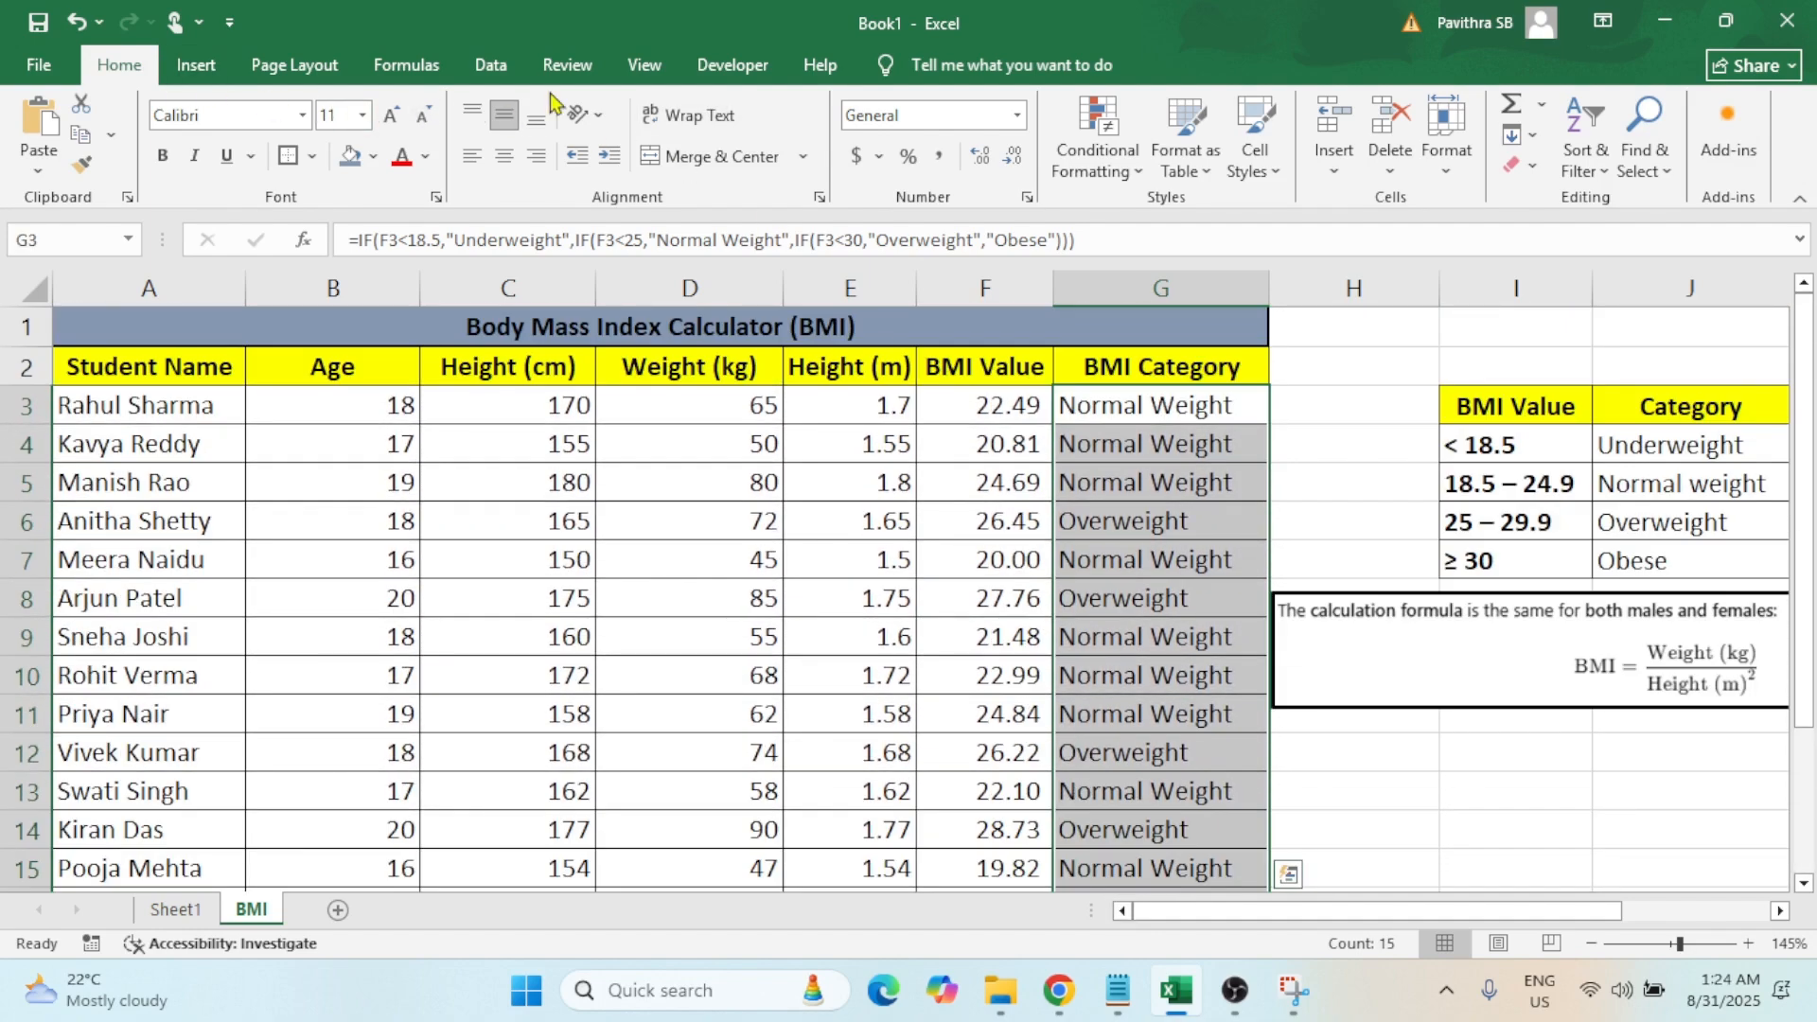
# Create a conditional formatting rule for cells whose specific text contains Overweight.
pyautogui.click(1098, 156)
pyautogui.click(1126, 455)
pyautogui.moveTo(1083, 246); pyautogui.dragTo(460, 255)
pyautogui.click(454, 352)
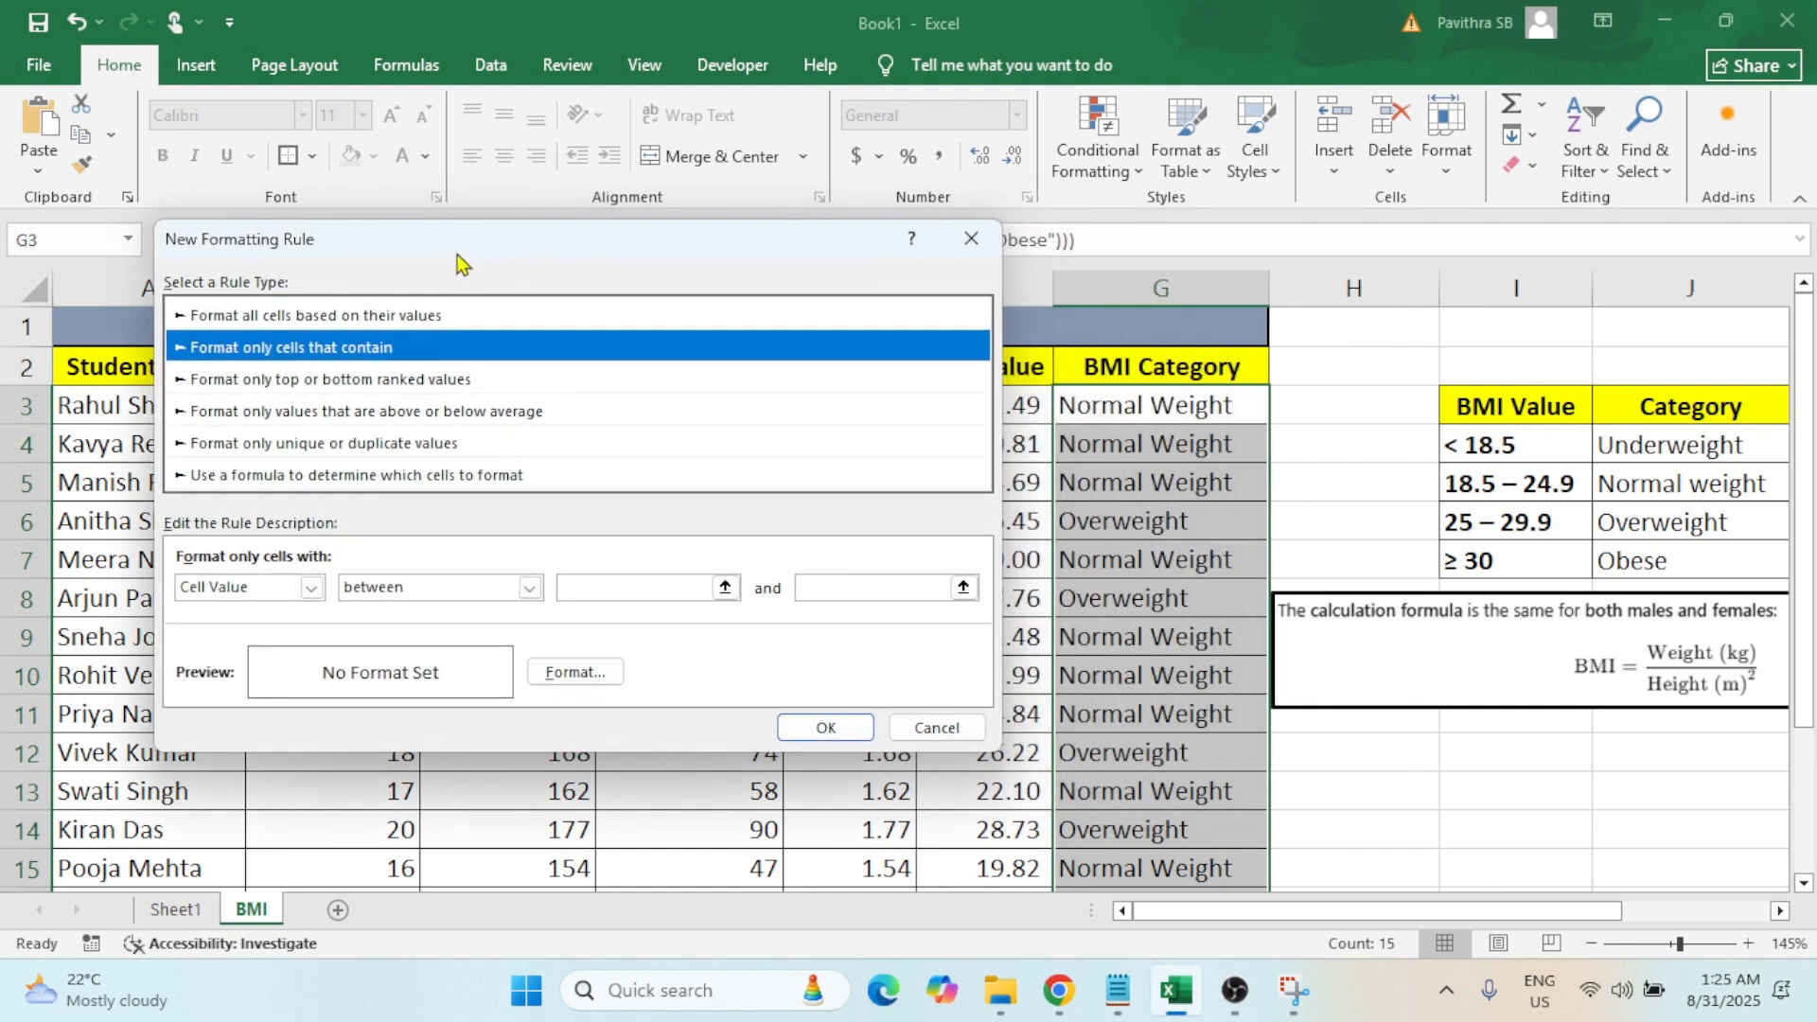
pyautogui.click(312, 587)
pyautogui.click(274, 629)
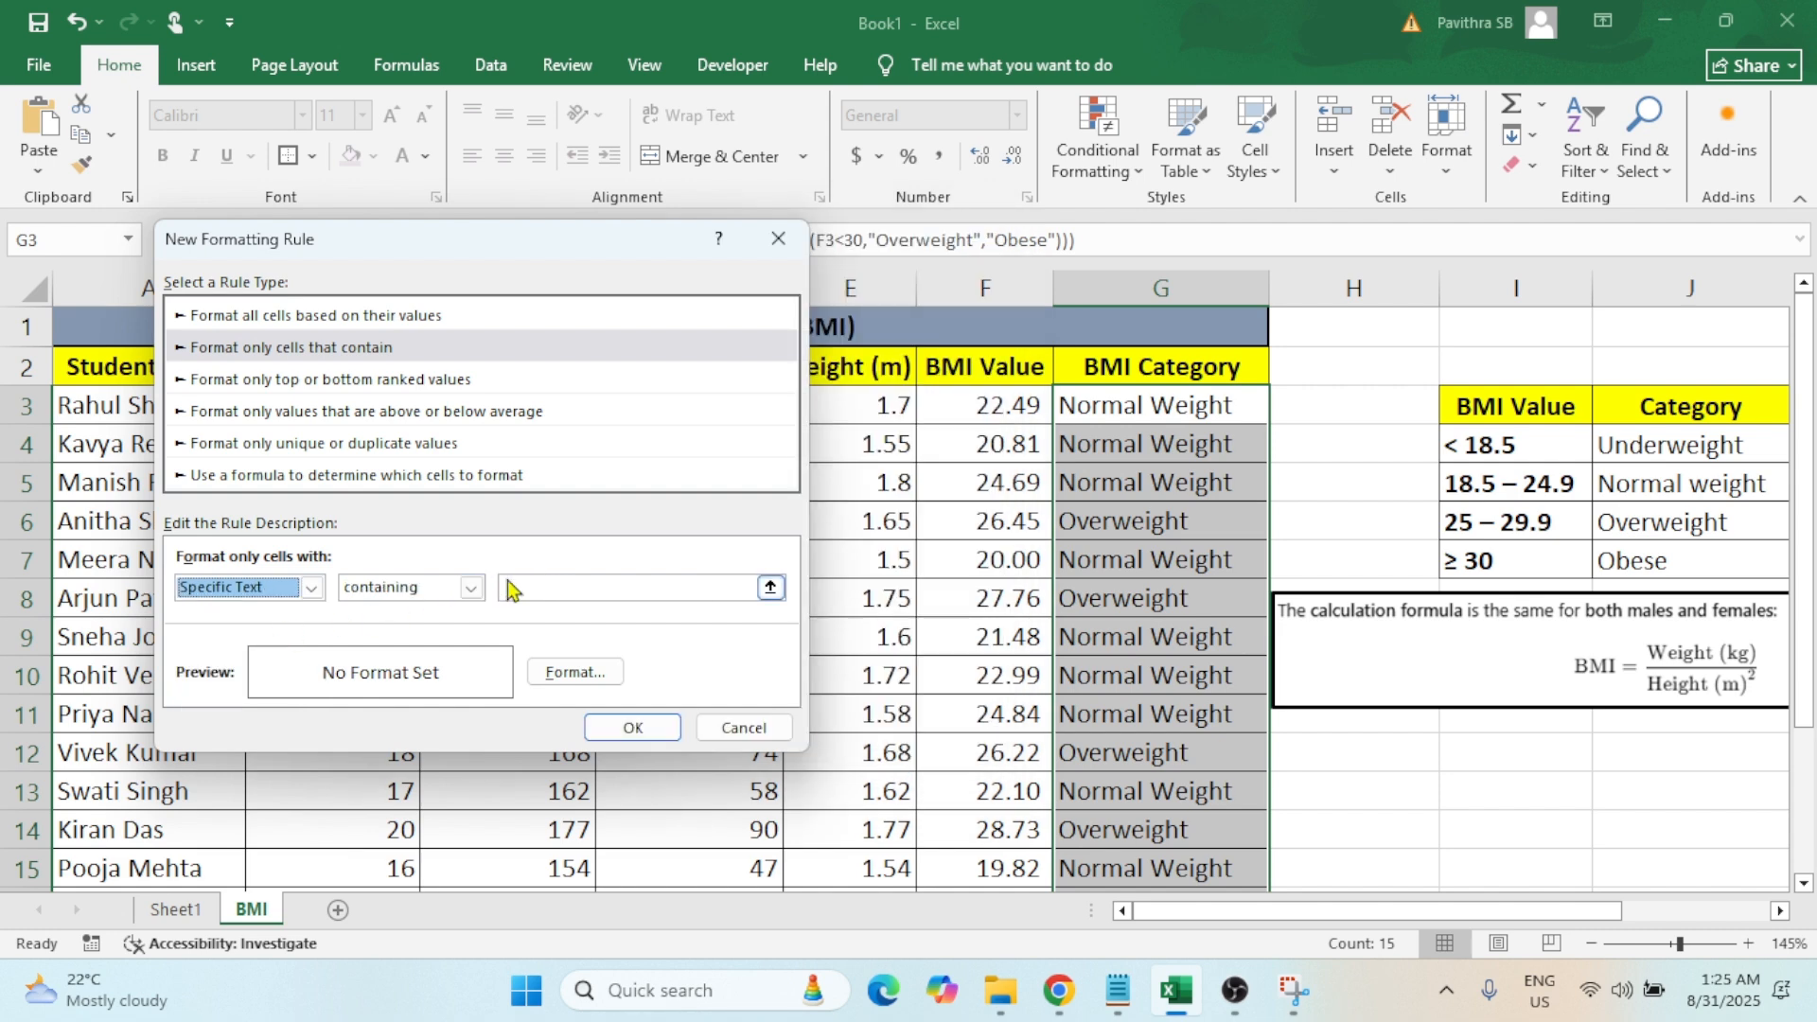
pyautogui.click(564, 590)
pyautogui.write('Overweight')
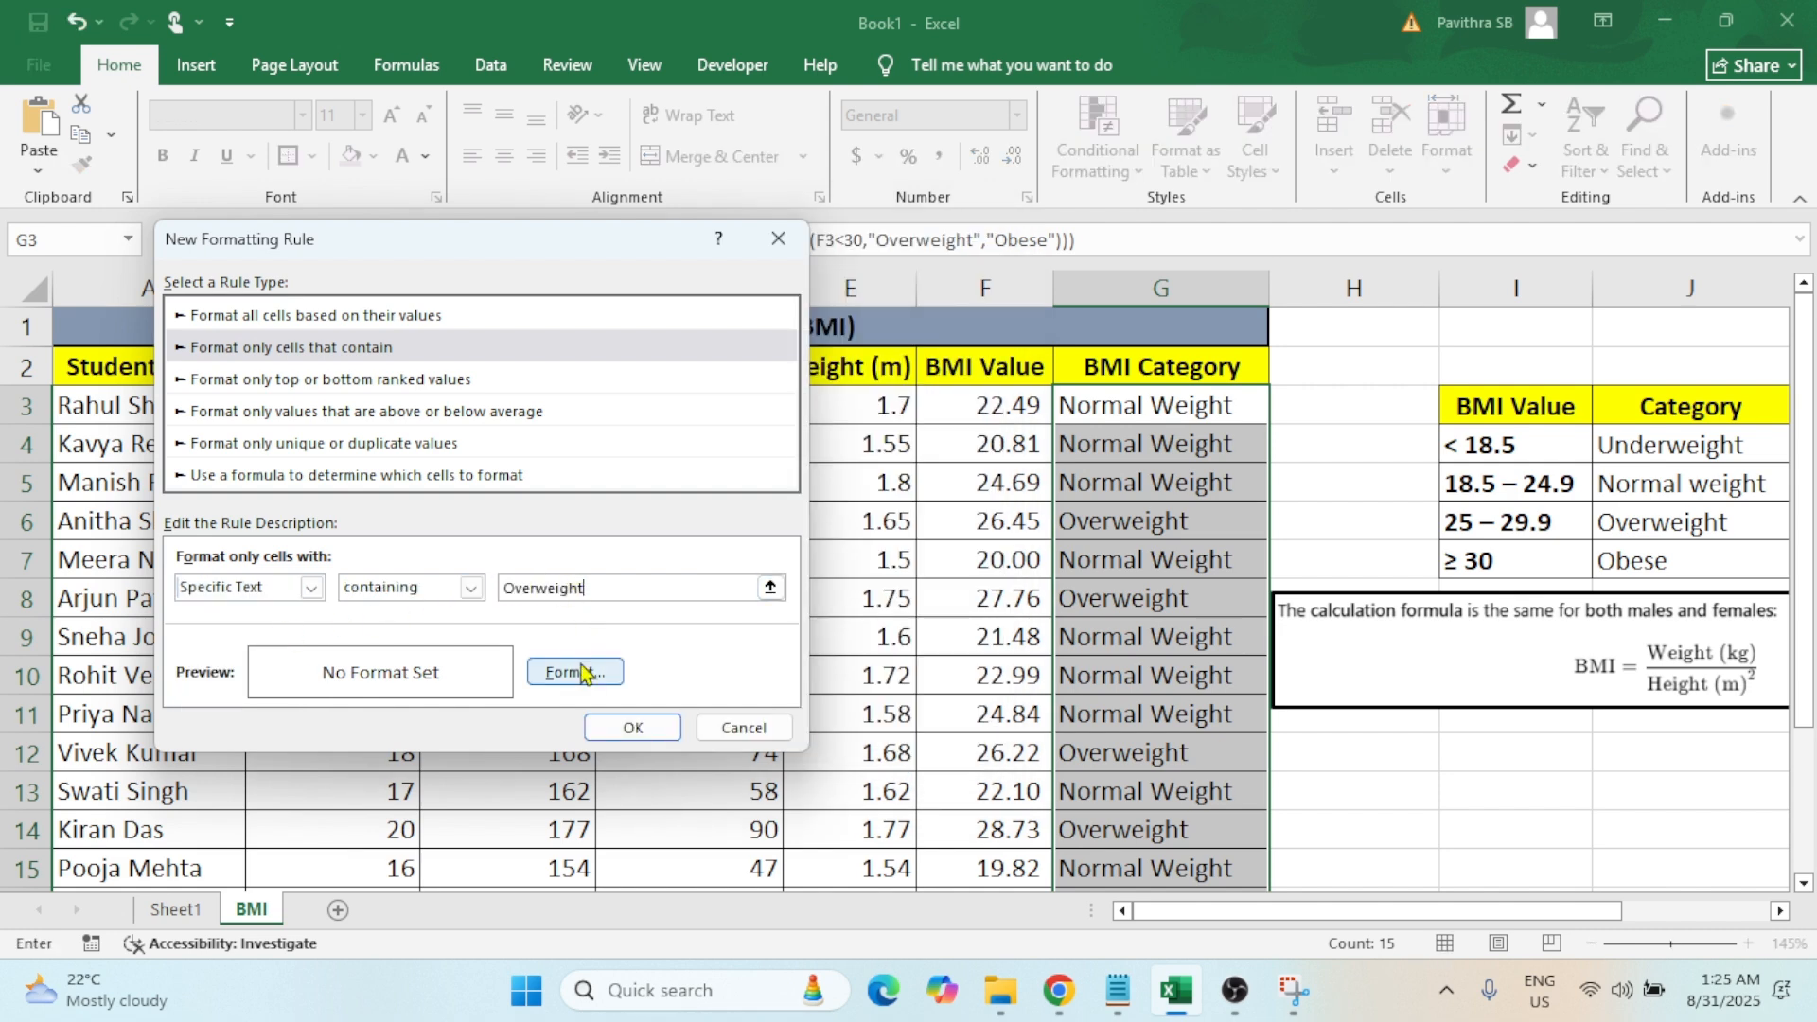
# Give the Overweight rule an orange fill and apply it to the selected category cells.
pyautogui.click(575, 672)
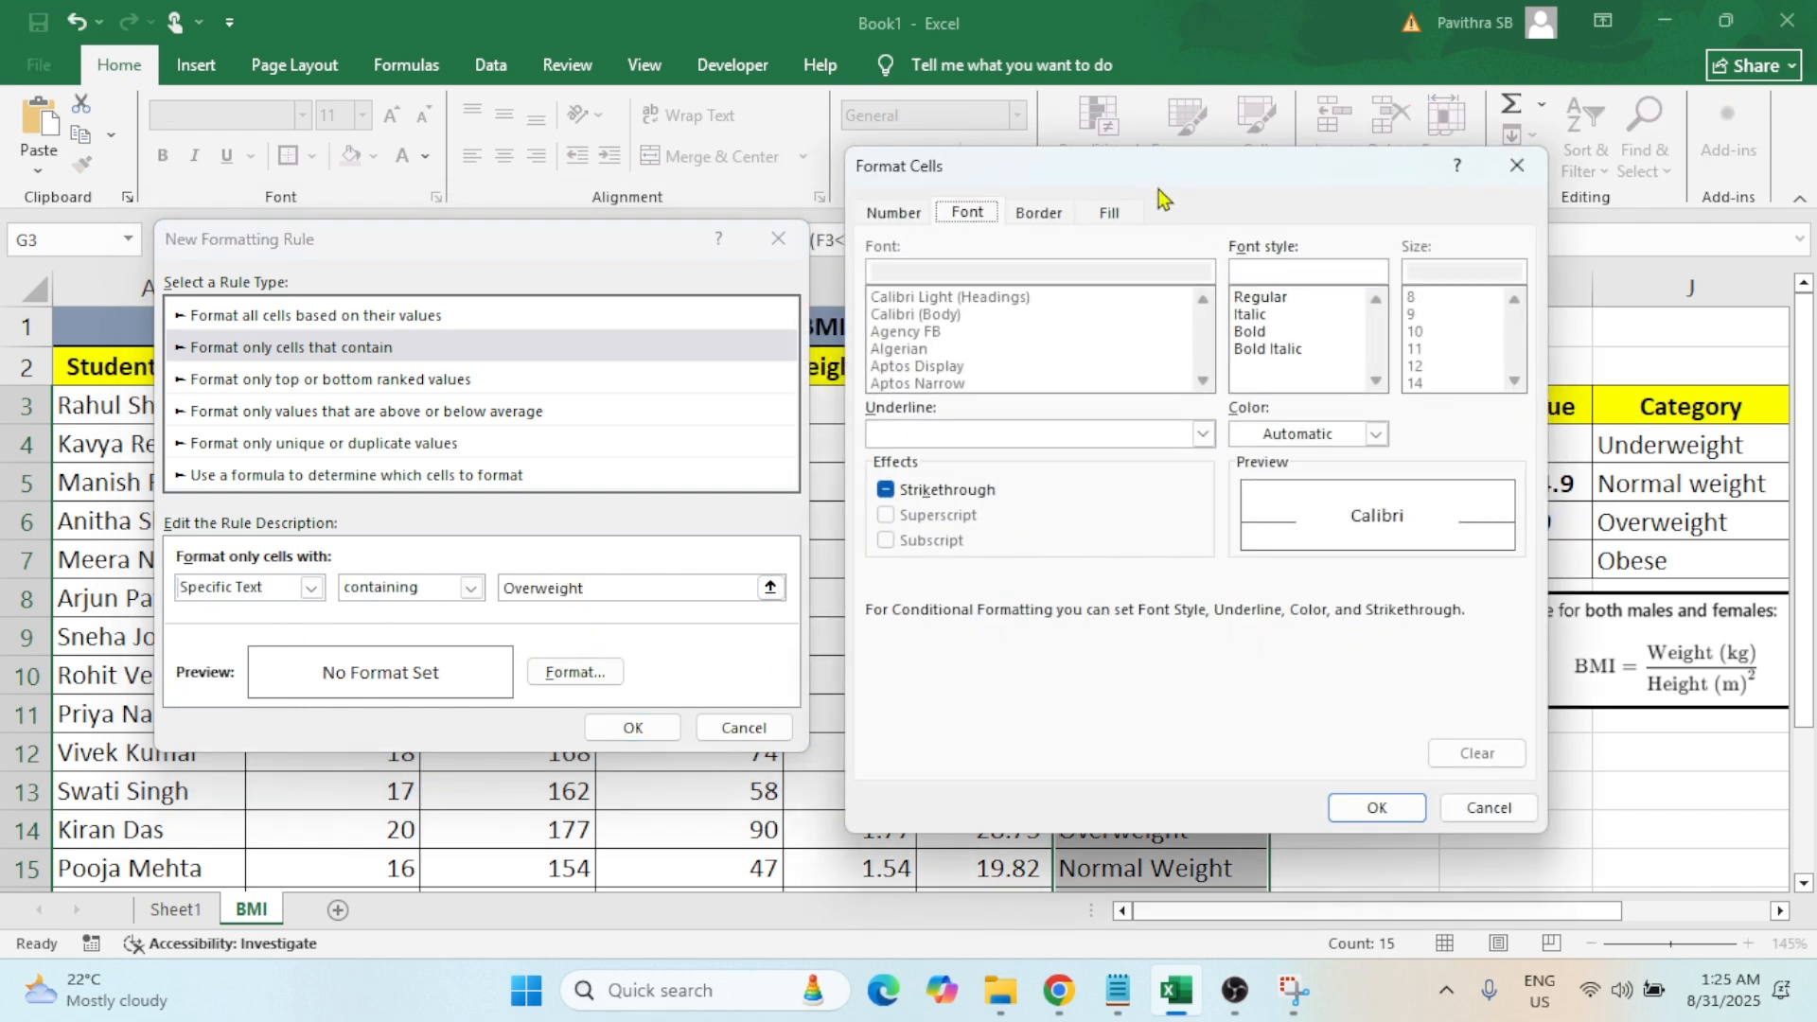
pyautogui.click(1037, 212)
pyautogui.moveTo(1121, 162); pyautogui.dragTo(1021, 170)
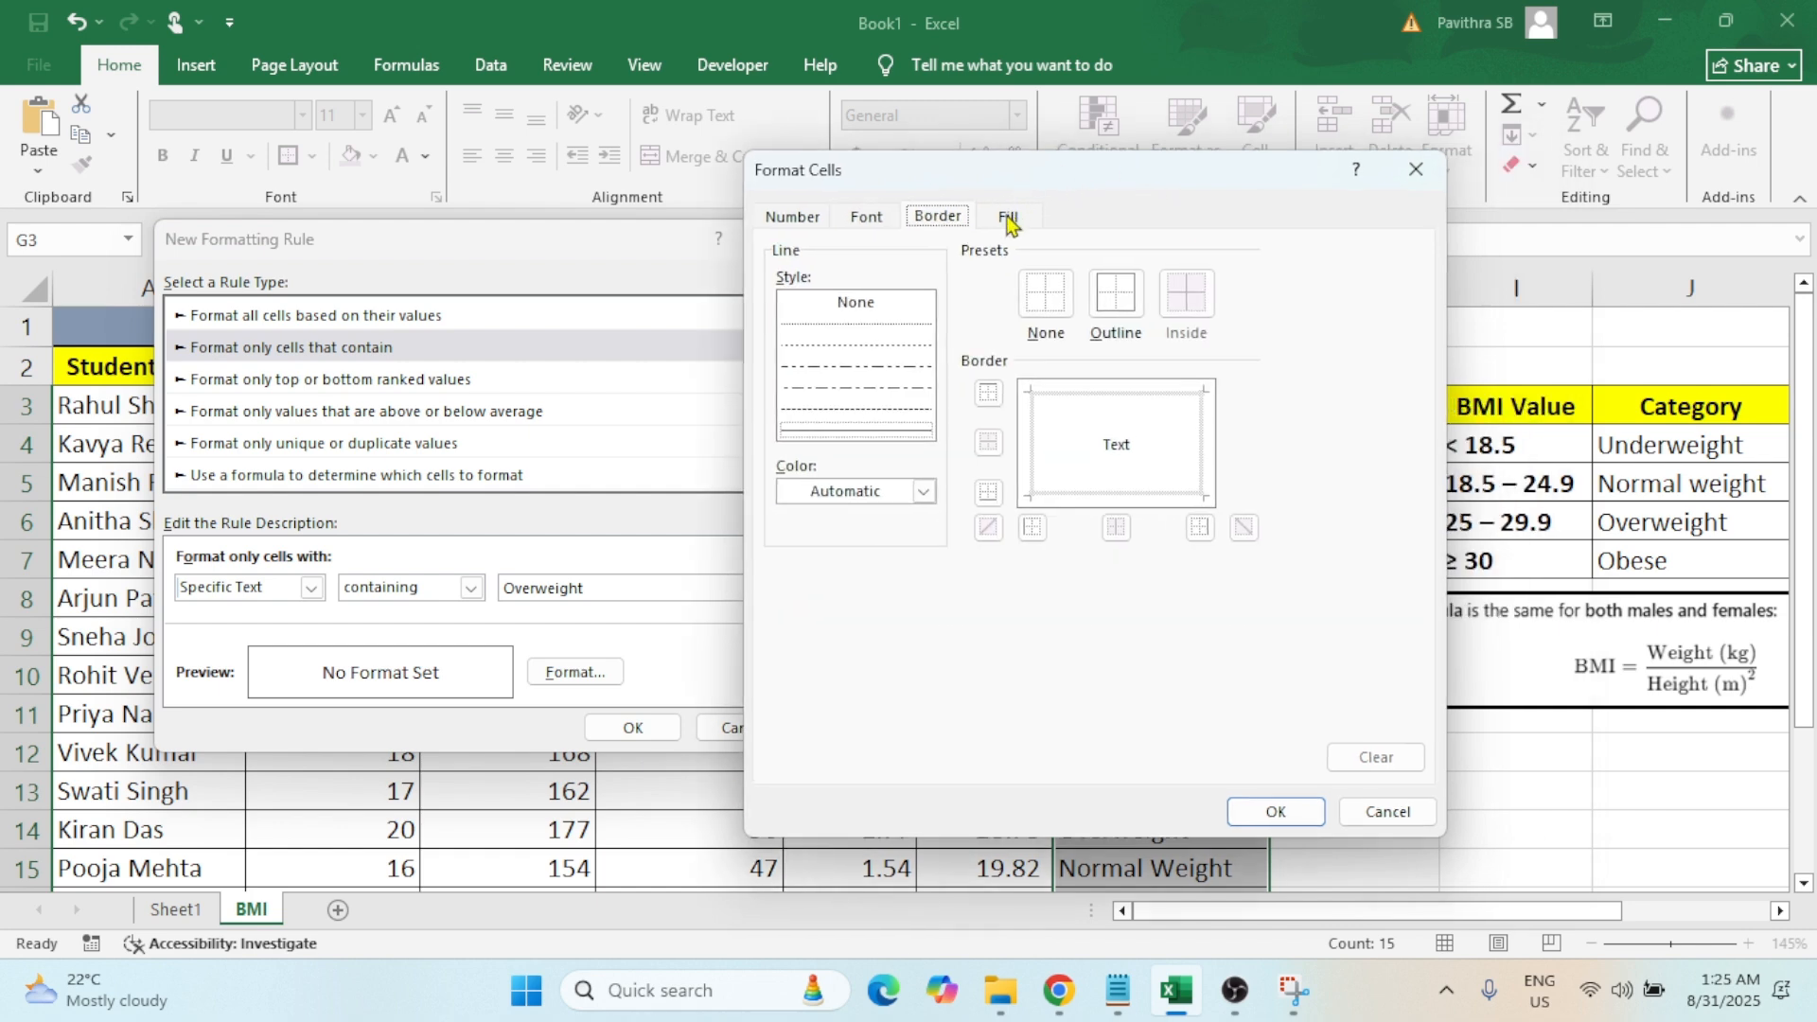
pyautogui.click(1009, 215)
pyautogui.click(837, 478)
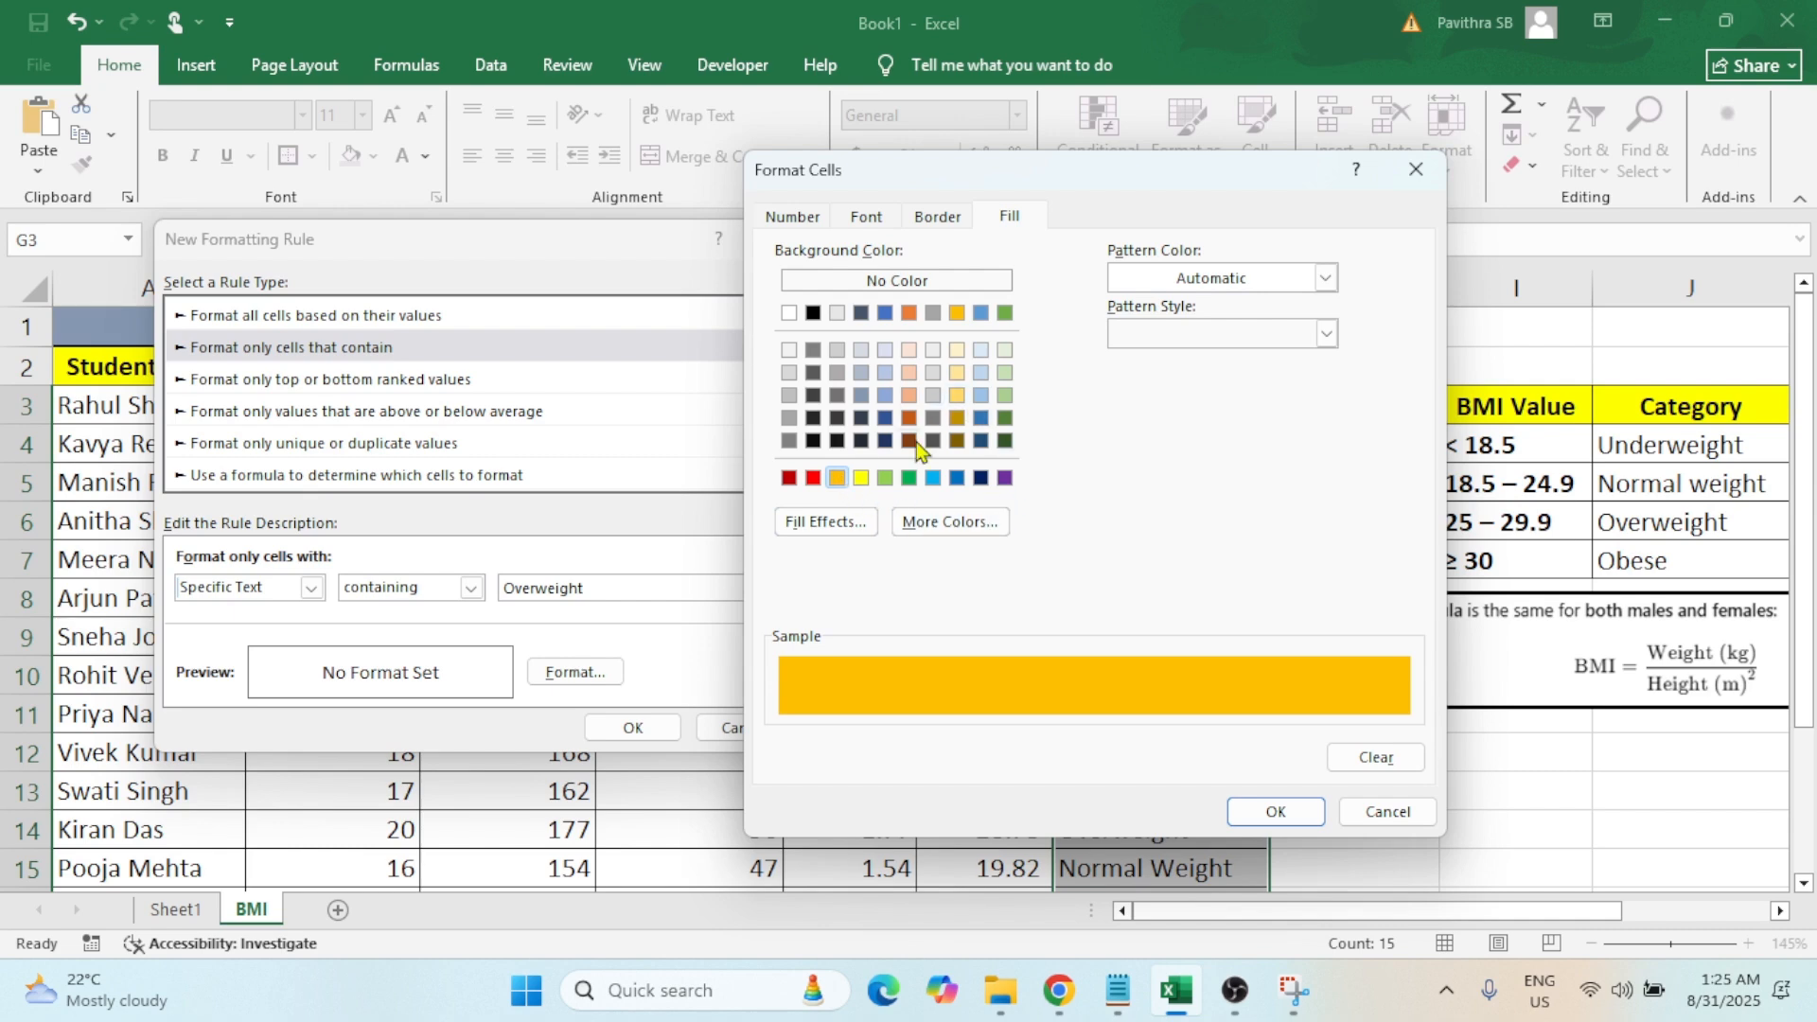
pyautogui.click(1273, 811)
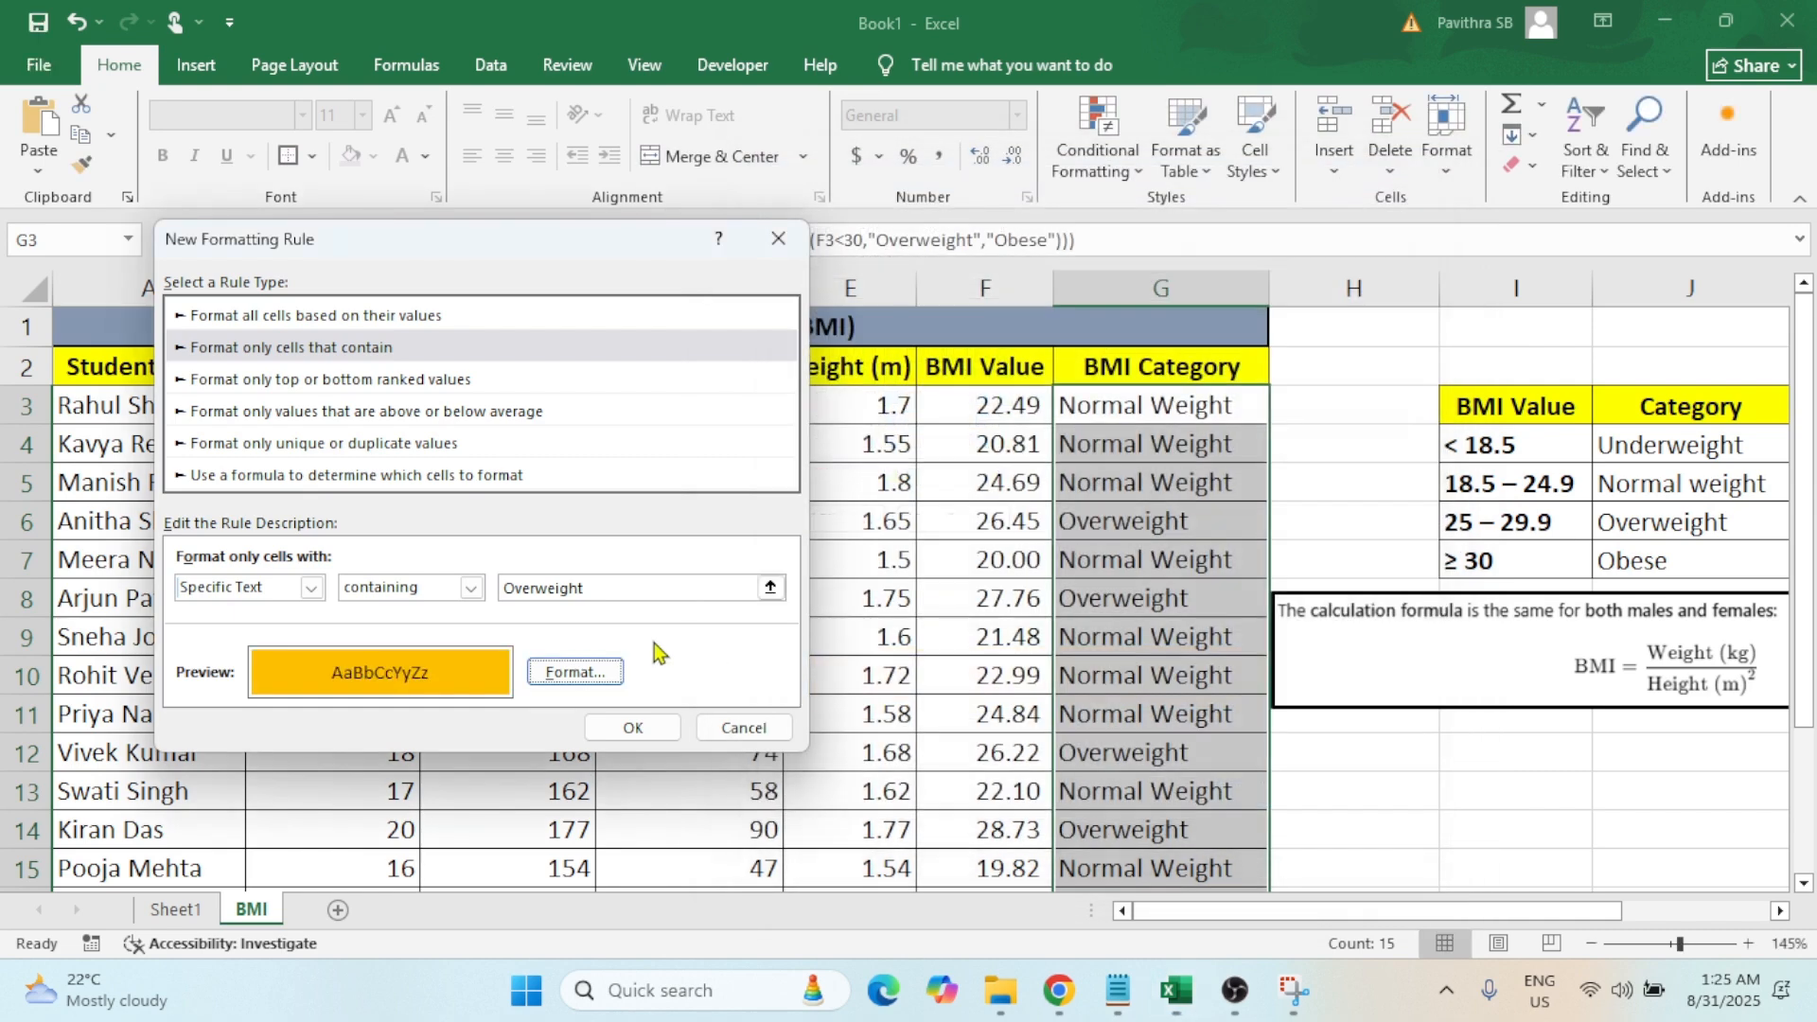
pyautogui.click(616, 728)
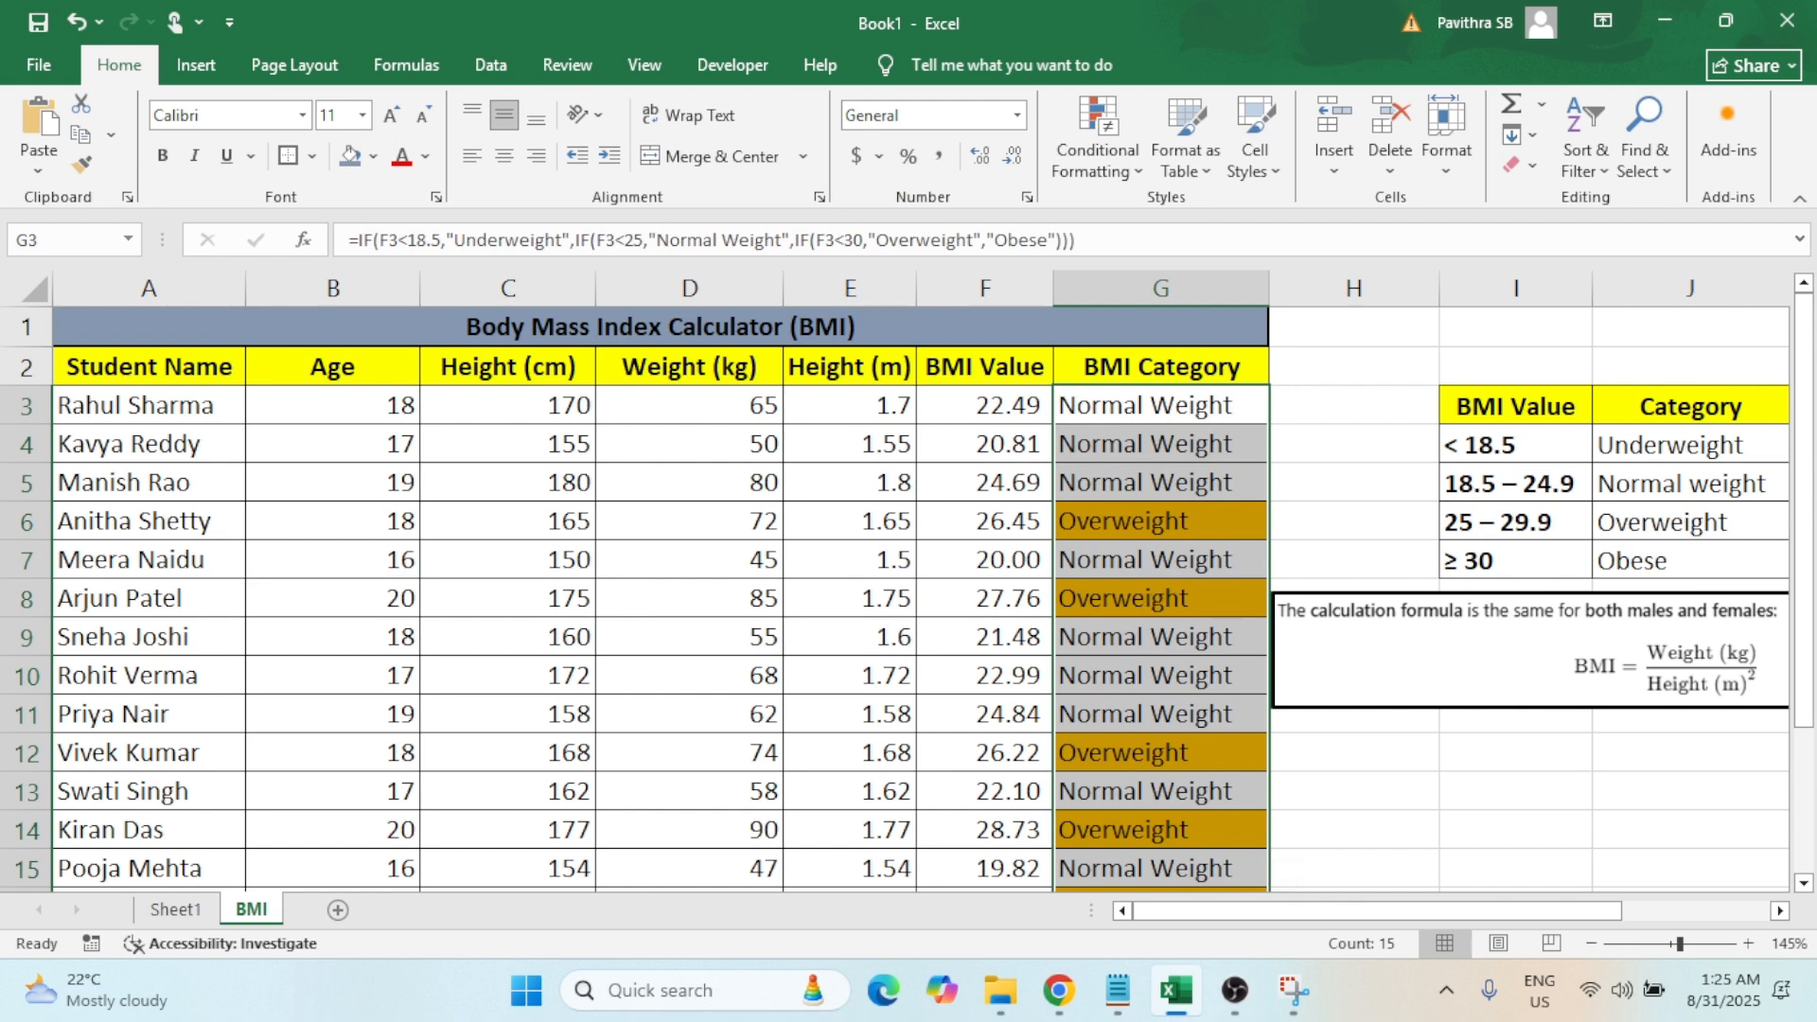
# Copy the word Obese from the reference table and select the category cells G3:G17 for another rule.
pyautogui.click(1682, 564)
pyautogui.doubleClick(1675, 561)
pyautogui.moveTo(1674, 562); pyautogui.dragTo(1546, 561)
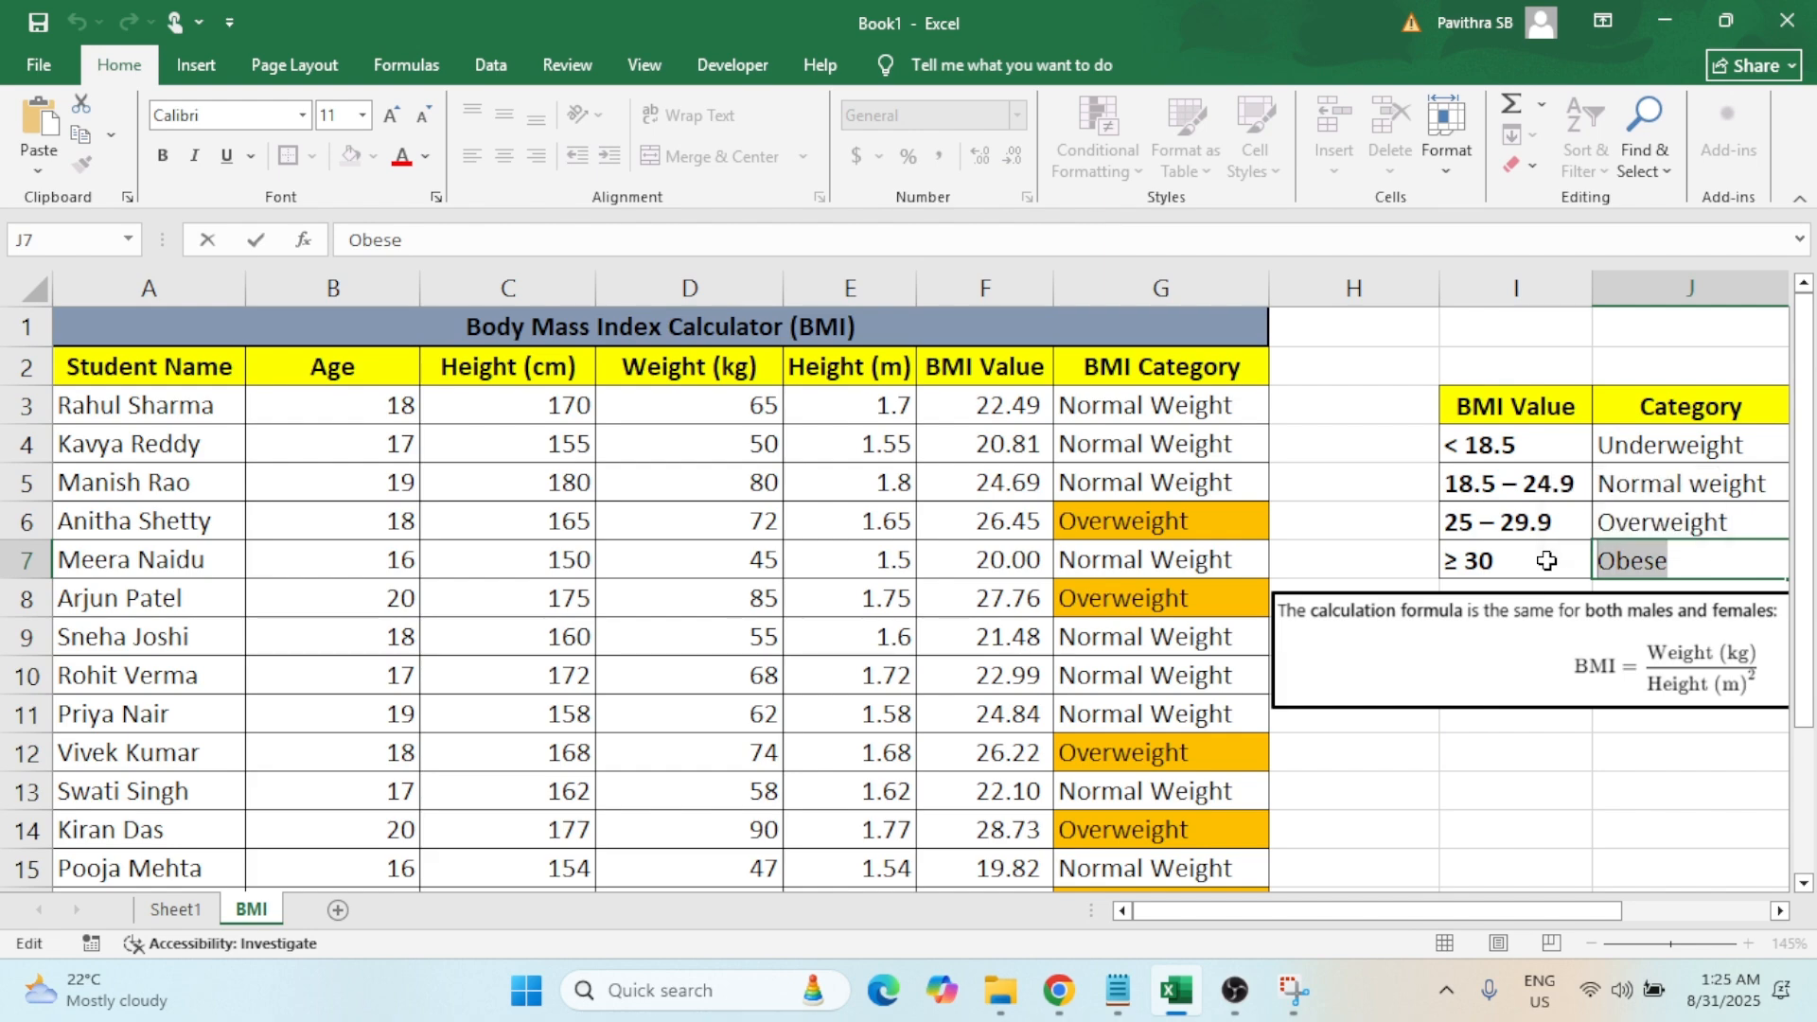
pyautogui.press('Escape')
pyautogui.click(1189, 406)
pyautogui.hotkey('ctrl', 'shift', 'Down')
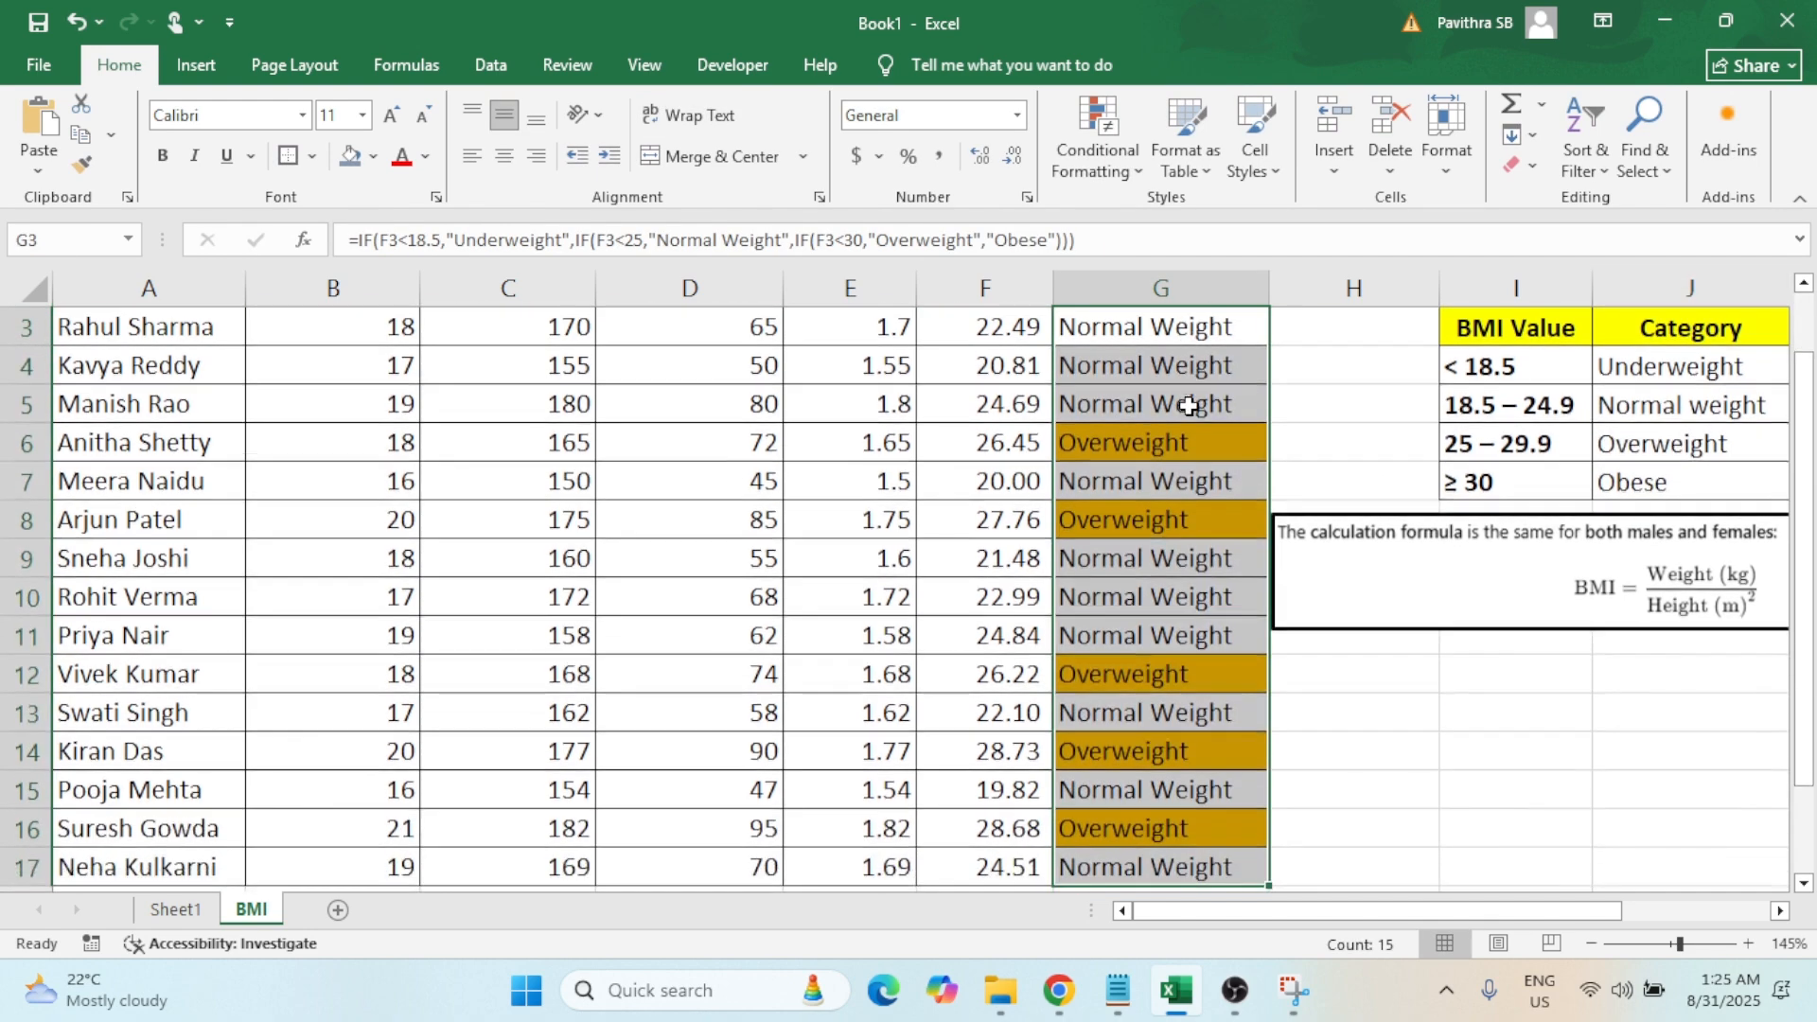
pyautogui.scroll(1, 1183, 479)
# Create a conditional formatting rule for cells whose specific text contains Obese.
pyautogui.click(1109, 168)
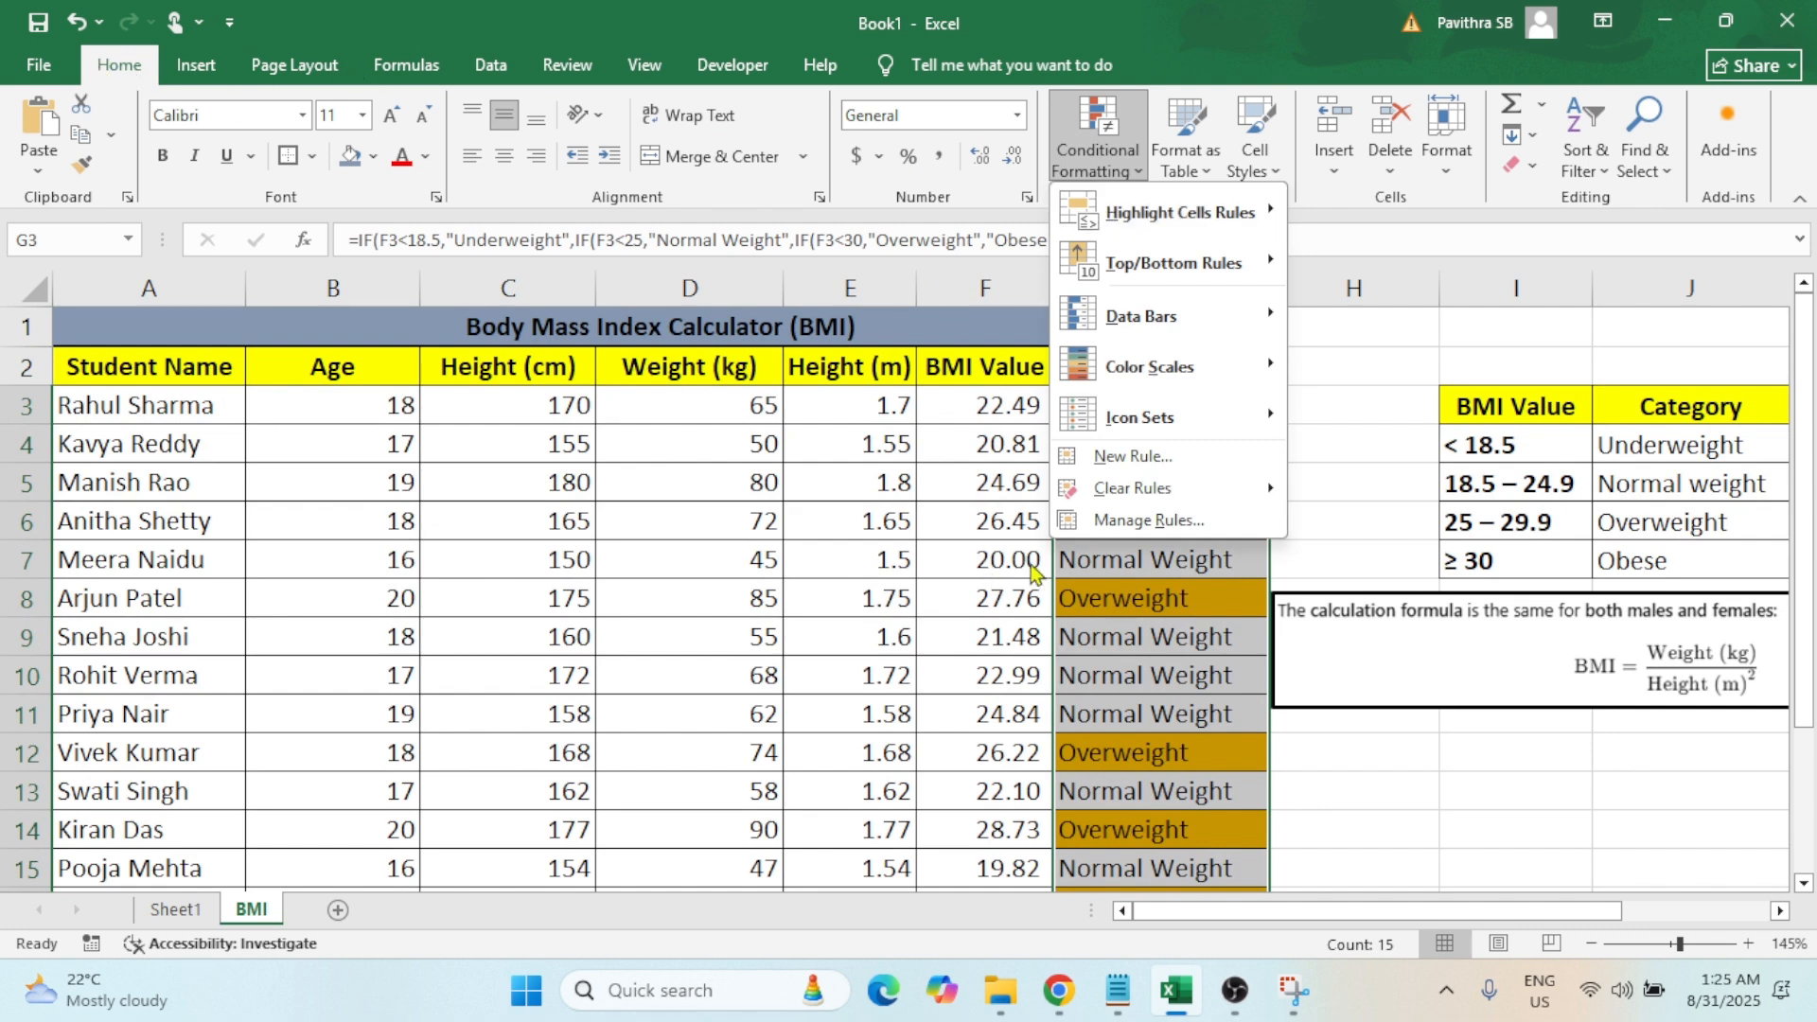
pyautogui.click(1131, 456)
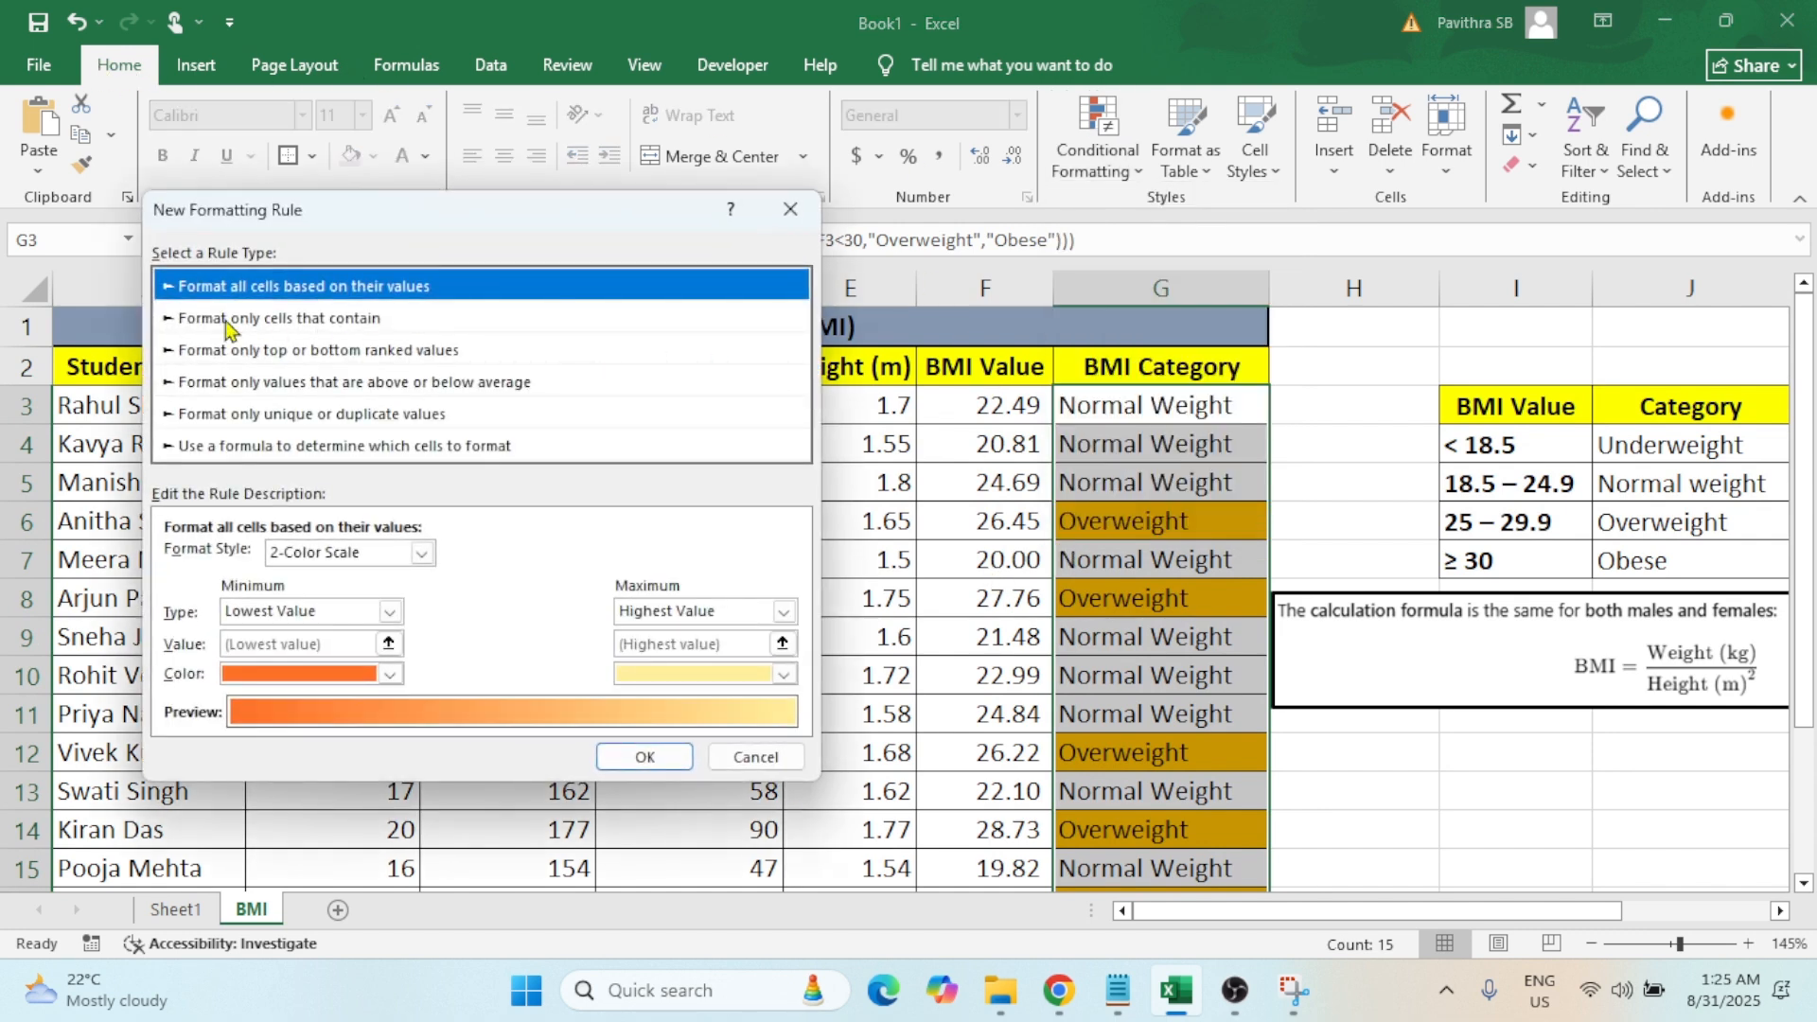
pyautogui.click(256, 322)
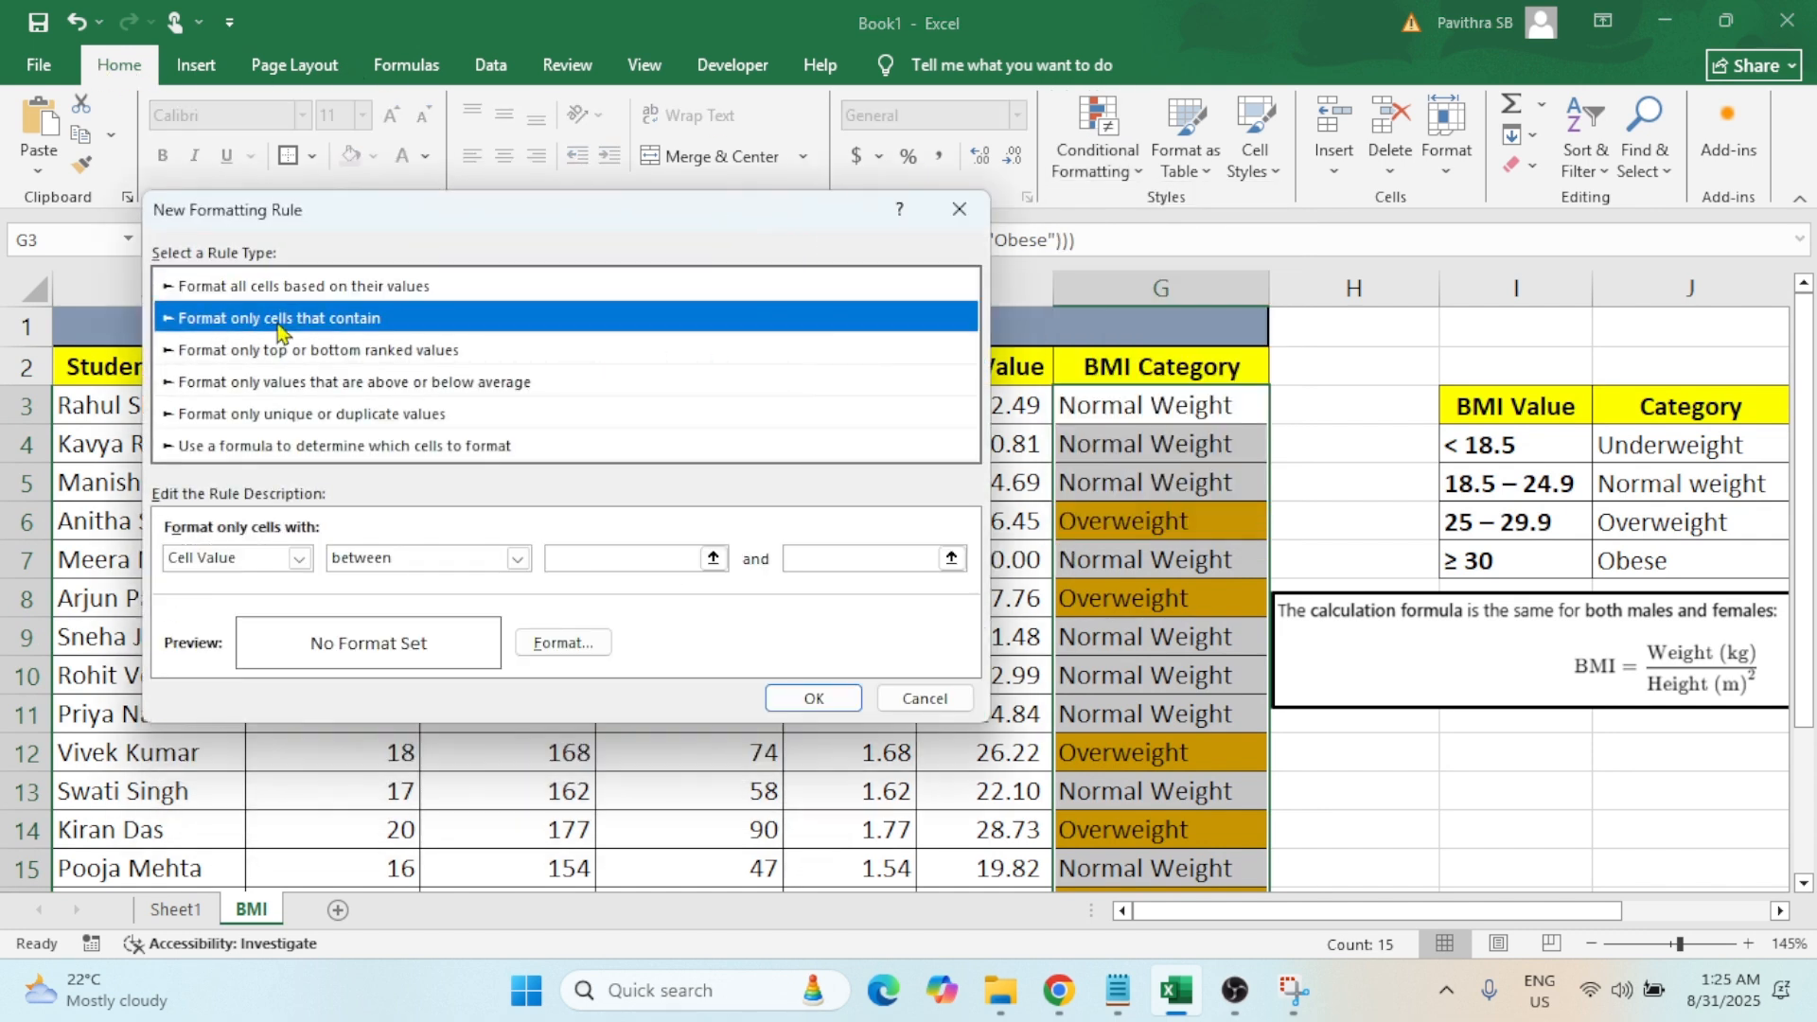
pyautogui.click(302, 564)
pyautogui.click(237, 598)
pyautogui.click(551, 558)
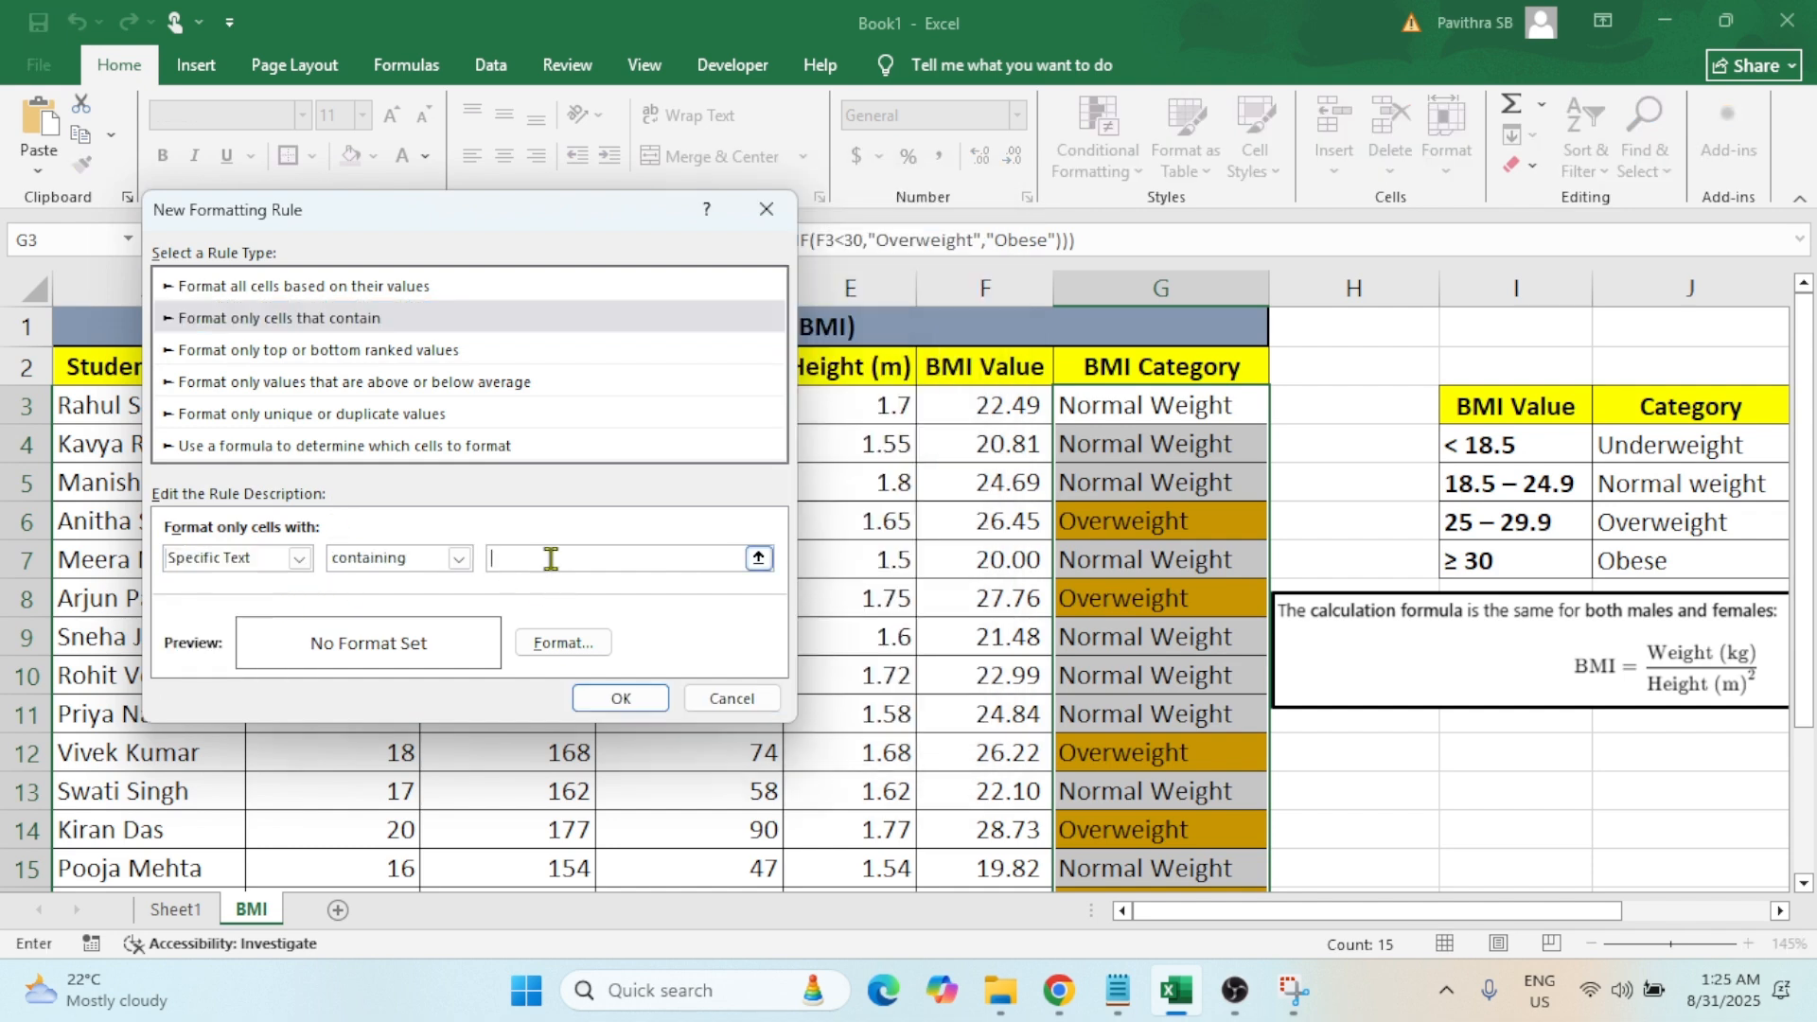
pyautogui.write('Obese')
# Give the Obese rule a red fill, apply it and look through the category column.
pyautogui.click(560, 649)
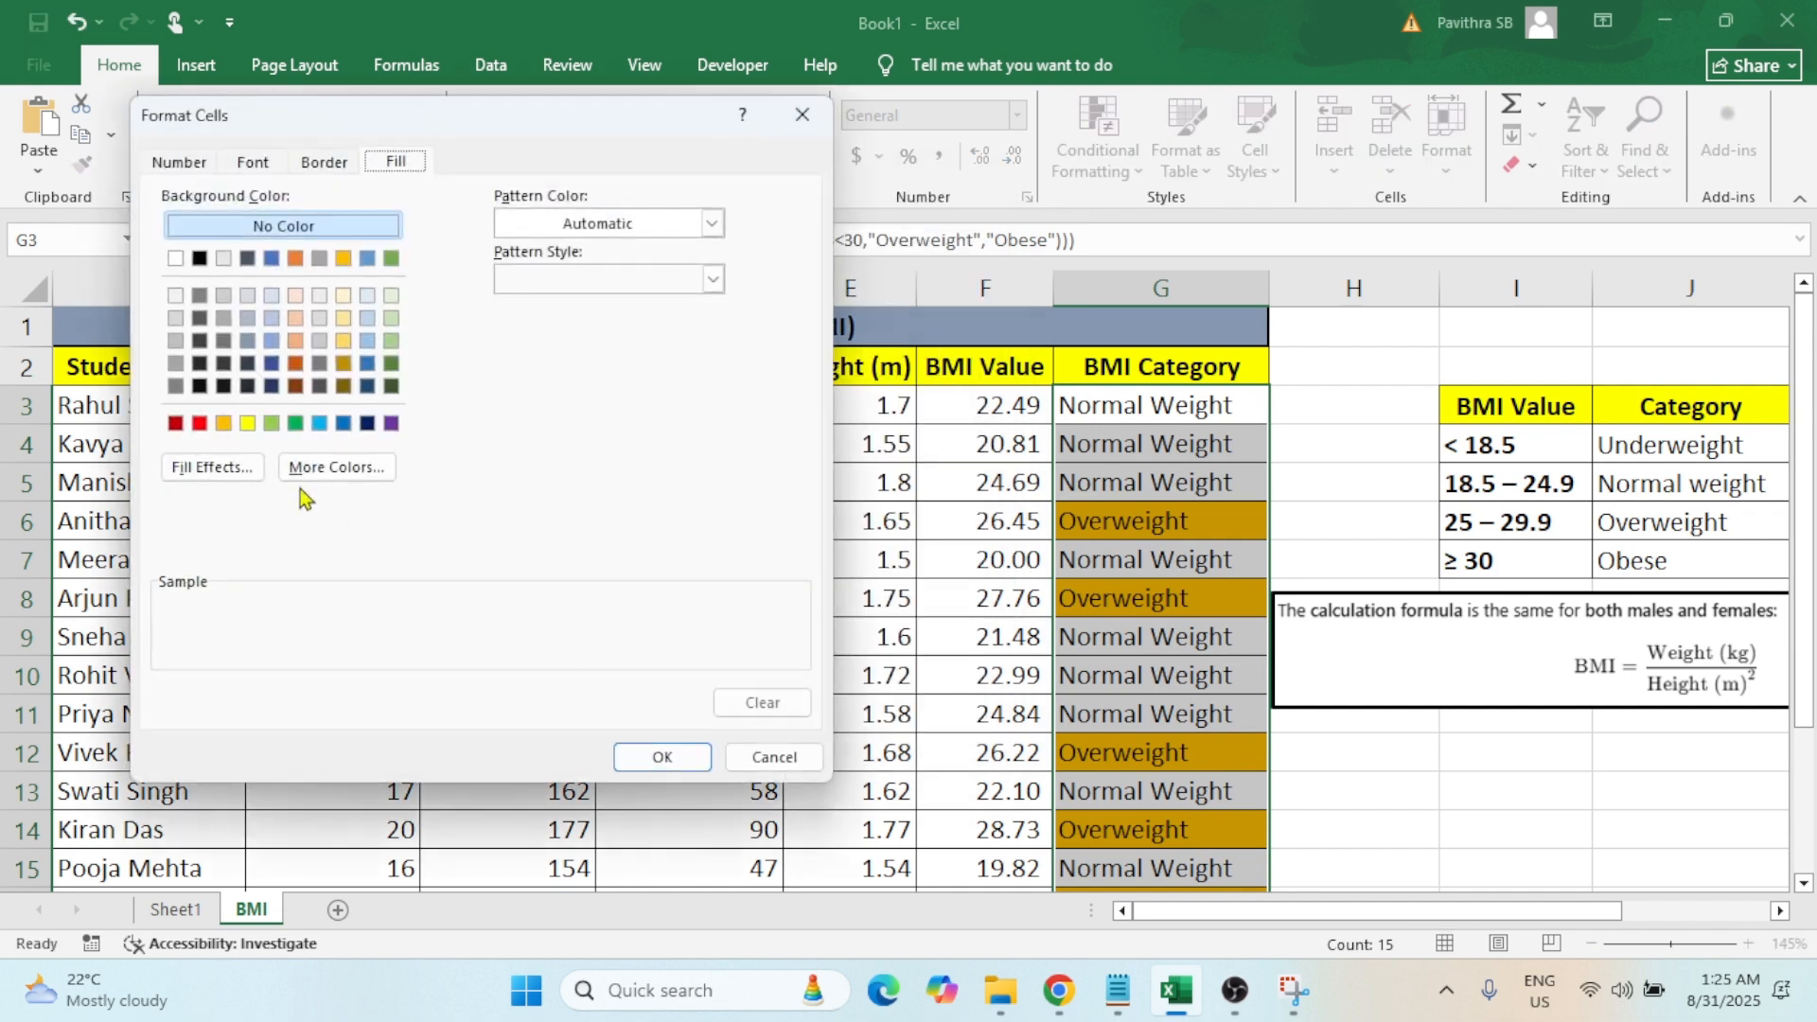
pyautogui.click(199, 423)
pyautogui.click(653, 758)
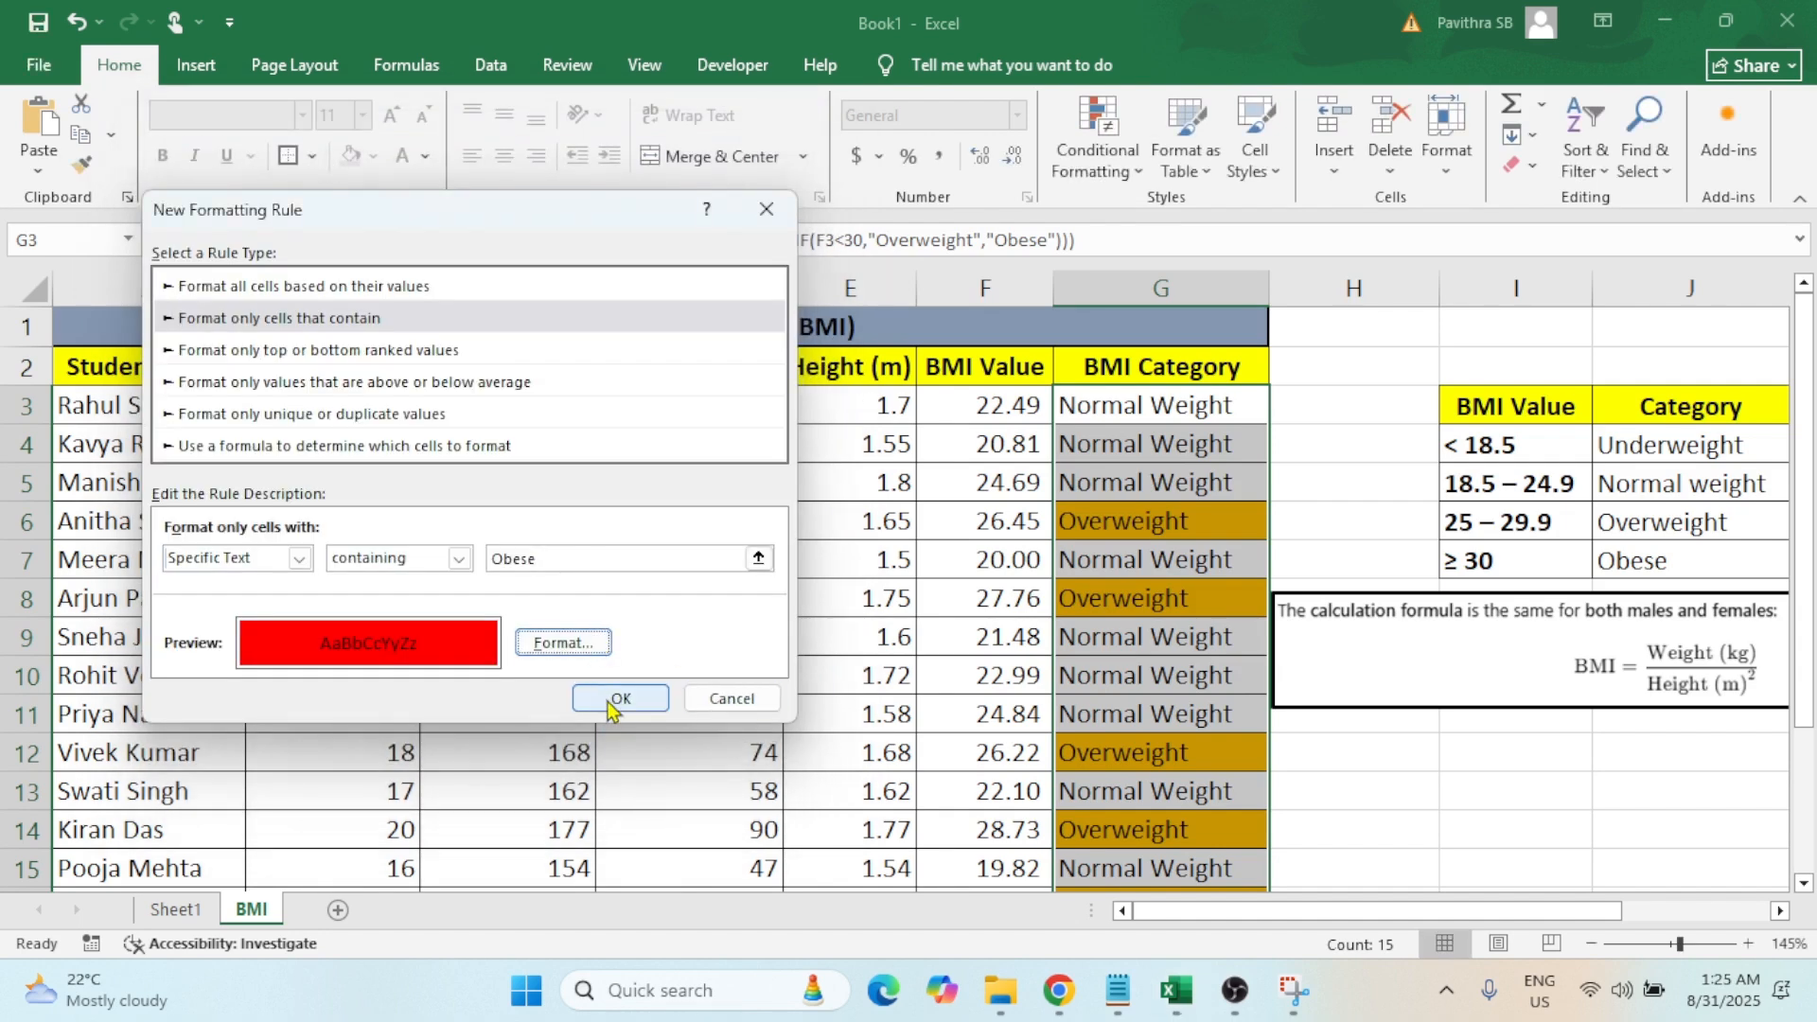
pyautogui.click(620, 700)
pyautogui.scroll(-3, 1173, 690)
pyautogui.scroll(3, 1173, 696)
pyautogui.scroll(1, 1173, 697)
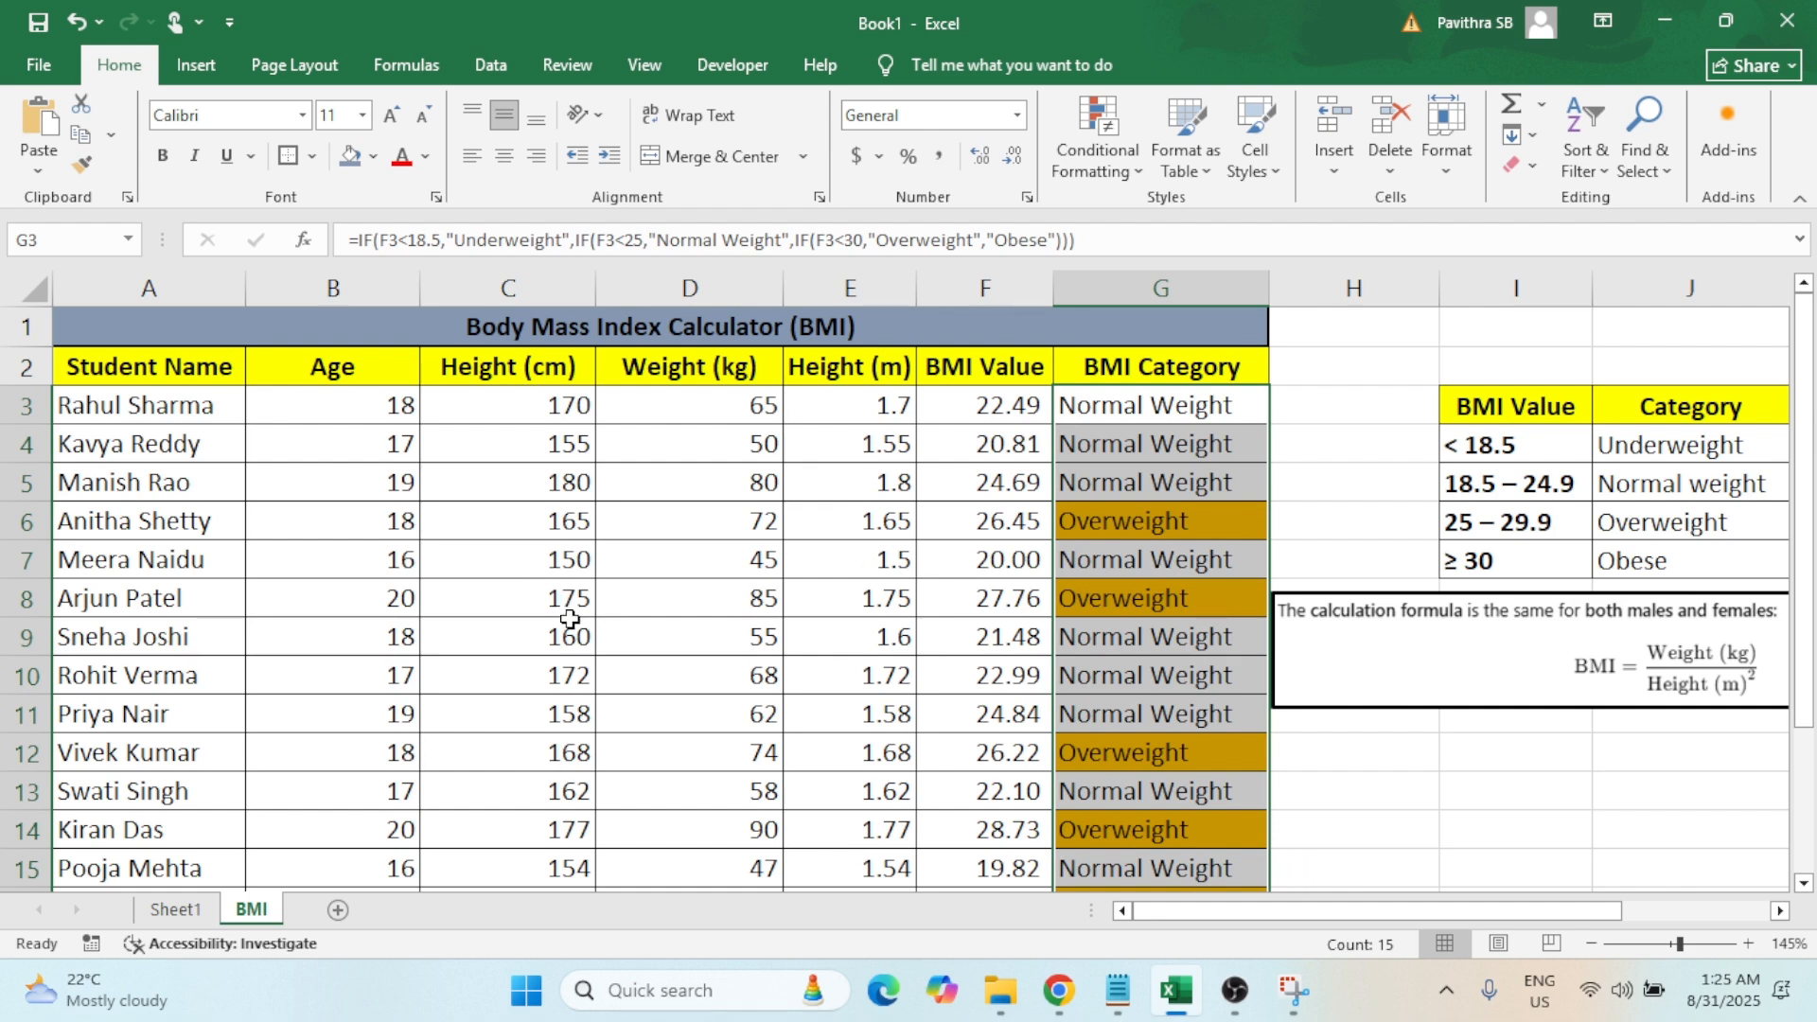
# Set the weight in cell D14 to 110 kg and check that row's BMI category.
pyautogui.scroll(-1, 699, 691)
pyautogui.click(705, 704)
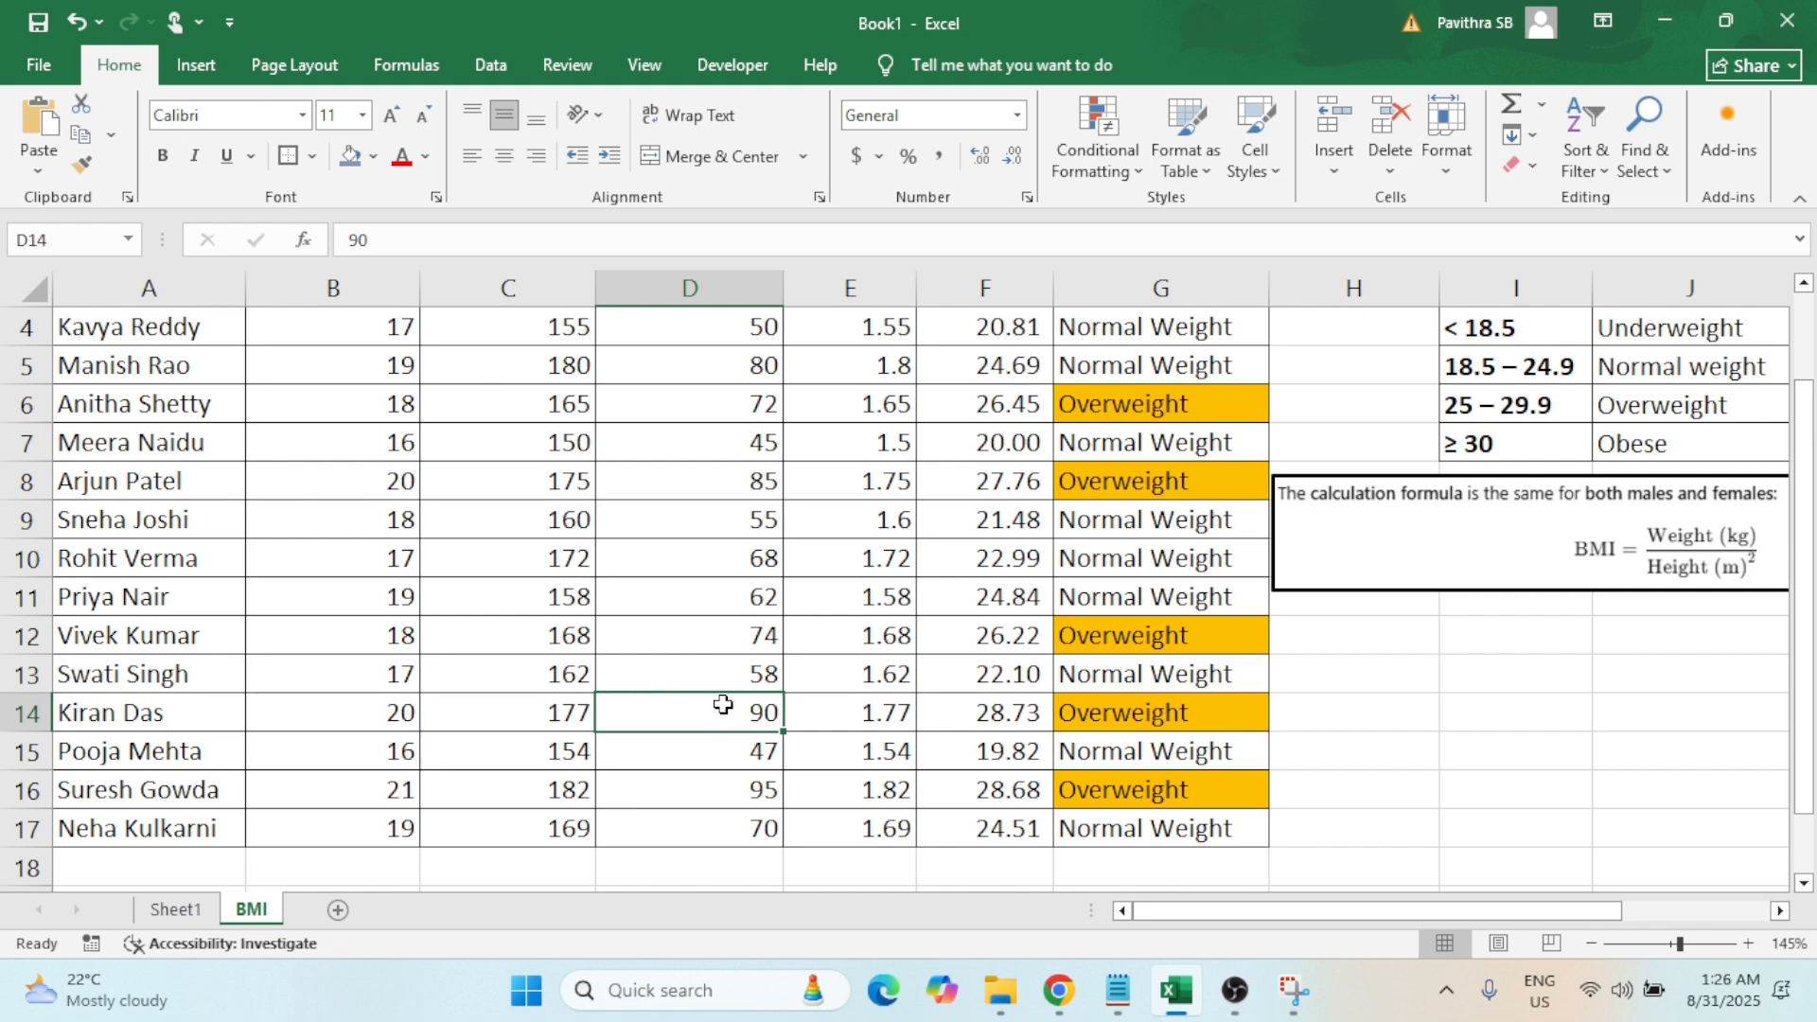
pyautogui.write('130')
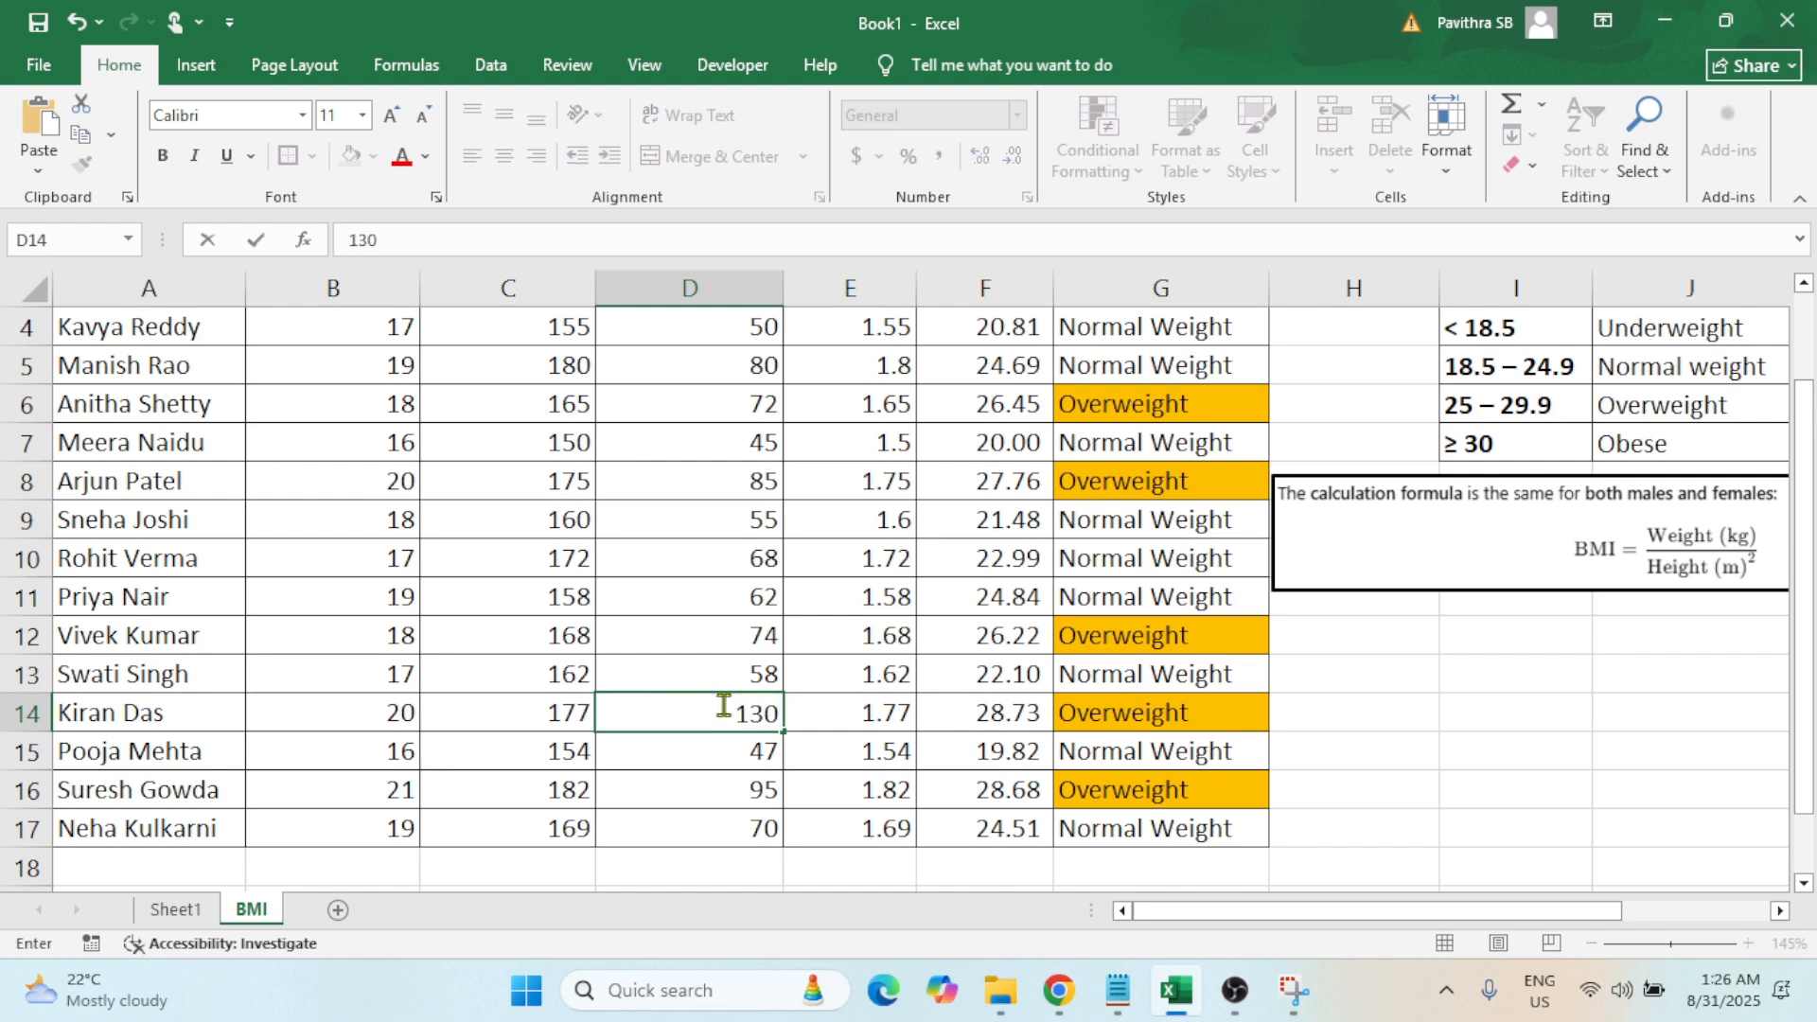
pyautogui.write('11')
pyautogui.press('BackSpace')
pyautogui.press('BackSpace')
pyautogui.press('BackSpace')
pyautogui.press('BackSpace')
pyautogui.write('10')
pyautogui.press('Return')
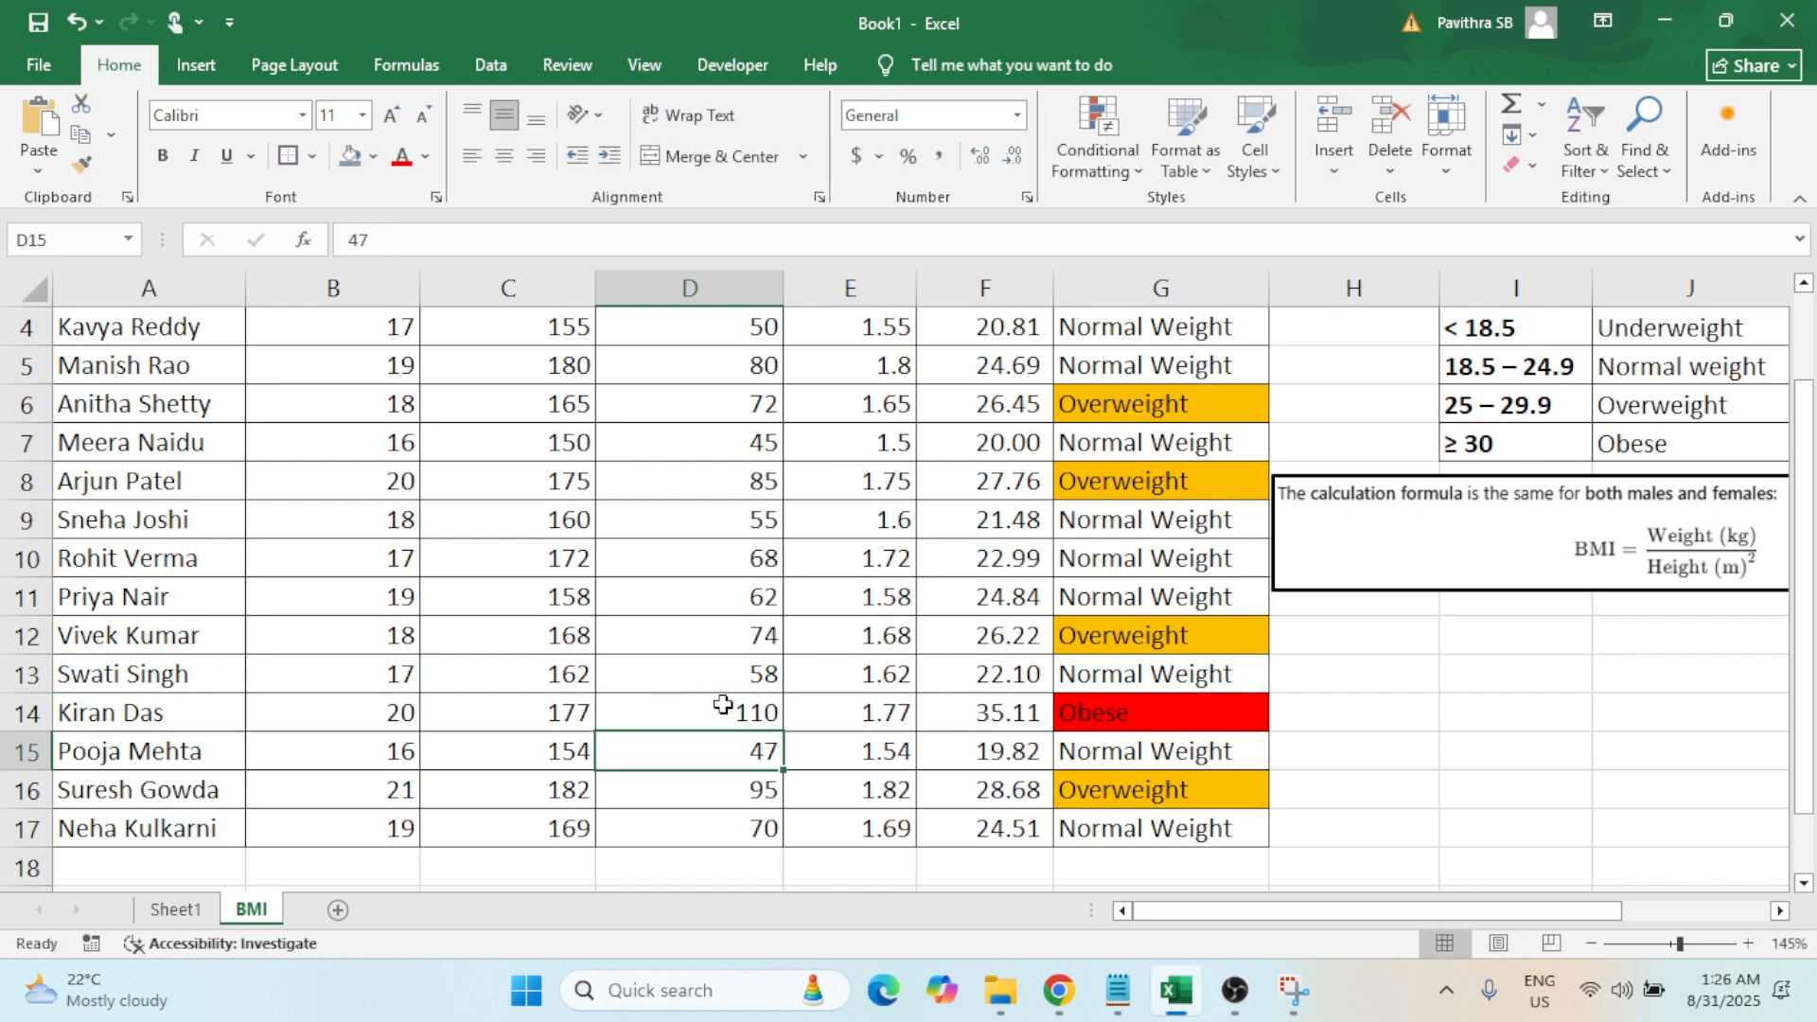
pyautogui.click(1211, 719)
pyautogui.scroll(1, 1188, 797)
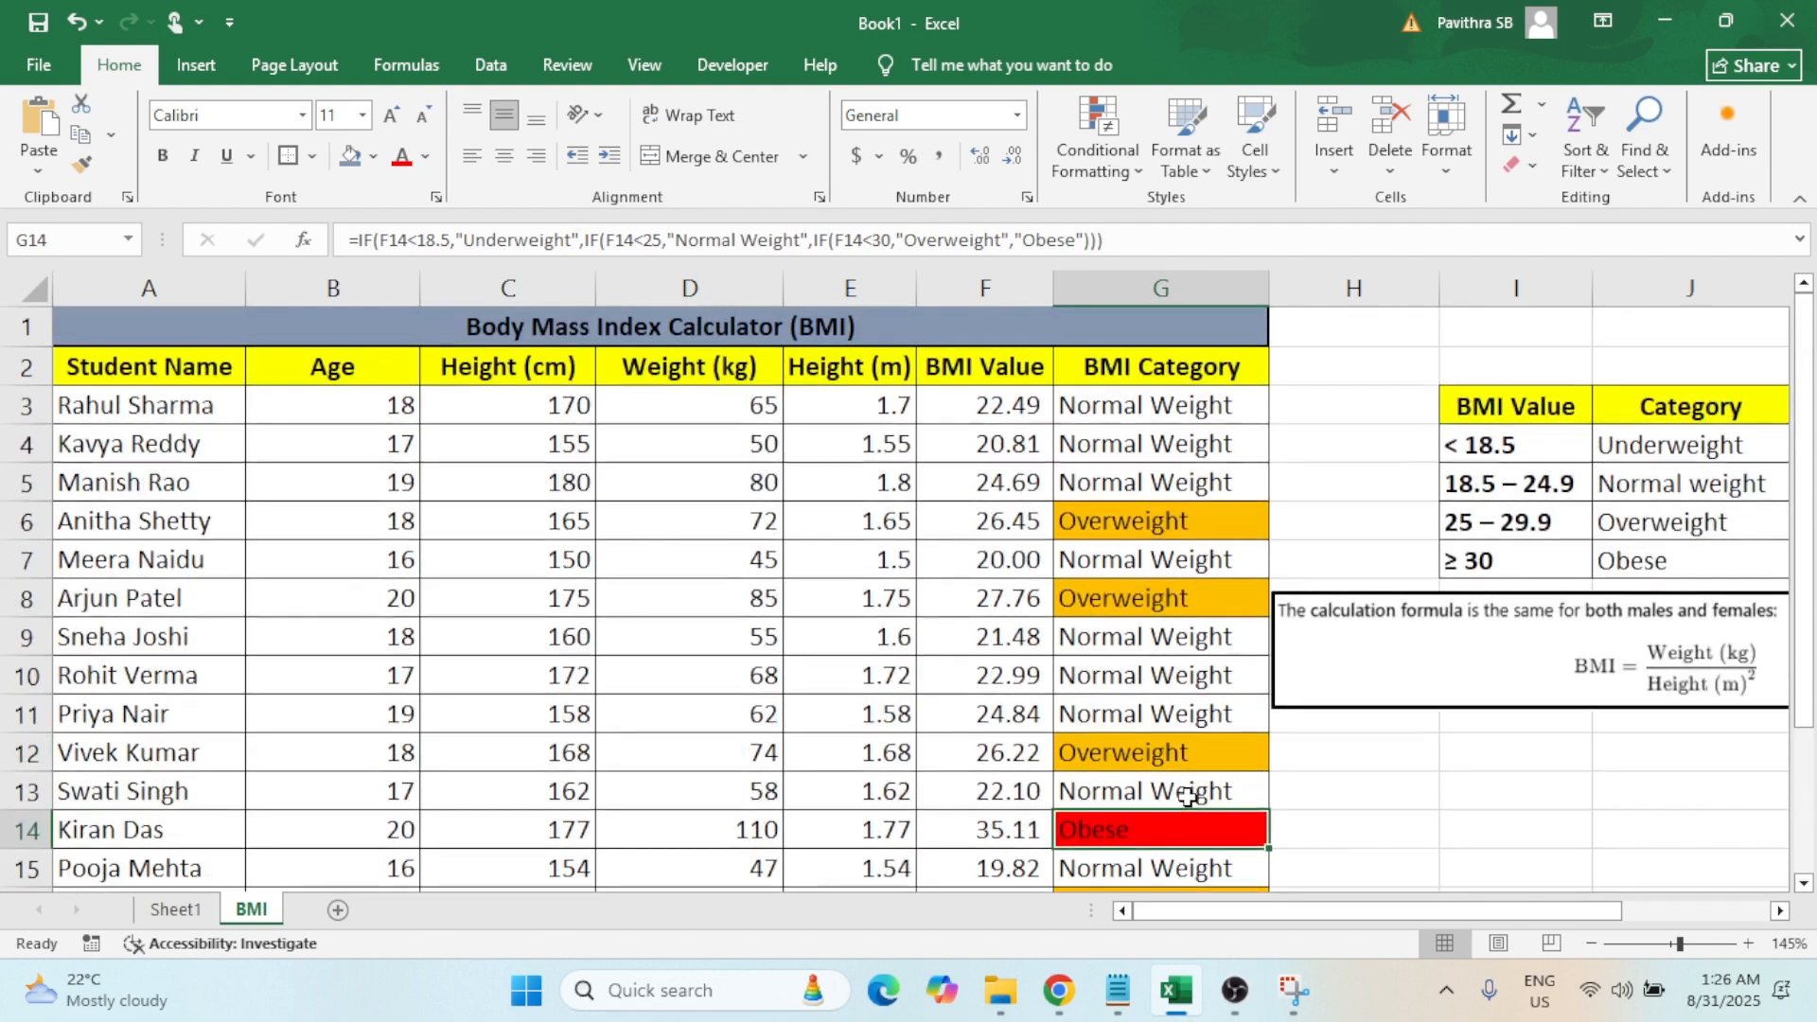
# Copy the text Normal weight from the reference table and select the category cells G3:G17.
pyautogui.moveTo(1158, 409); pyautogui.dragTo(1155, 699)
pyautogui.scroll(-2, 1155, 657)
pyautogui.scroll(2, 1152, 677)
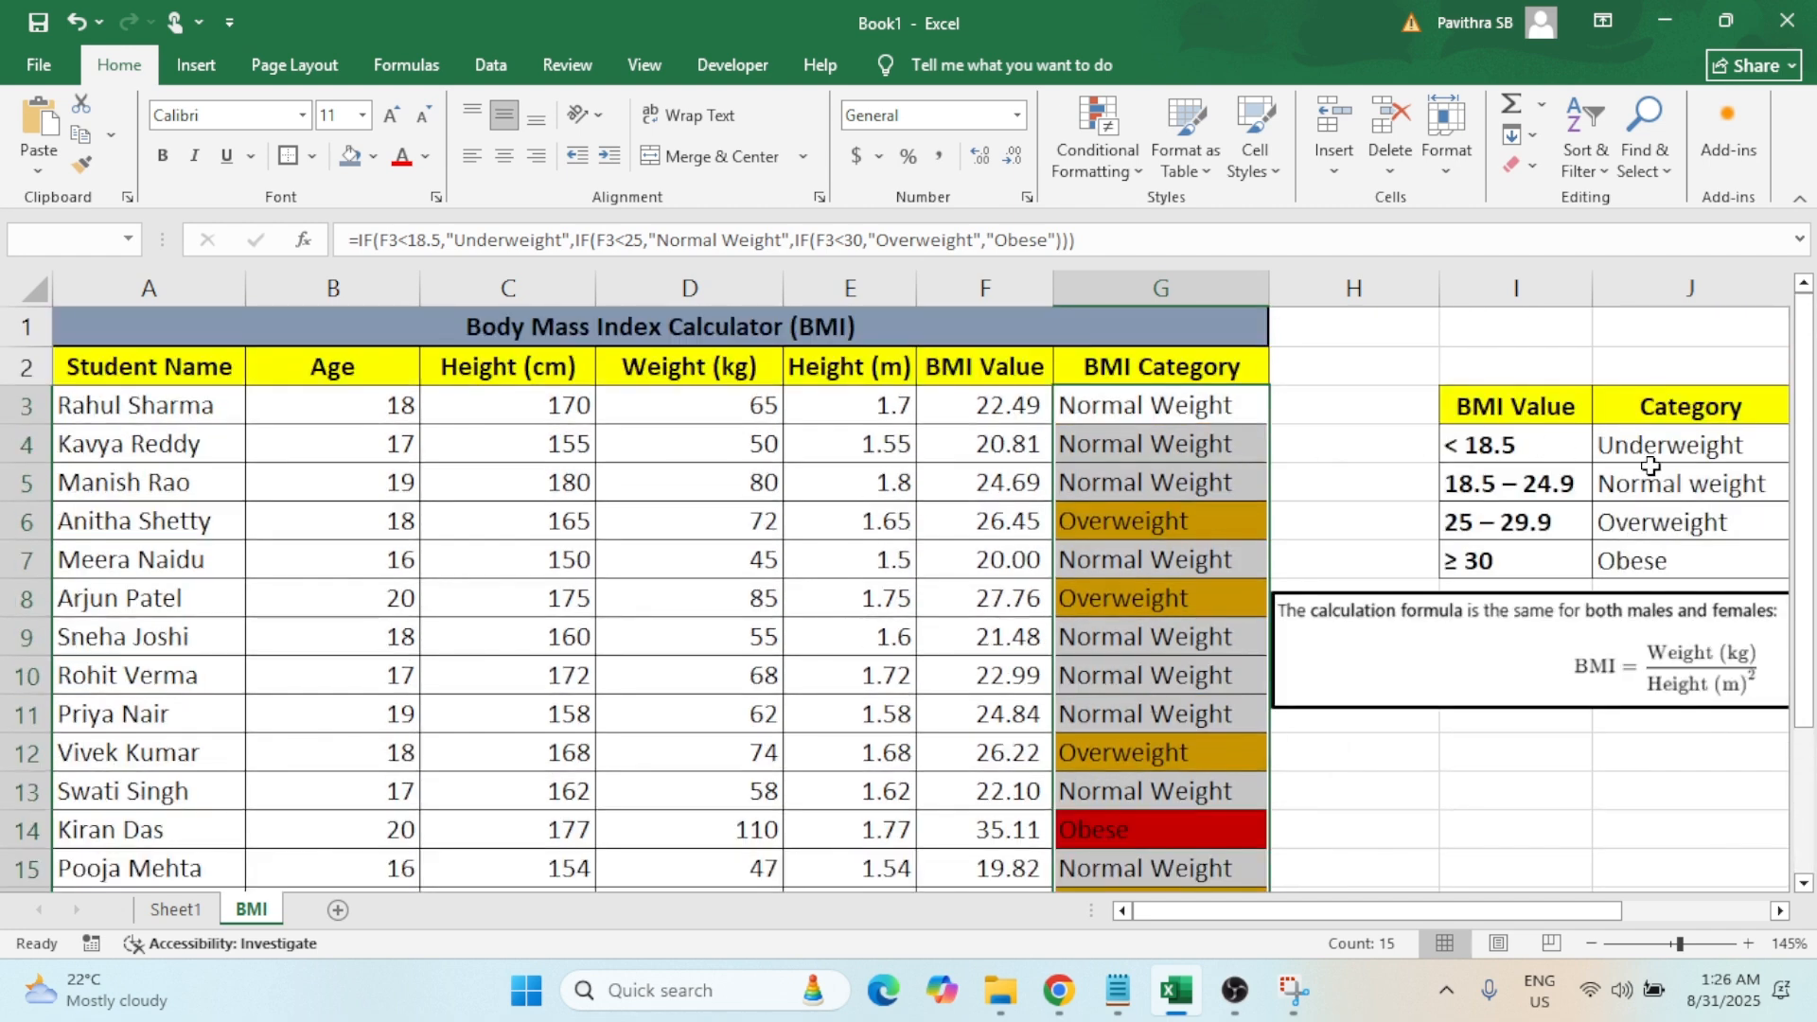
pyautogui.click(1751, 483)
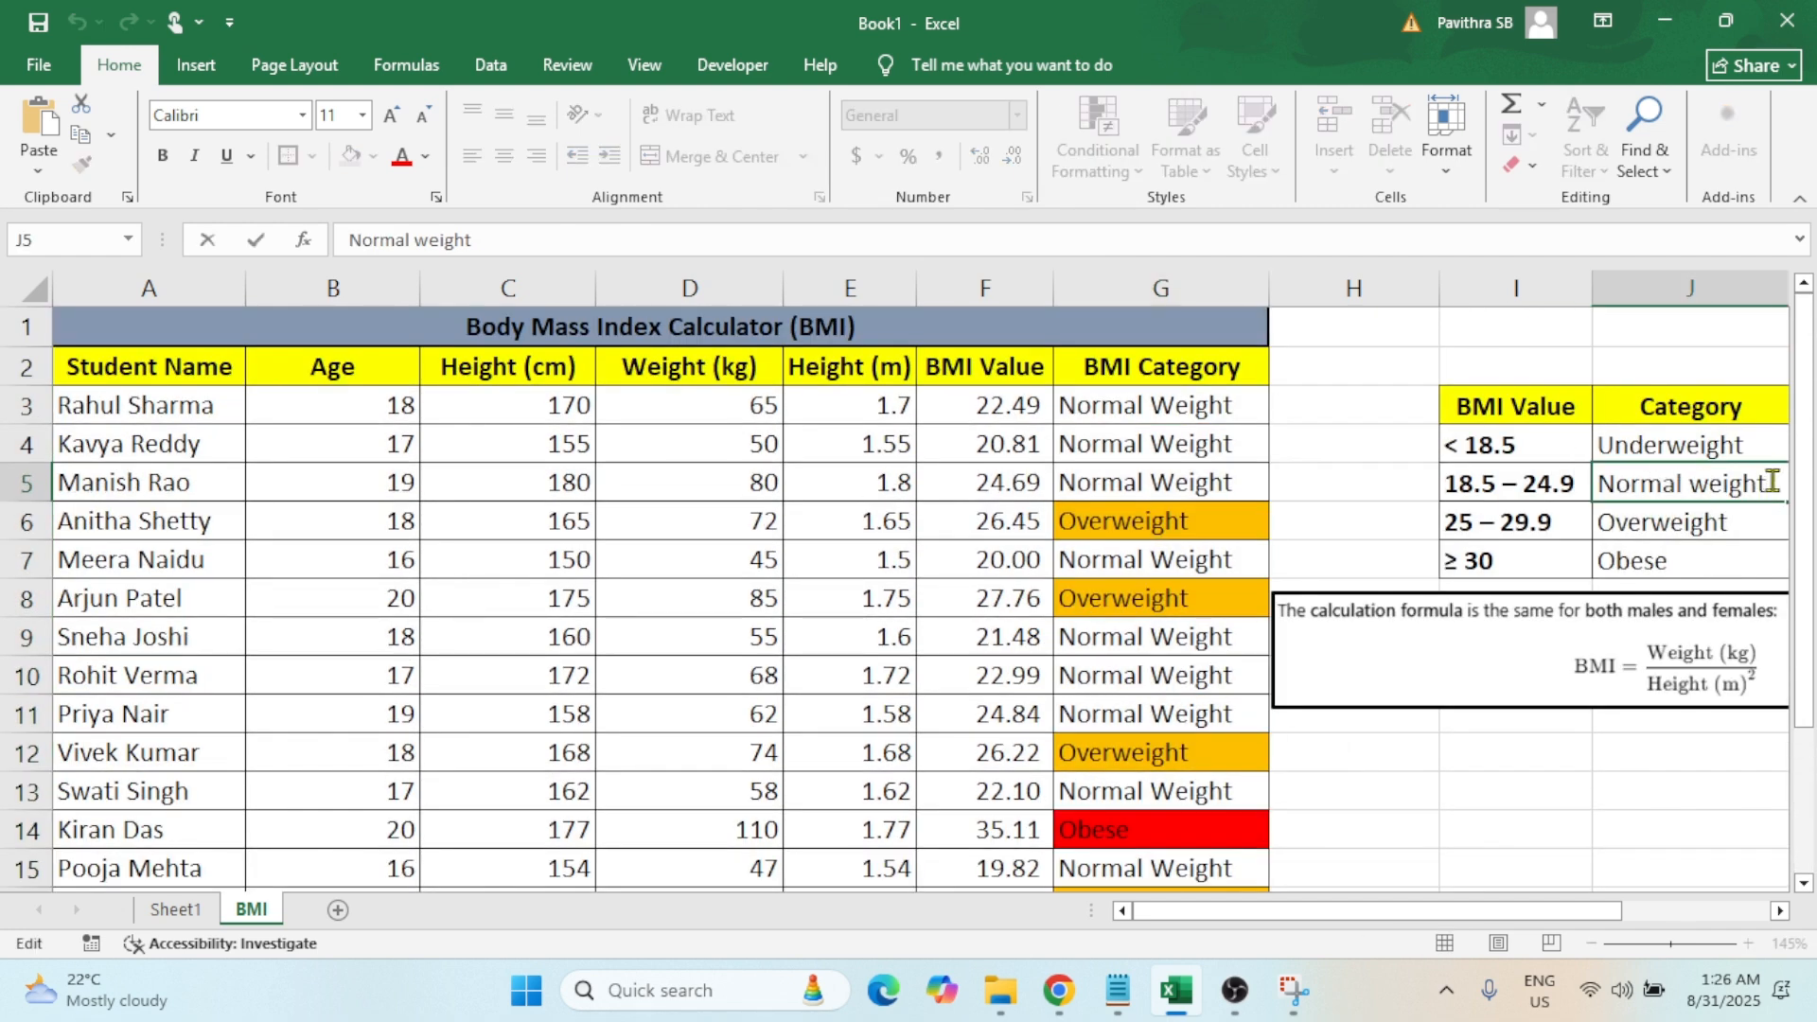
pyautogui.moveTo(1774, 483); pyautogui.dragTo(1563, 484)
pyautogui.hotkey('ctrl', 'c')
pyautogui.press('Escape')
pyautogui.click(1156, 400)
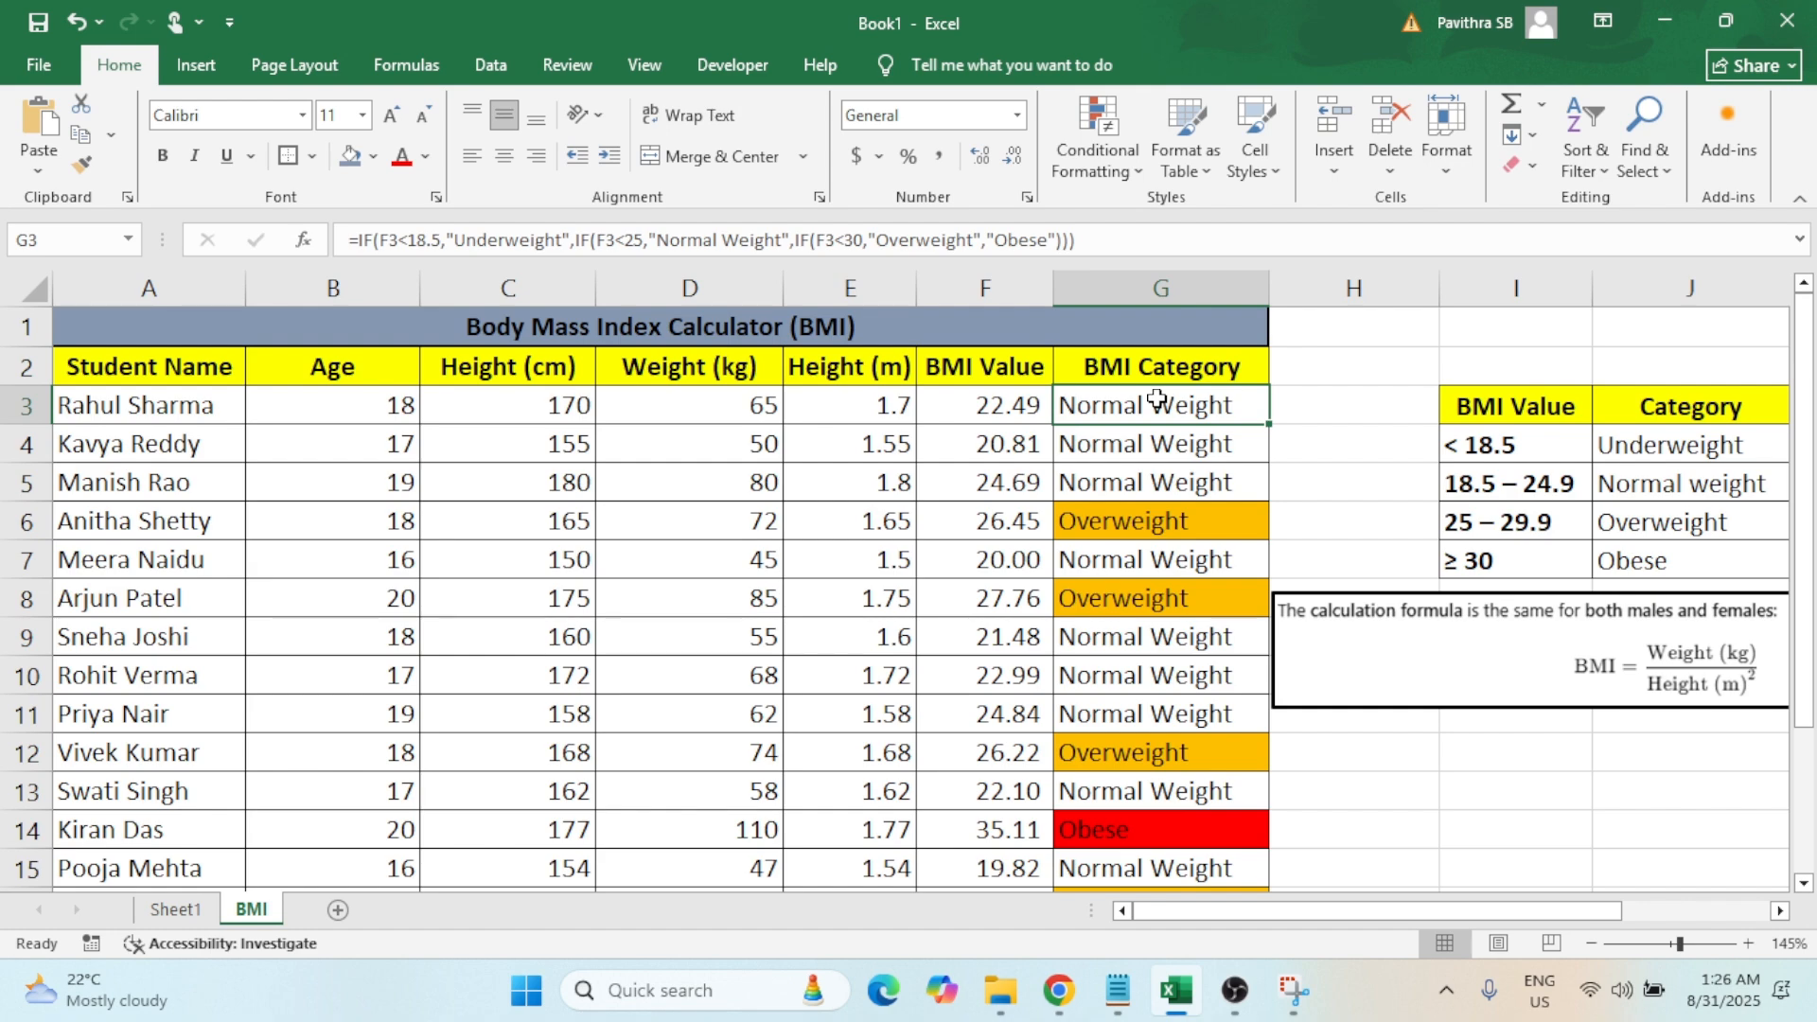
pyautogui.hotkey('ctrl', 'shift', 'Down')
pyautogui.scroll(1, 1094, 710)
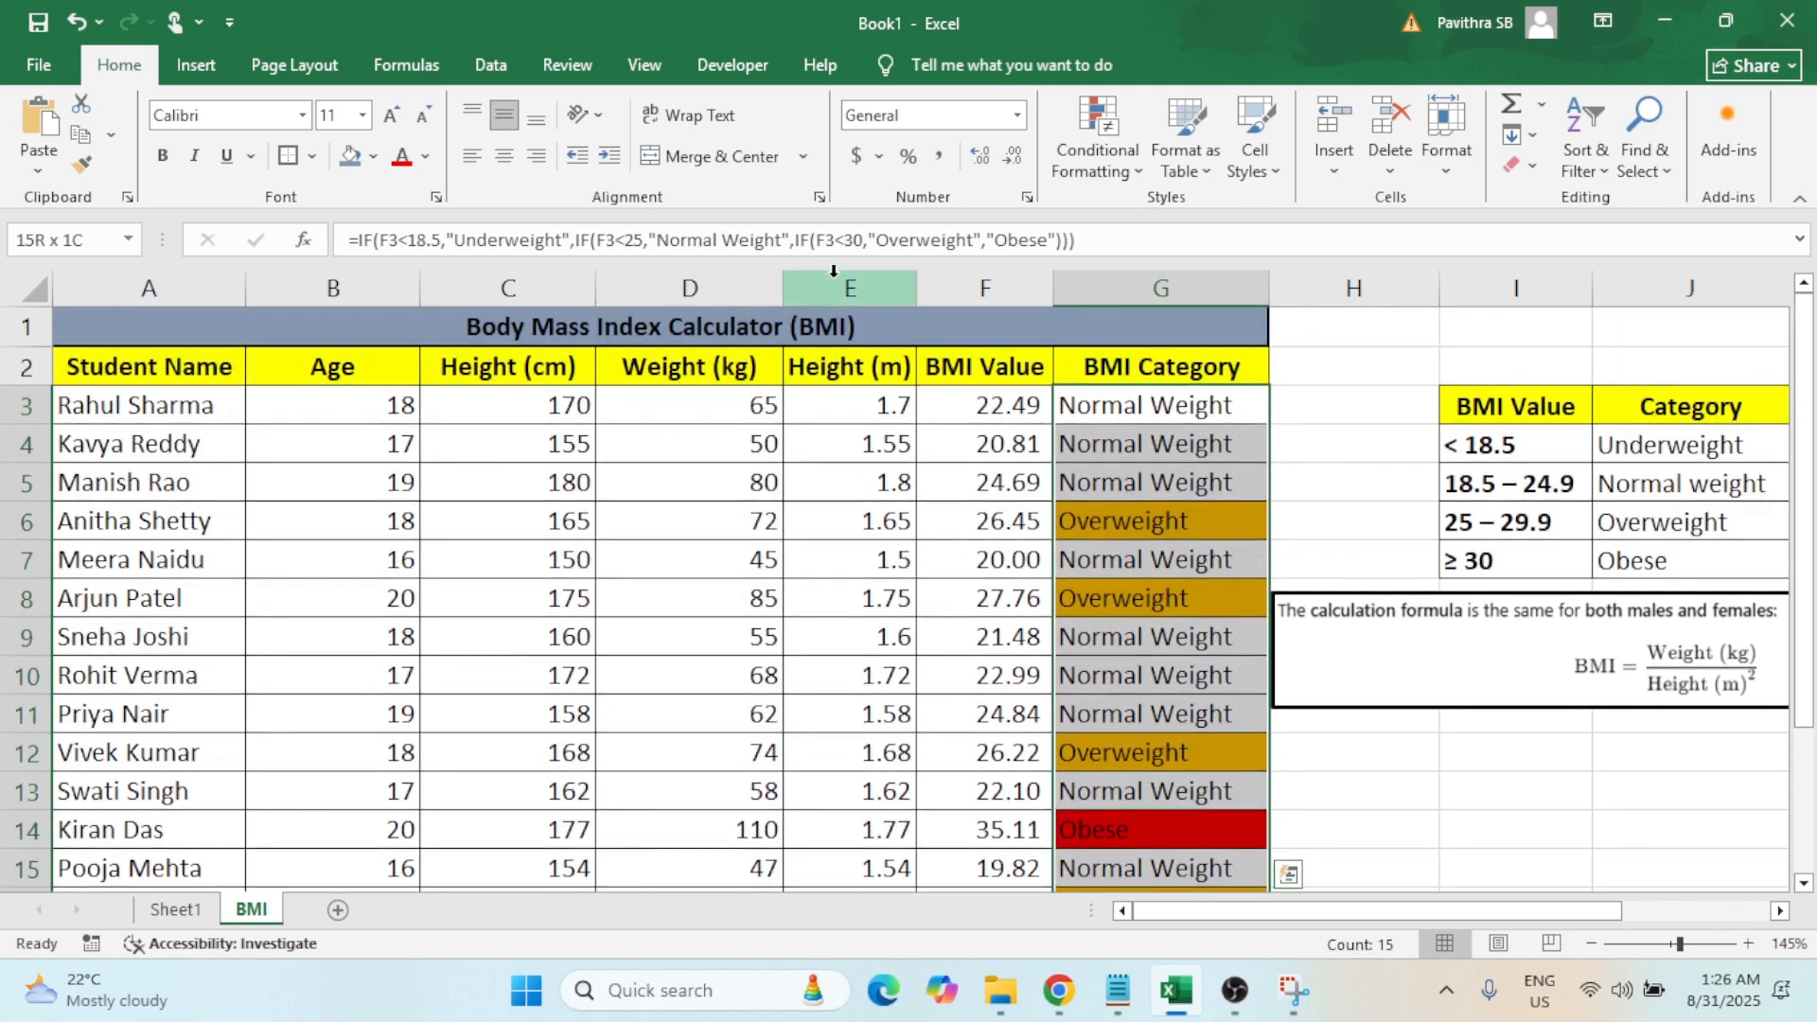
# Create a conditional formatting rule for the selected category cells whose specific text contains Normal weight.
pyautogui.click(1097, 137)
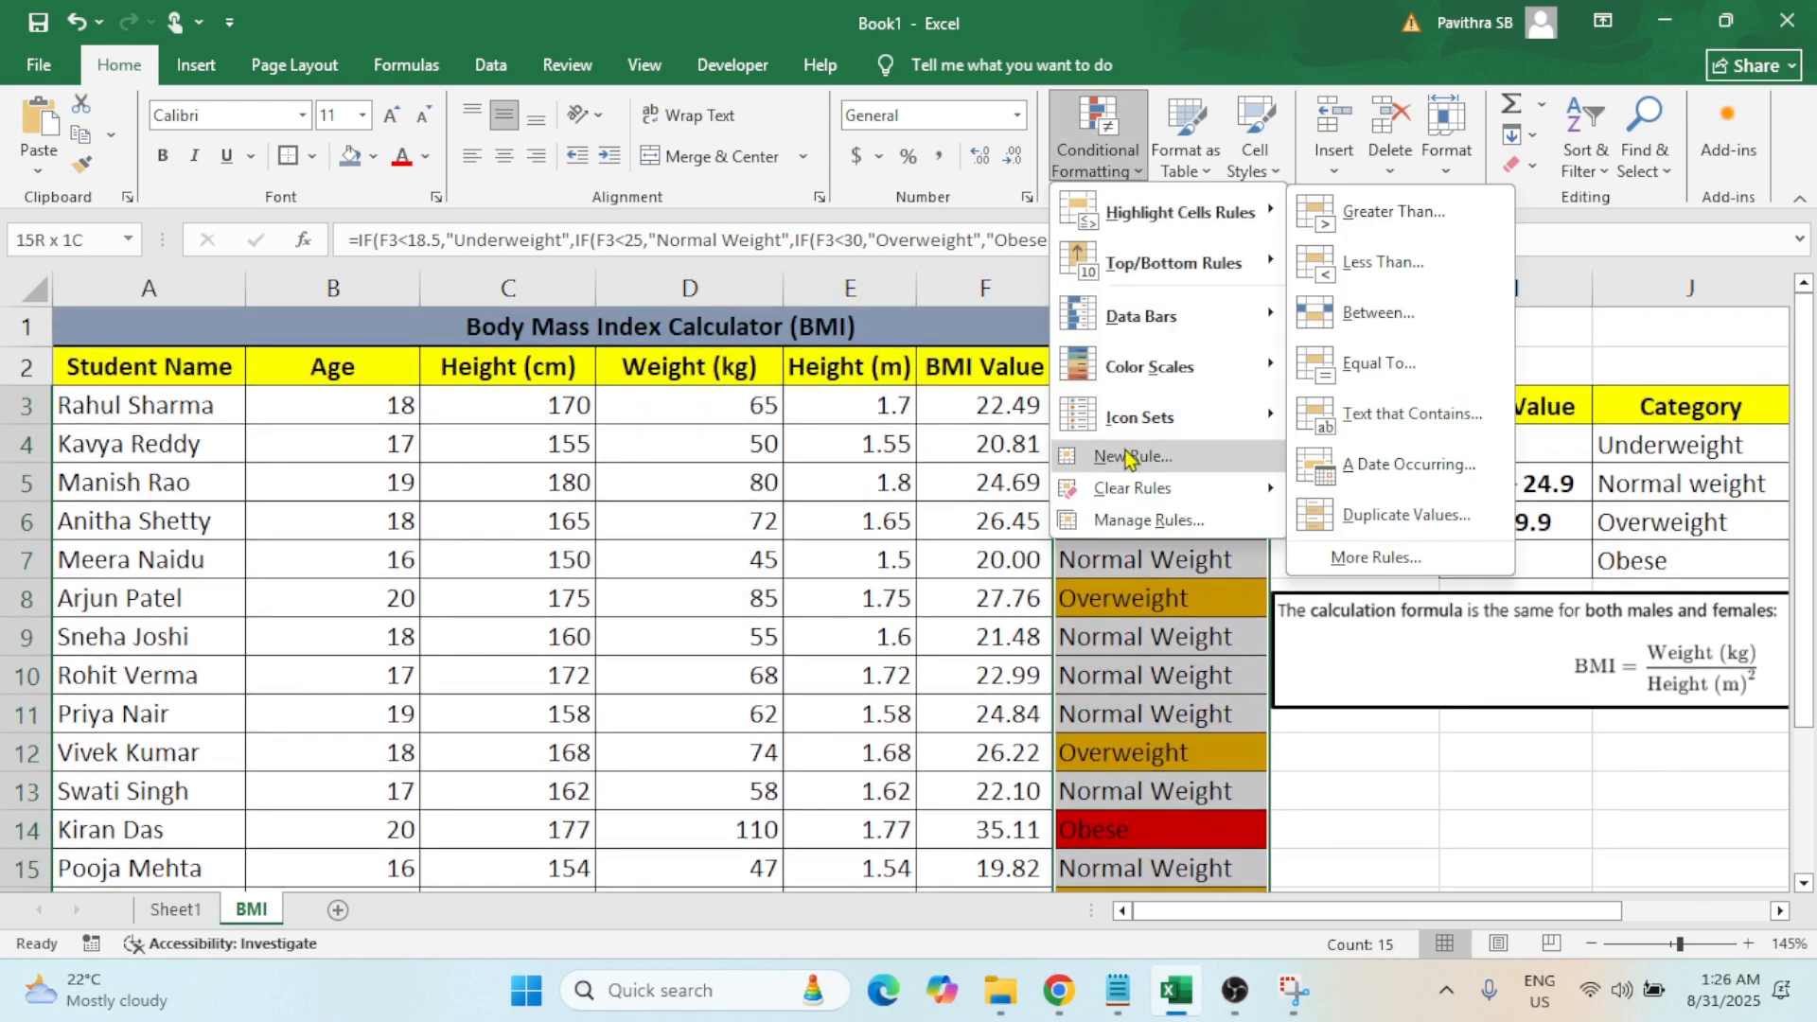
pyautogui.click(1133, 455)
pyautogui.click(244, 293)
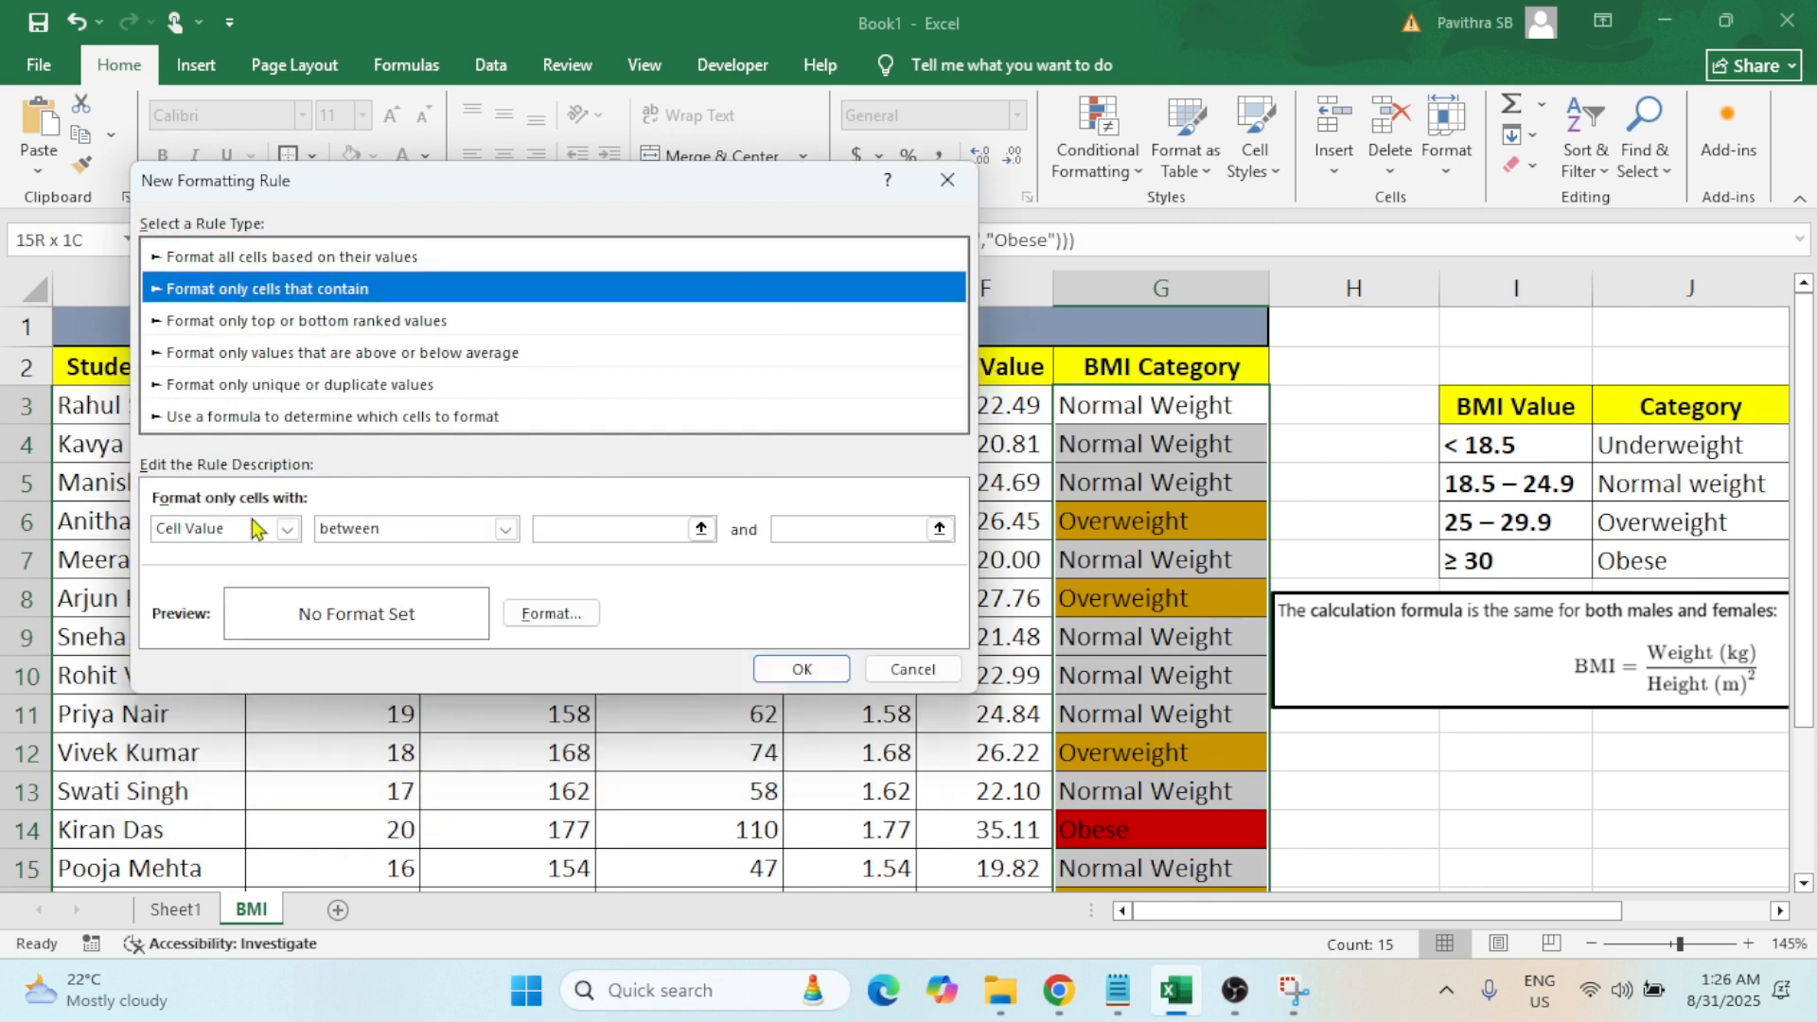
pyautogui.click(284, 528)
pyautogui.click(232, 554)
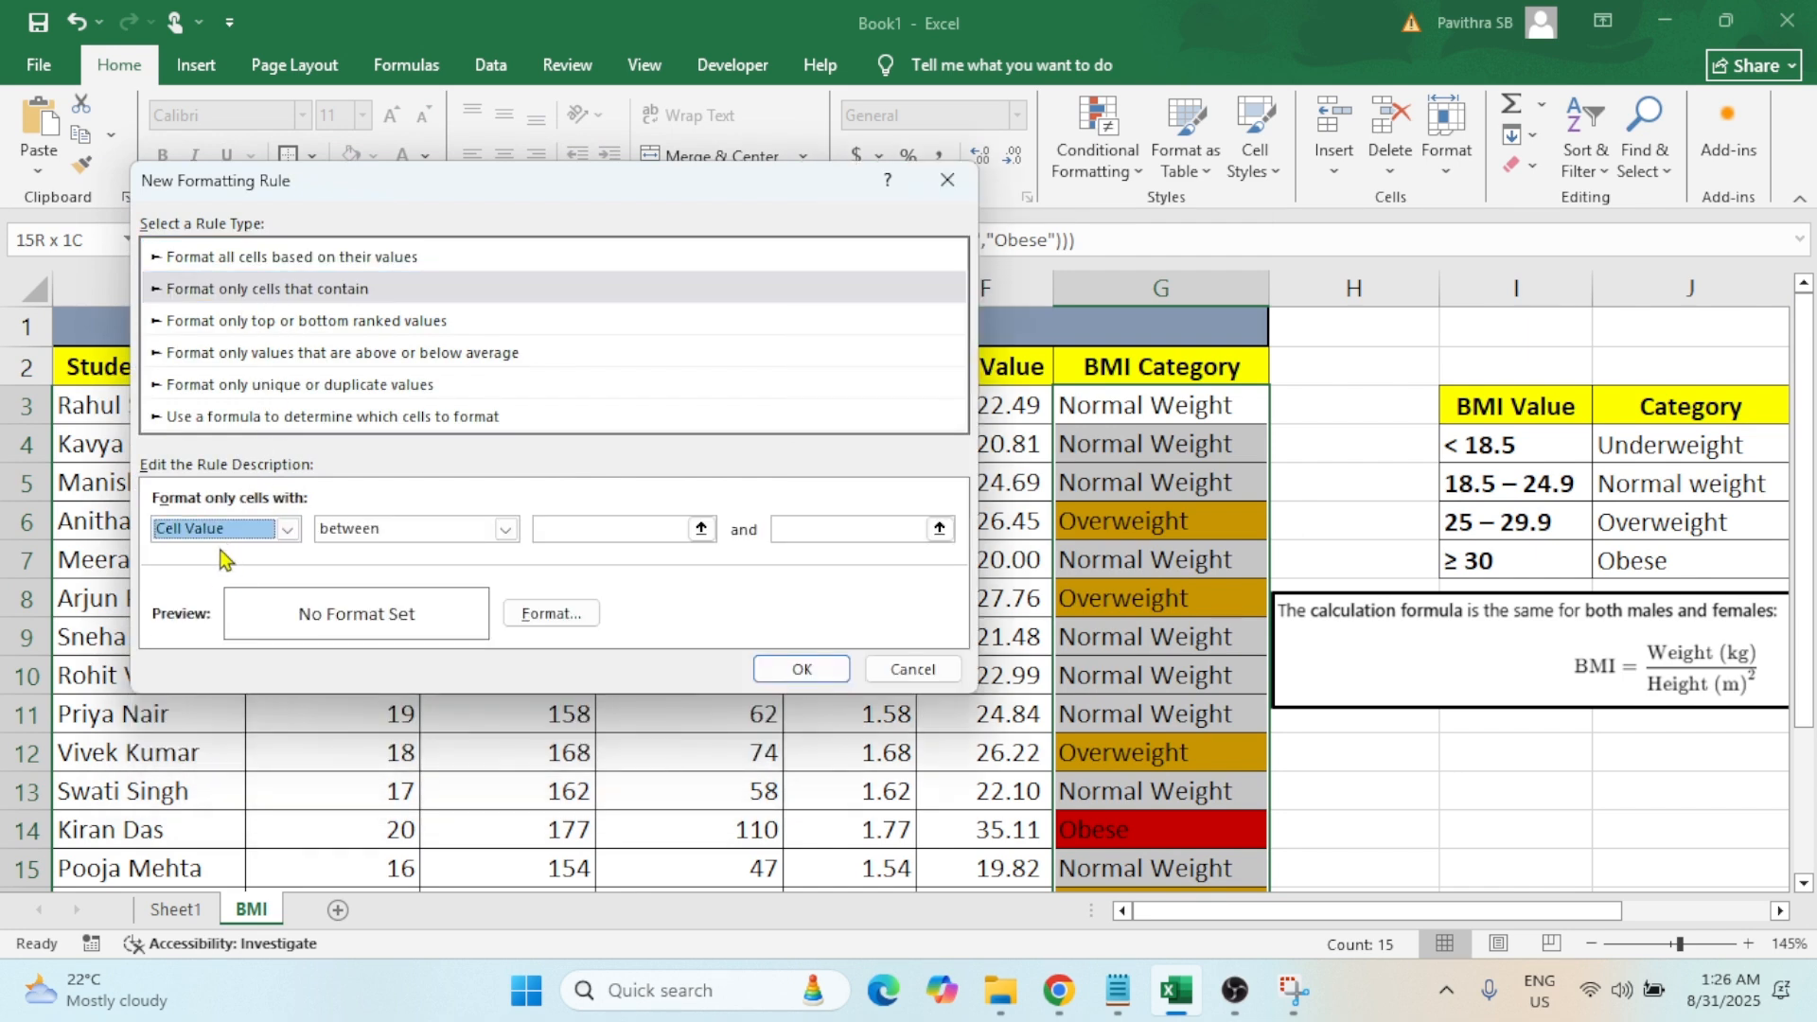
pyautogui.click(223, 531)
pyautogui.click(219, 574)
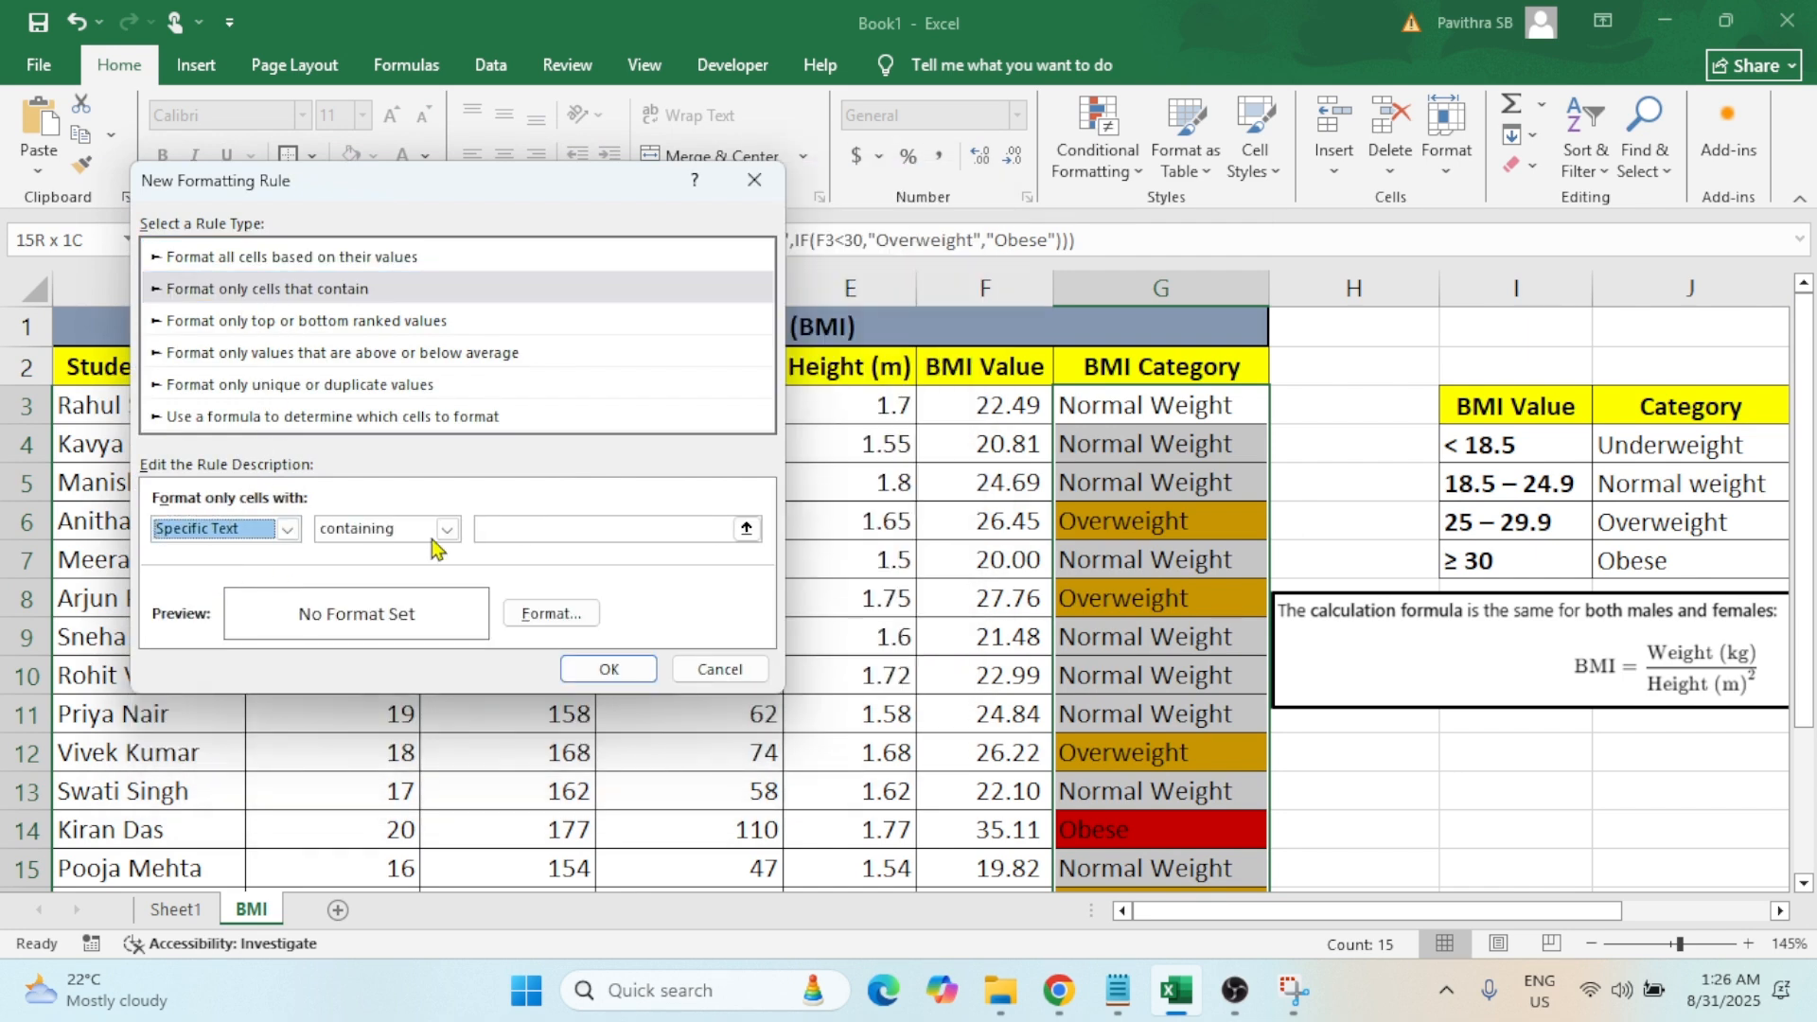
pyautogui.click(525, 530)
pyautogui.hotkey('ctrl', 'v')
# Give the Normal weight rule a light green fill, apply it and look through the category column.
pyautogui.click(554, 613)
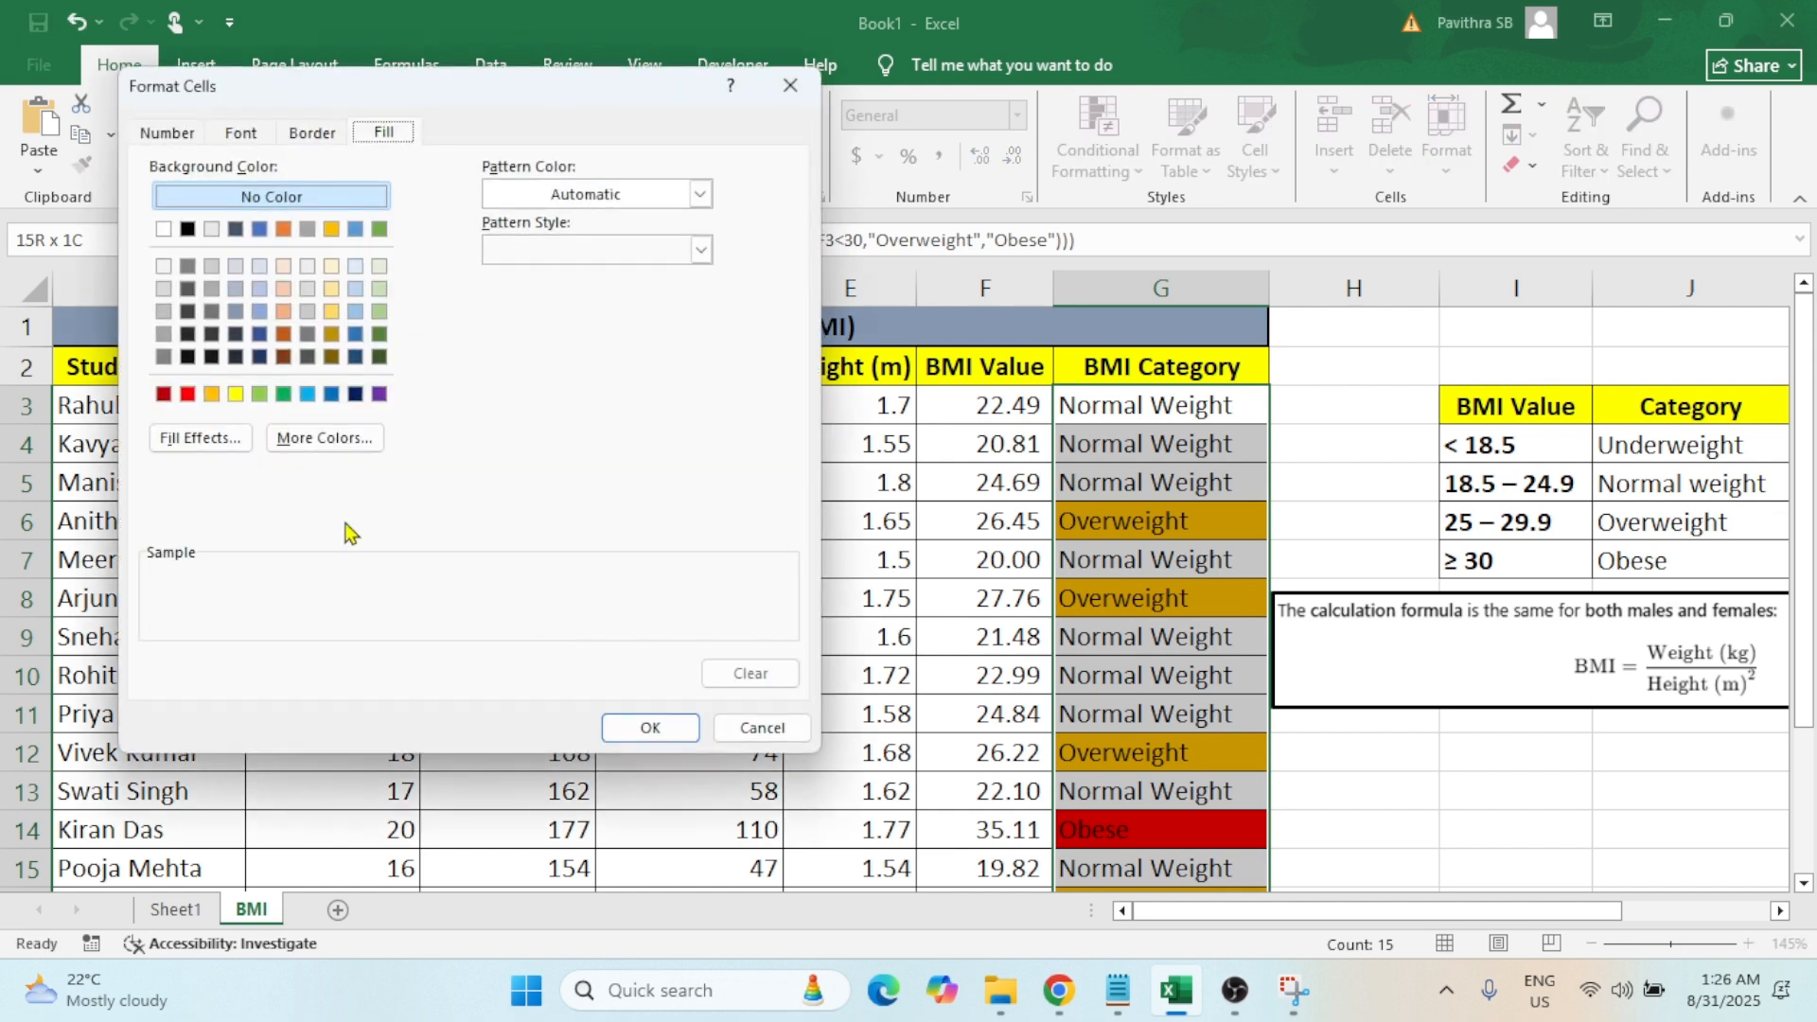
pyautogui.click(259, 393)
pyautogui.click(643, 728)
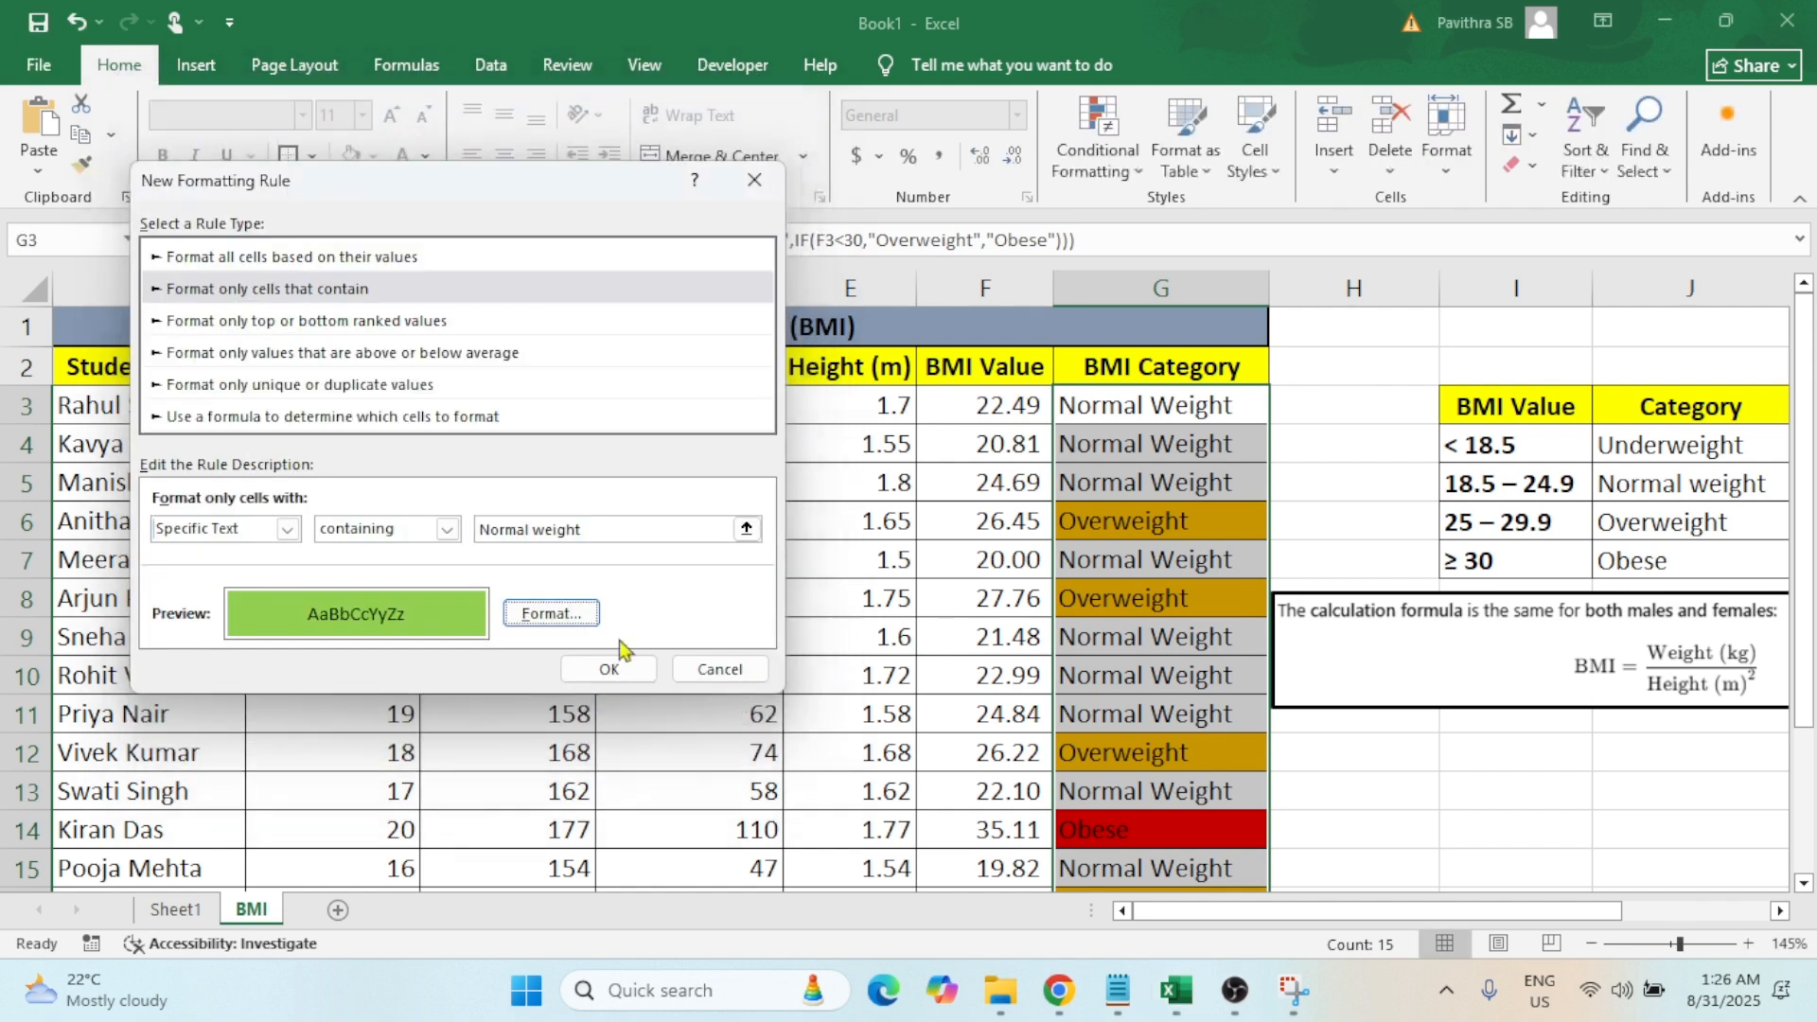
pyautogui.click(610, 672)
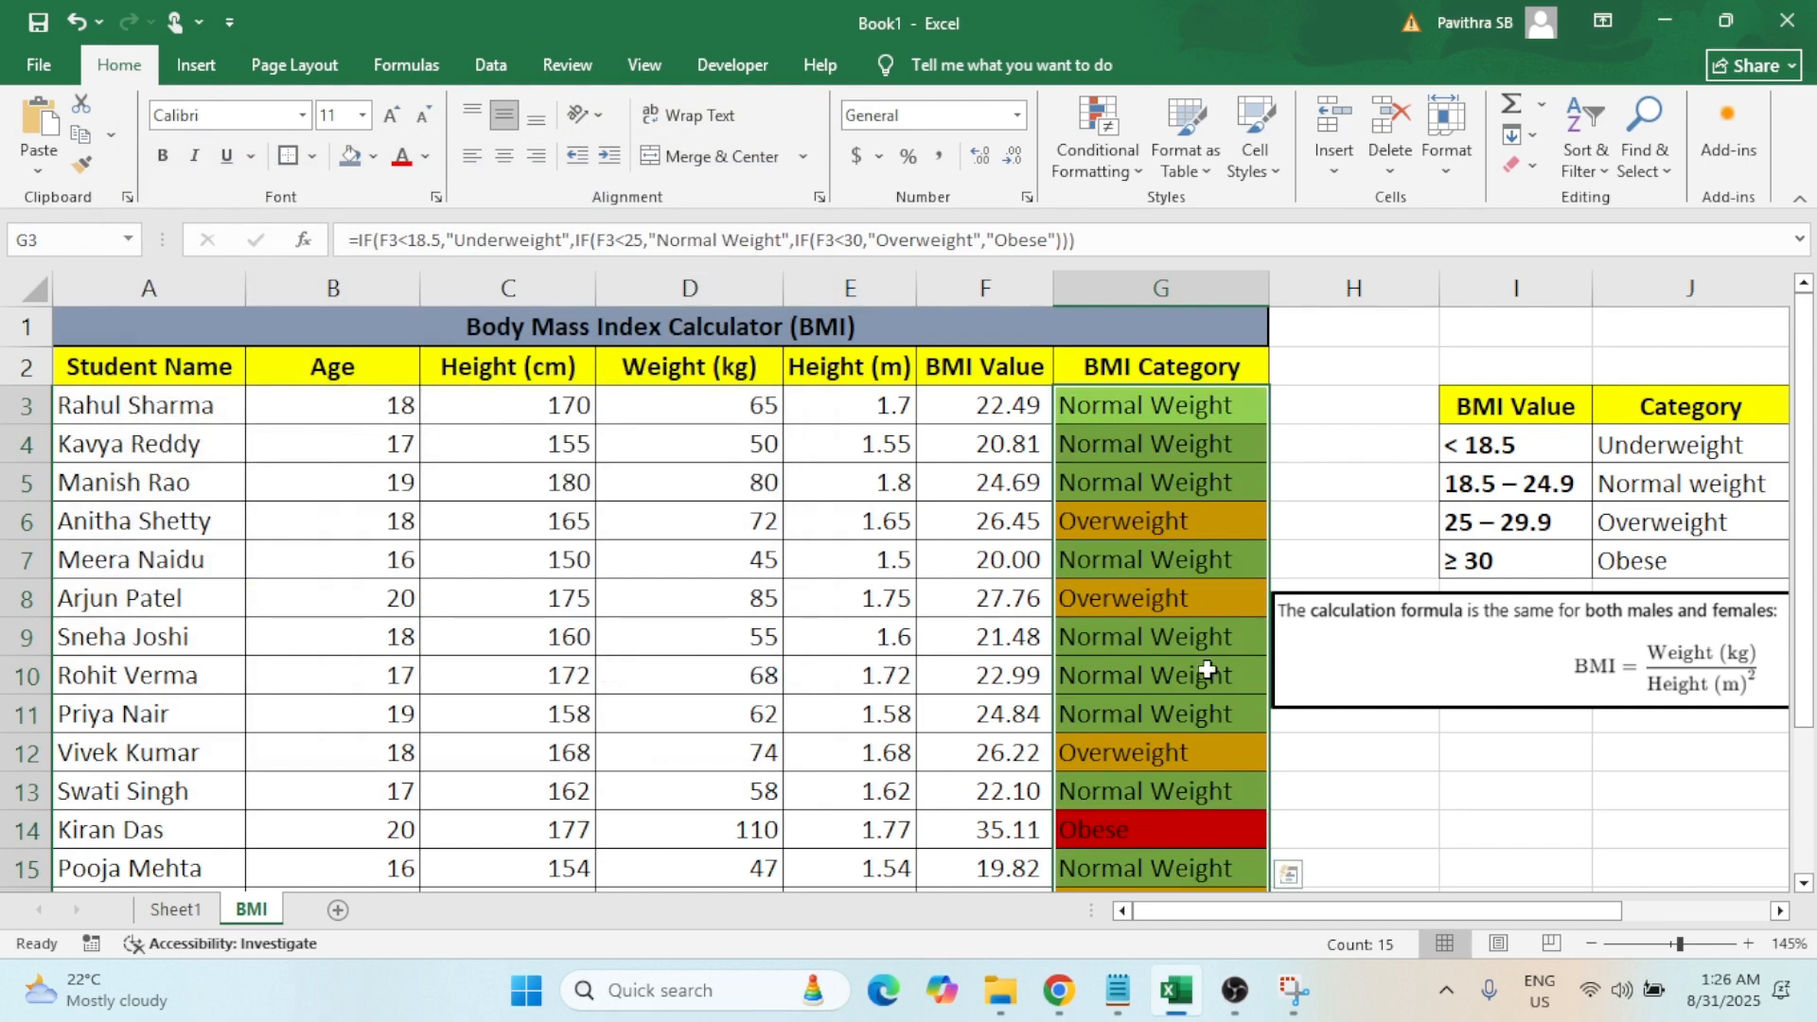
pyautogui.scroll(-2, 1169, 655)
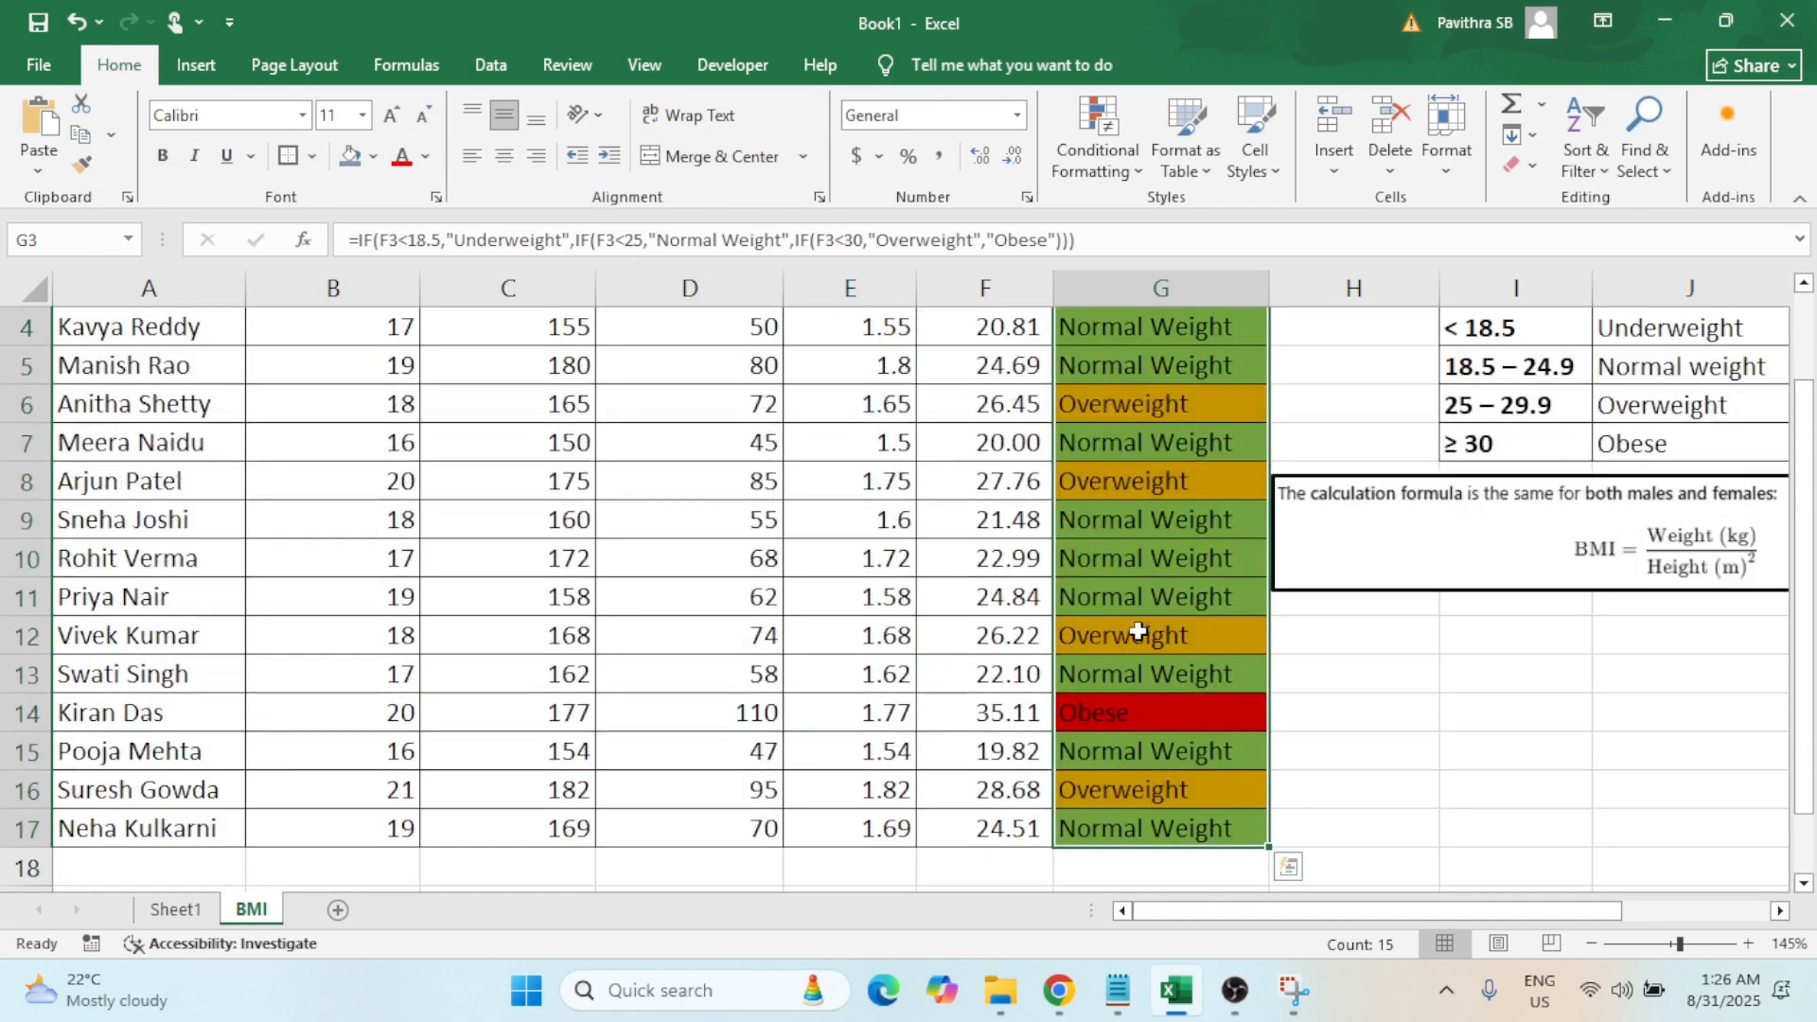
pyautogui.scroll(1, 852, 559)
# Set the weight in cell D3 to 45 kg and check that row's BMI value and category.
pyautogui.click(727, 413)
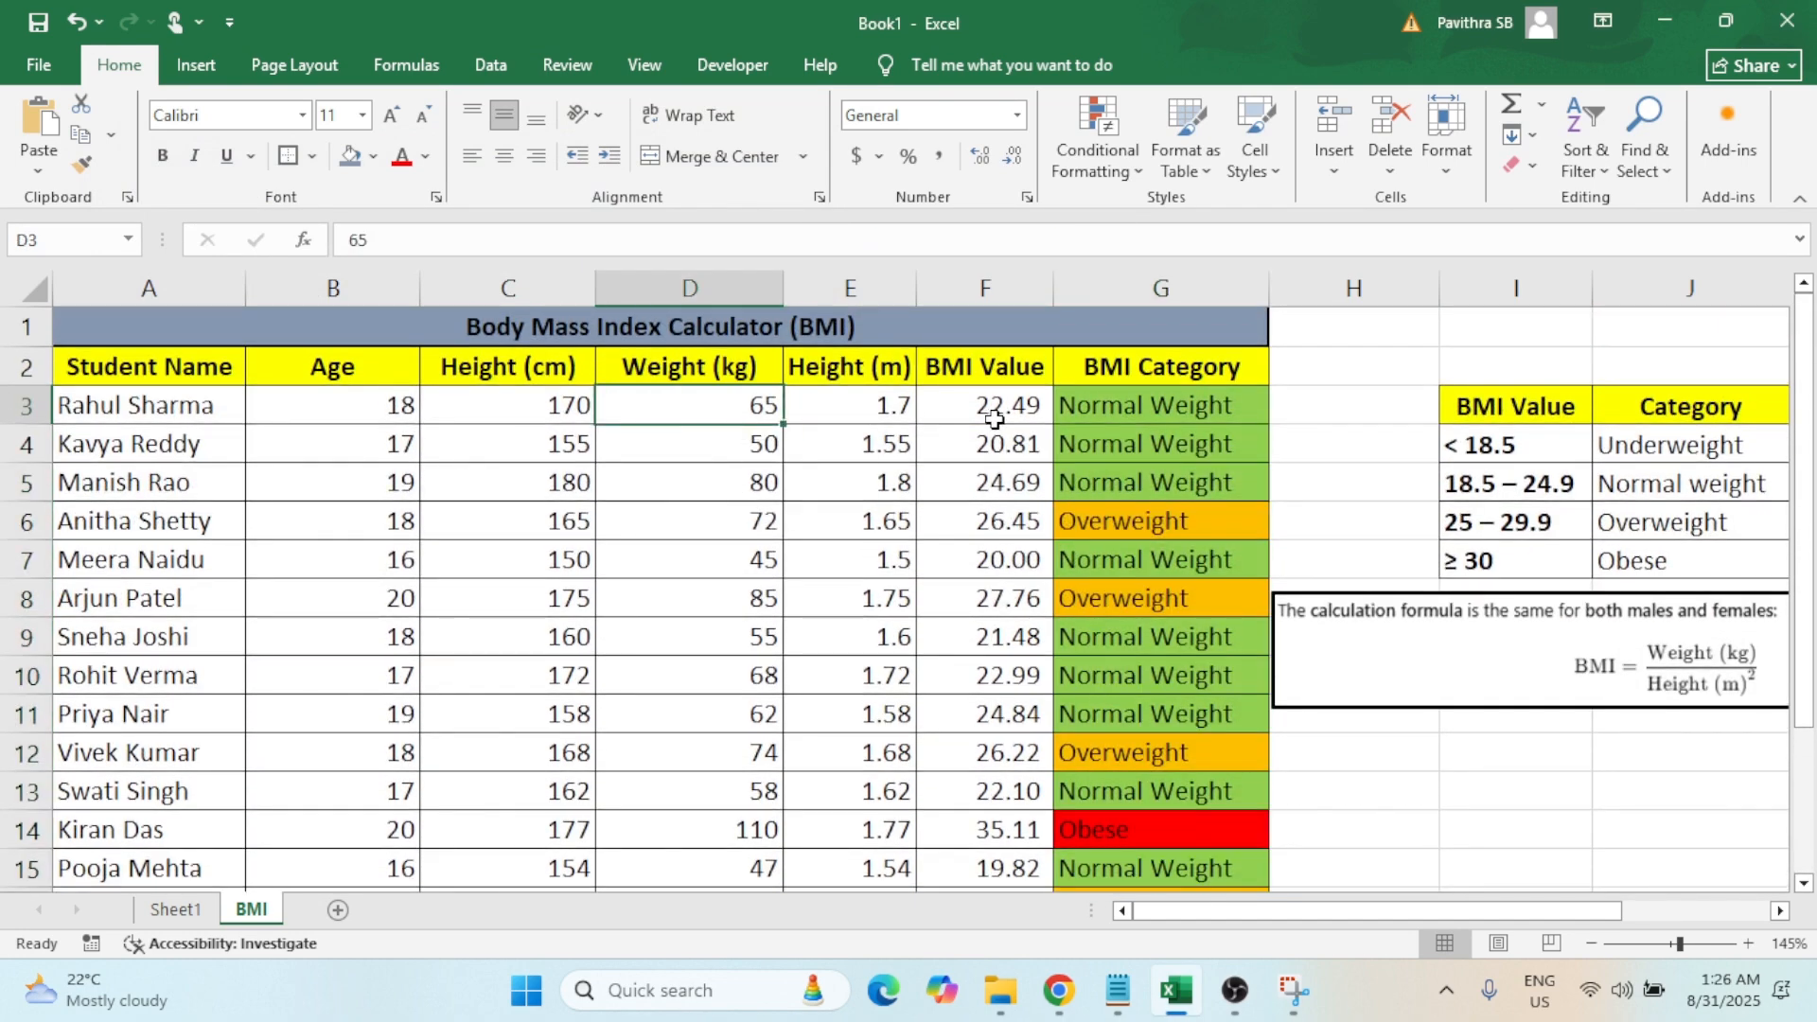
pyautogui.write('5')
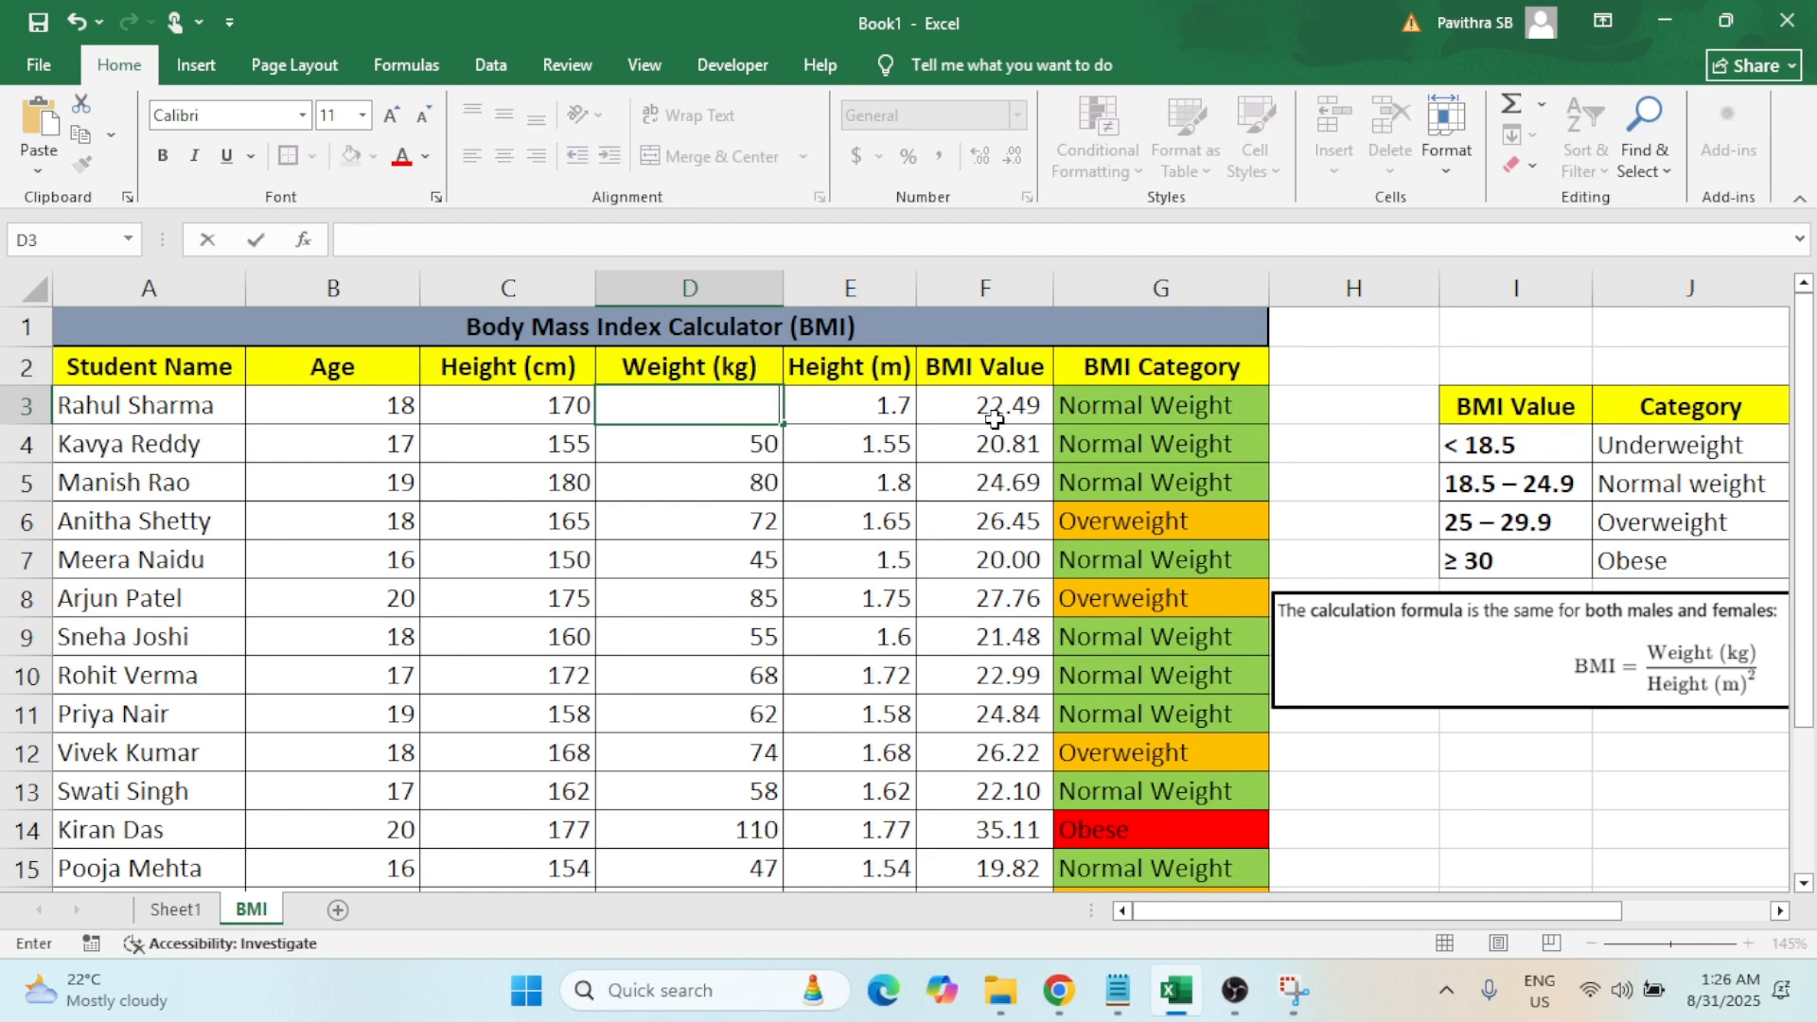
pyautogui.press('Return')
pyautogui.press('Up')
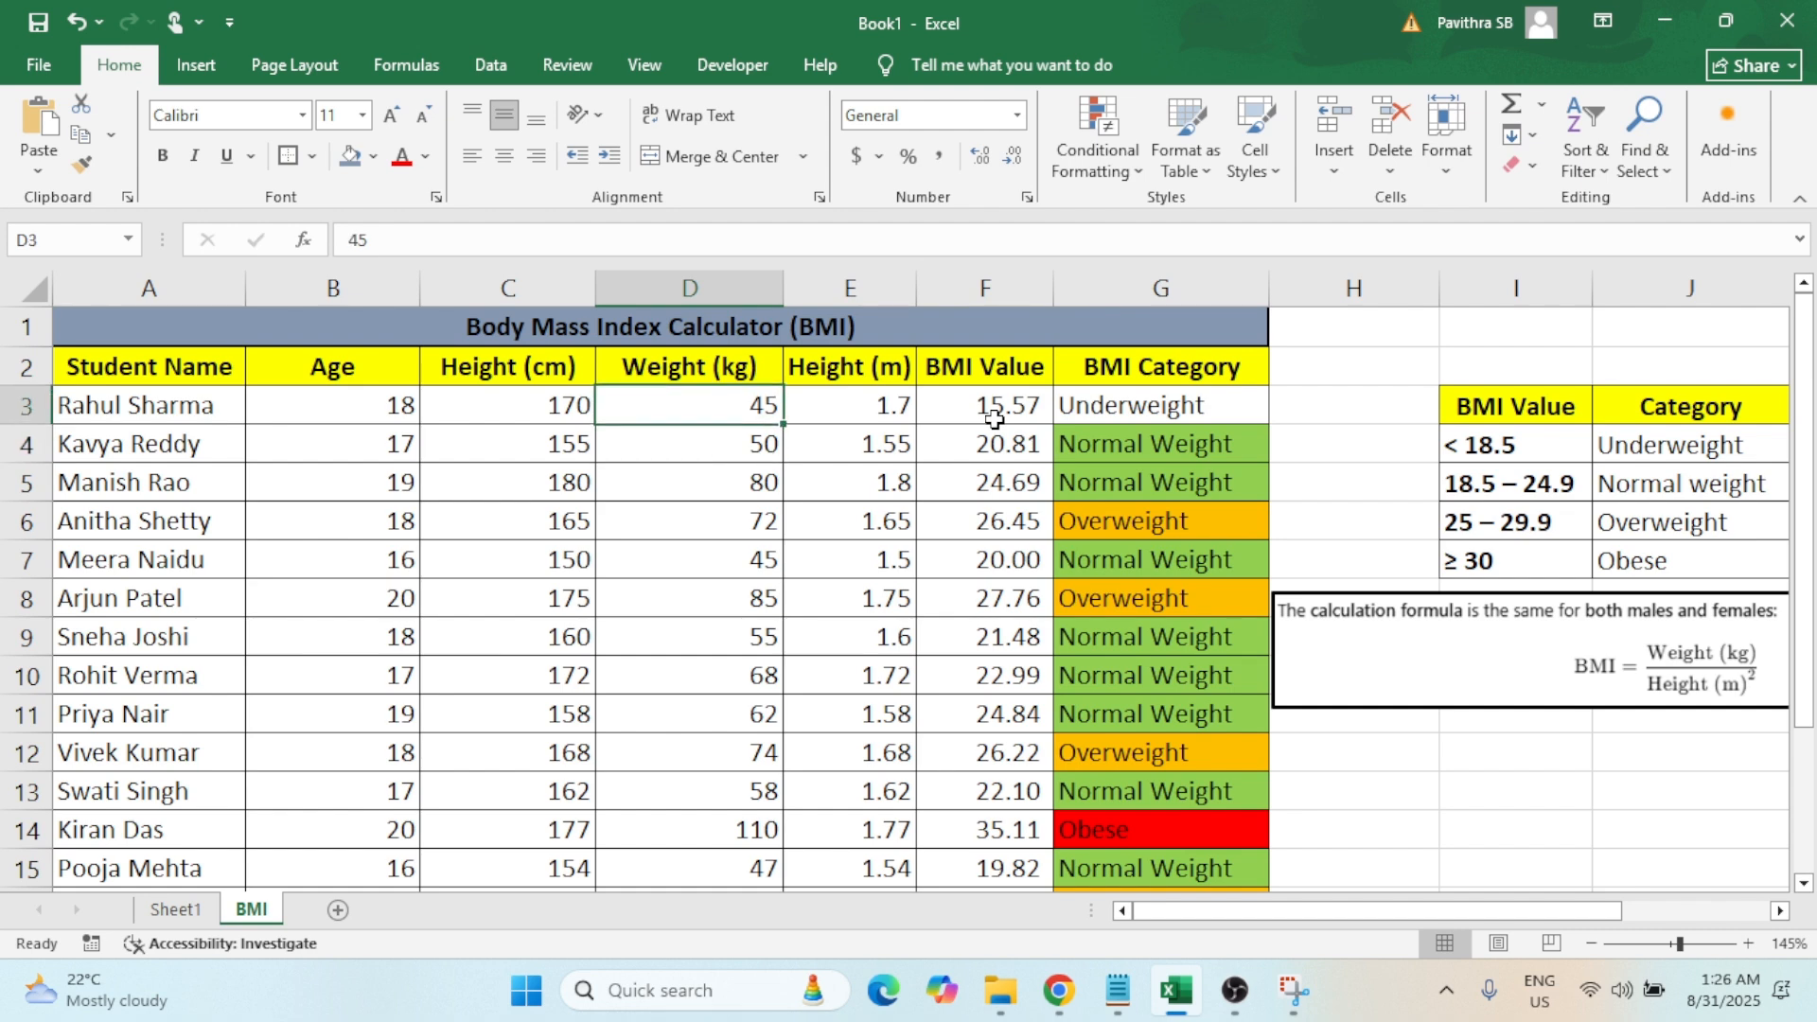
pyautogui.press('Right')
pyautogui.press('Right')
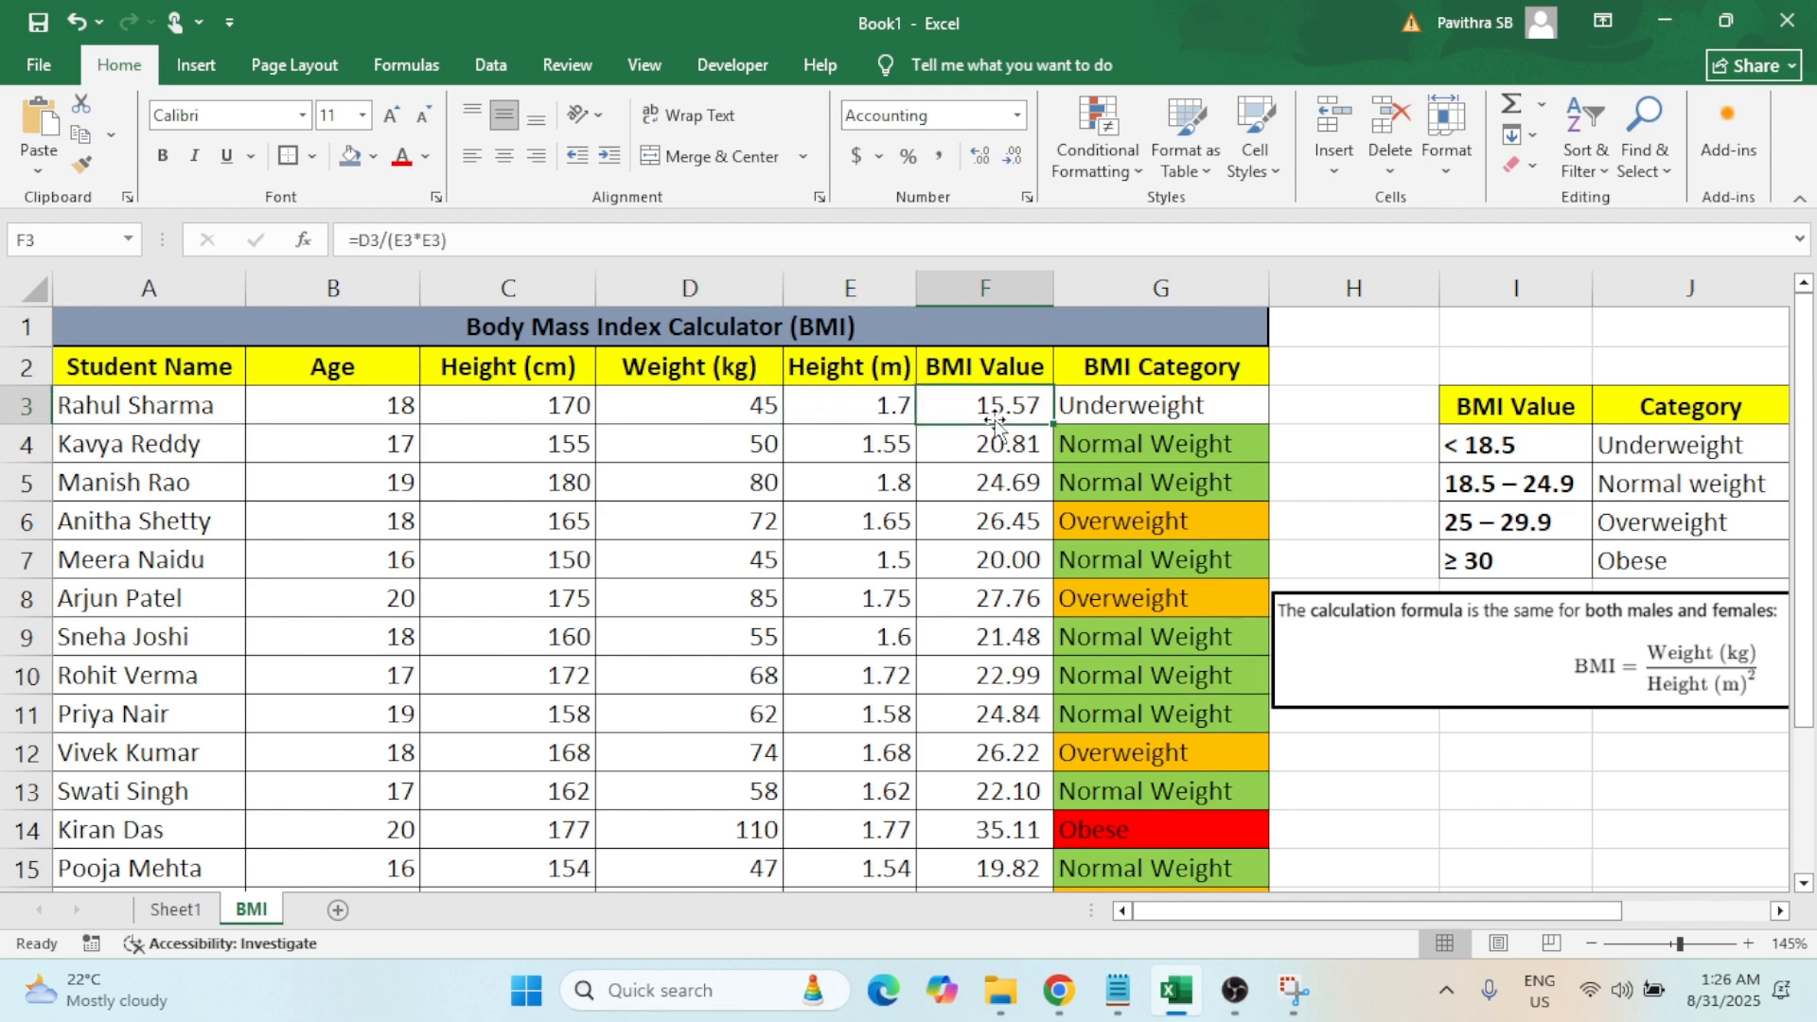
pyautogui.press('Right')
# Copy the text Underweight from the reference table and select the category cells G3:G17.
pyautogui.doubleClick(1618, 448)
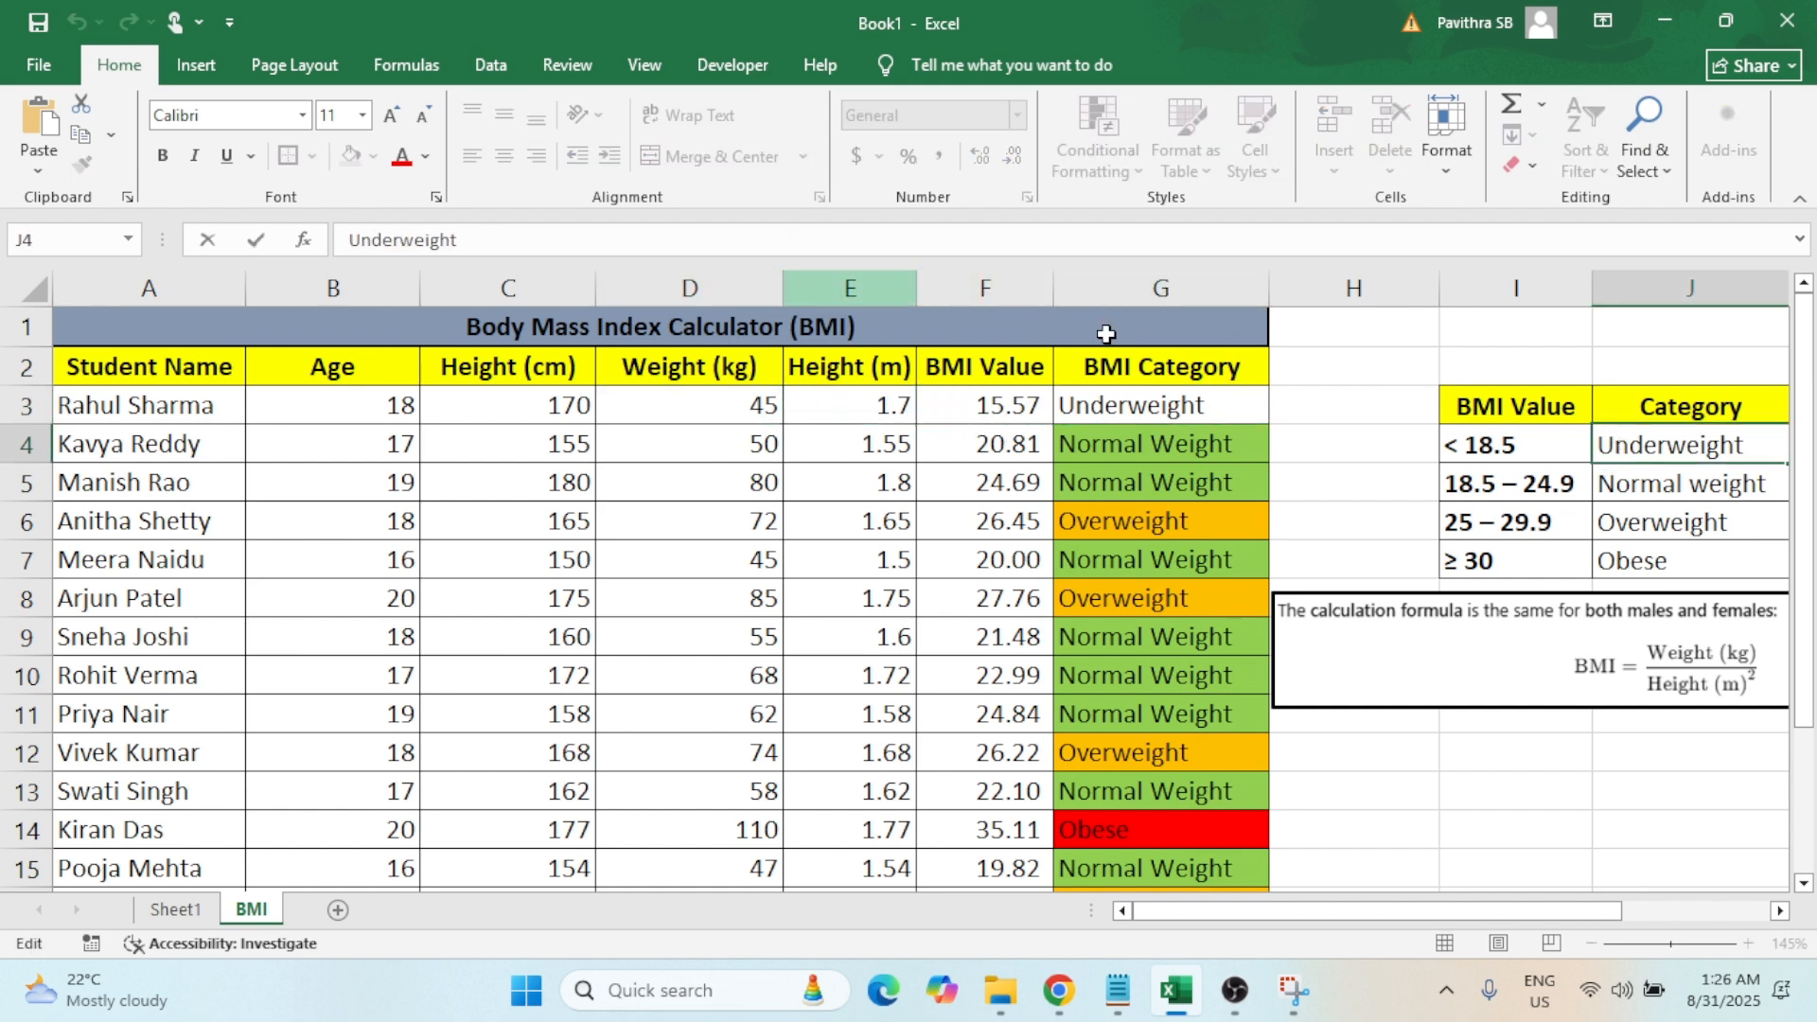
pyautogui.doubleClick(1685, 448)
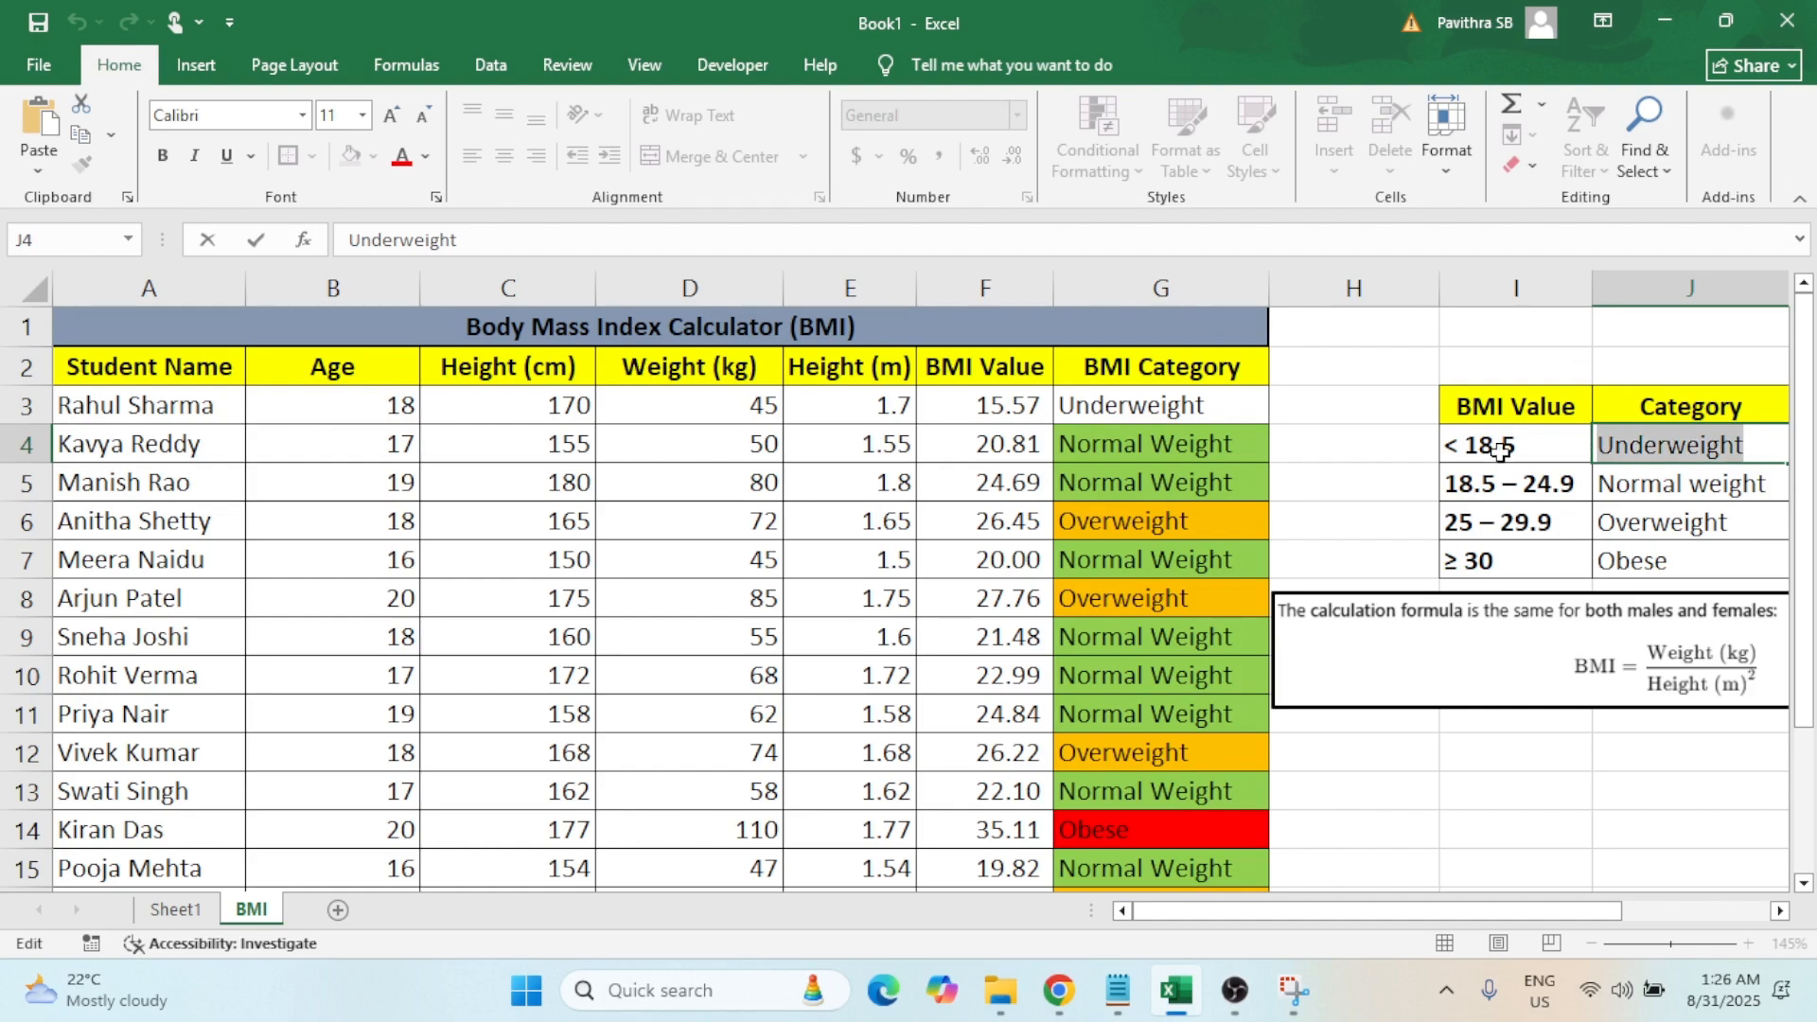
pyautogui.press('Escape')
pyautogui.click(1144, 408)
pyautogui.hotkey('ctrl', 'shift', 'Down')
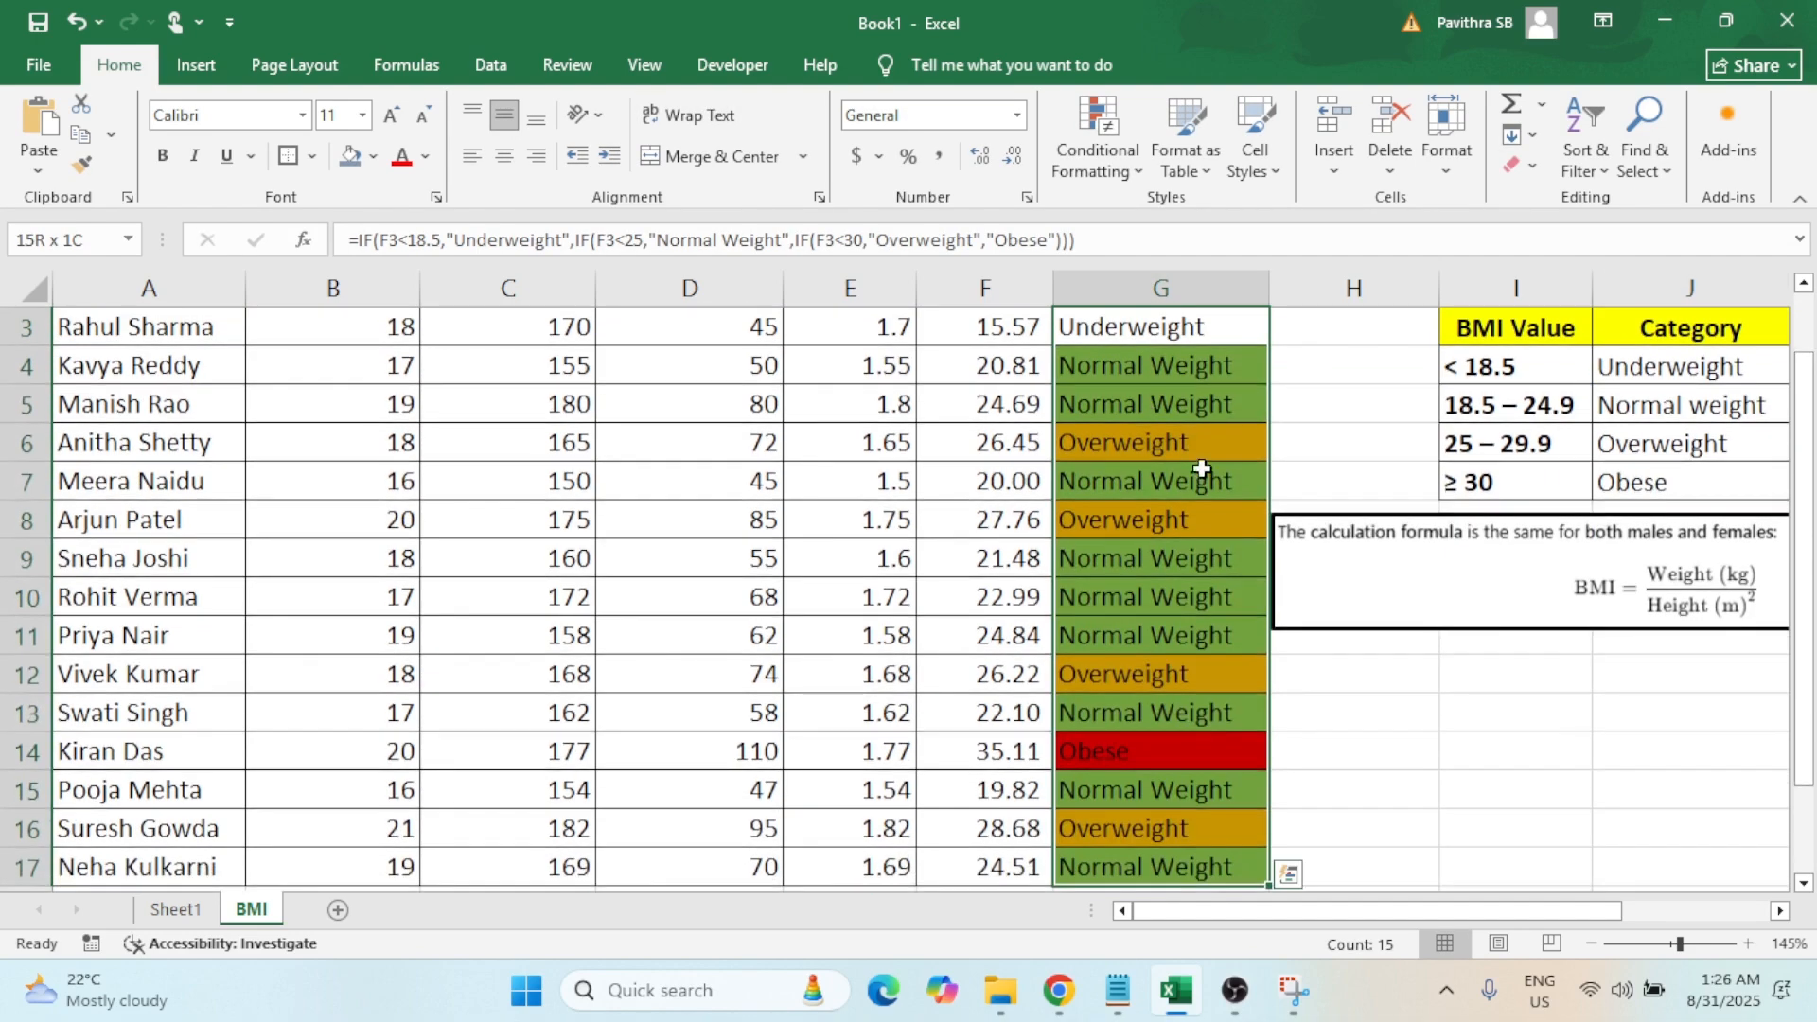
pyautogui.scroll(1, 1186, 444)
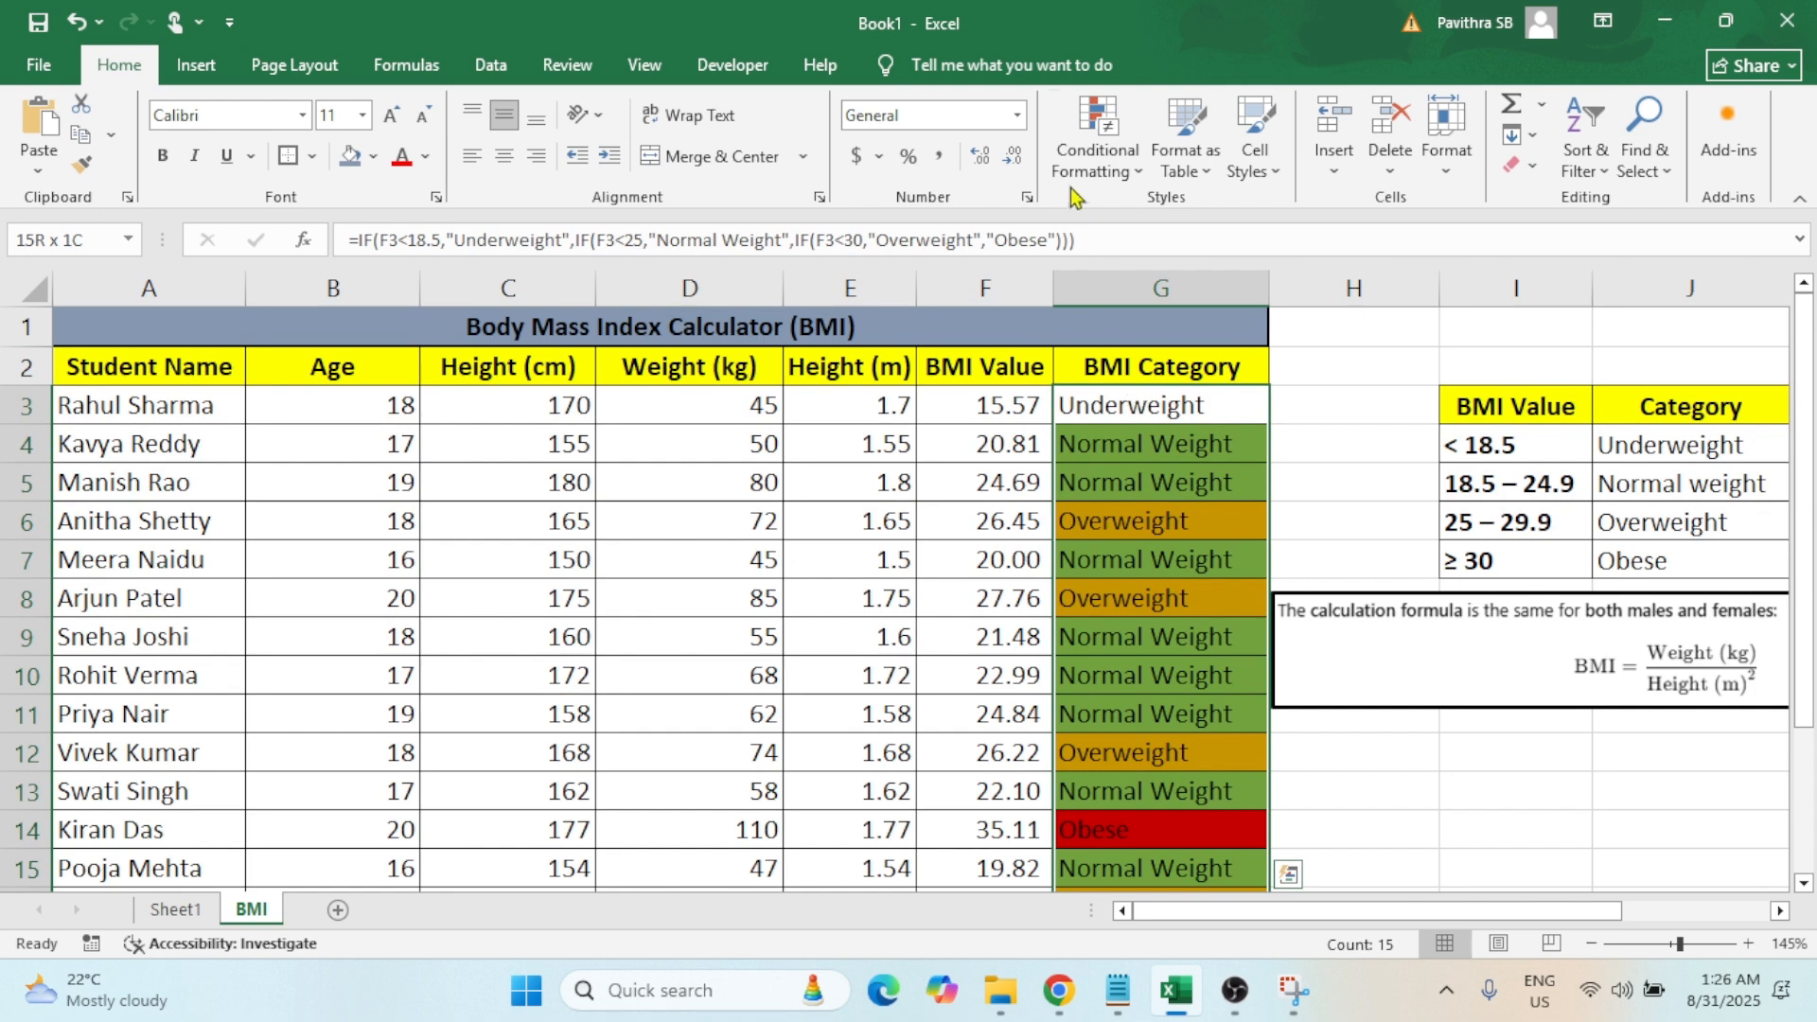
# Create a conditional formatting rule for G3:G17 whose specific text contains Underweight.
pyautogui.click(1089, 159)
pyautogui.click(1148, 459)
pyautogui.click(264, 263)
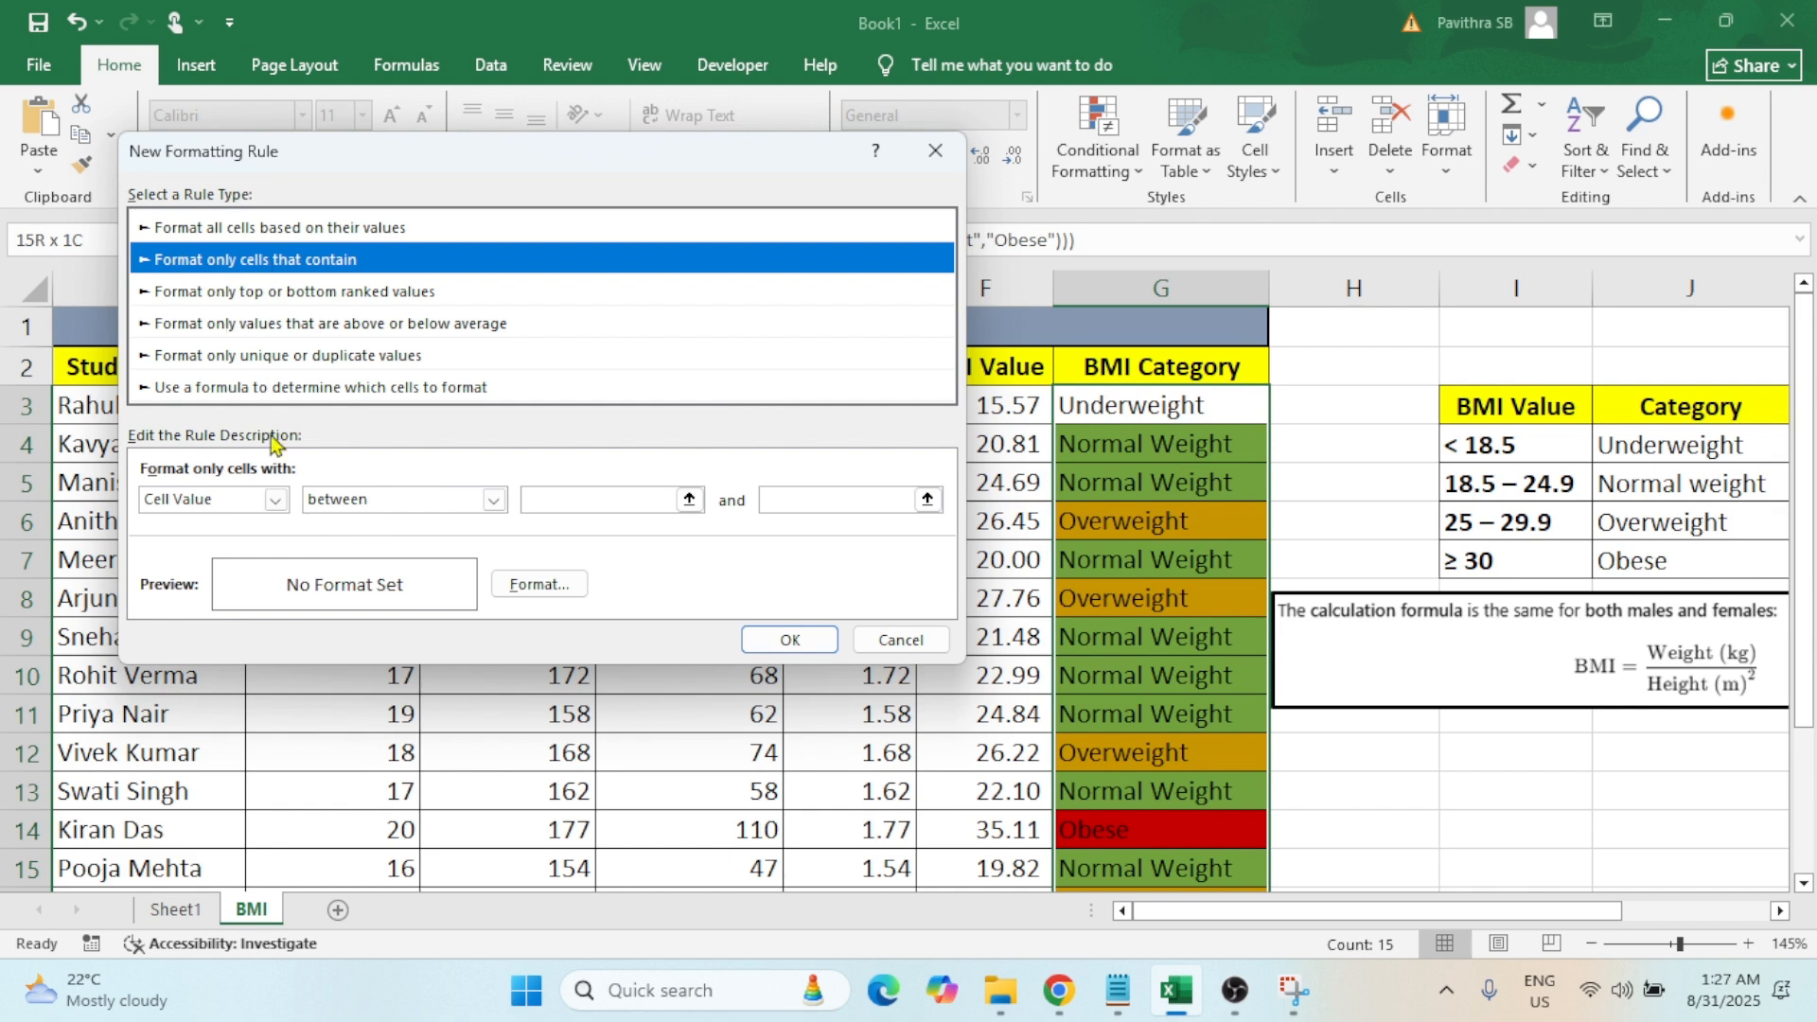
pyautogui.click(277, 500)
pyautogui.click(244, 543)
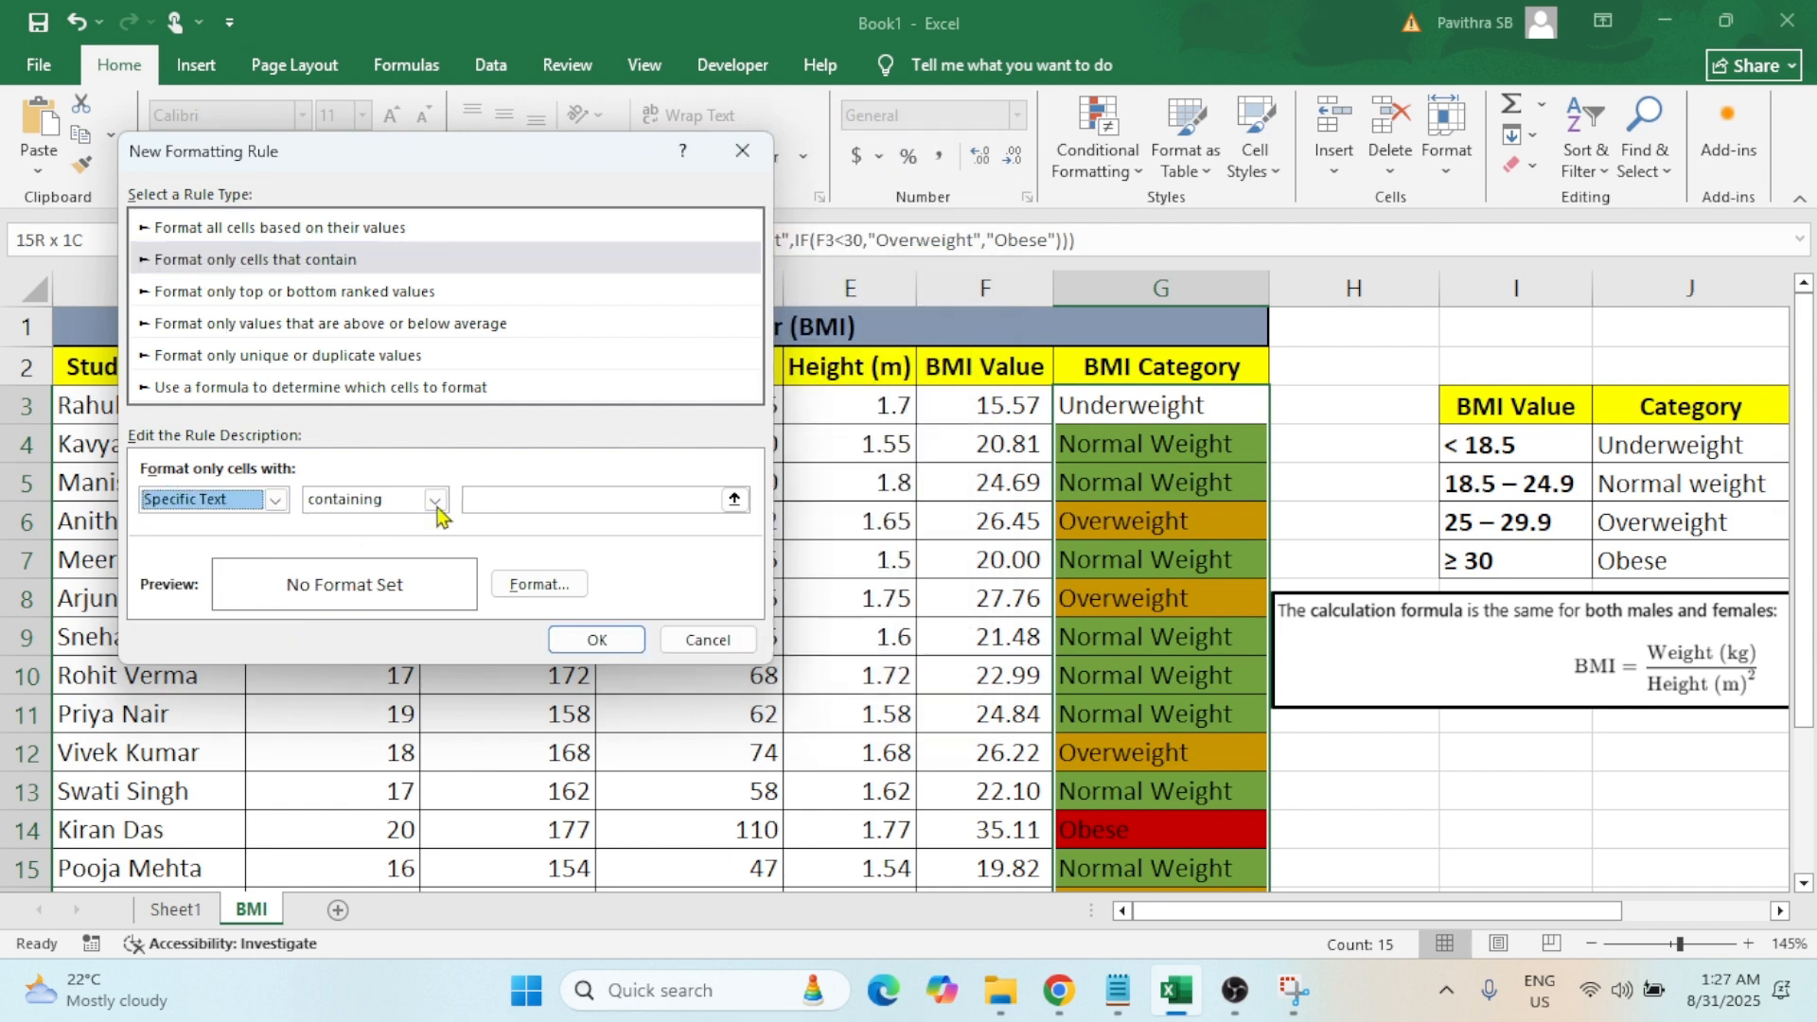
pyautogui.click(527, 499)
pyautogui.write('Underweight')
# Give the Underweight rule a yellow fill, apply it and check the category column.
pyautogui.click(539, 584)
pyautogui.click(223, 365)
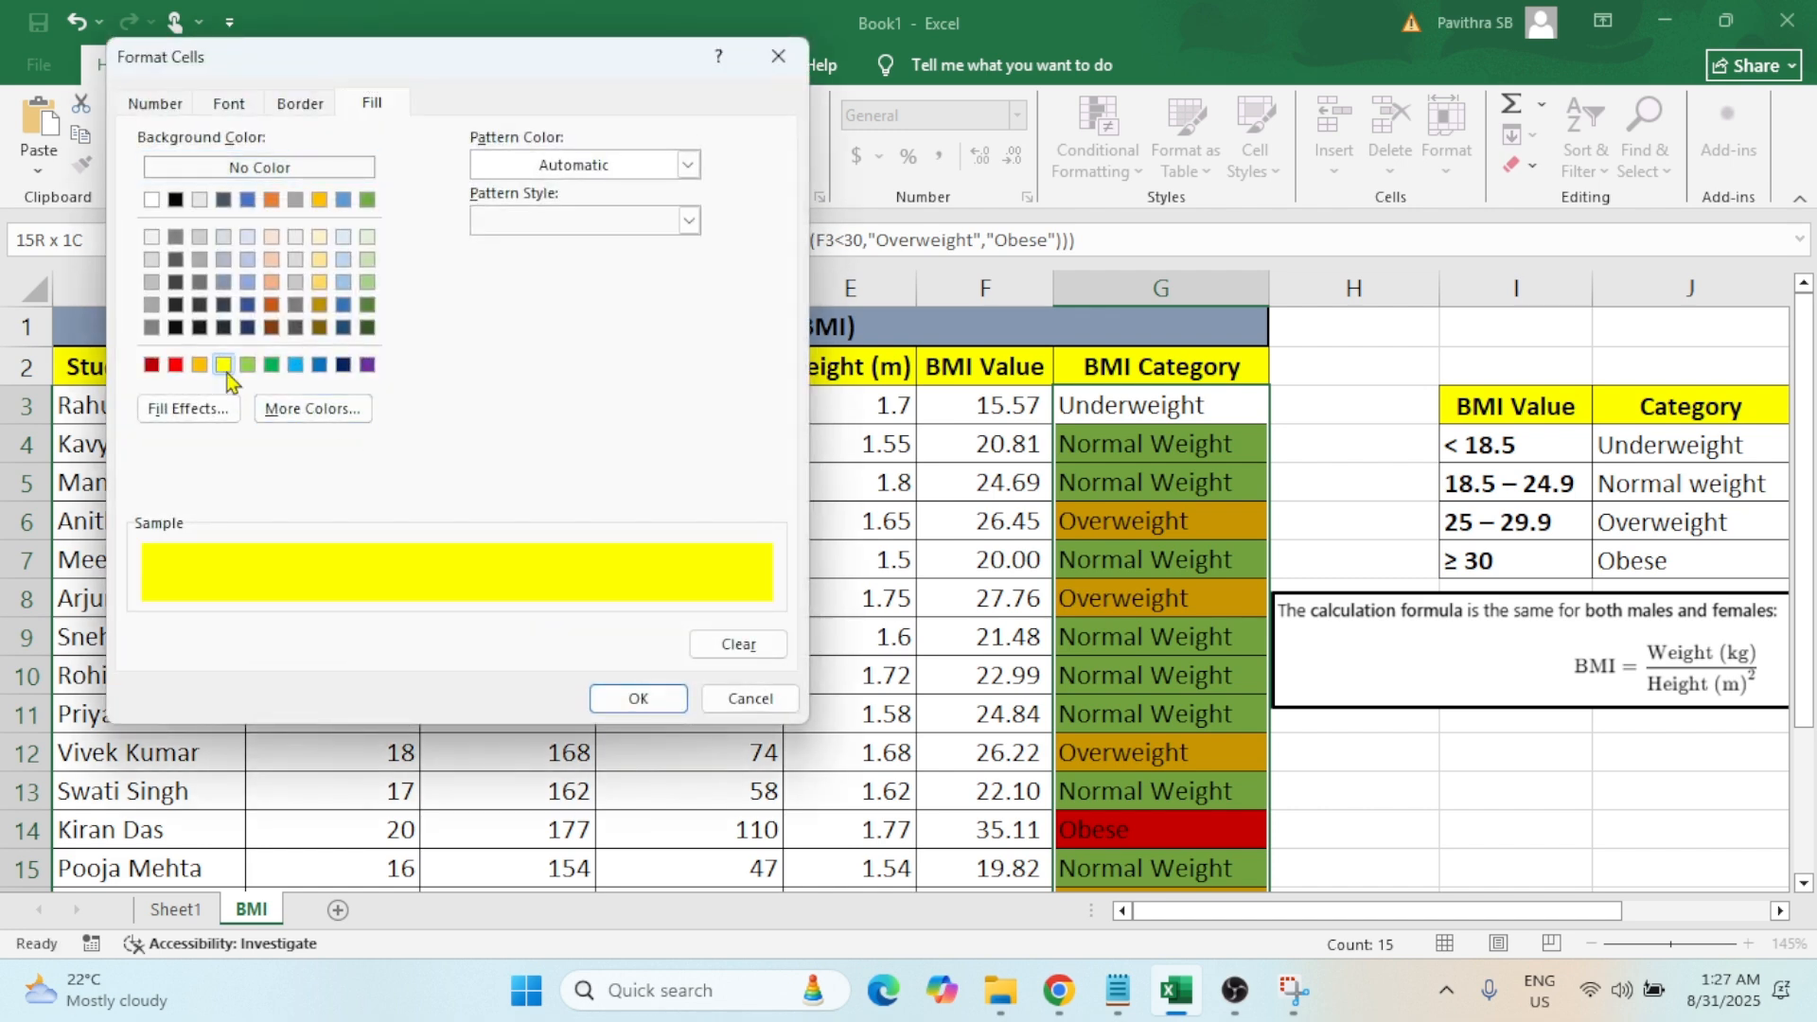
pyautogui.click(637, 698)
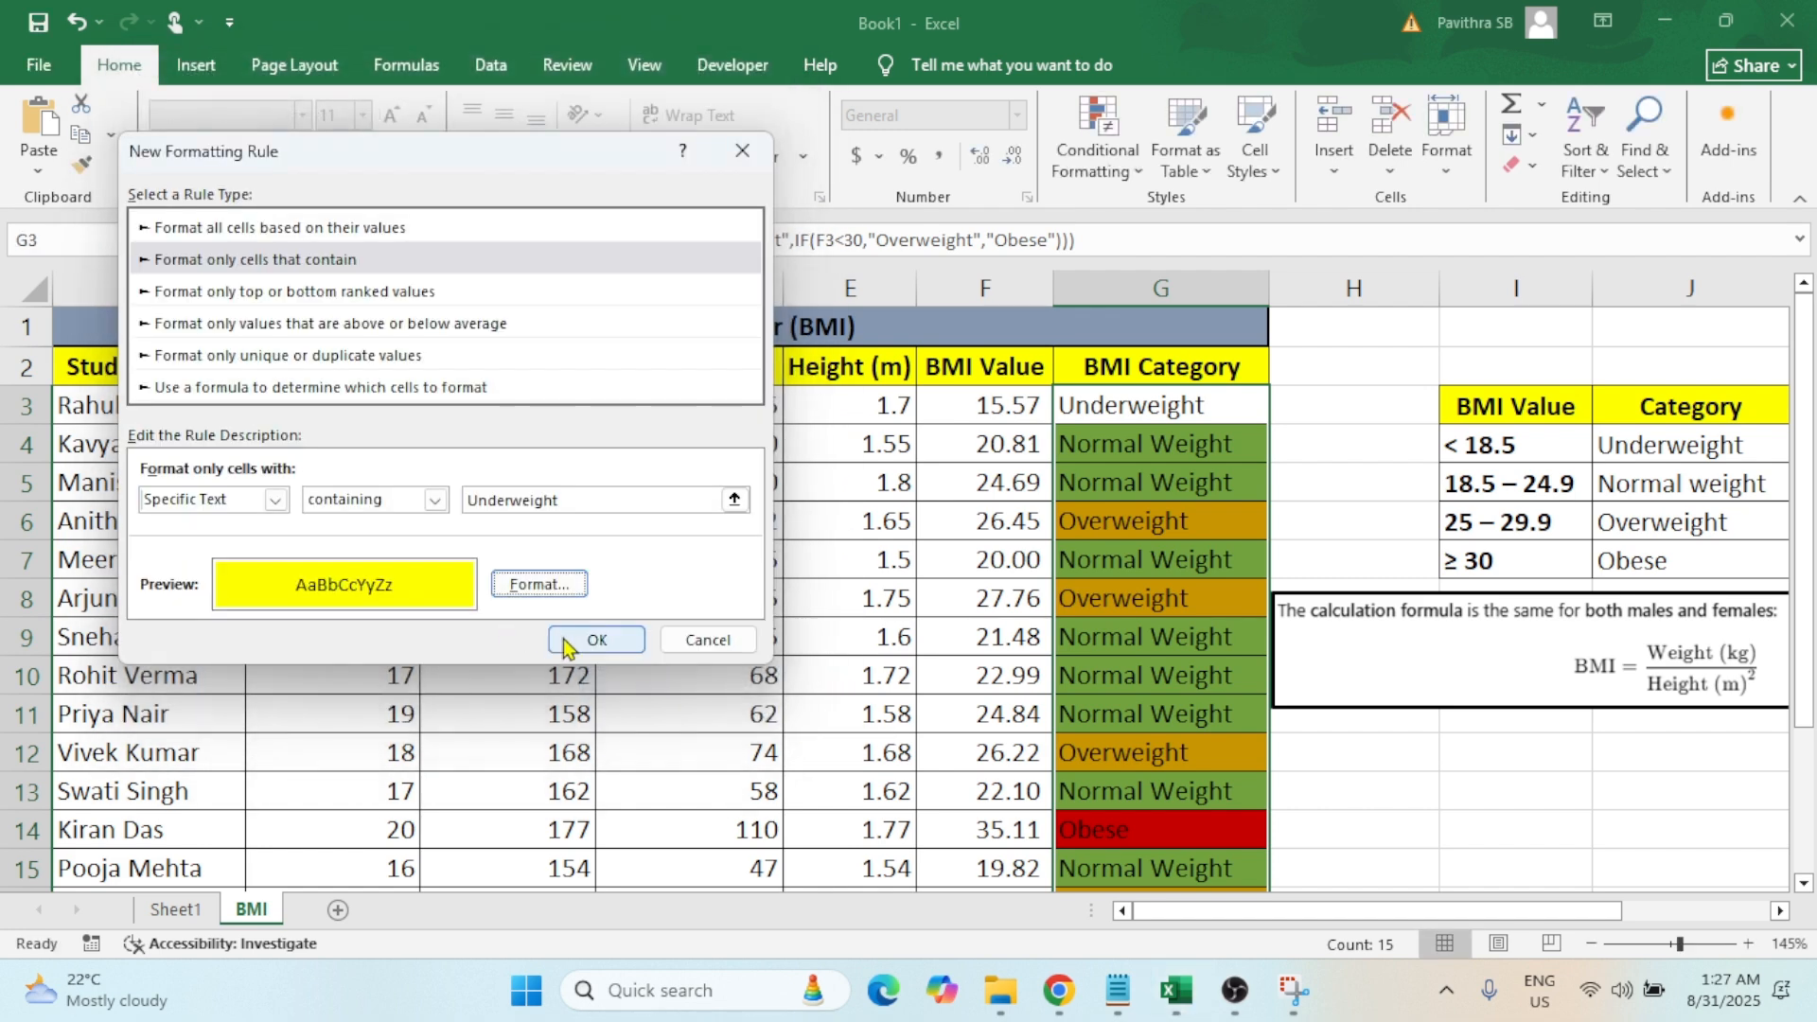
pyautogui.click(596, 632)
pyautogui.click(1279, 788)
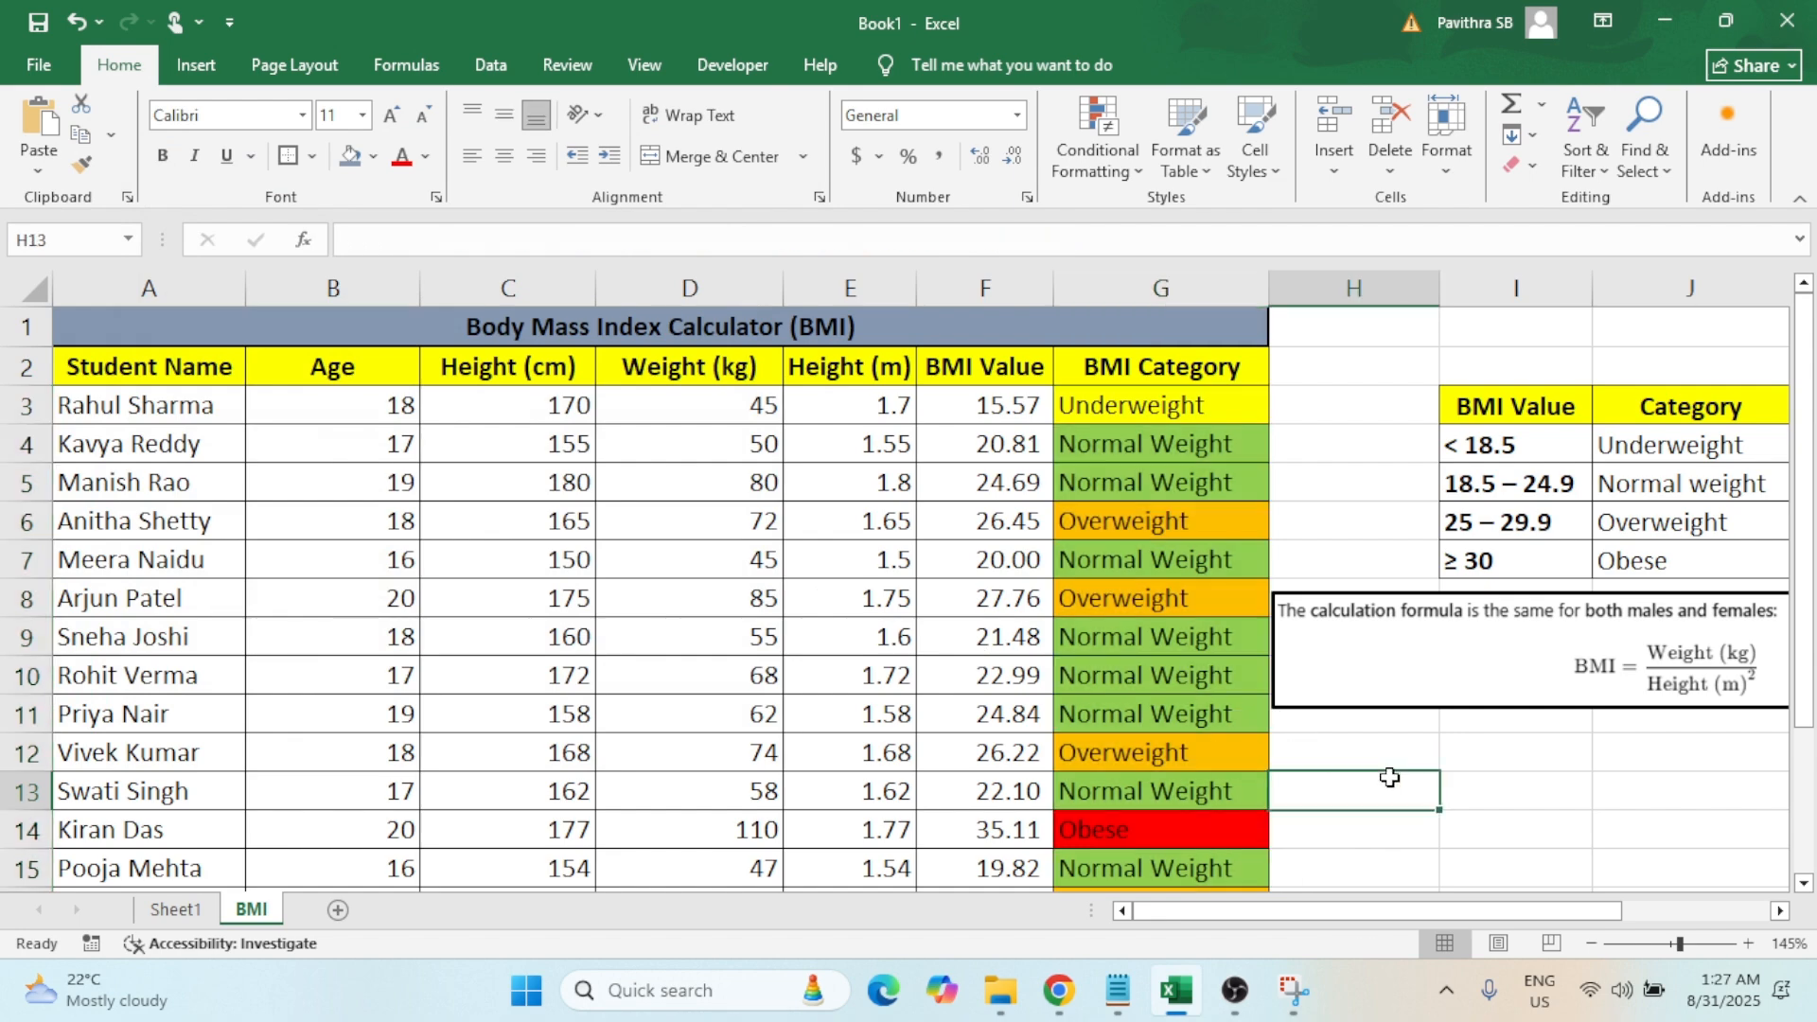
pyautogui.click(1108, 400)
pyautogui.scroll(-1, 1287, 511)
pyautogui.scroll(1, 1216, 450)
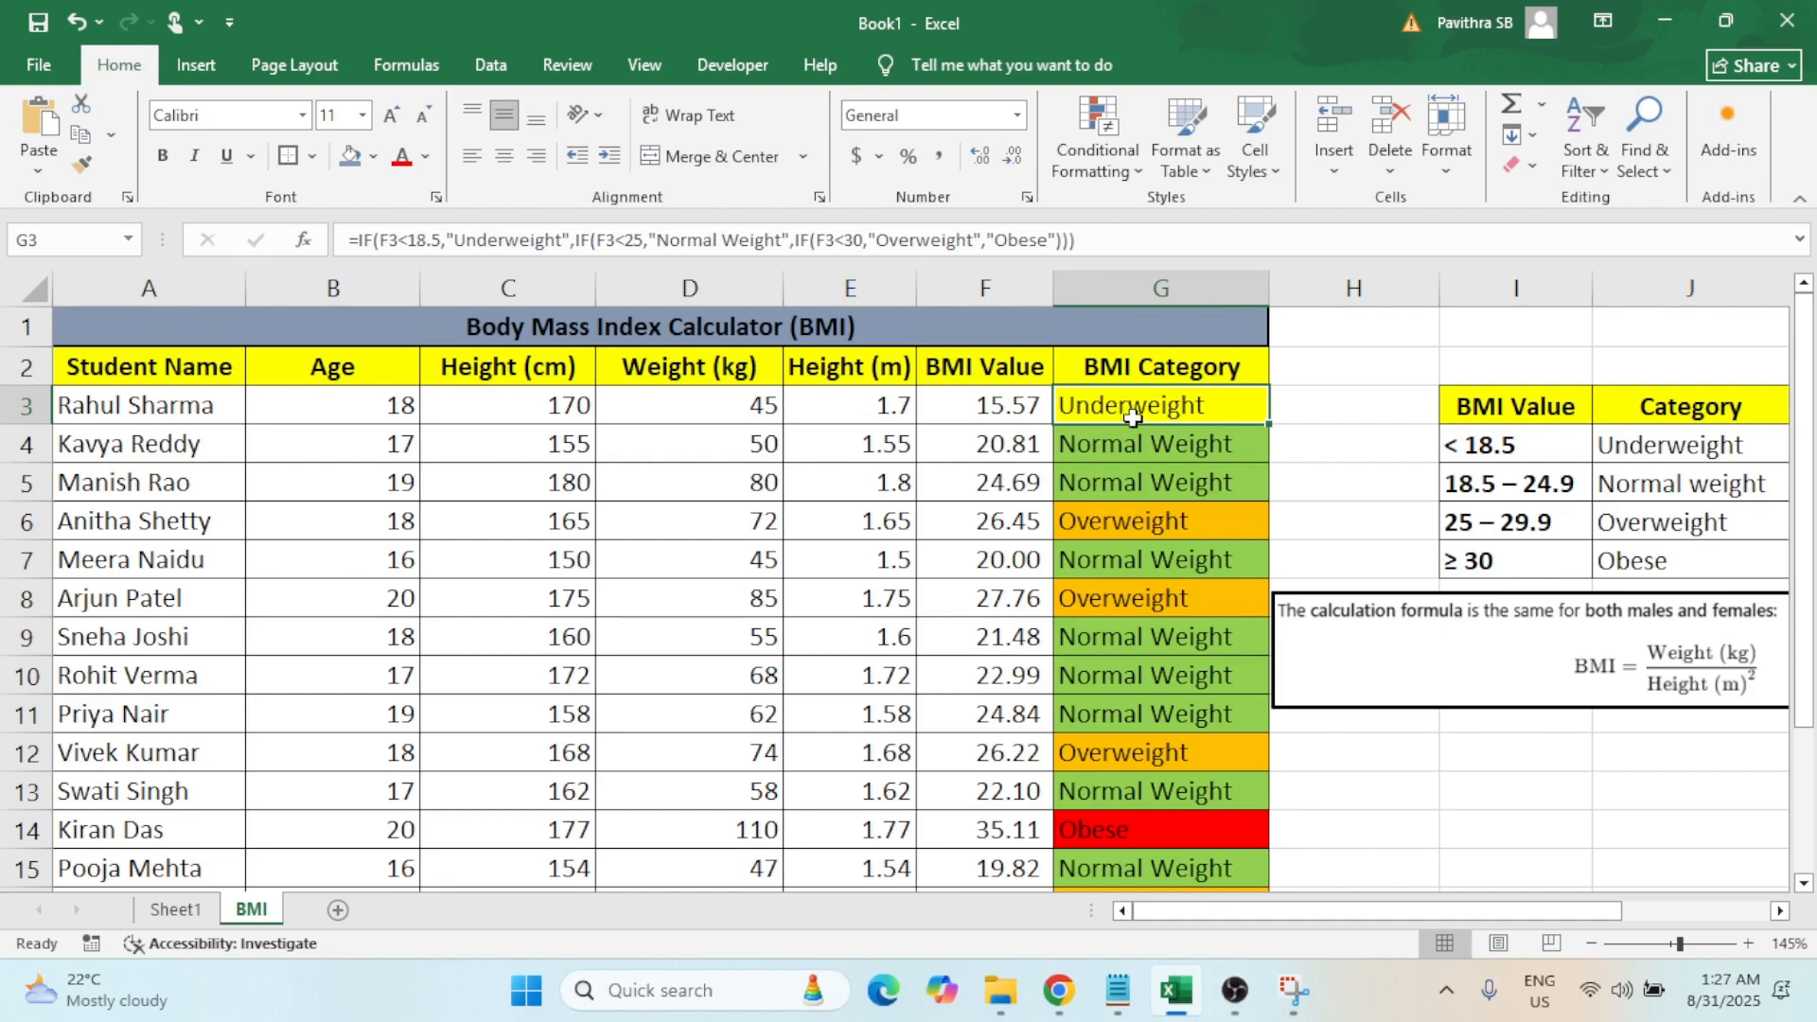
# Select the category cells G3:G17 and bring up the list of their conditional formatting rules for management.
pyautogui.hotkey('ctrl', 'shift', 'Down')
pyautogui.scroll(1, 1135, 514)
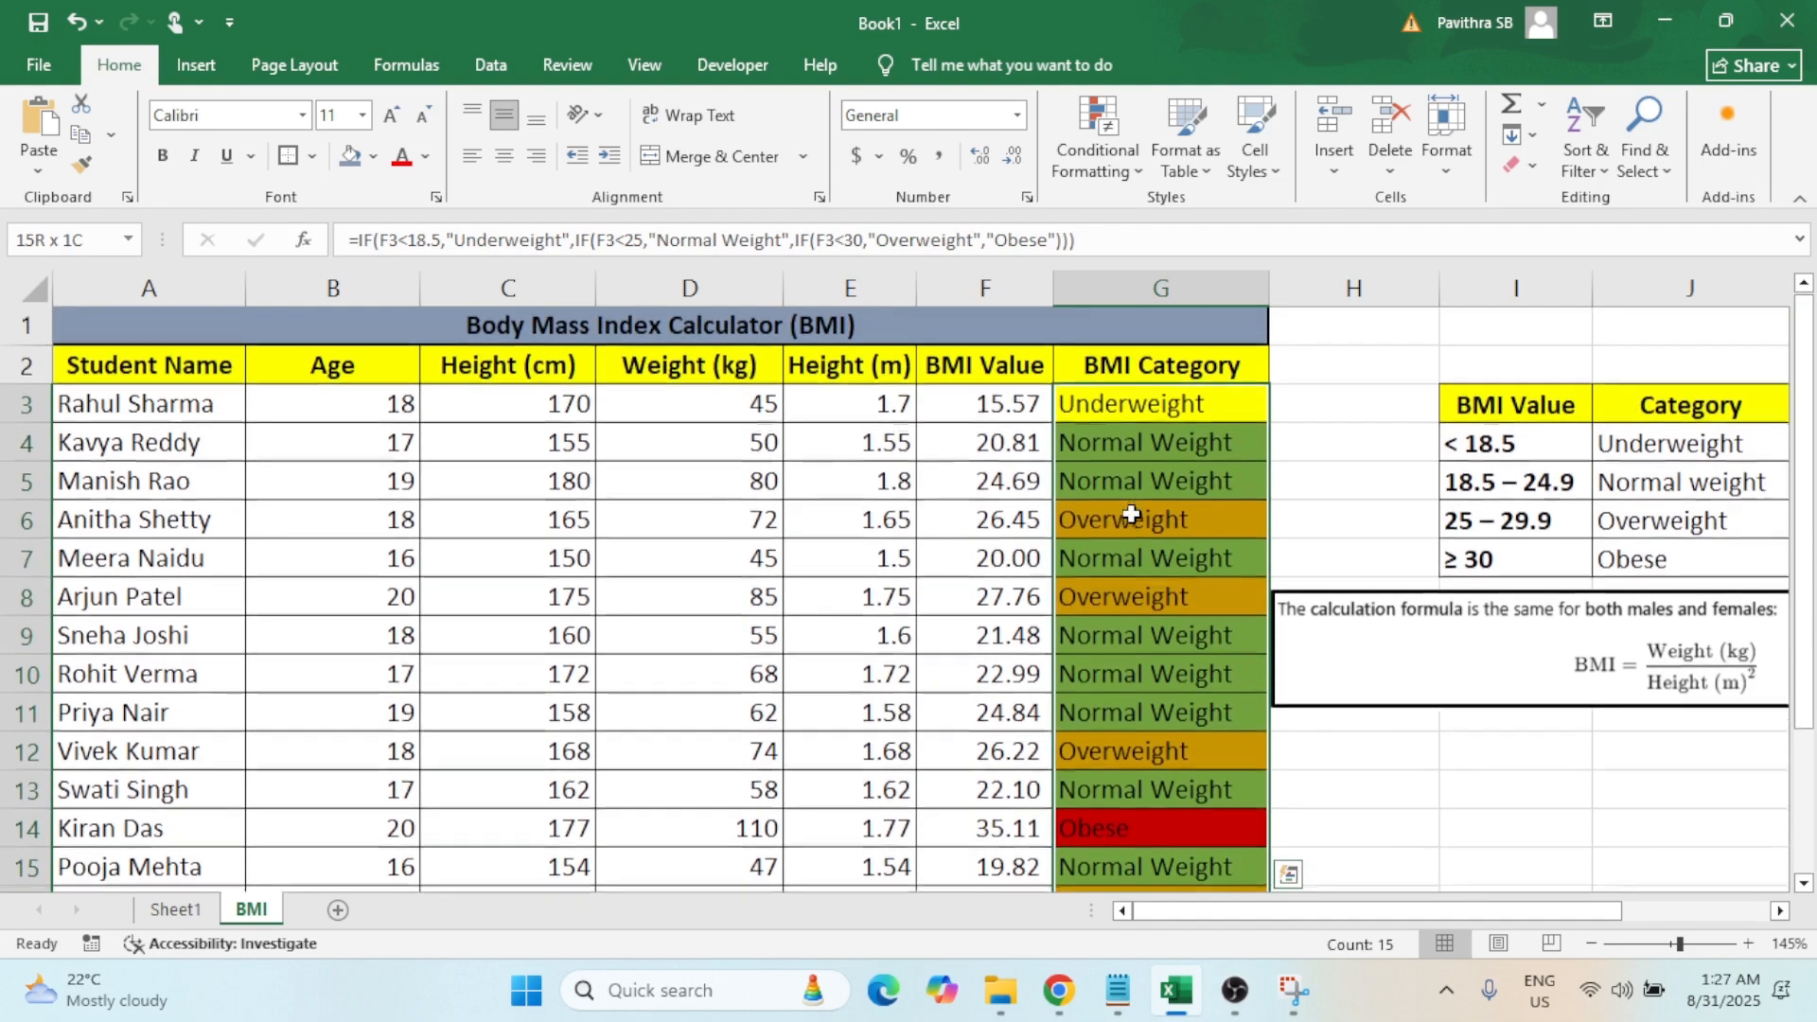
pyautogui.click(1096, 169)
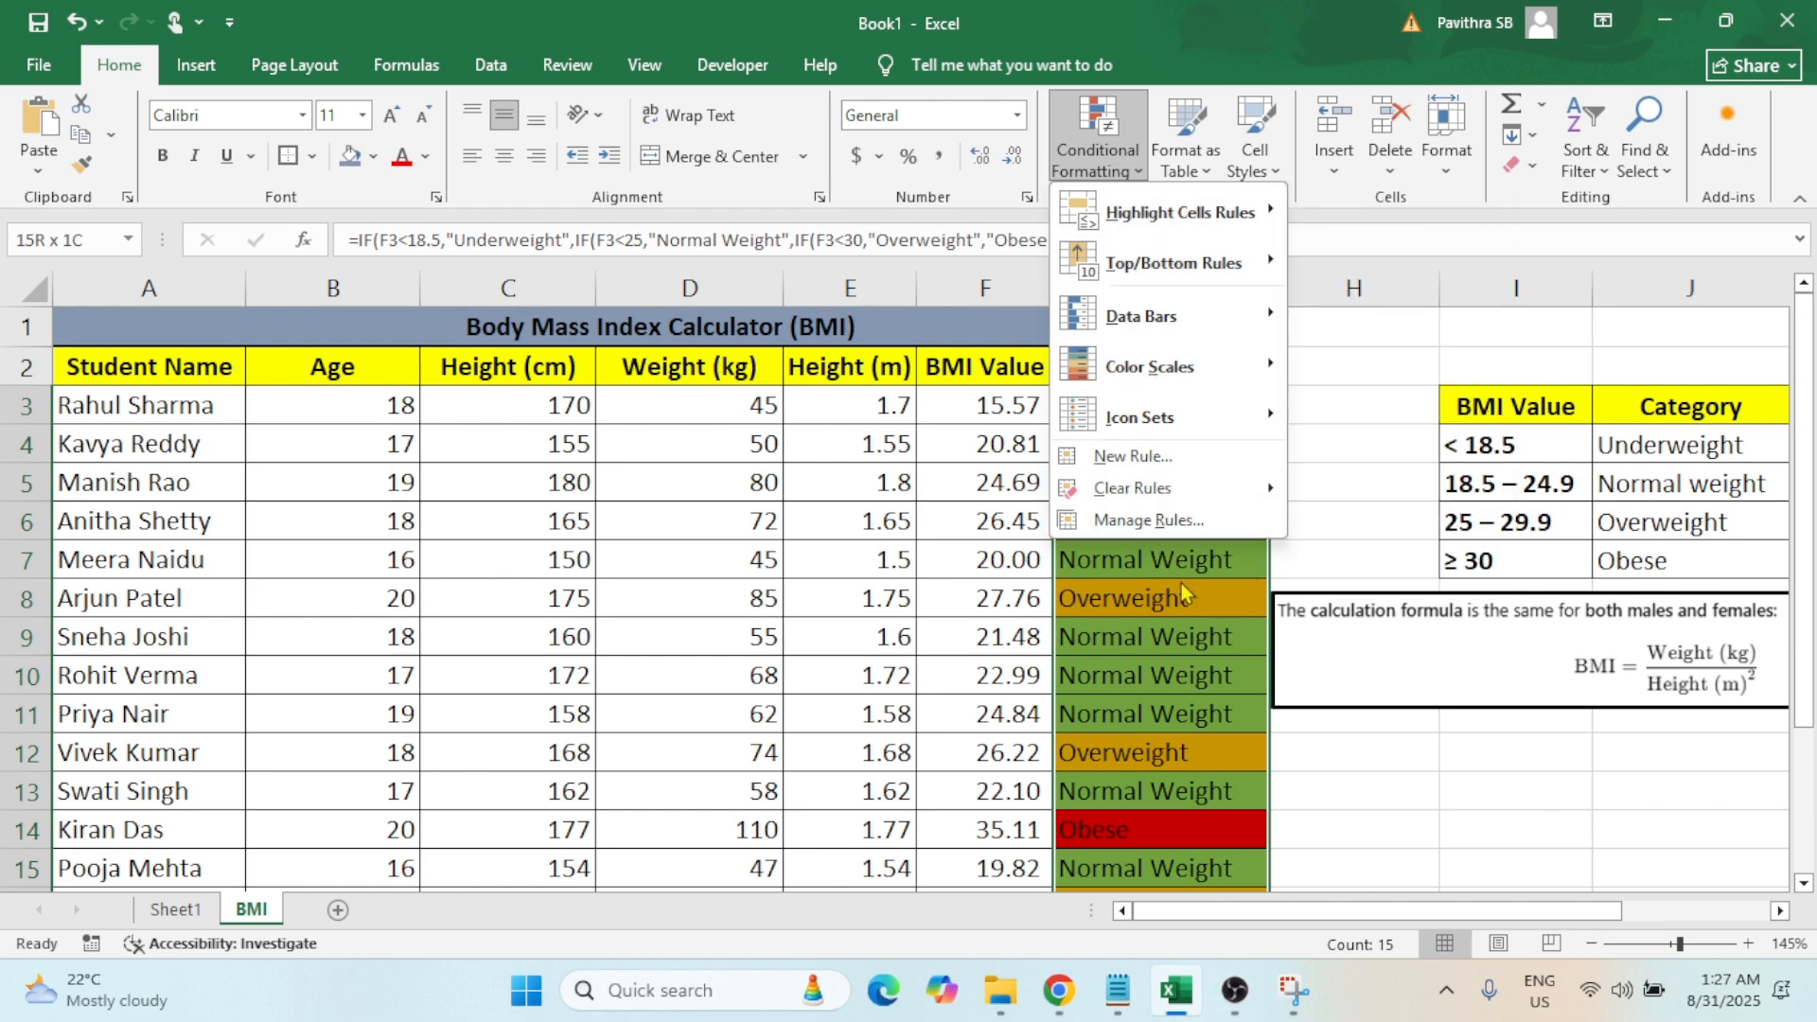
pyautogui.click(1130, 522)
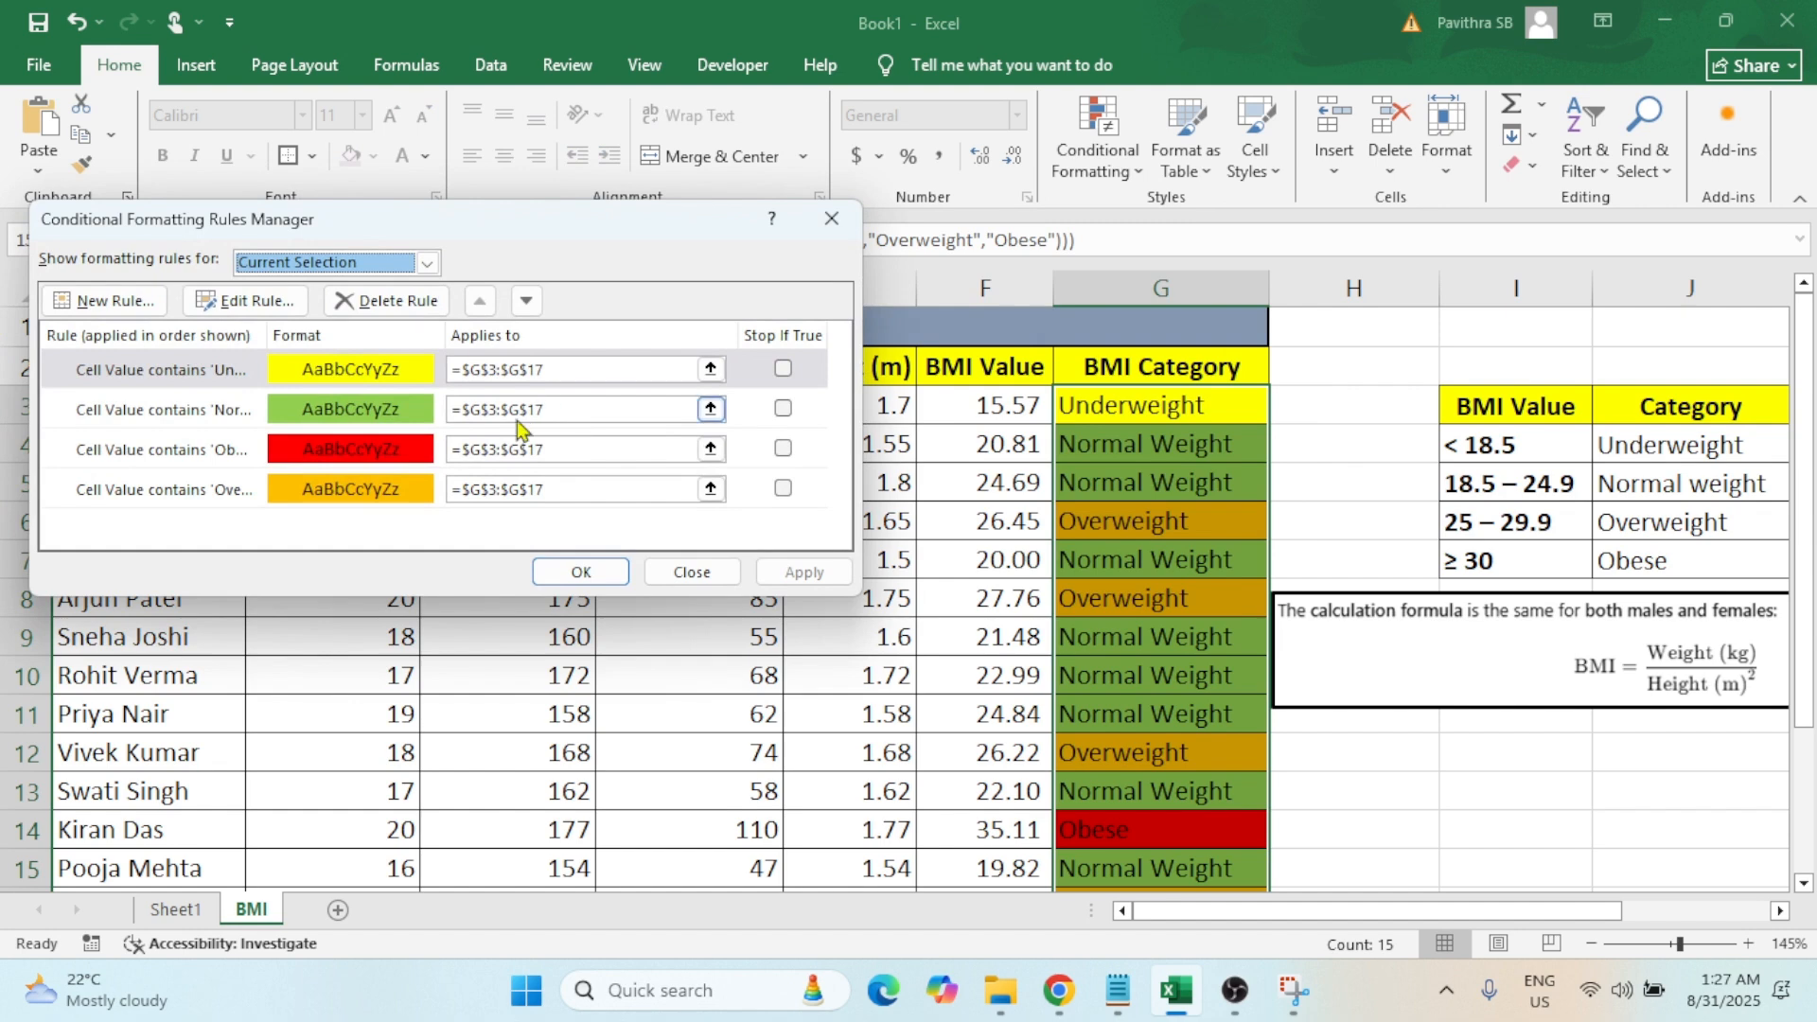
pyautogui.click(343, 498)
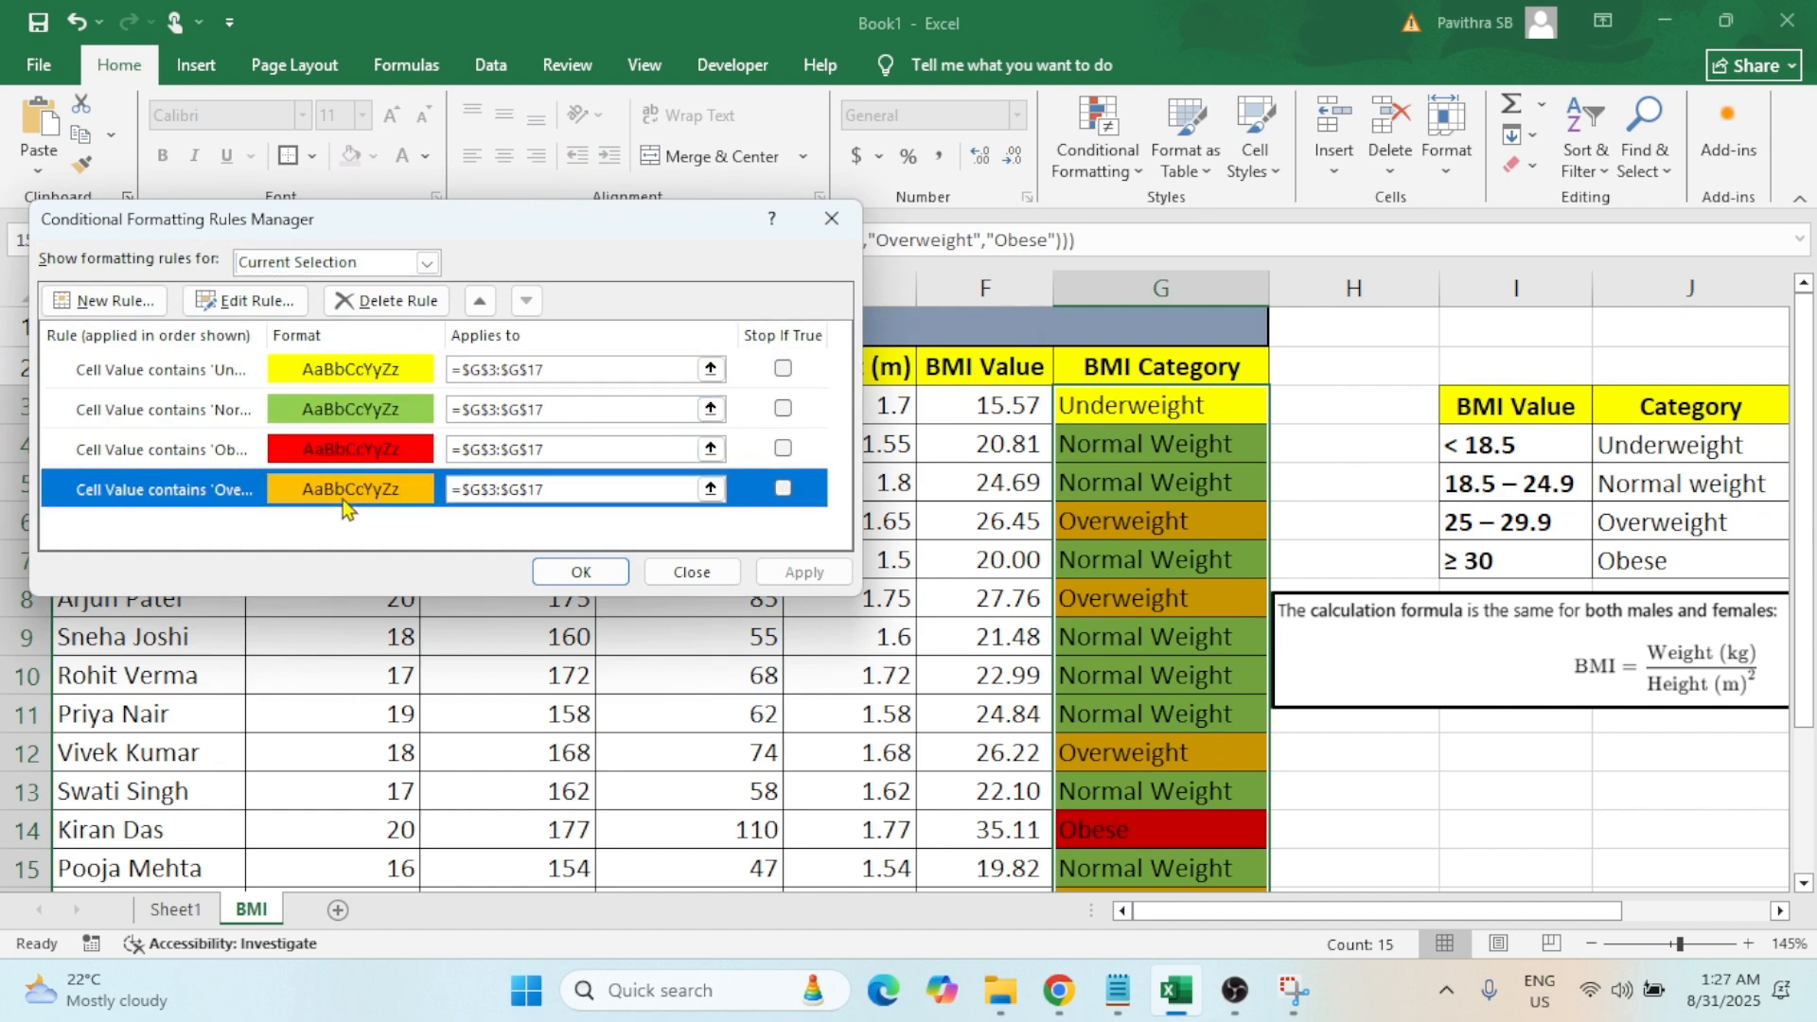
# Edit the Underweight rule to use a light blue fill, apply the change and look through the category column.
pyautogui.click(338, 375)
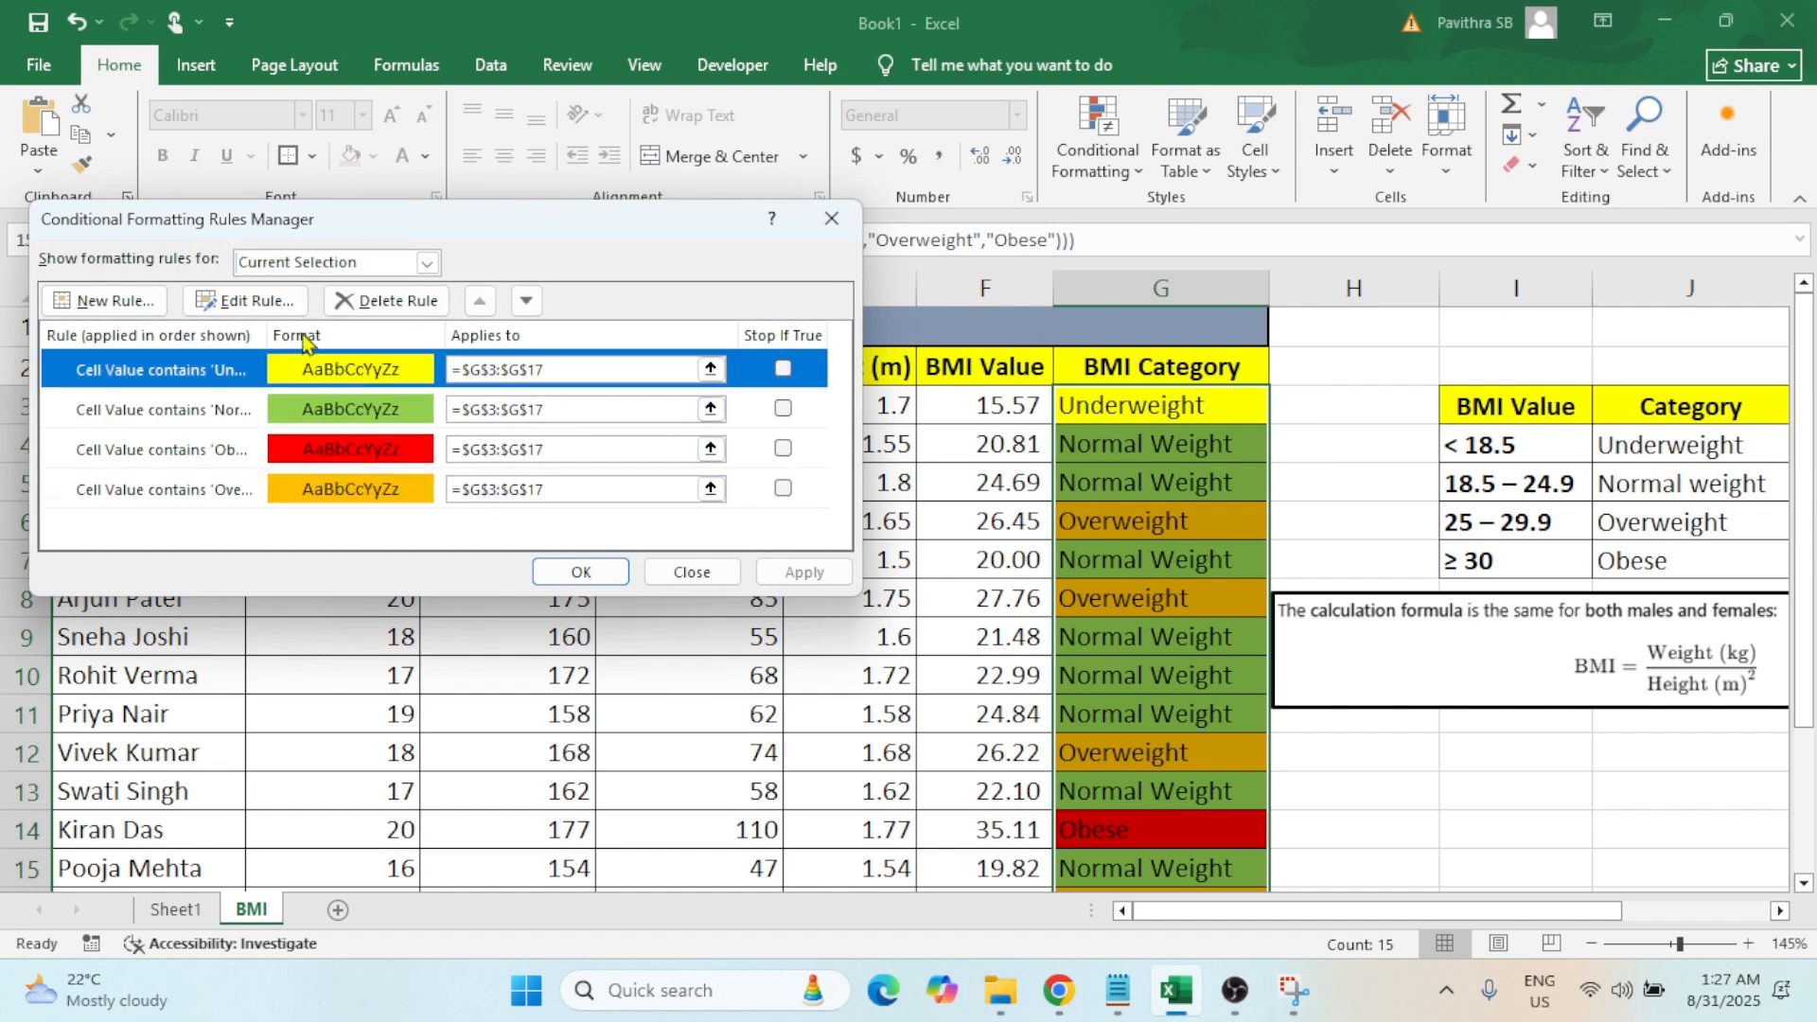
pyautogui.click(248, 301)
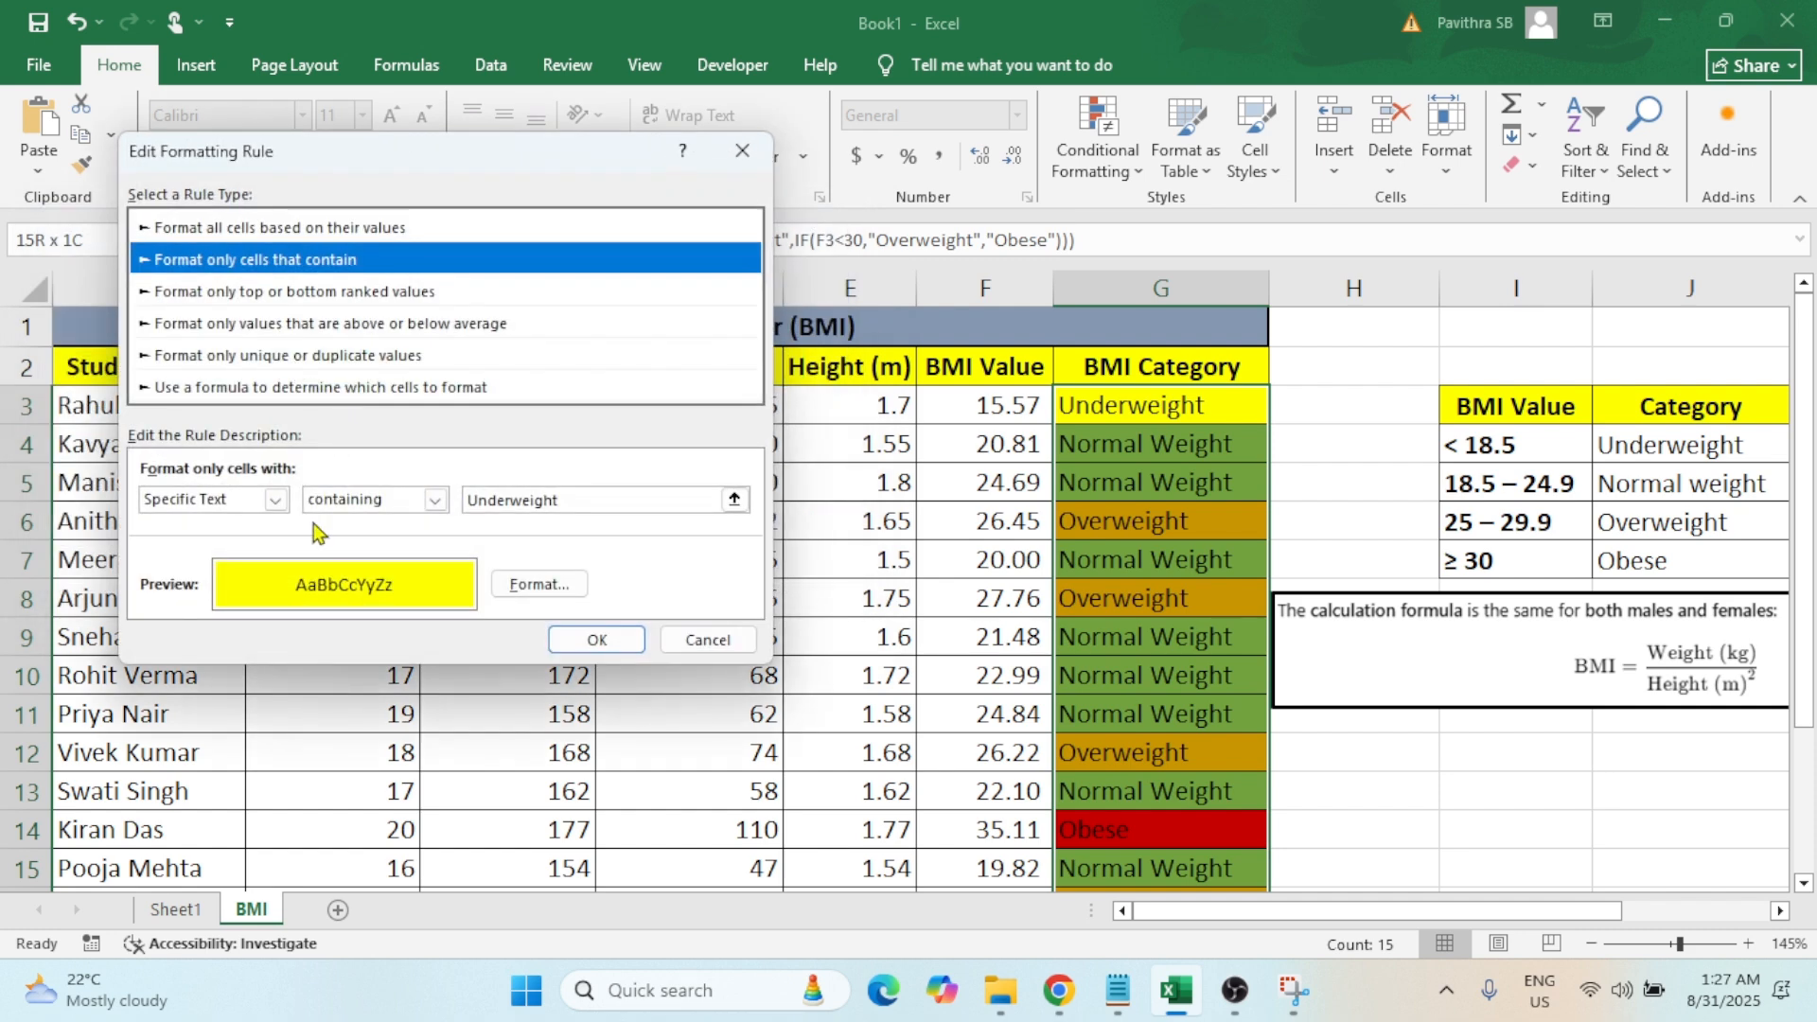
pyautogui.click(535, 583)
pyautogui.click(284, 335)
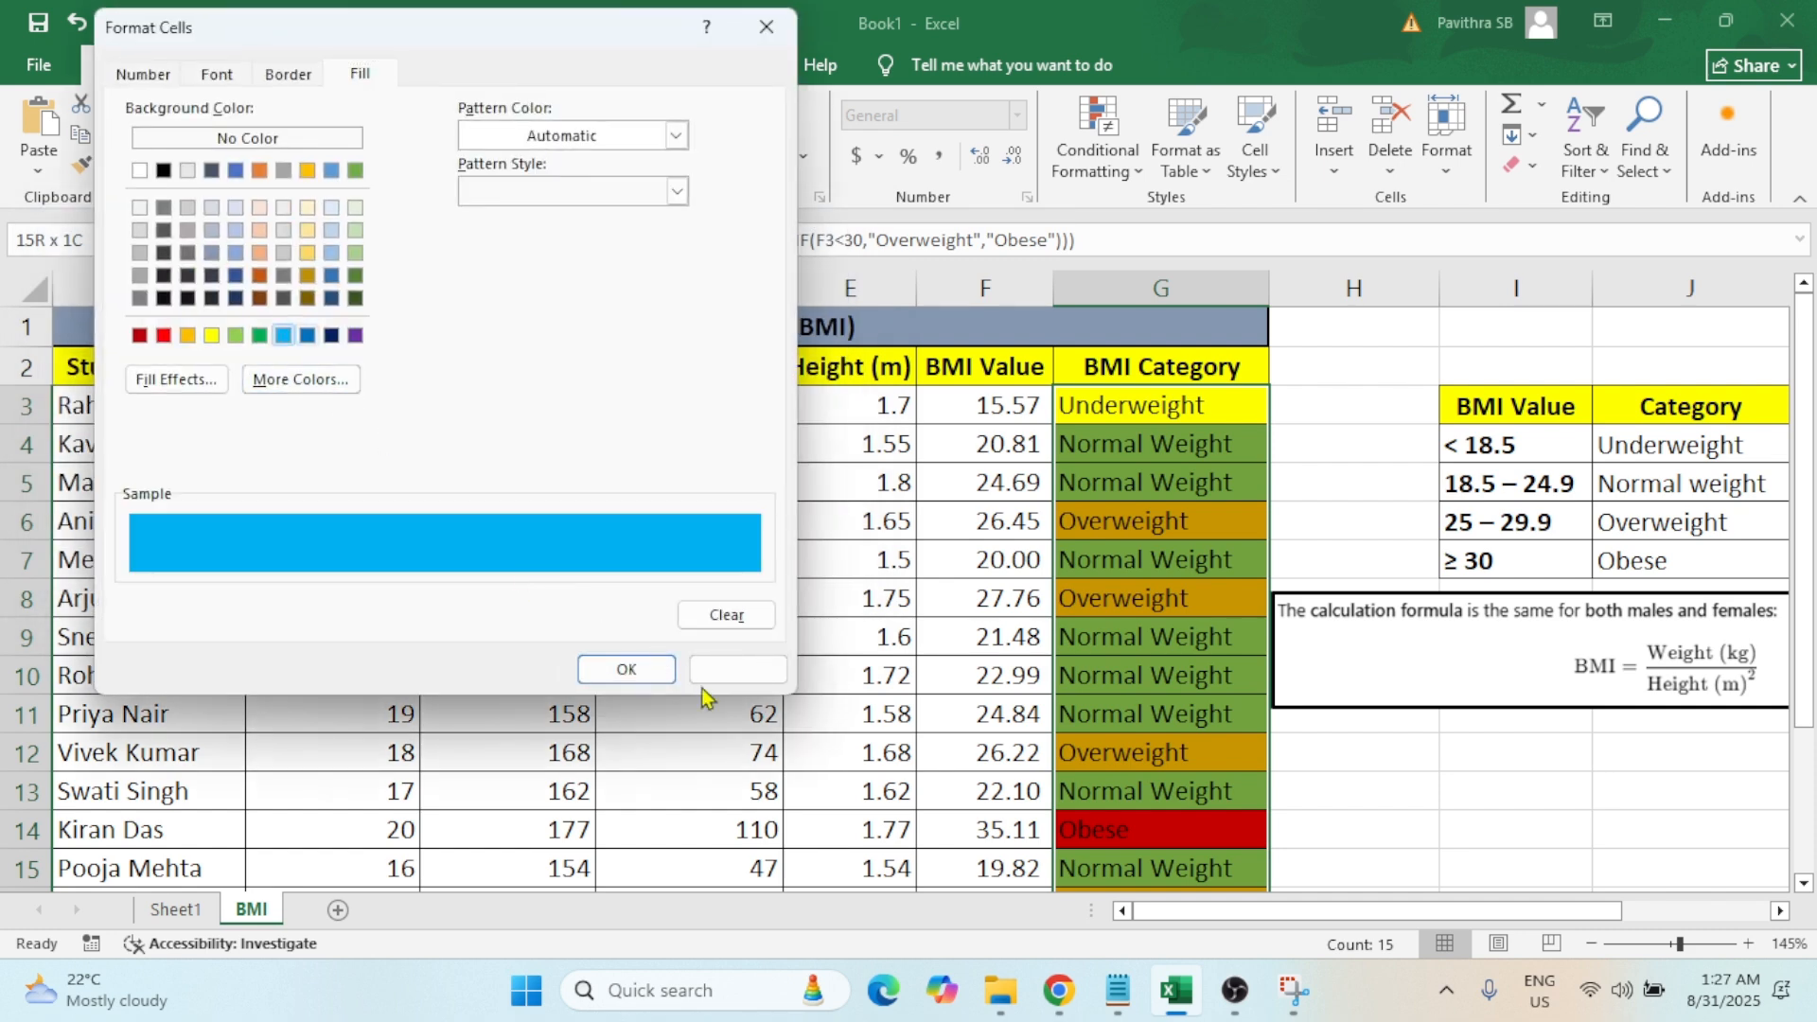
pyautogui.click(637, 672)
pyautogui.click(606, 645)
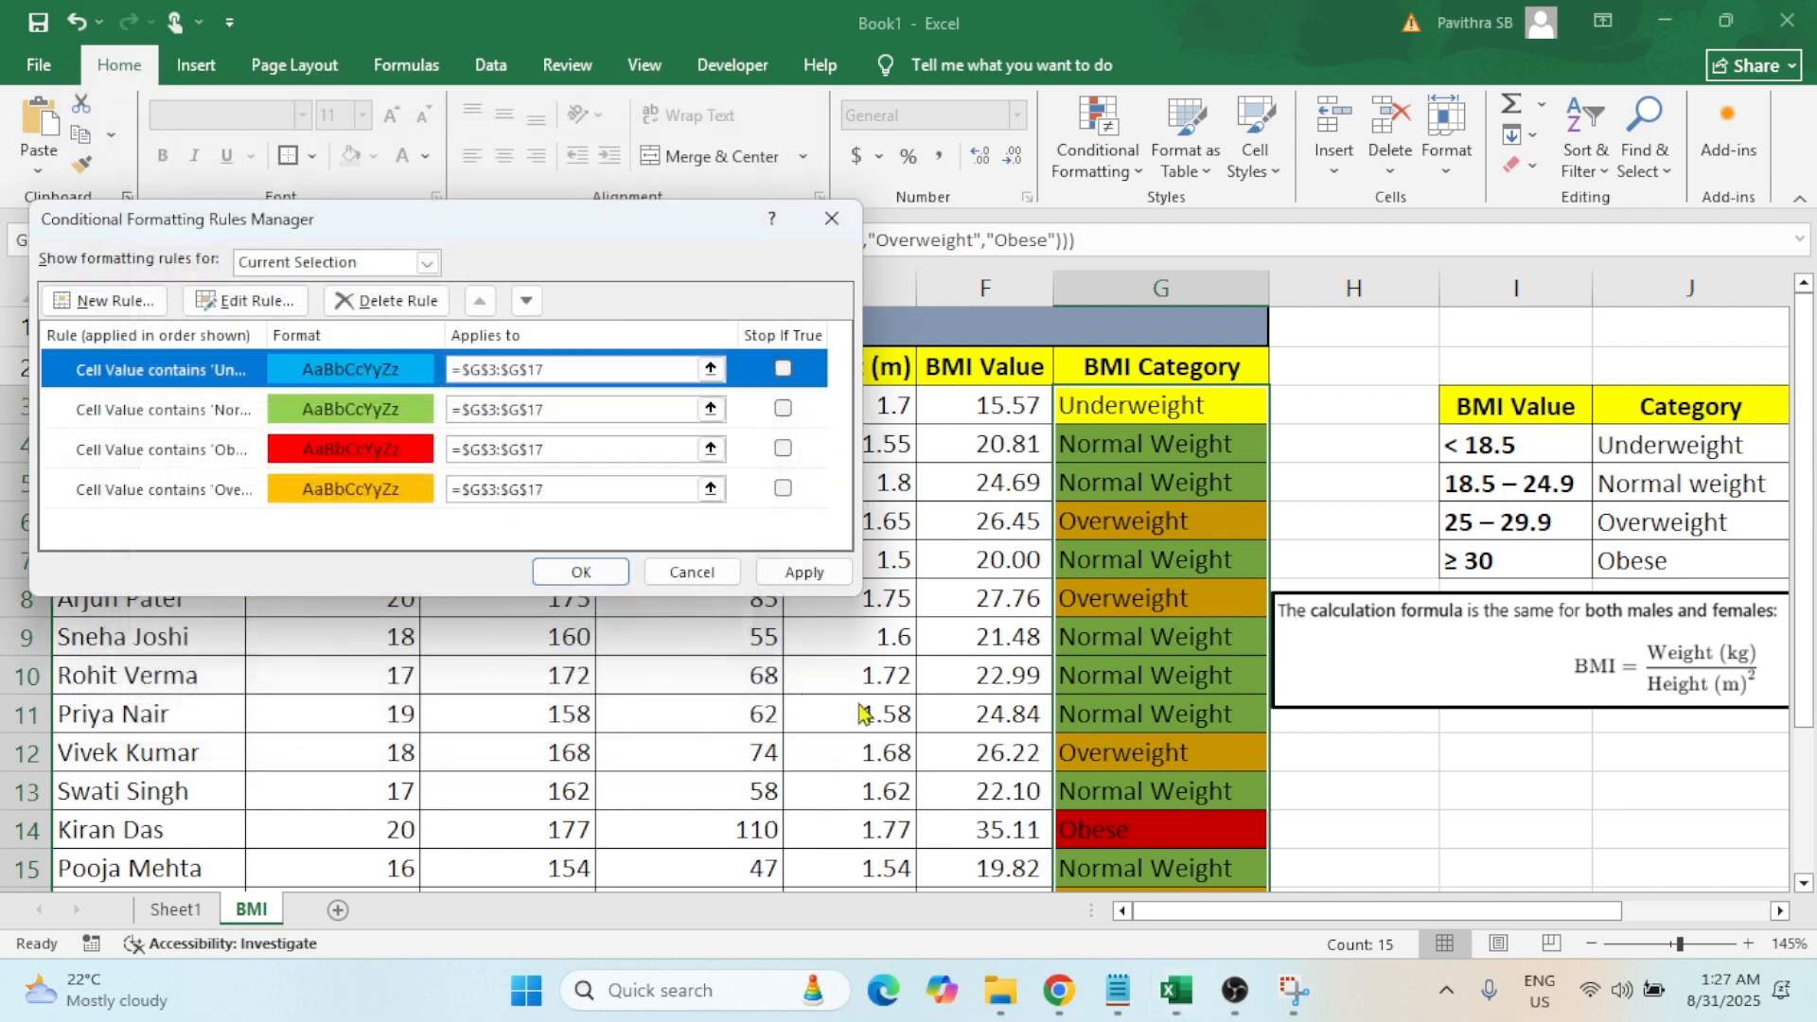
pyautogui.click(803, 574)
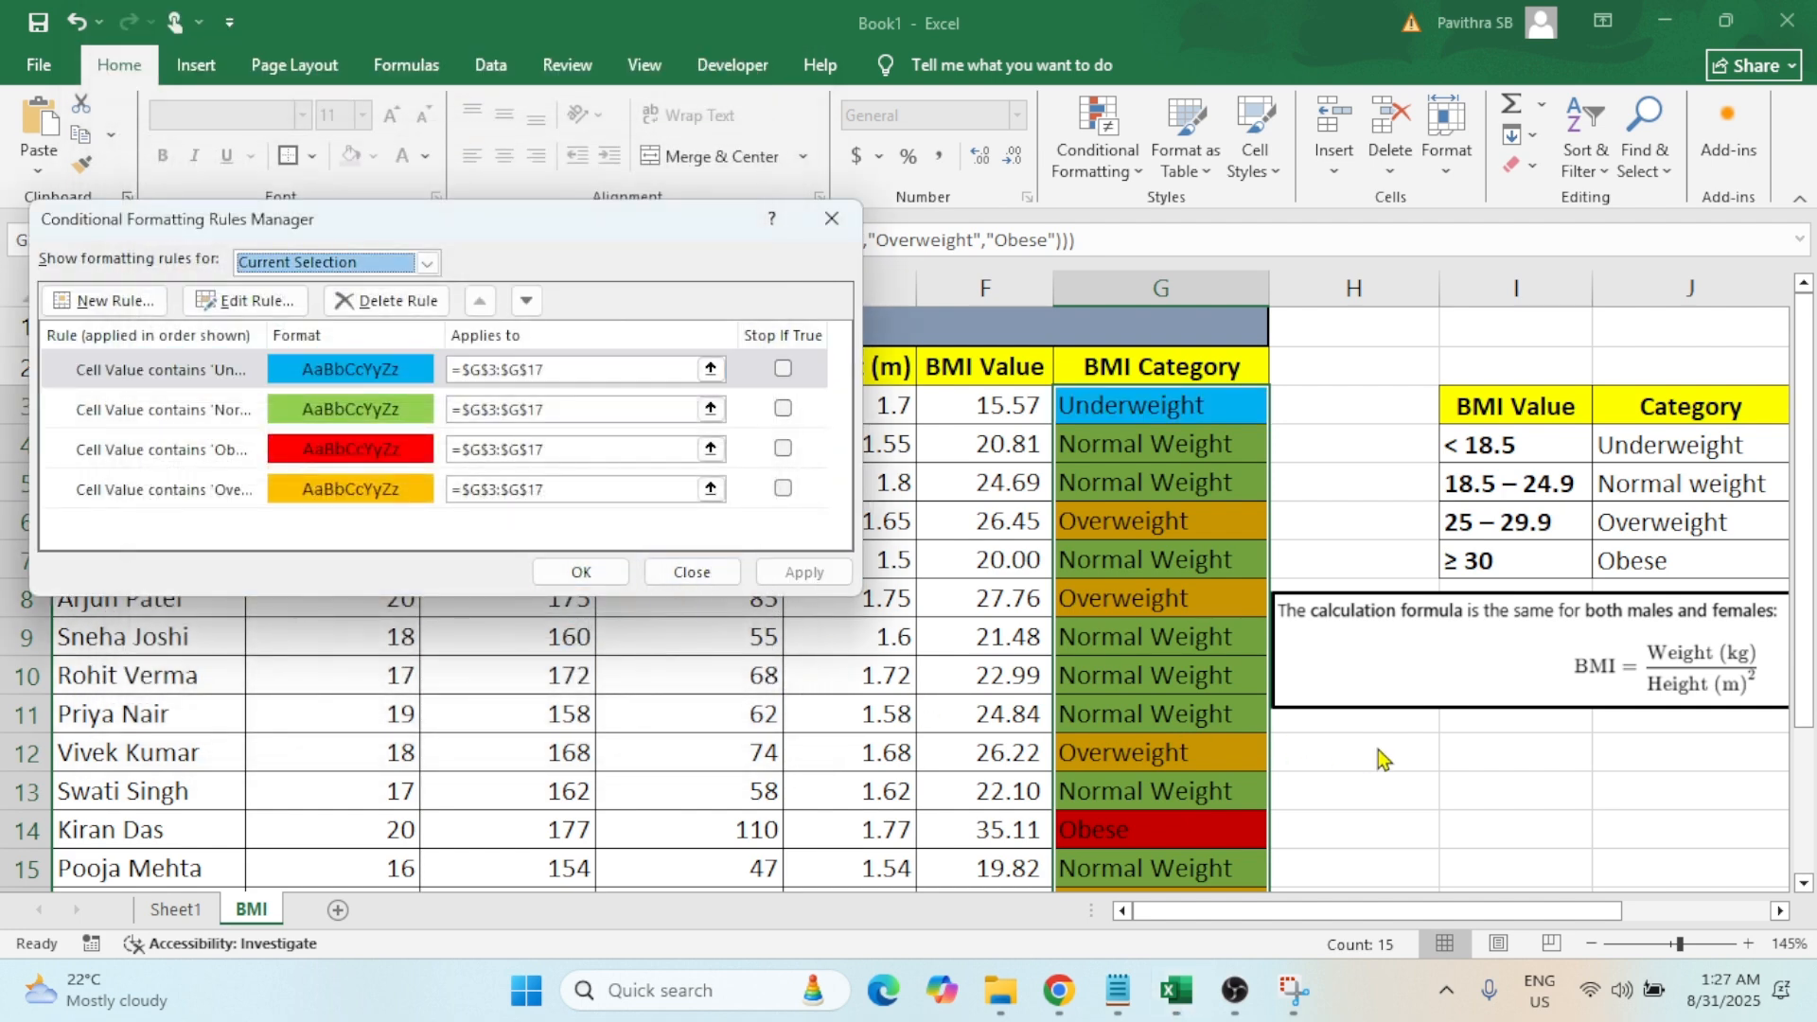
pyautogui.click(579, 575)
pyautogui.click(1367, 771)
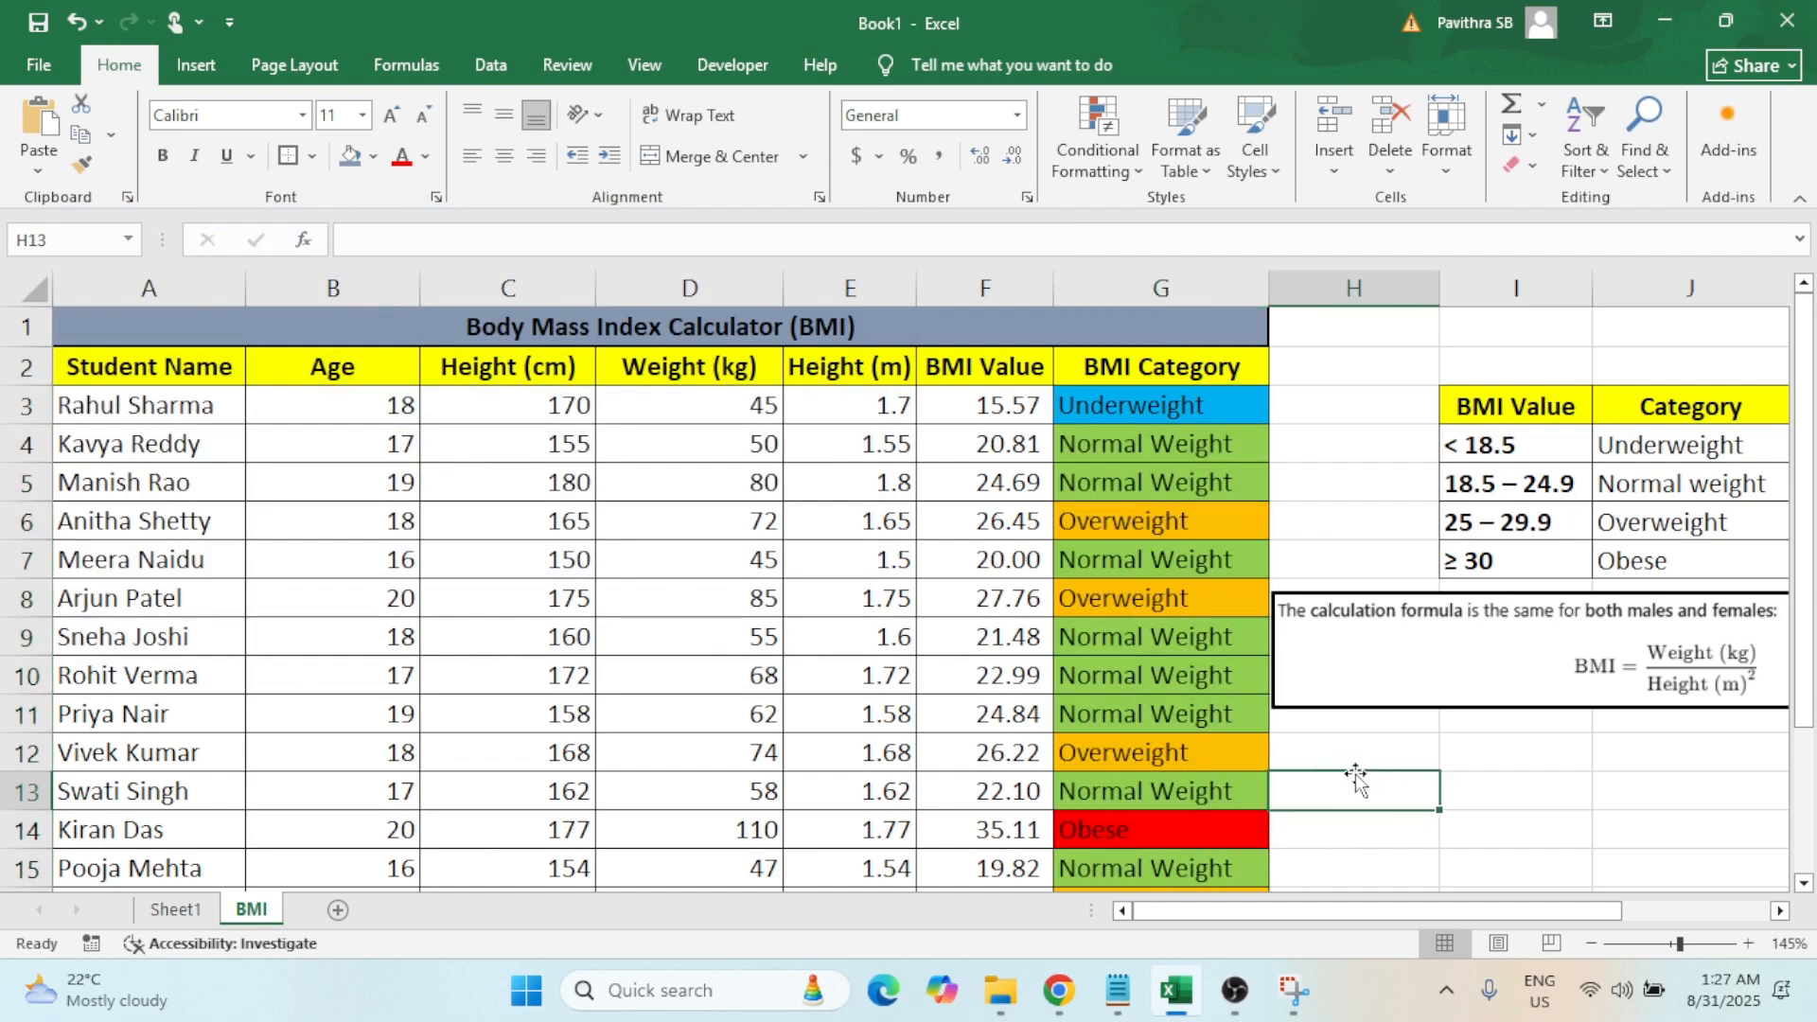
pyautogui.scroll(-2, 1367, 770)
pyautogui.scroll(2, 1314, 770)
# Examine the nested IF formula in cell G3 against the BMI reference table without changing it.
pyautogui.moveTo(1121, 405); pyautogui.dragTo(1146, 625)
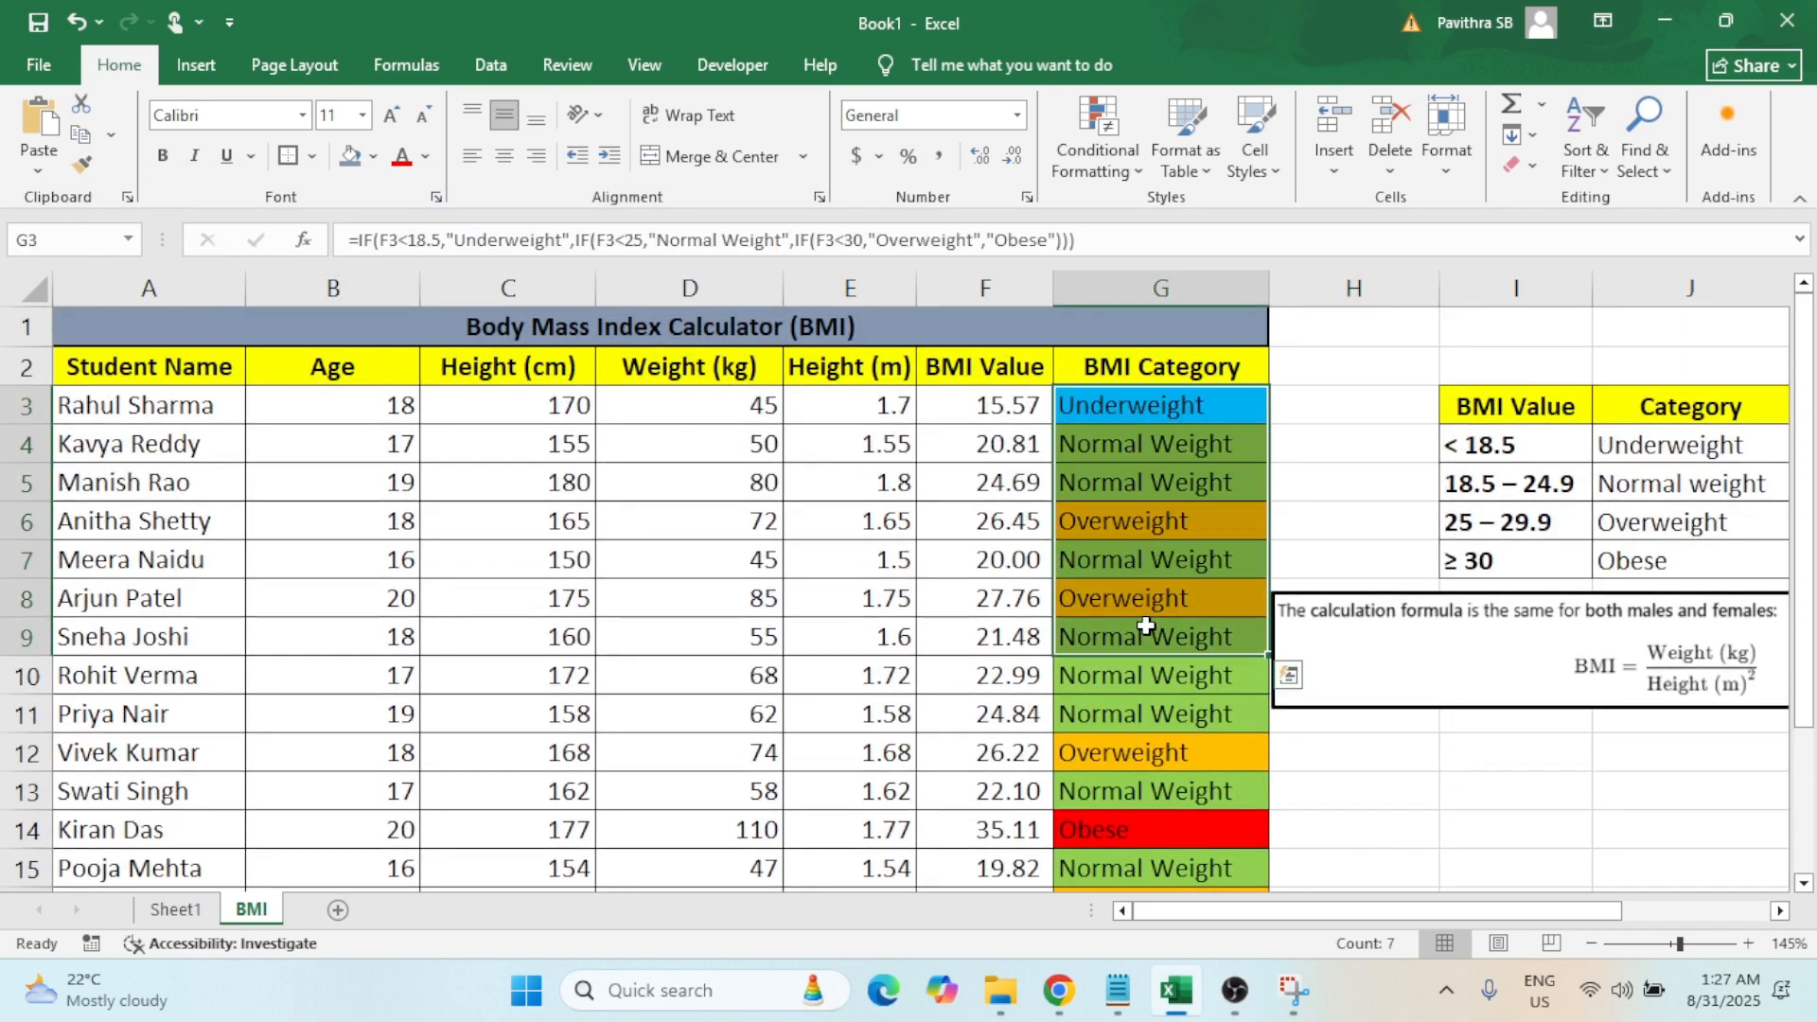
pyautogui.click(1101, 408)
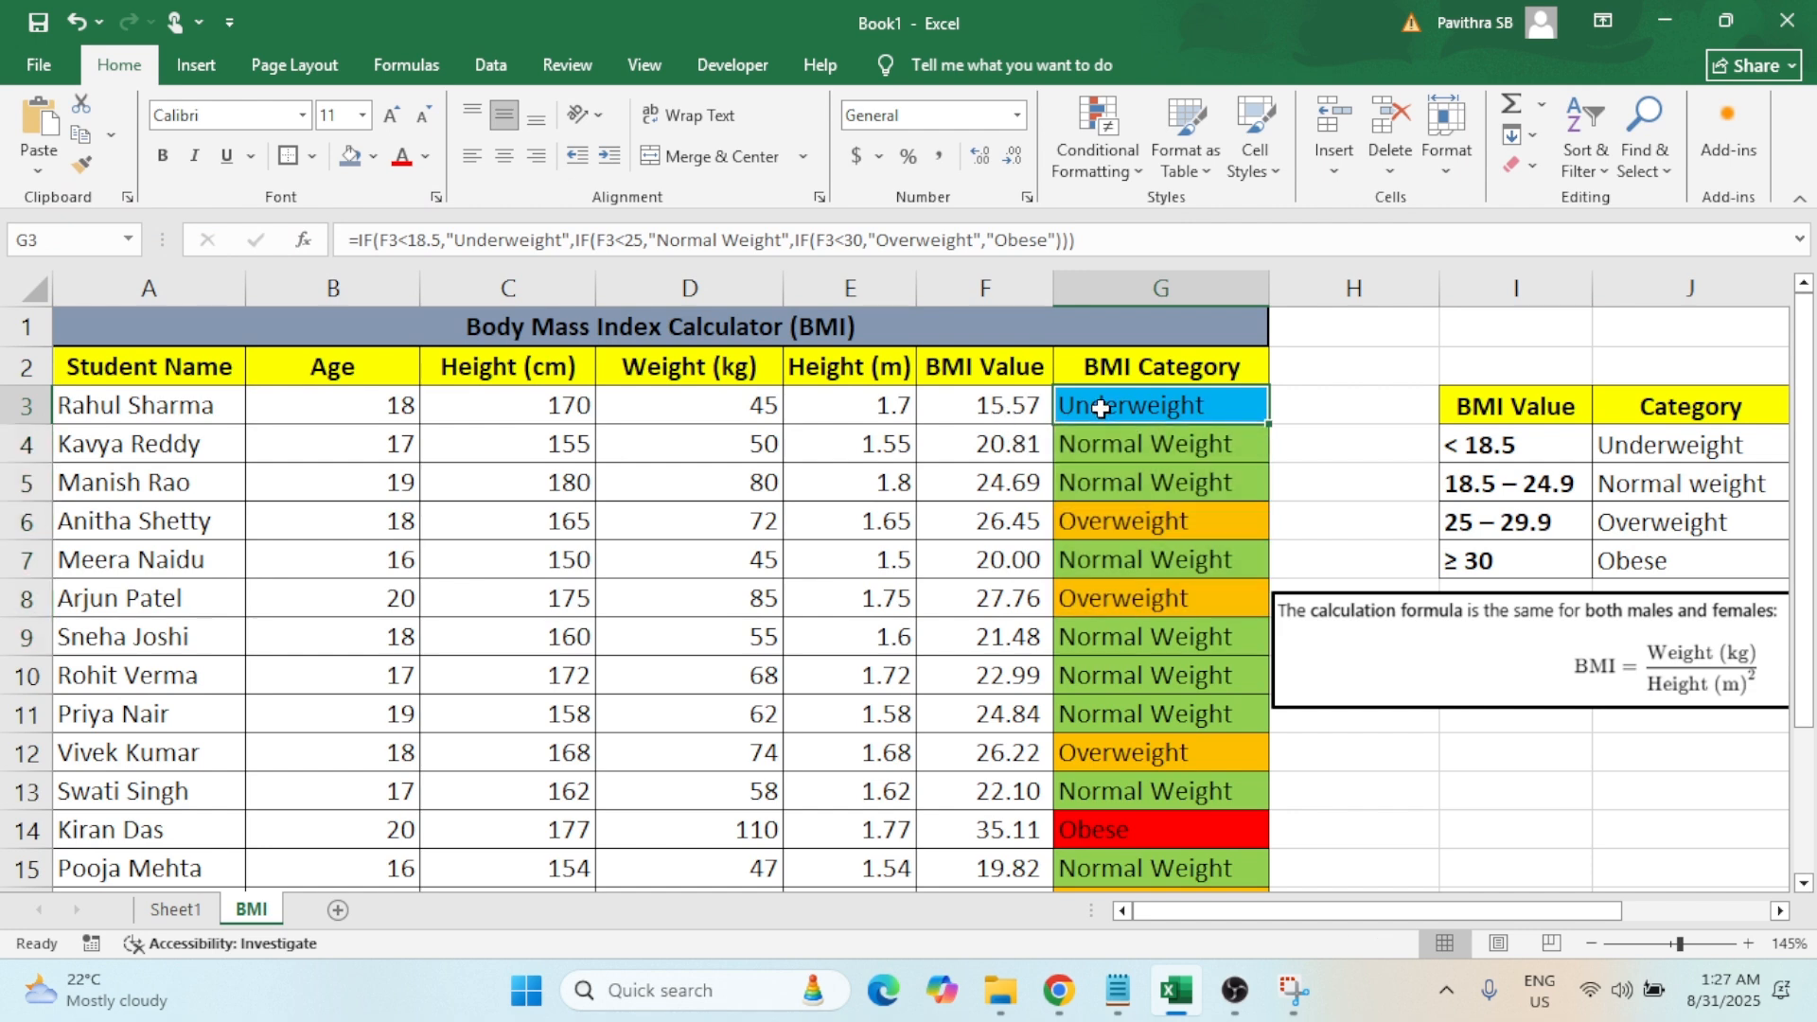
pyautogui.doubleClick(1097, 406)
pyautogui.press('Escape')
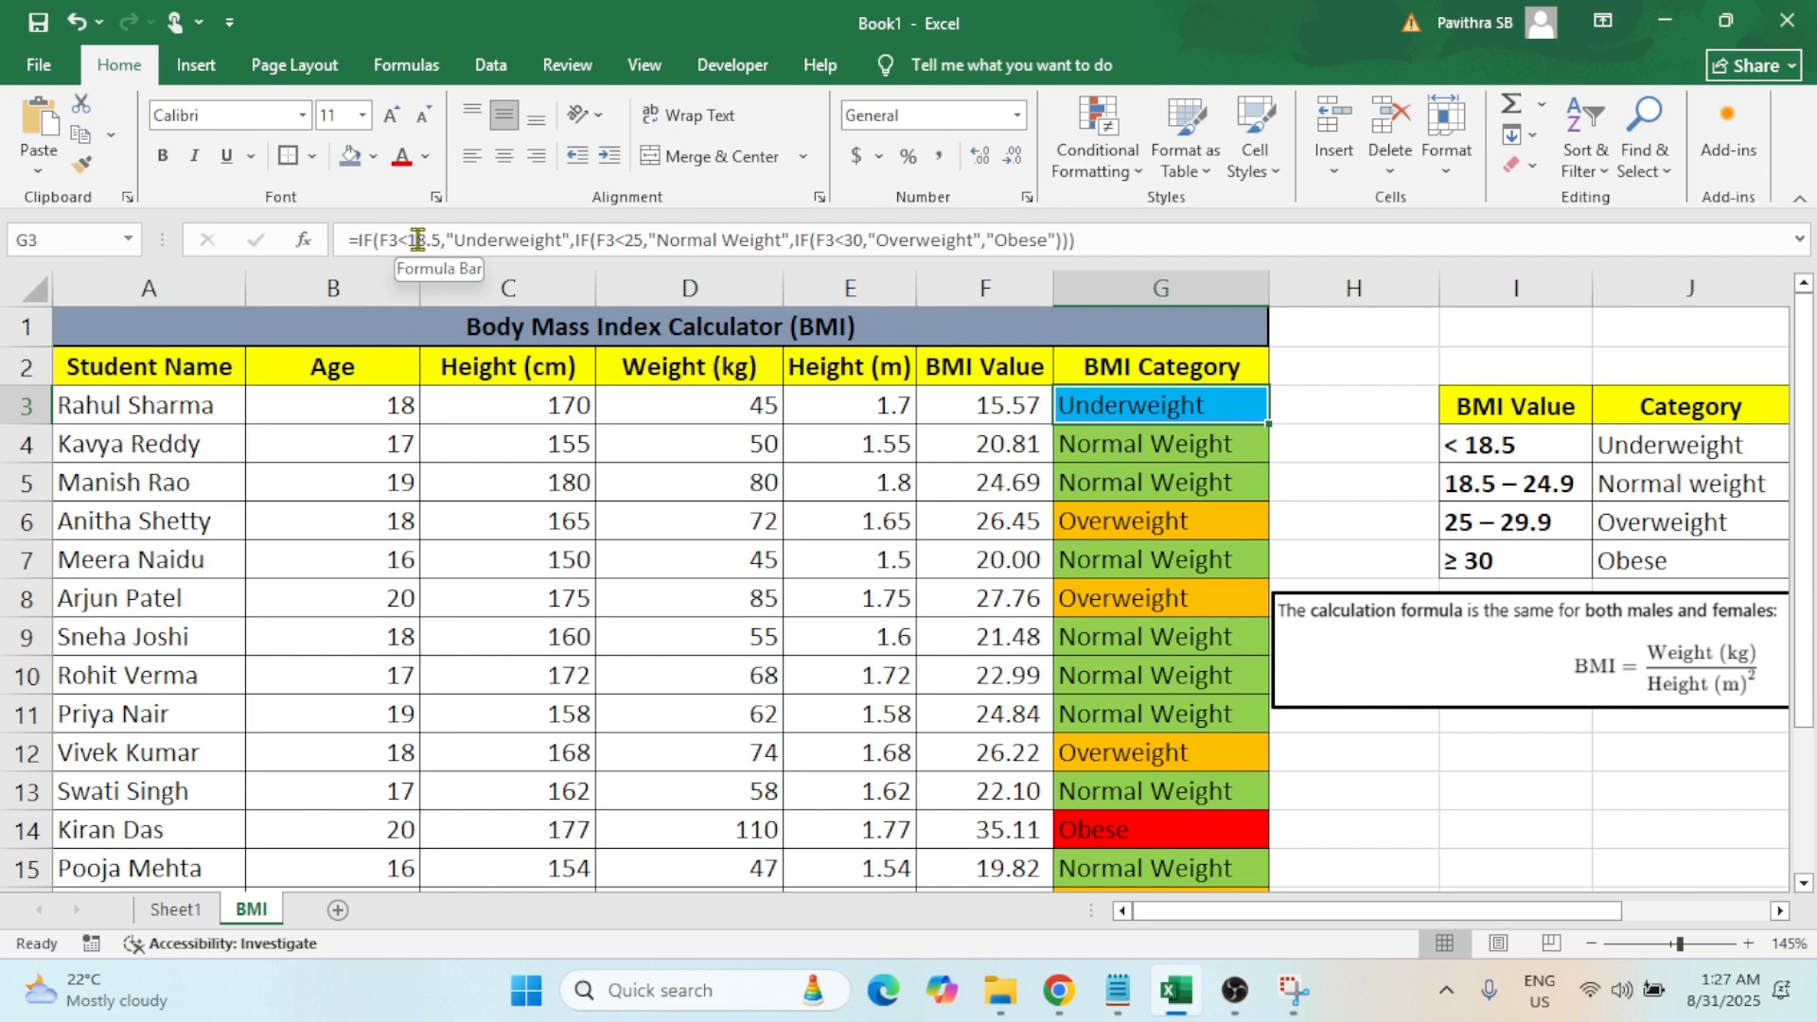
pyautogui.moveTo(1379, 923); pyautogui.dragTo(1429, 915)
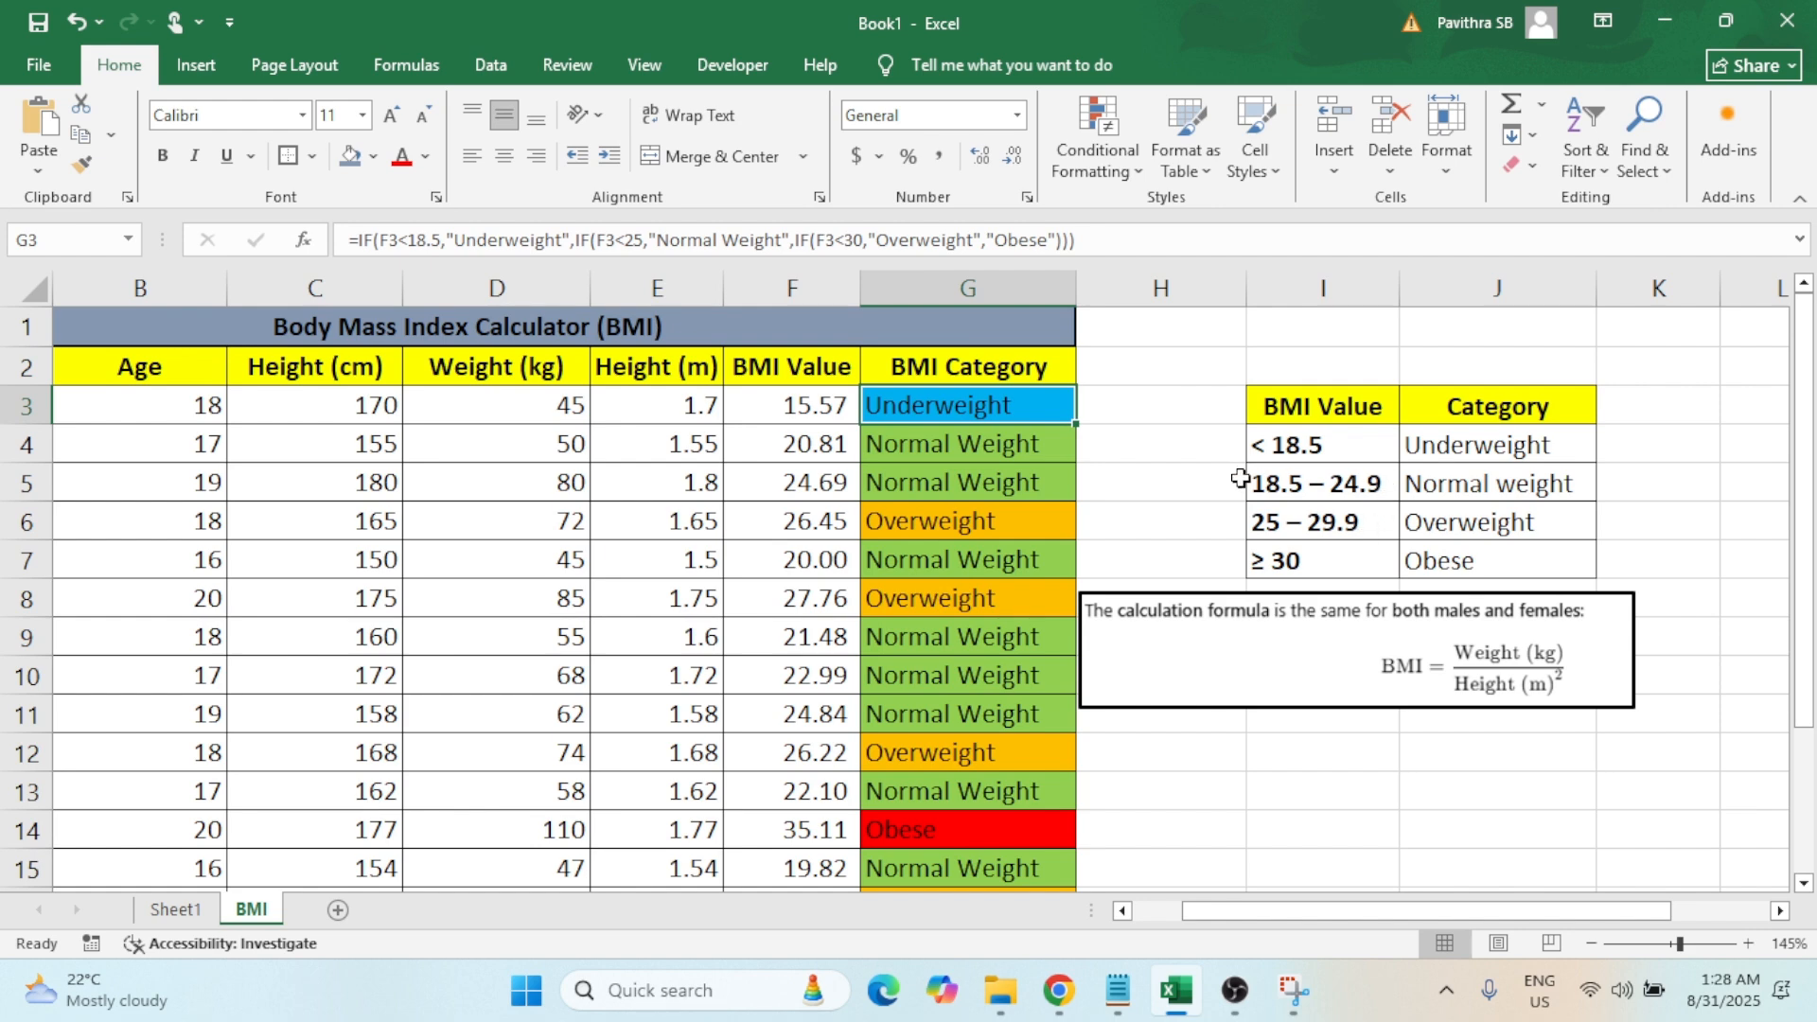
pyautogui.click(632, 240)
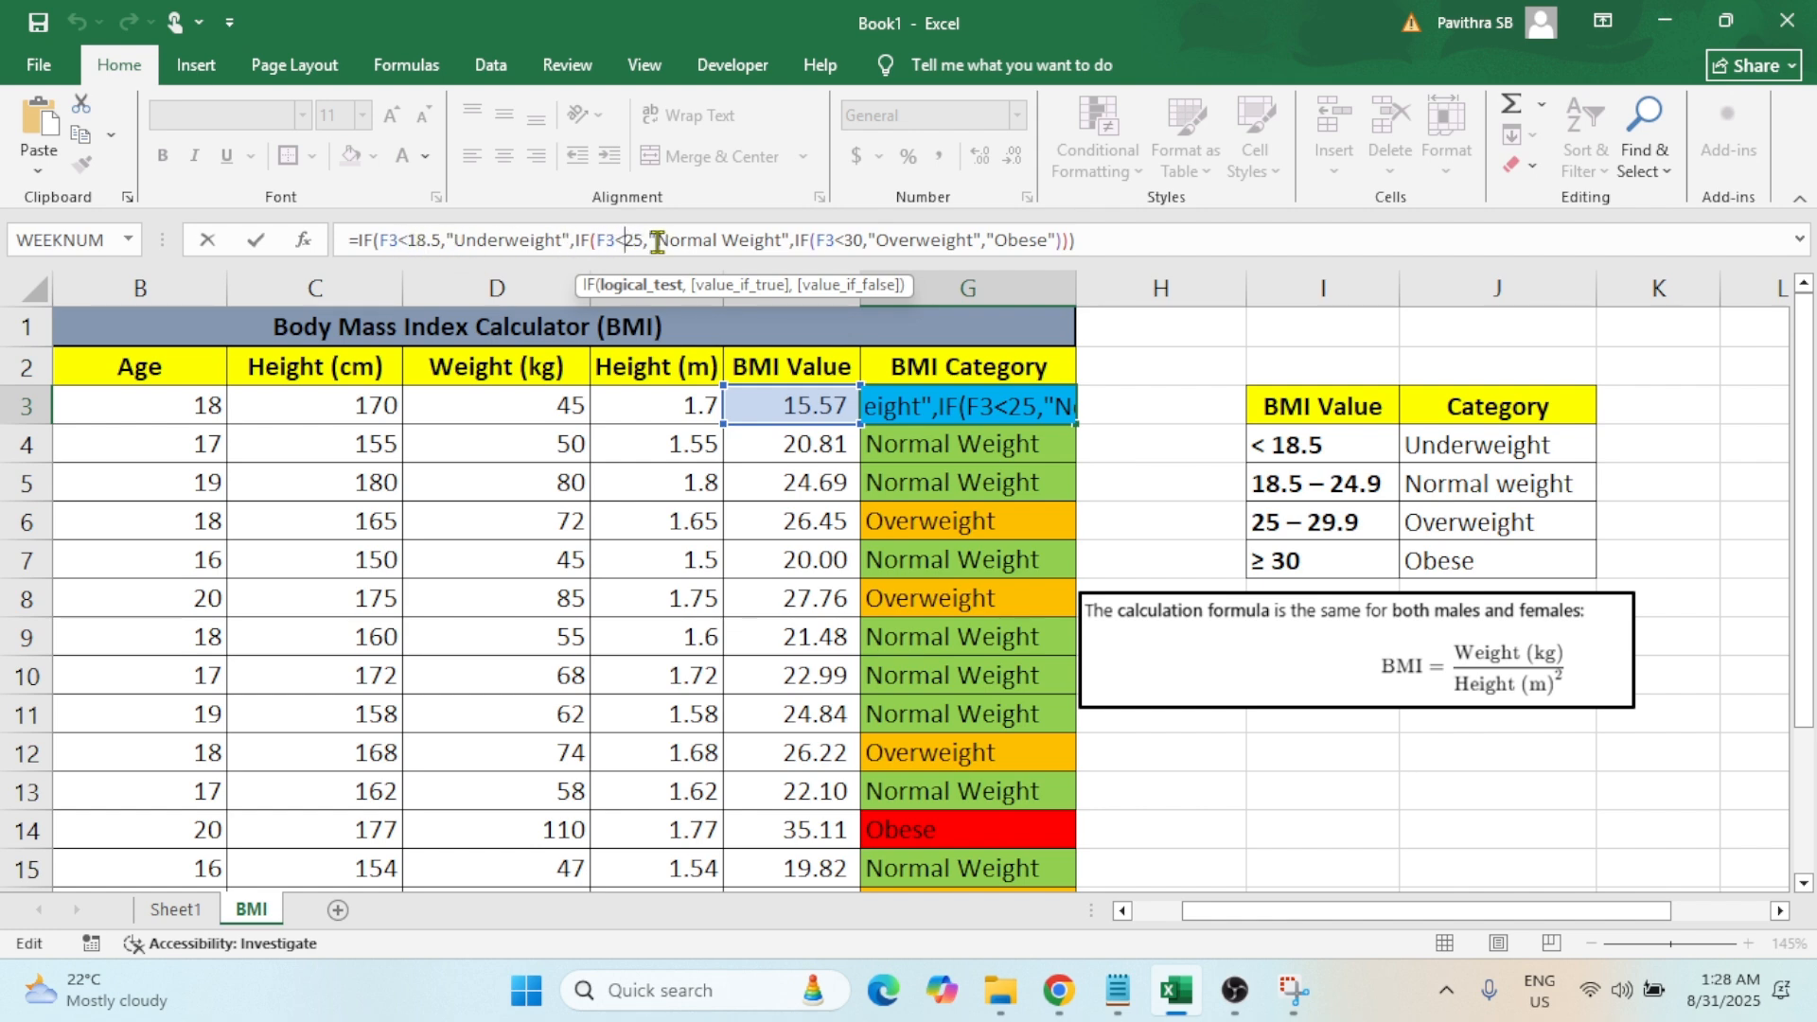
pyautogui.moveTo(687, 242); pyautogui.dragTo(774, 243)
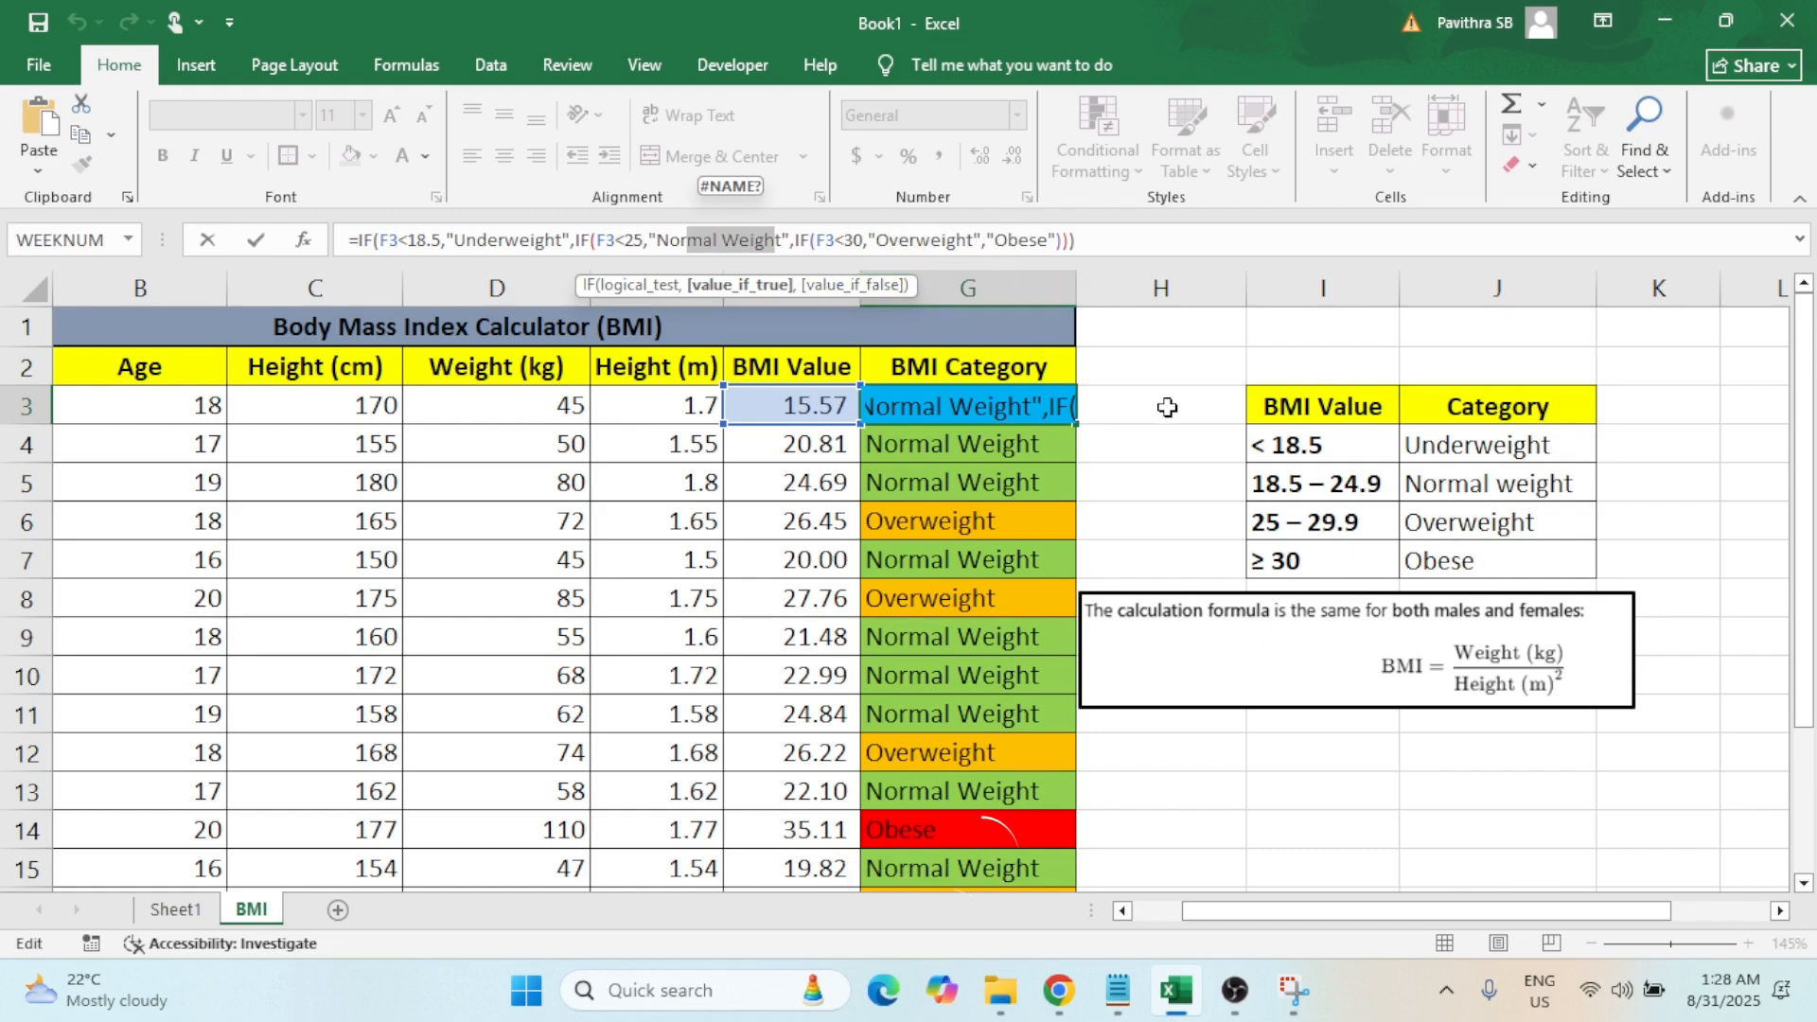
pyautogui.press('Escape')
pyautogui.scroll(-1, 1015, 444)
pyautogui.scroll(-1, 1015, 444)
pyautogui.scroll(2, 933, 629)
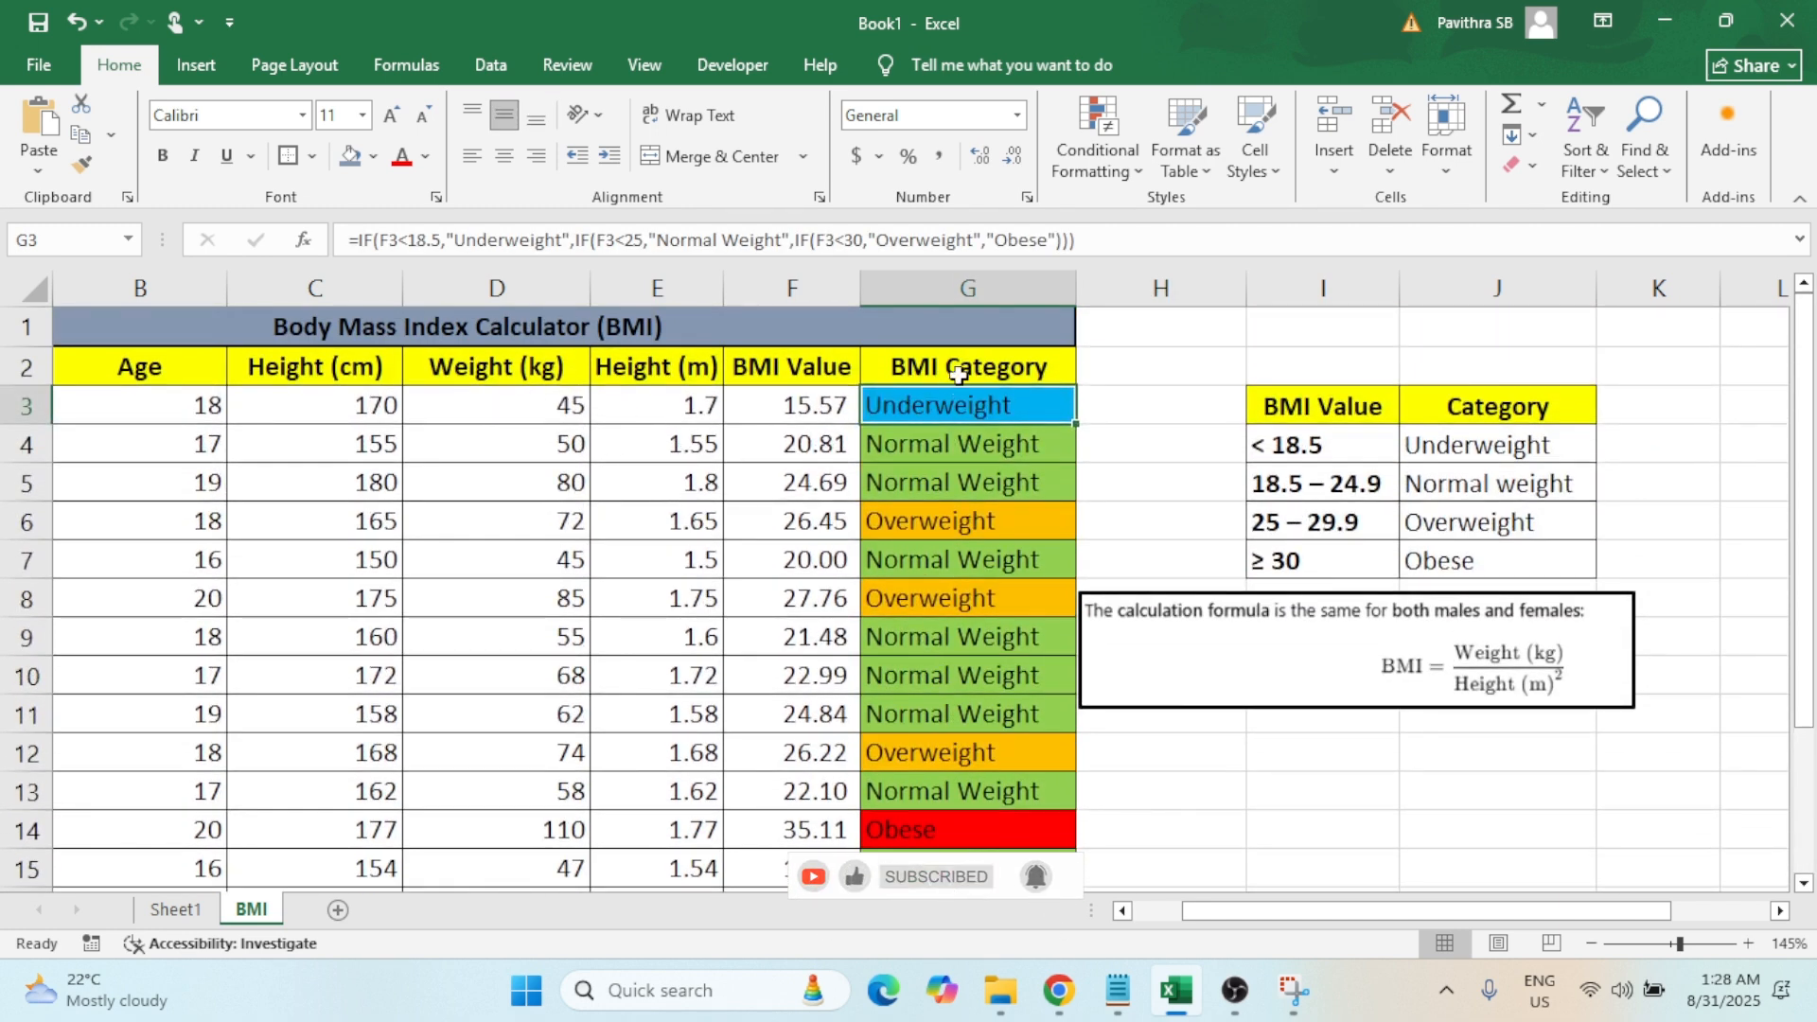
pyautogui.moveTo(392, 477); pyautogui.dragTo(52, 462)
pyautogui.scroll(-1, 431, 479)
pyautogui.scroll(1, 425, 481)
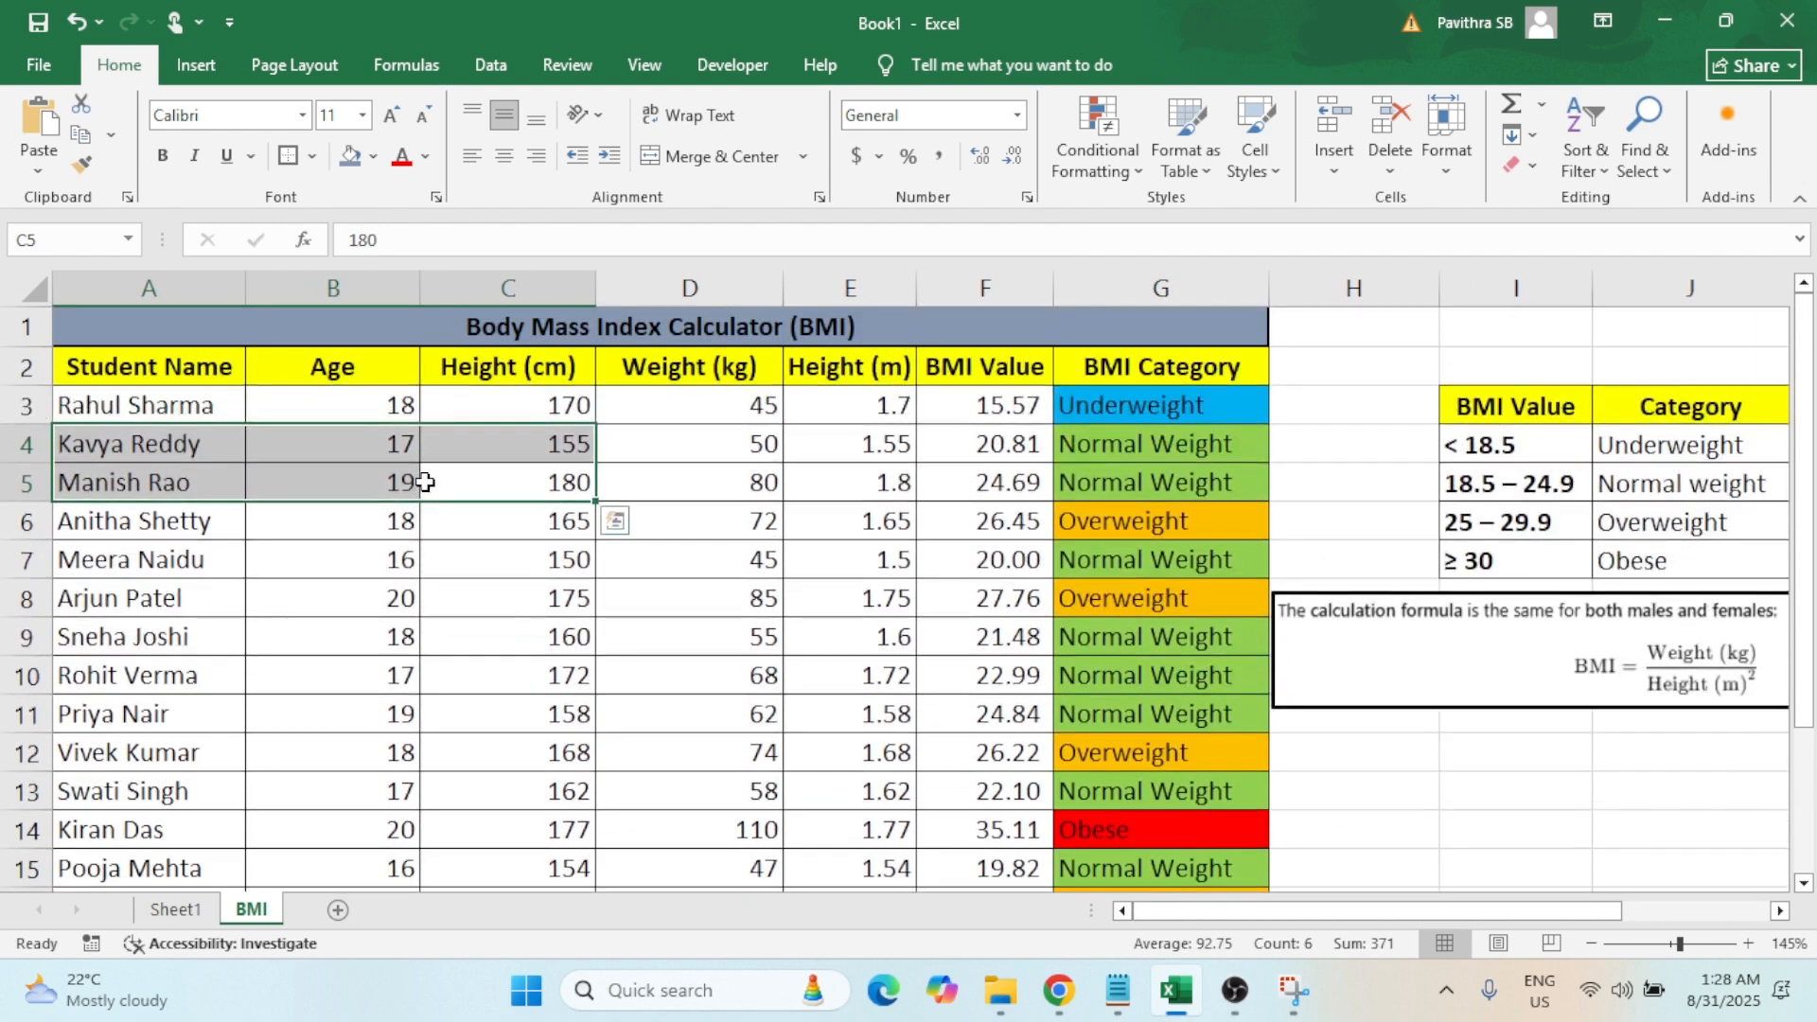